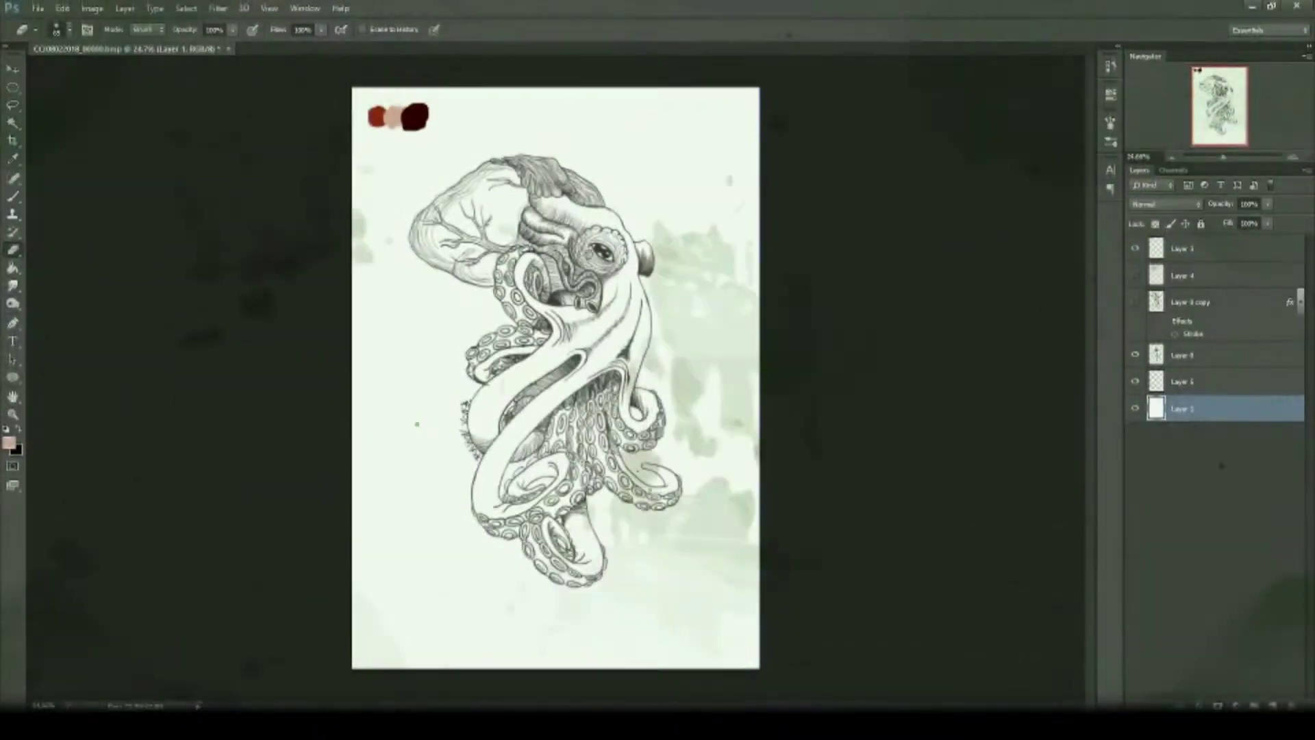
Step: Darken the octopus linework with a Brightness/Contrast adjustment
drag(1223, 158, 1223, 159)
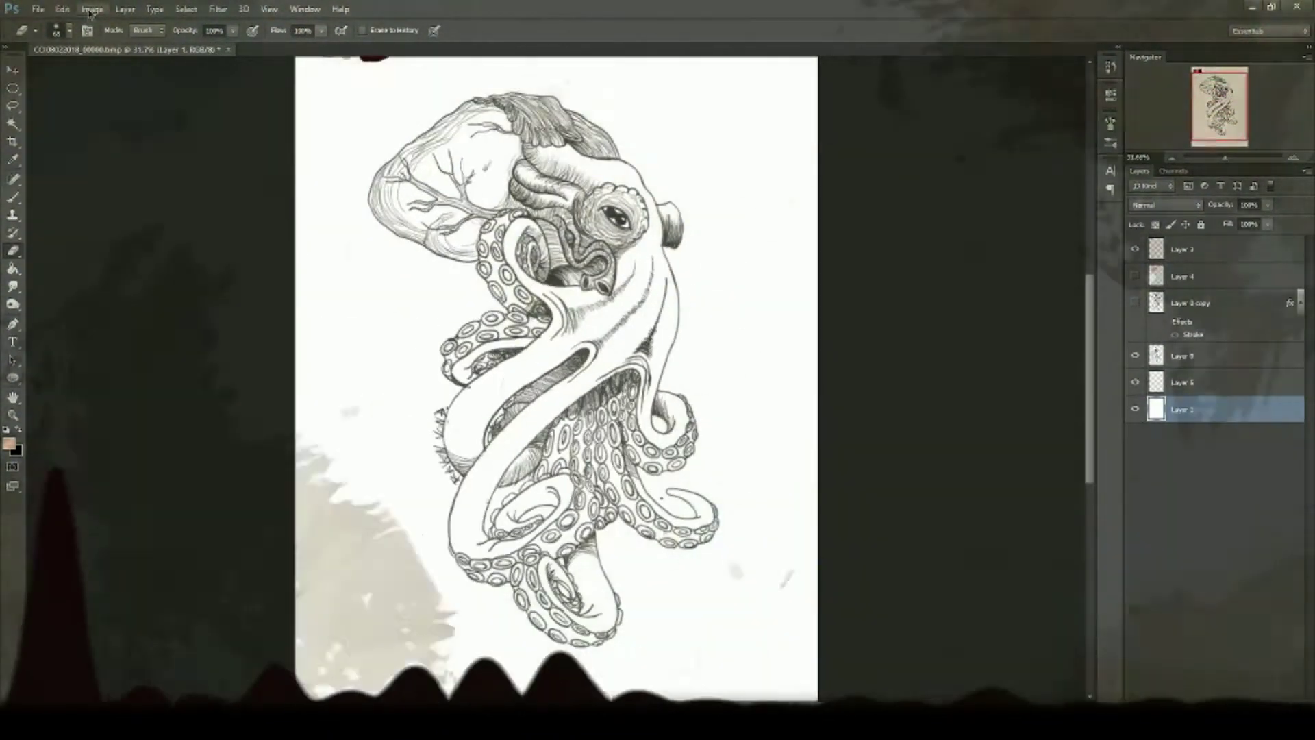
click(91, 9)
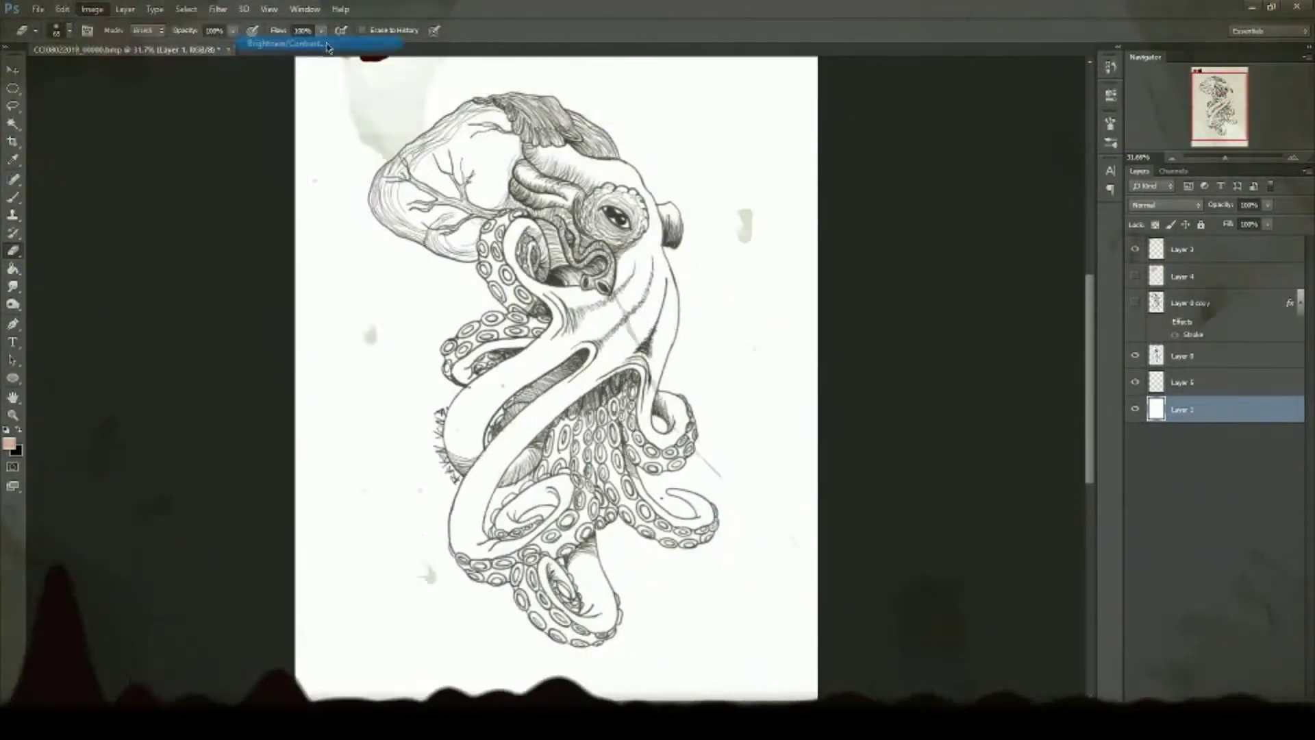
click(295, 41)
click(889, 167)
Step: Show the octopus copy layer, hide Layer 8, and fill the background black
click(1135, 302)
click(1135, 355)
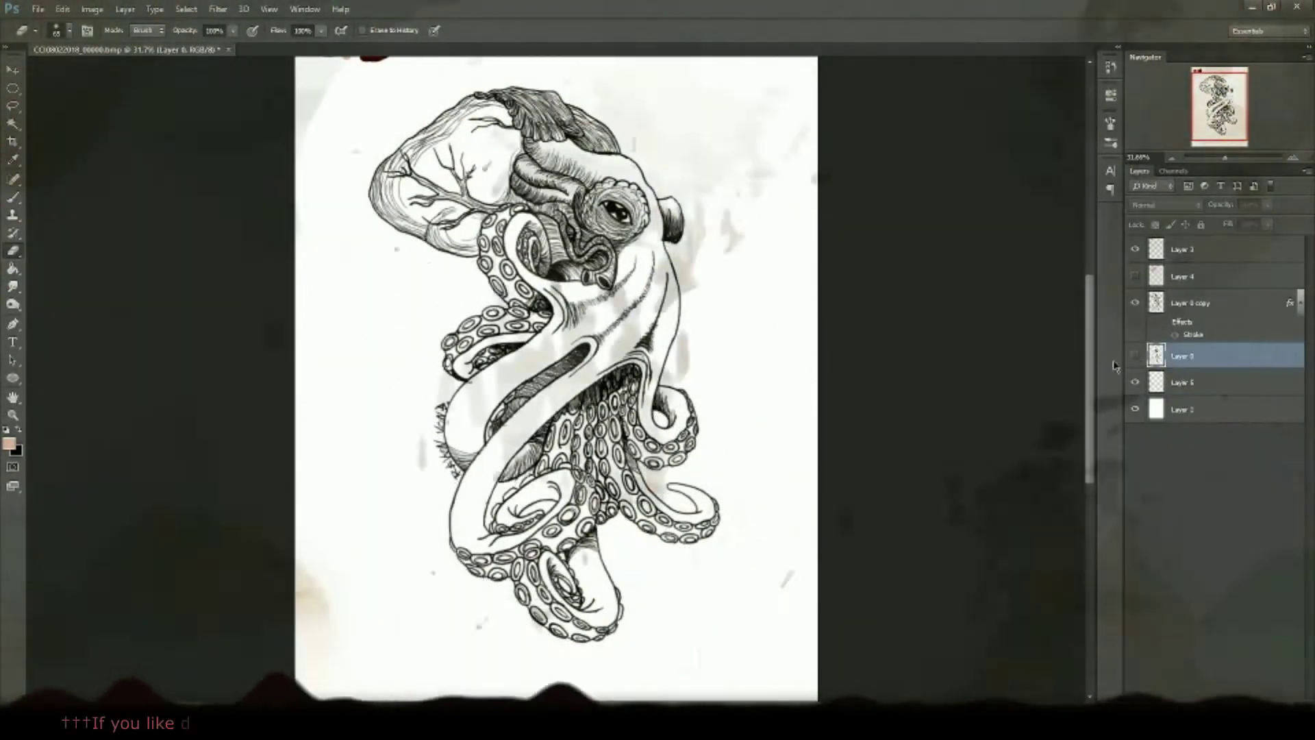
key(x)
key(g)
click(411, 354)
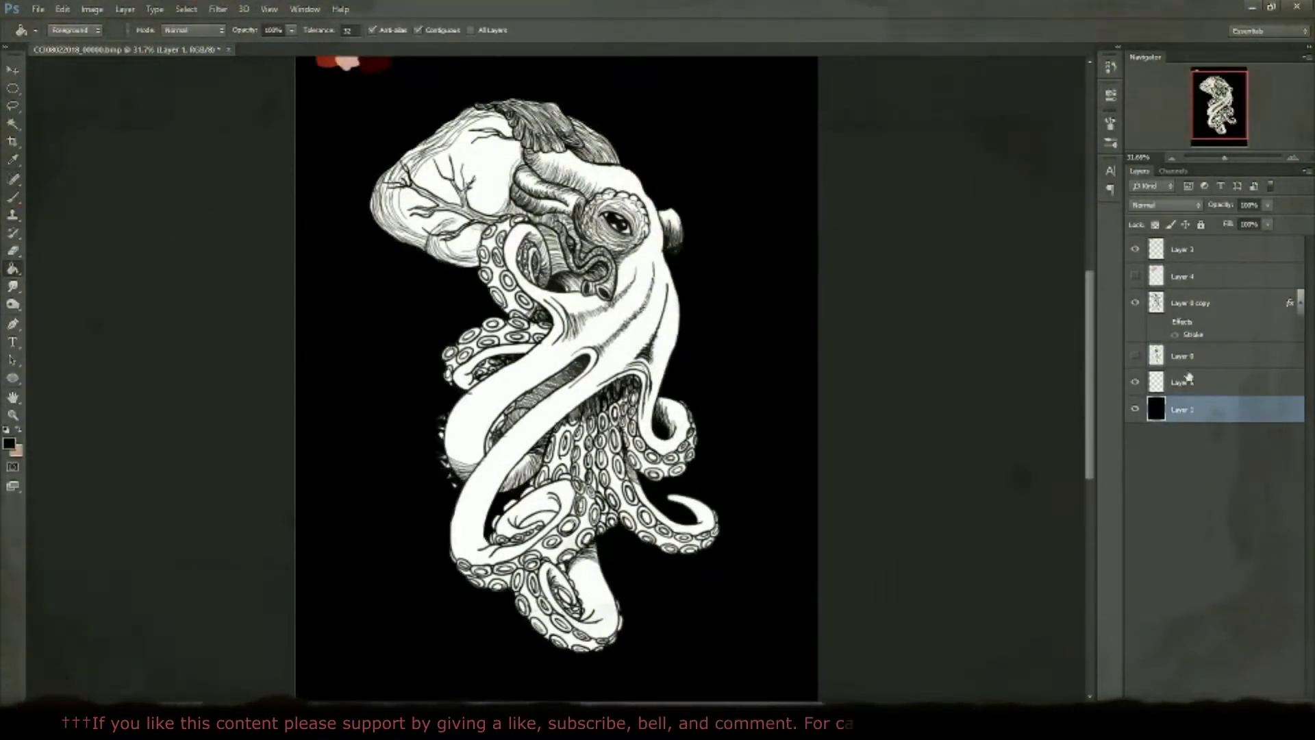
Step: Give the octopus a white Stroke layer style, then invert the selection on Layer 3
double_click(1193, 335)
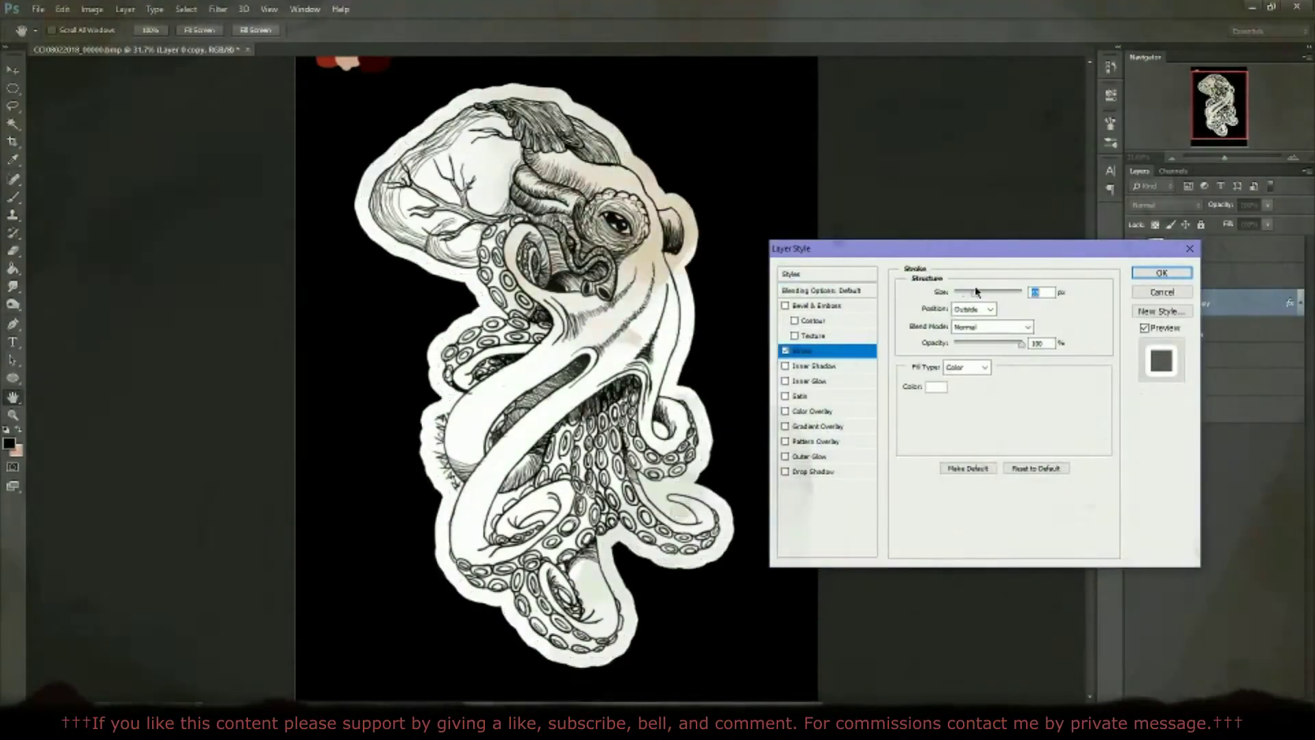
click(1164, 273)
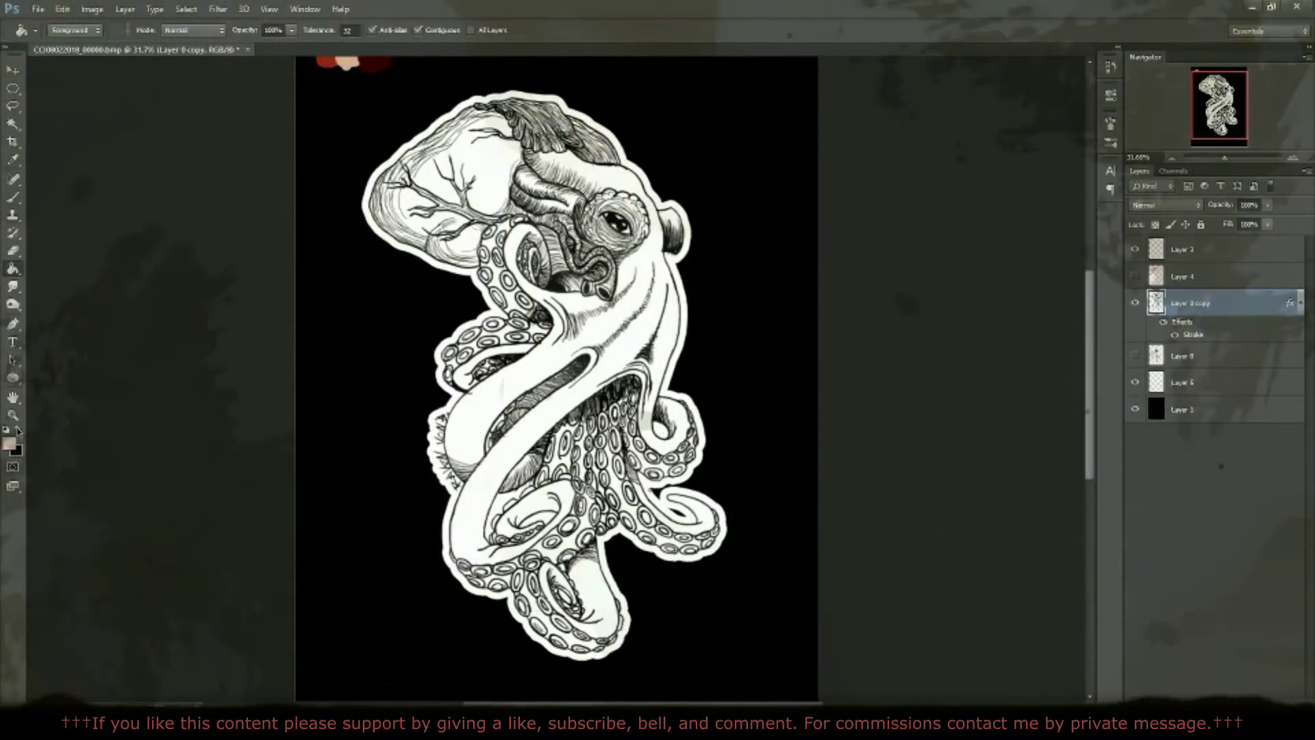
scroll(1120, 642, up, 2)
click(1164, 250)
scroll(754, 343, up, 1)
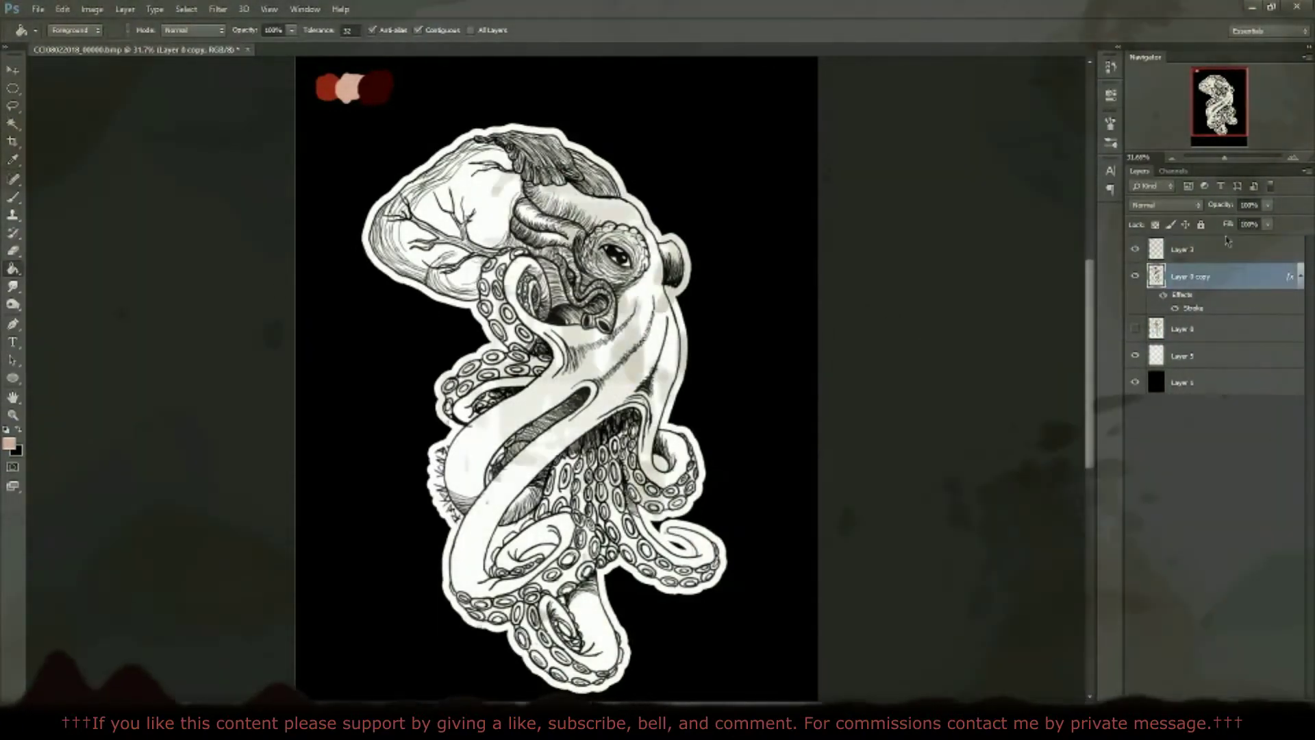
click(187, 9)
click(199, 53)
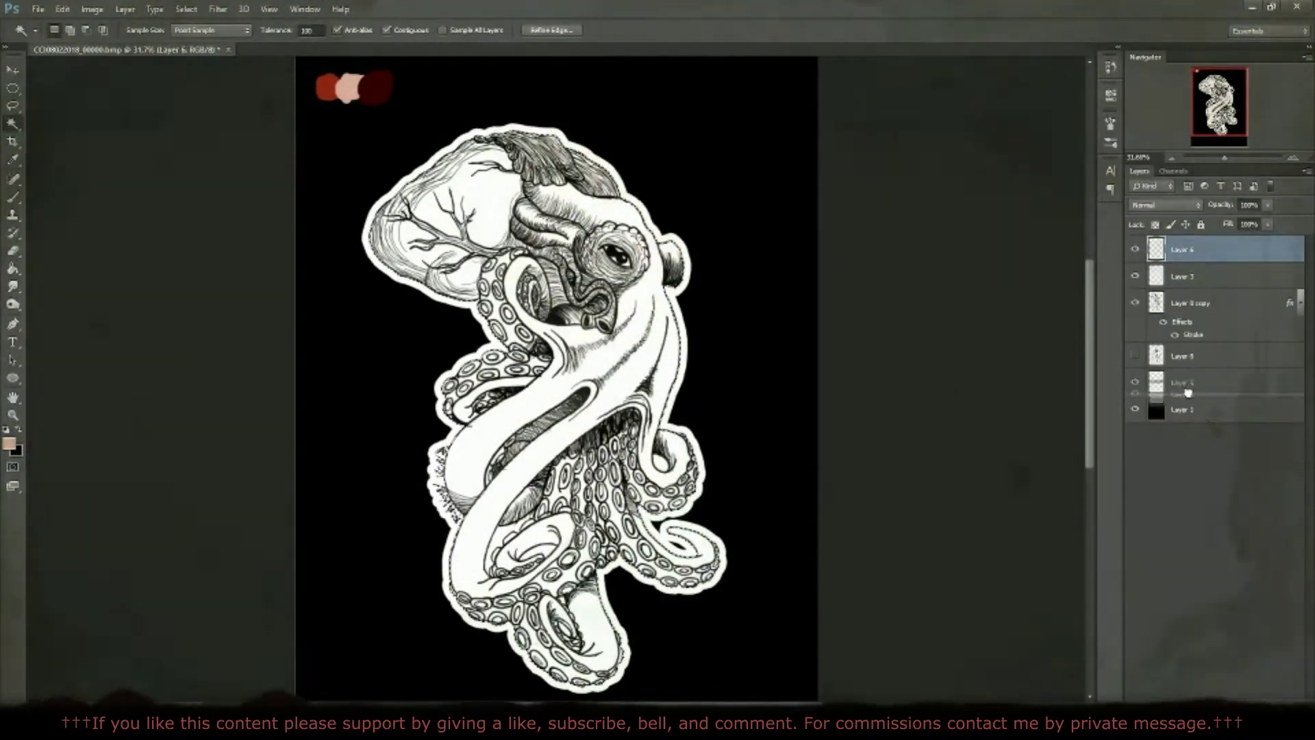
Step: Fill the octopus selection with skin tone, blended as Linear Burn at 71% opacity
click(702, 445)
right_click(12, 124)
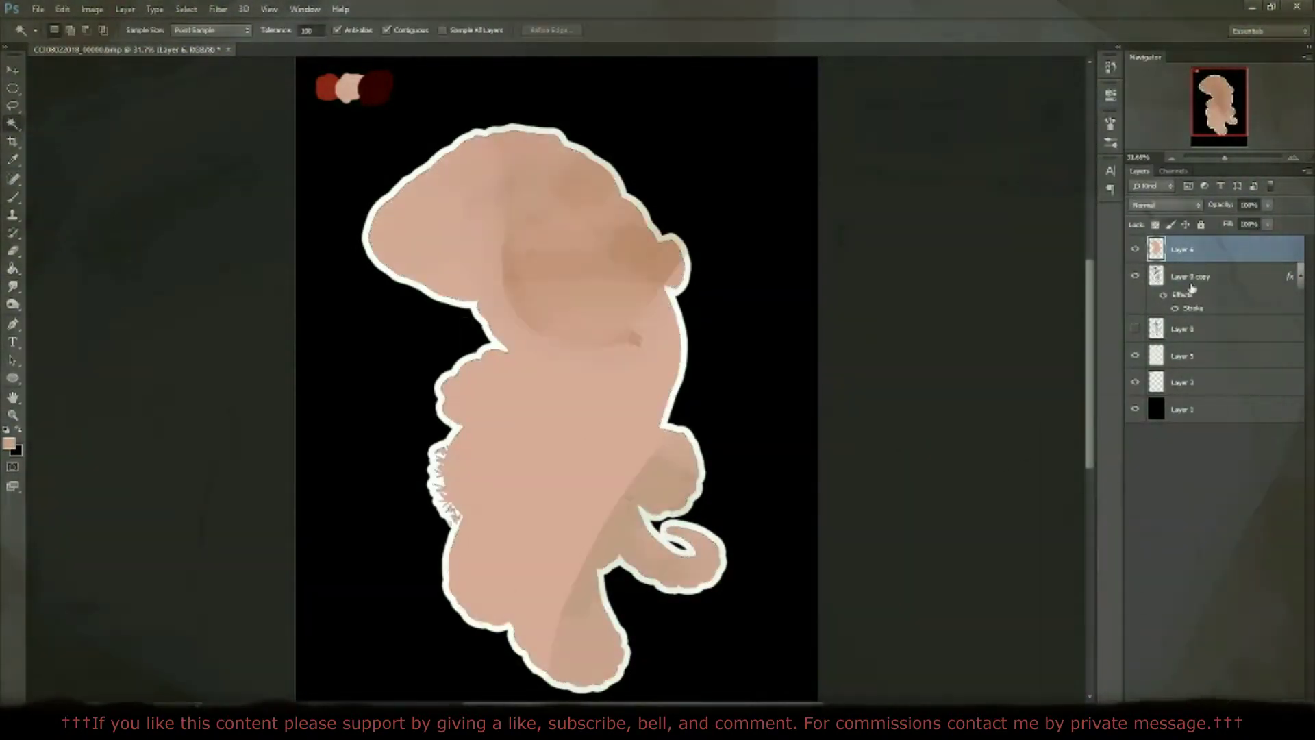
key(alt+shift+a)
key(alt+shift+f)
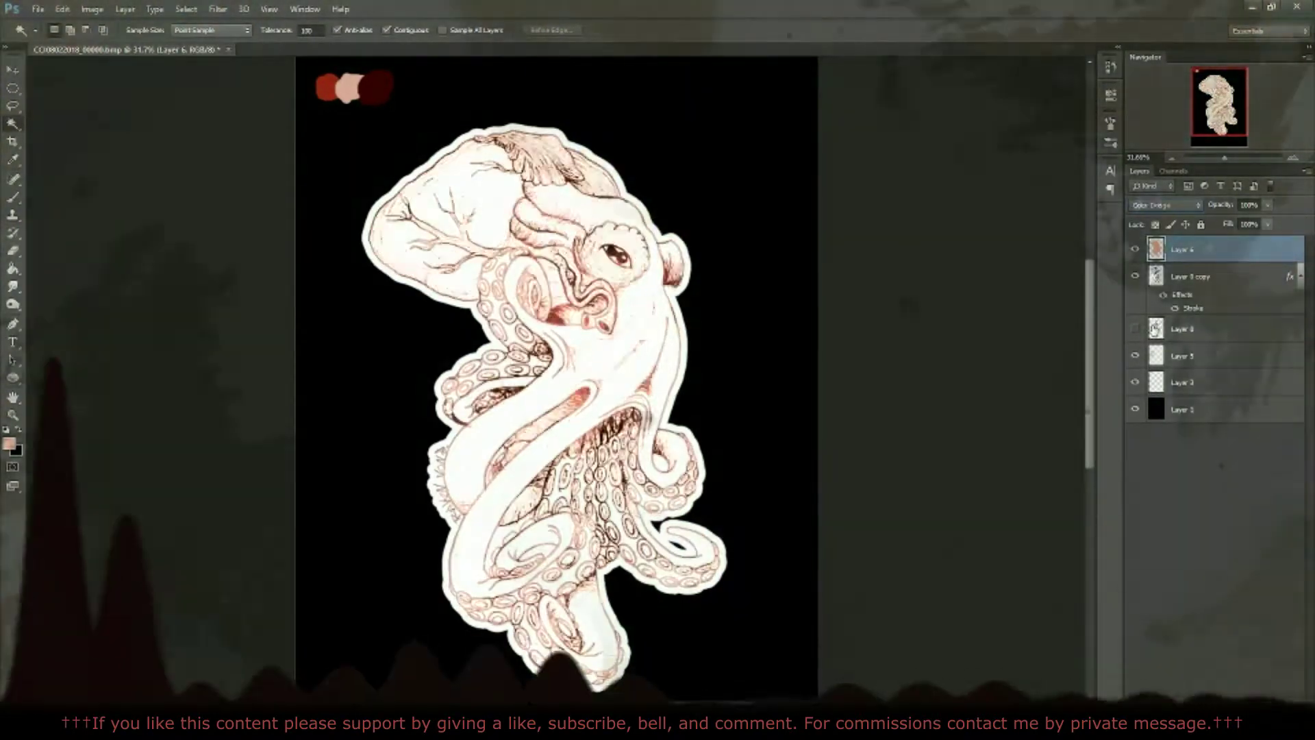
key(shift+plus)
key(shift+plus)
key(shift+plus)
key(shift+plus)
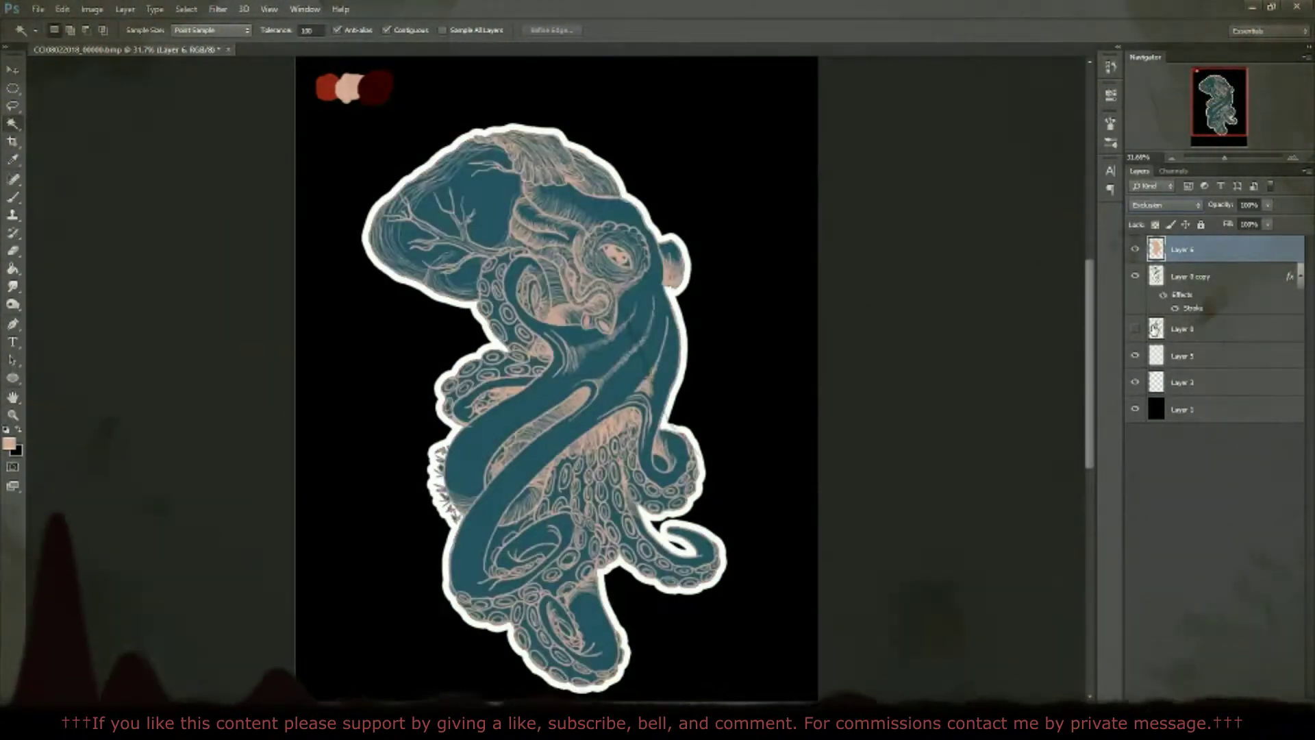
key(shift+plus)
key(shift+plus)
key(shift+plus)
key(shift+plus)
key(shift+minus)
key(shift+minus)
key(shift+minus)
key(shift+minus)
key(shift+minus)
key(shift+minus)
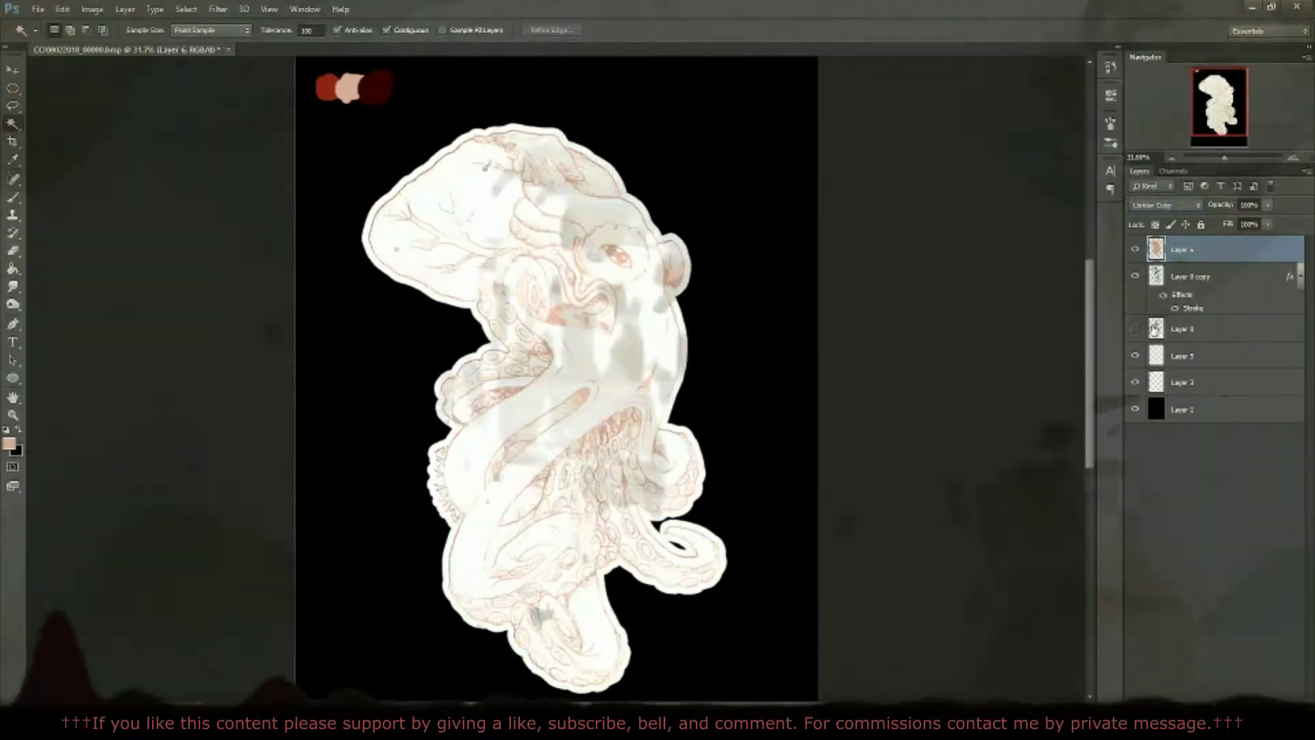
key(shift+minus)
key(shift+minus)
key(shift+minus)
key(shift+minus)
key(shift+minus)
key(shift+minus)
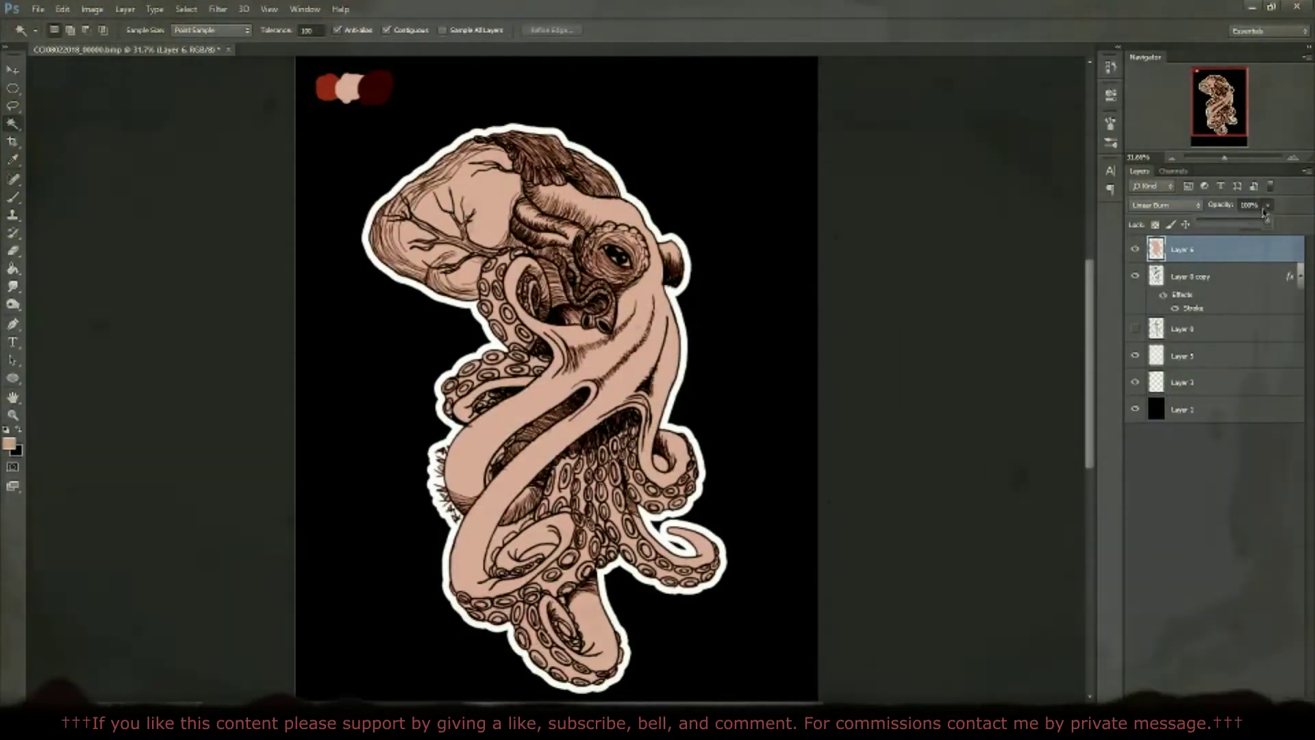
mouse_move(1268, 205)
mouse_down()
mouse_move(1248, 224)
mouse_move(1256, 240)
mouse_up()
Step: Touch up the tentacle shading with the Smudge, Eraser and Burn tools
drag(1223, 161, 1231, 161)
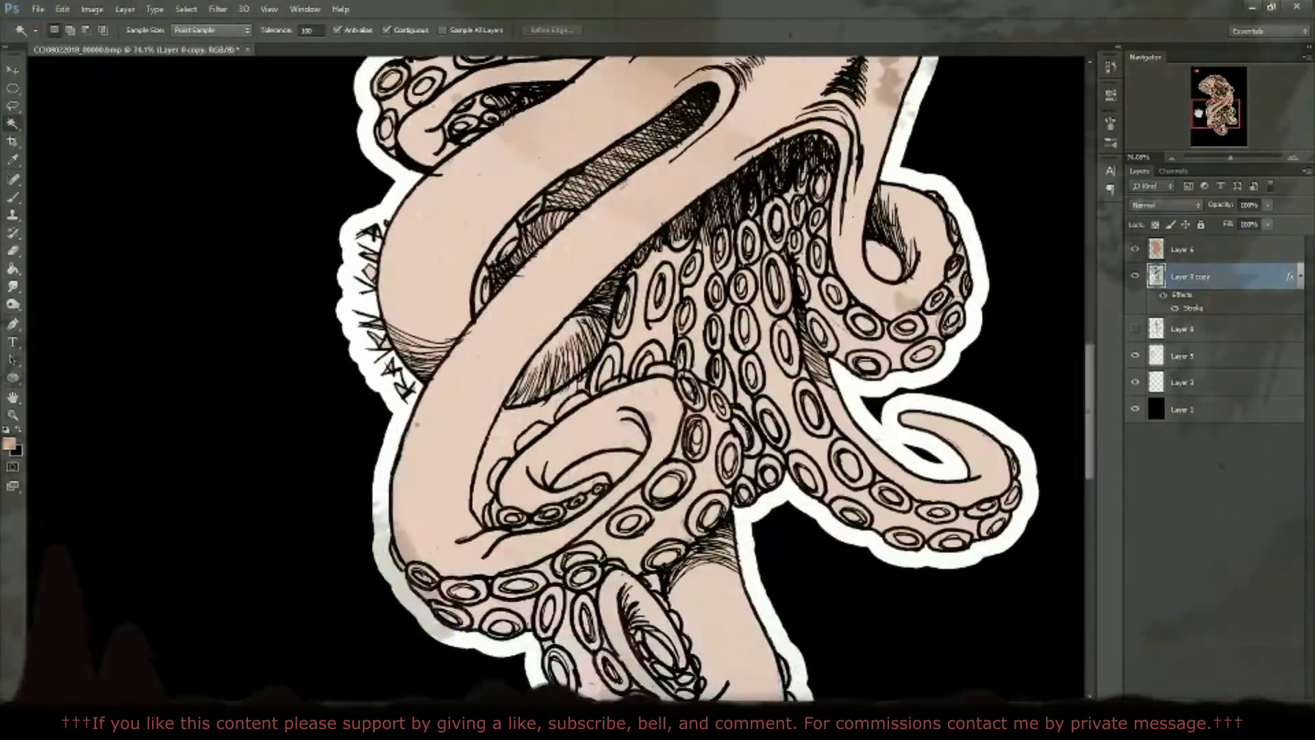
key(r)
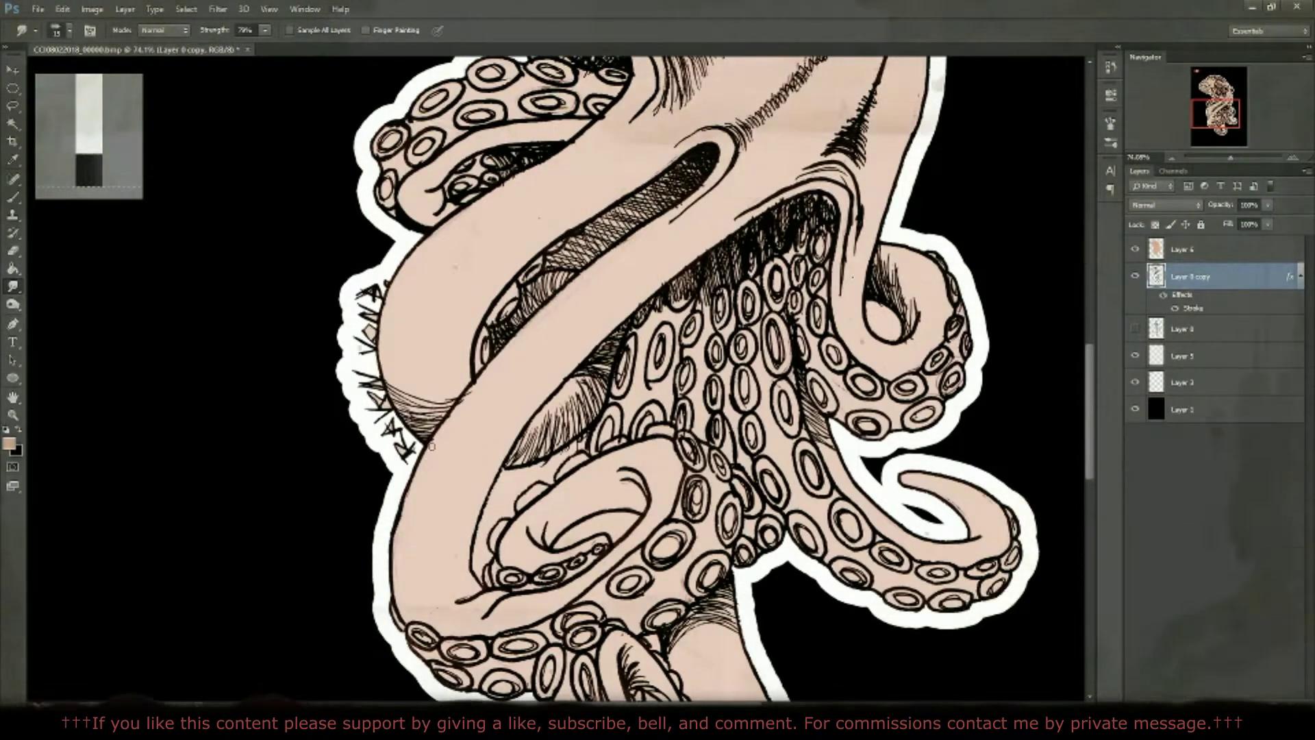
key(w)
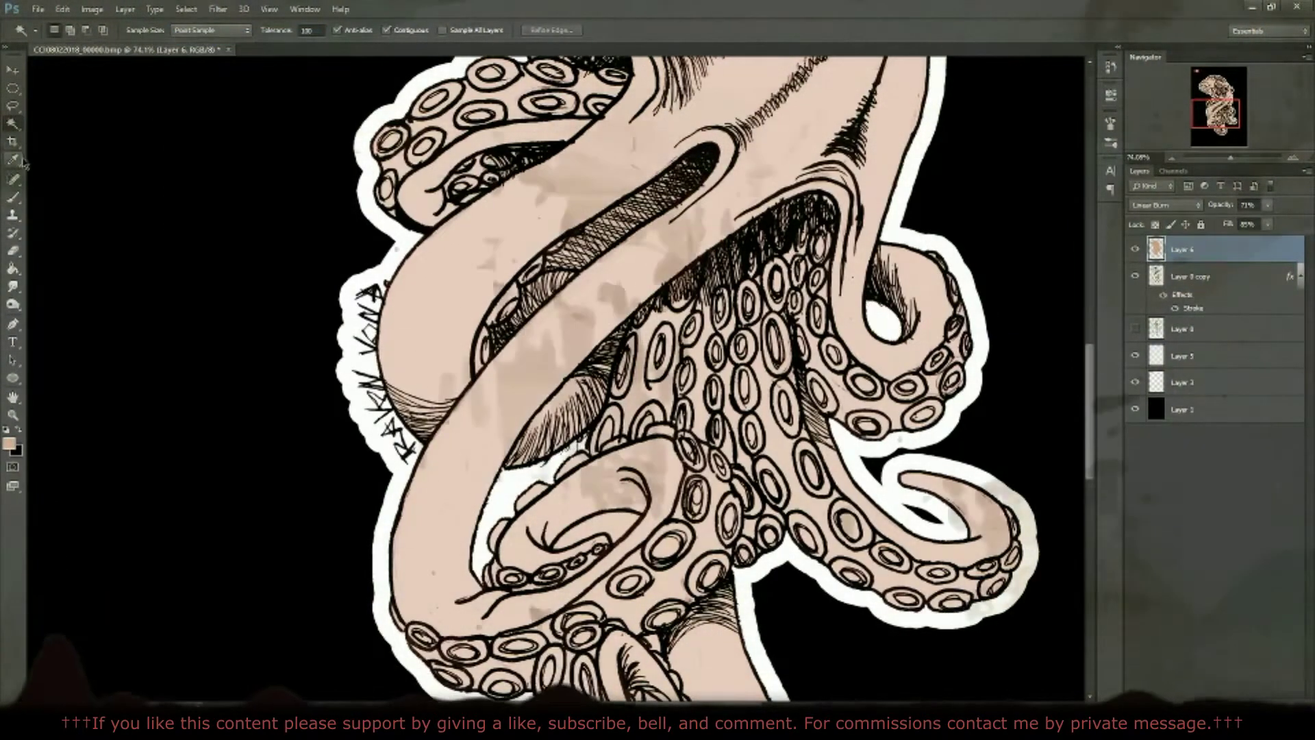
right_click(13, 250)
click(48, 252)
click(69, 30)
click(70, 31)
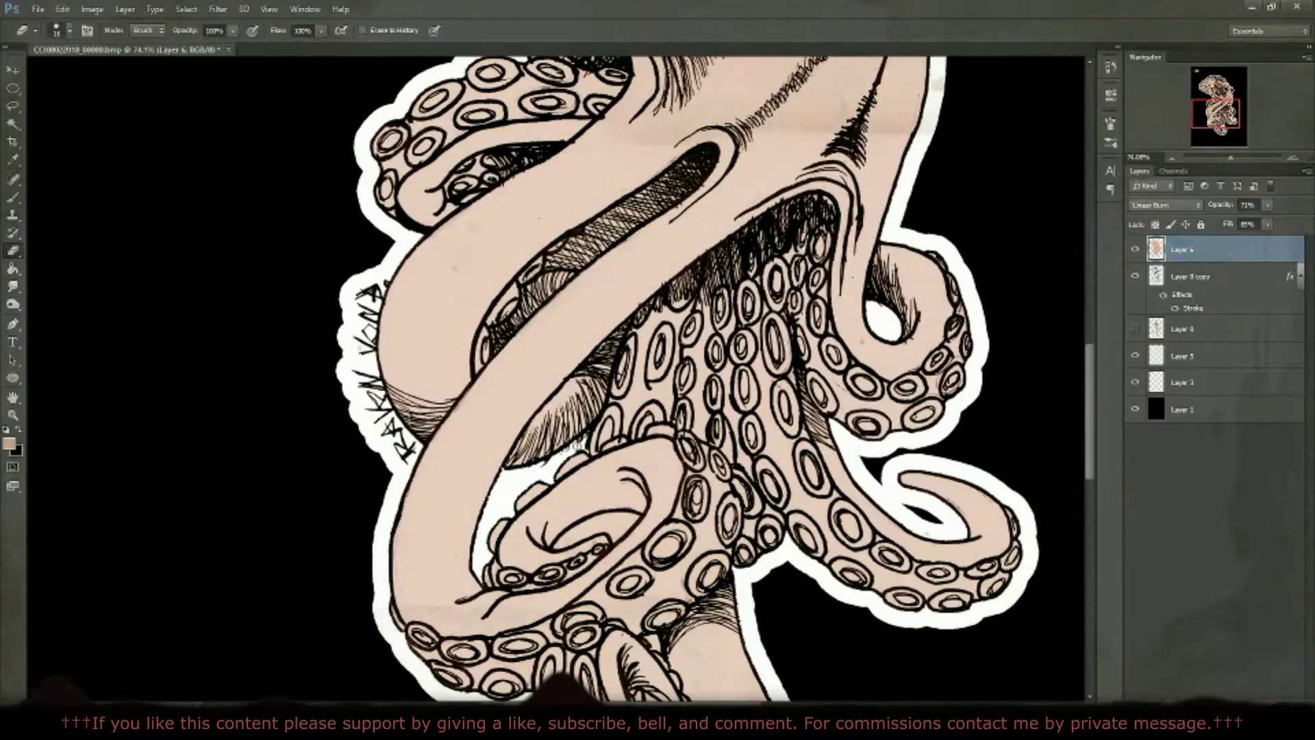
key(alt+bracketleft)
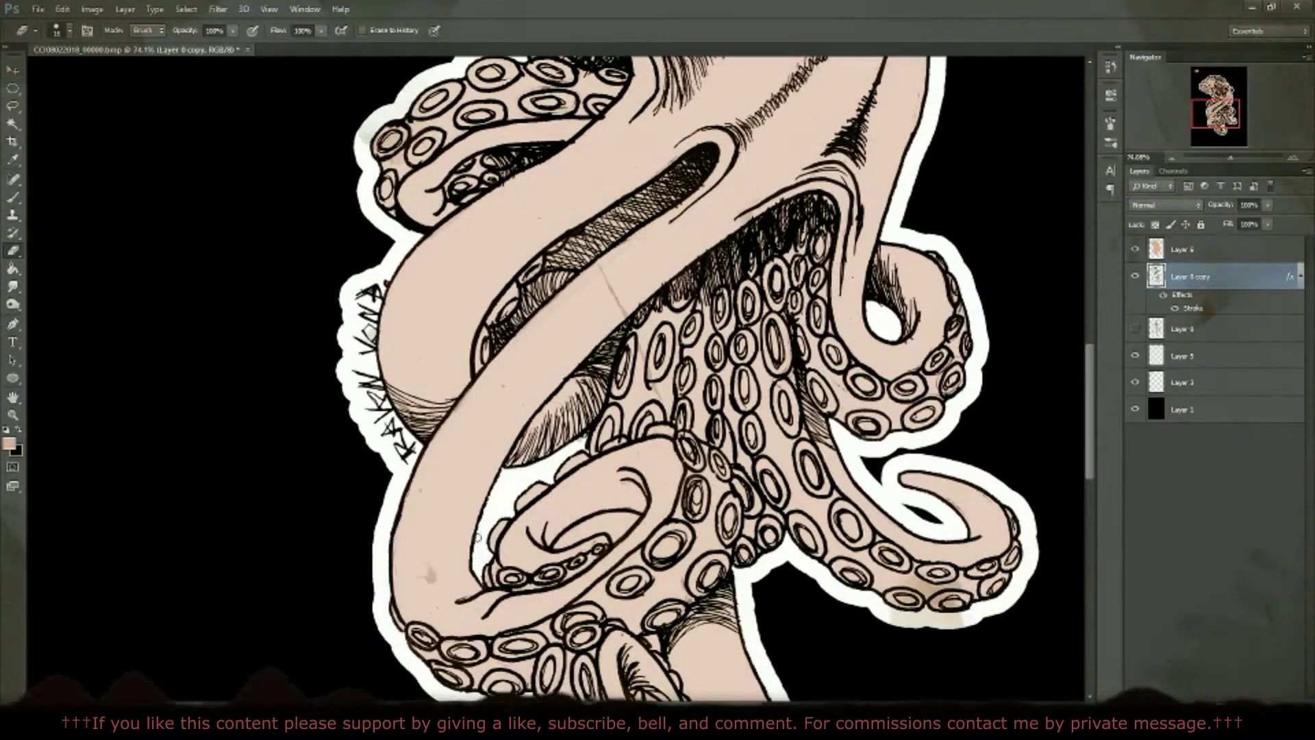
scroll(264, 487, down, 2)
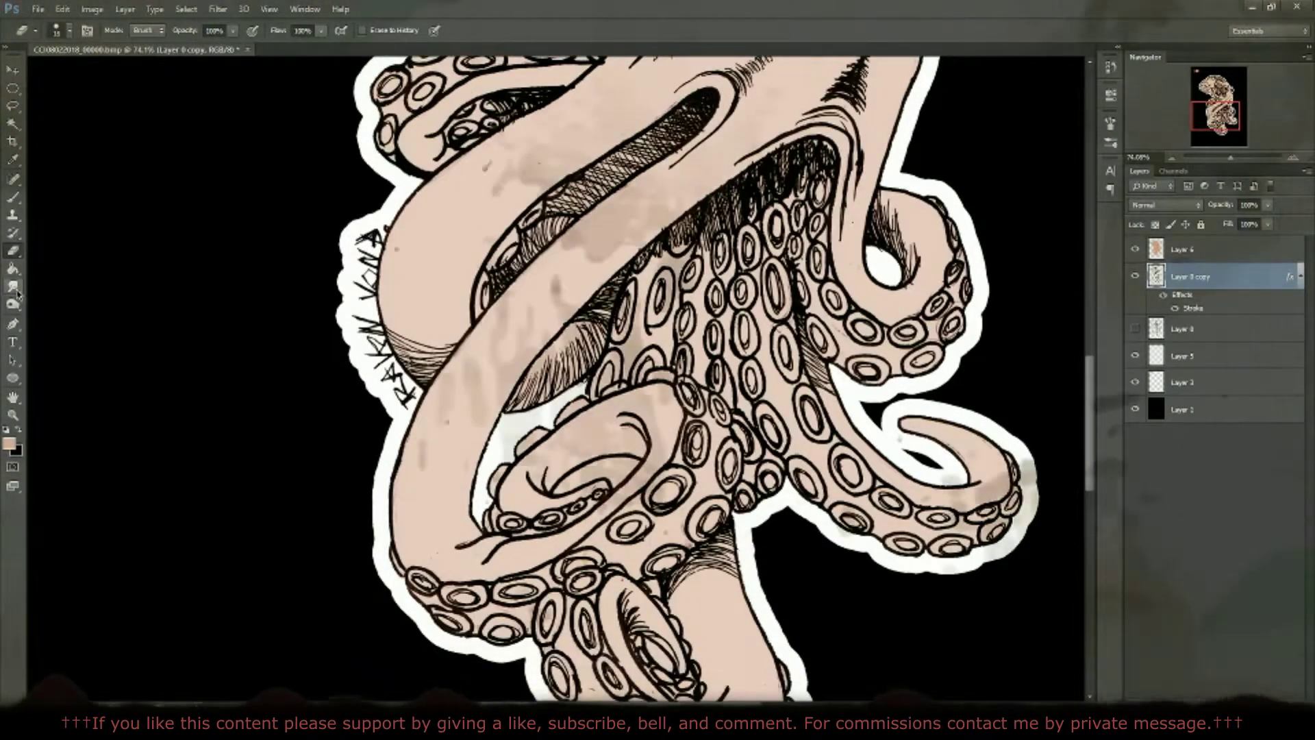
click(13, 304)
scroll(548, 376, up, 3)
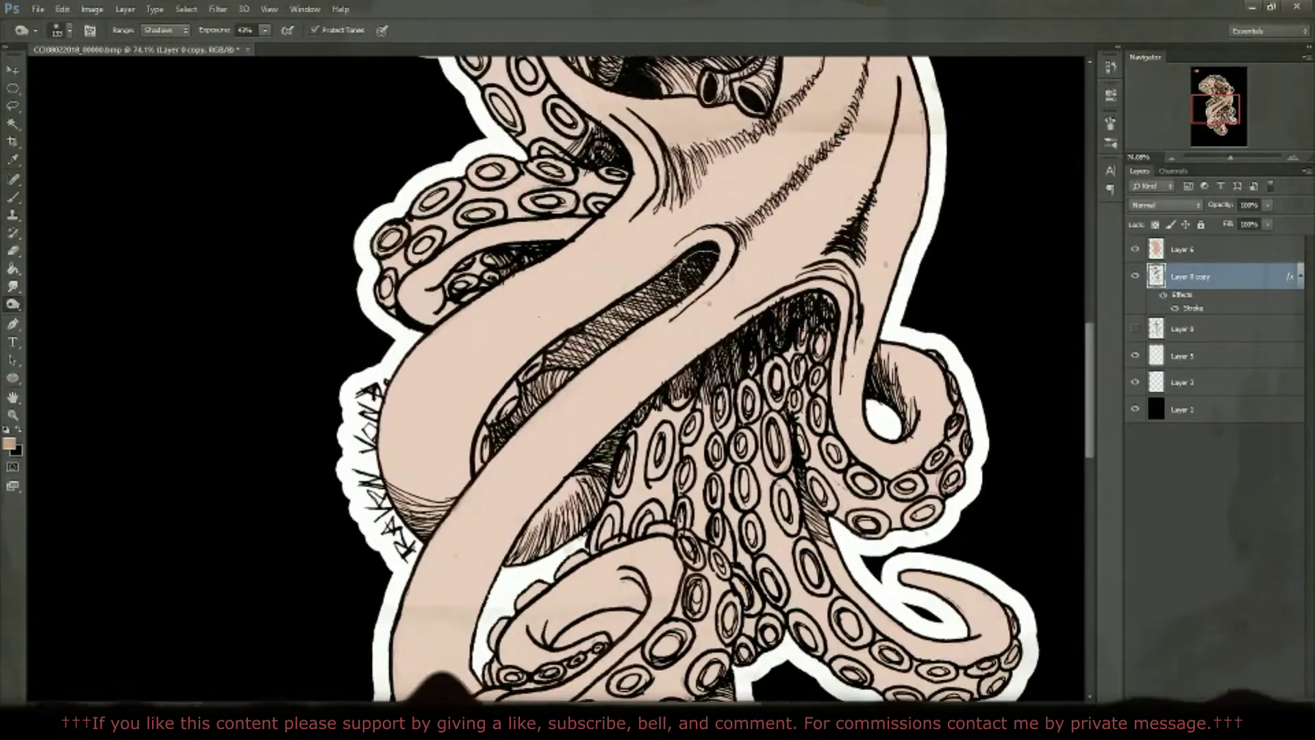
scroll(548, 377, up, 5)
Step: Erase the skin-tone fill around the octopus's eye with a soft eraser
key(alt+])
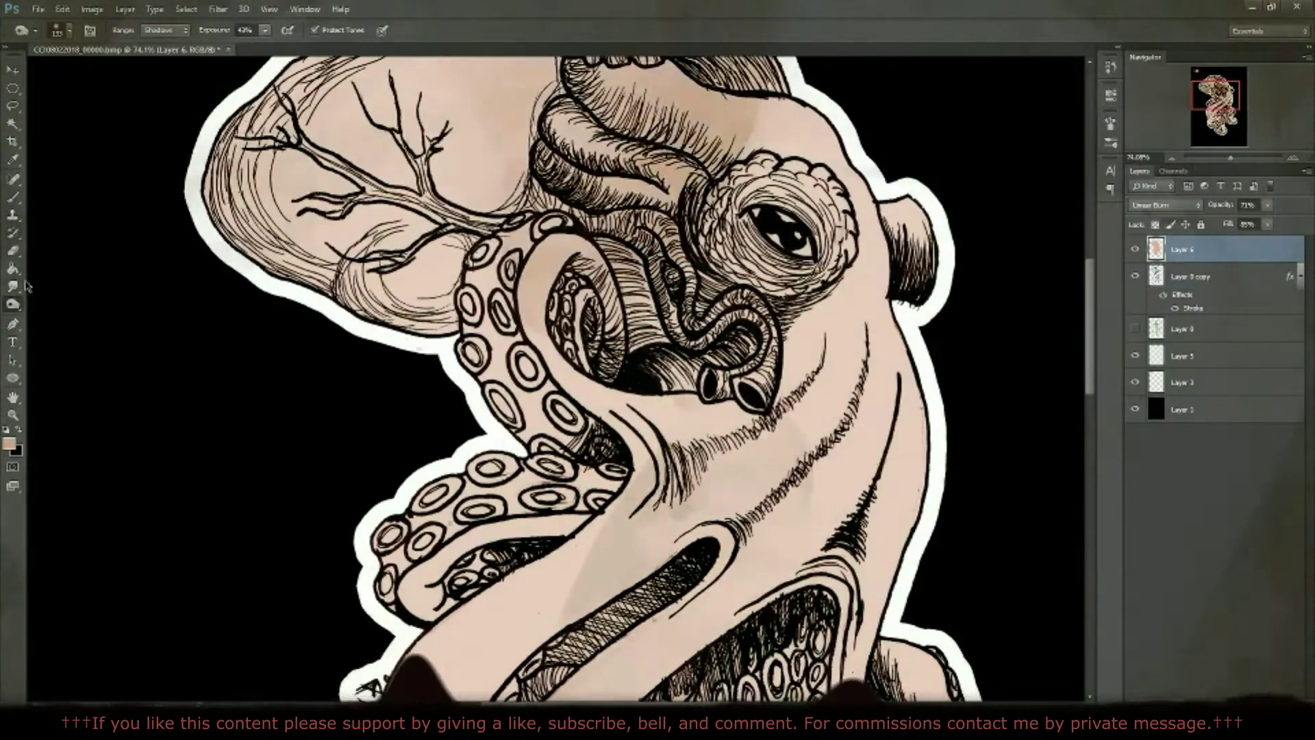
right_click(12, 250)
click(82, 235)
click(58, 30)
drag(746, 206, 808, 253)
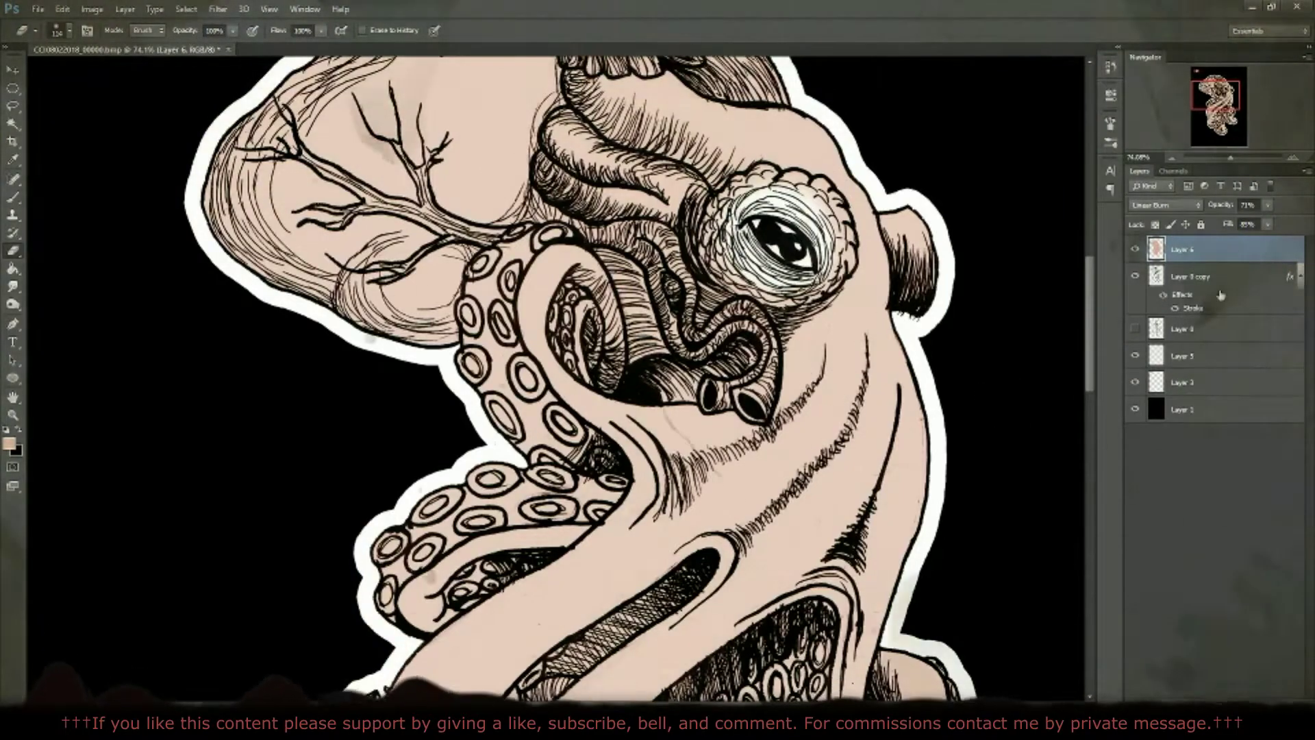
Step: Set the foreground colour to a deep red
scroll(96, 405, up, 3)
click(9, 444)
click(884, 534)
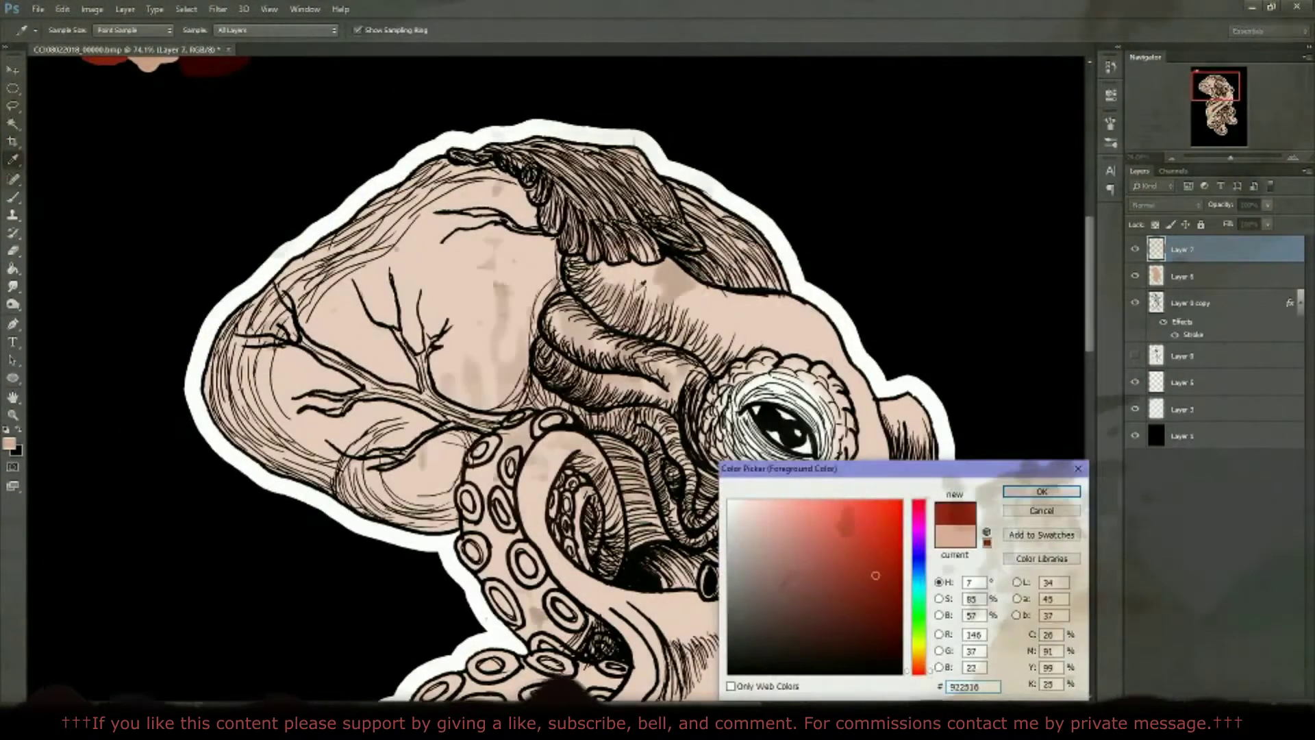
click(1042, 491)
Step: Paint the heart-shaped head red with a soft brush, blended Color Burn at 91% fill
key(b)
click(58, 30)
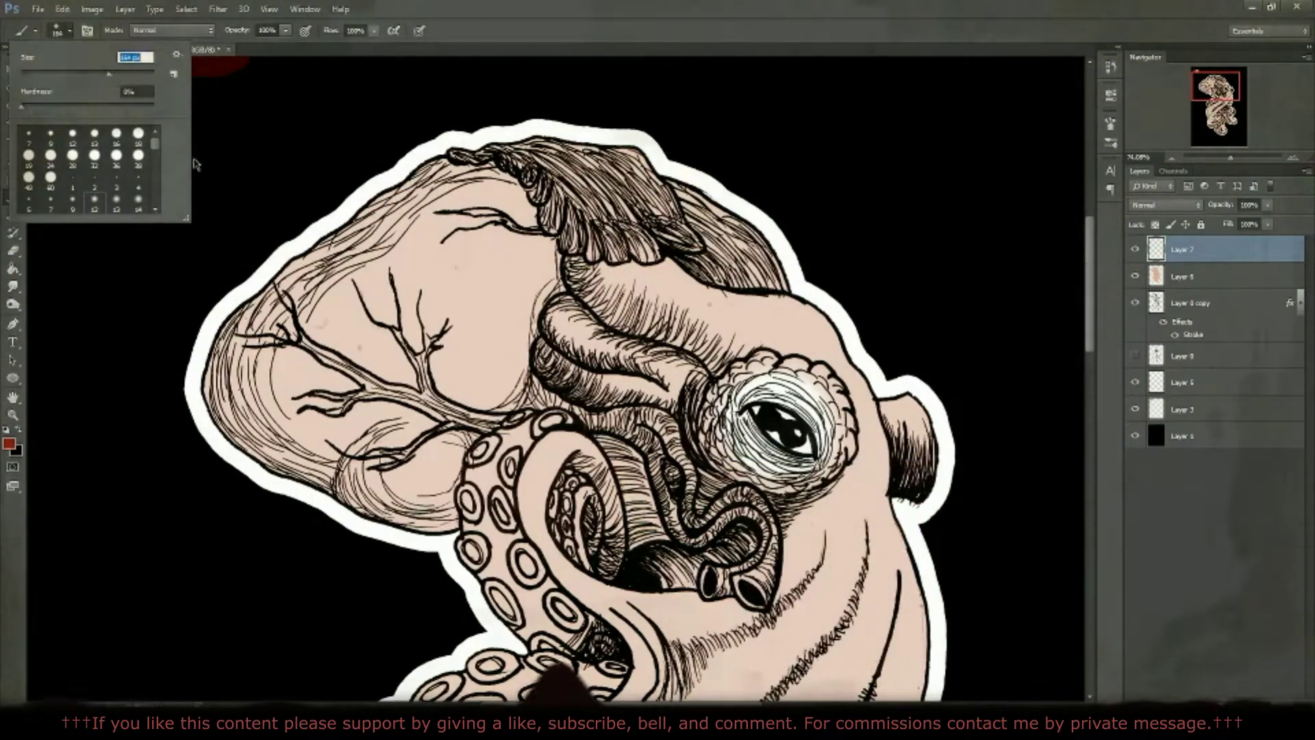
mouse_move(253, 373)
mouse_down()
mouse_move(280, 397)
mouse_move(308, 274)
mouse_up()
drag(260, 383, 421, 472)
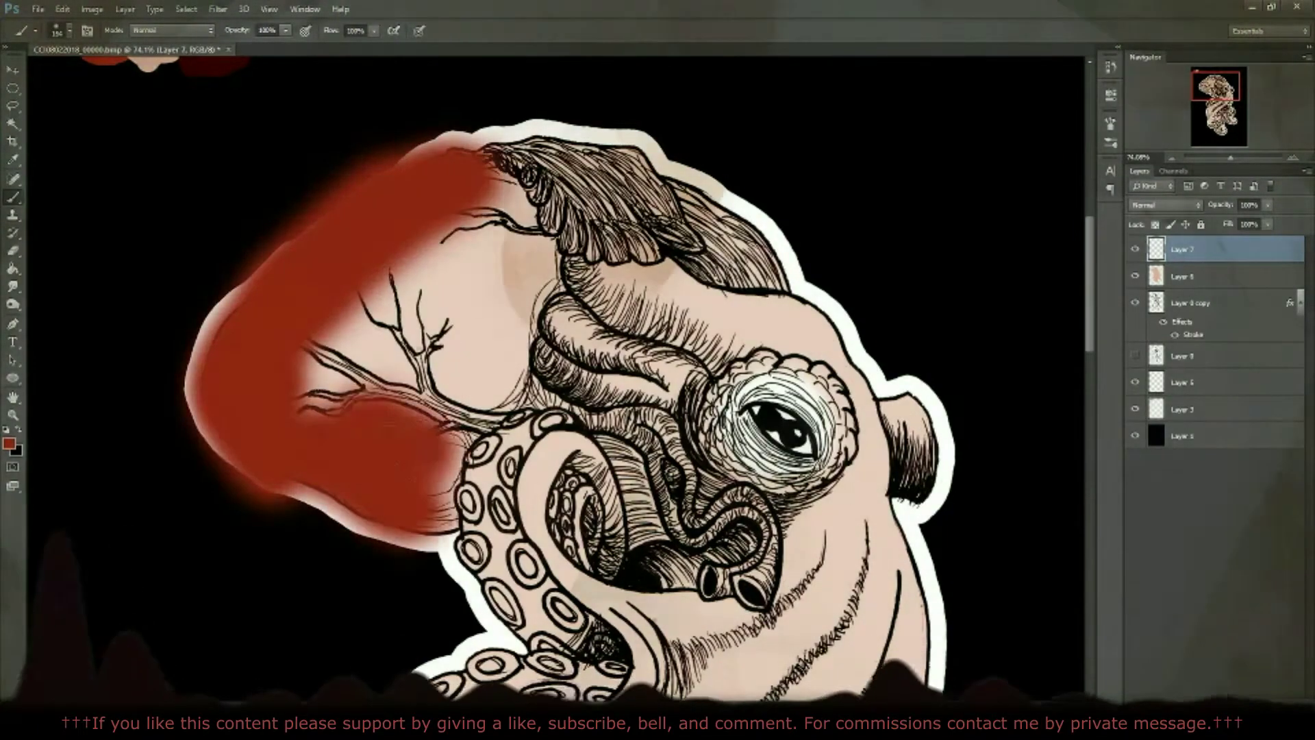
drag(603, 329, 692, 373)
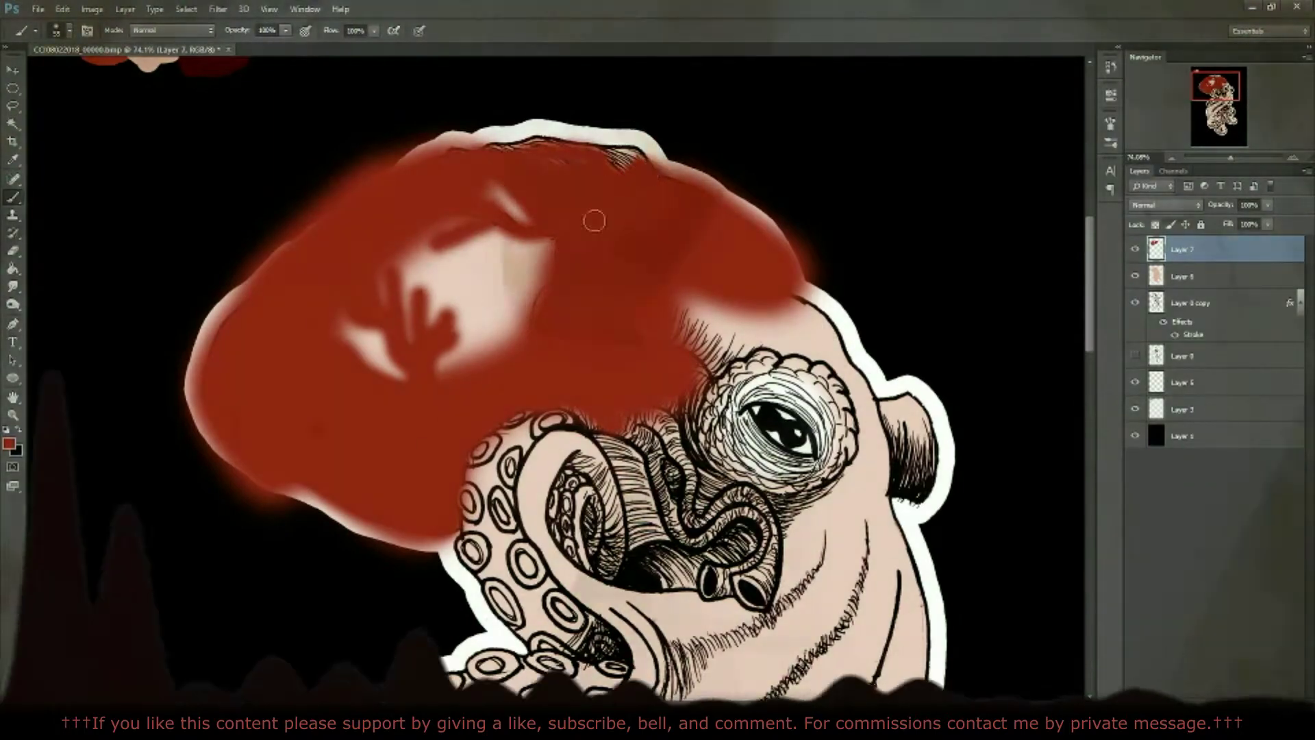
drag(564, 214, 801, 261)
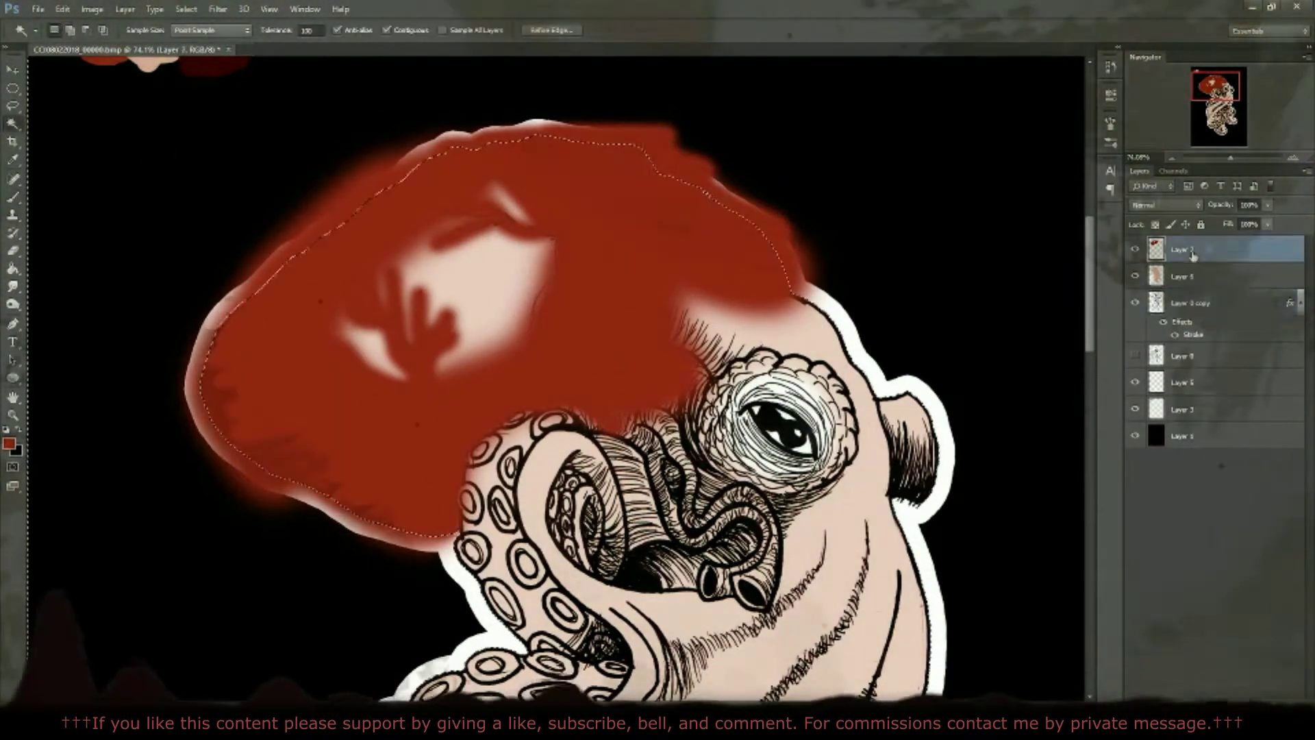
click(1145, 273)
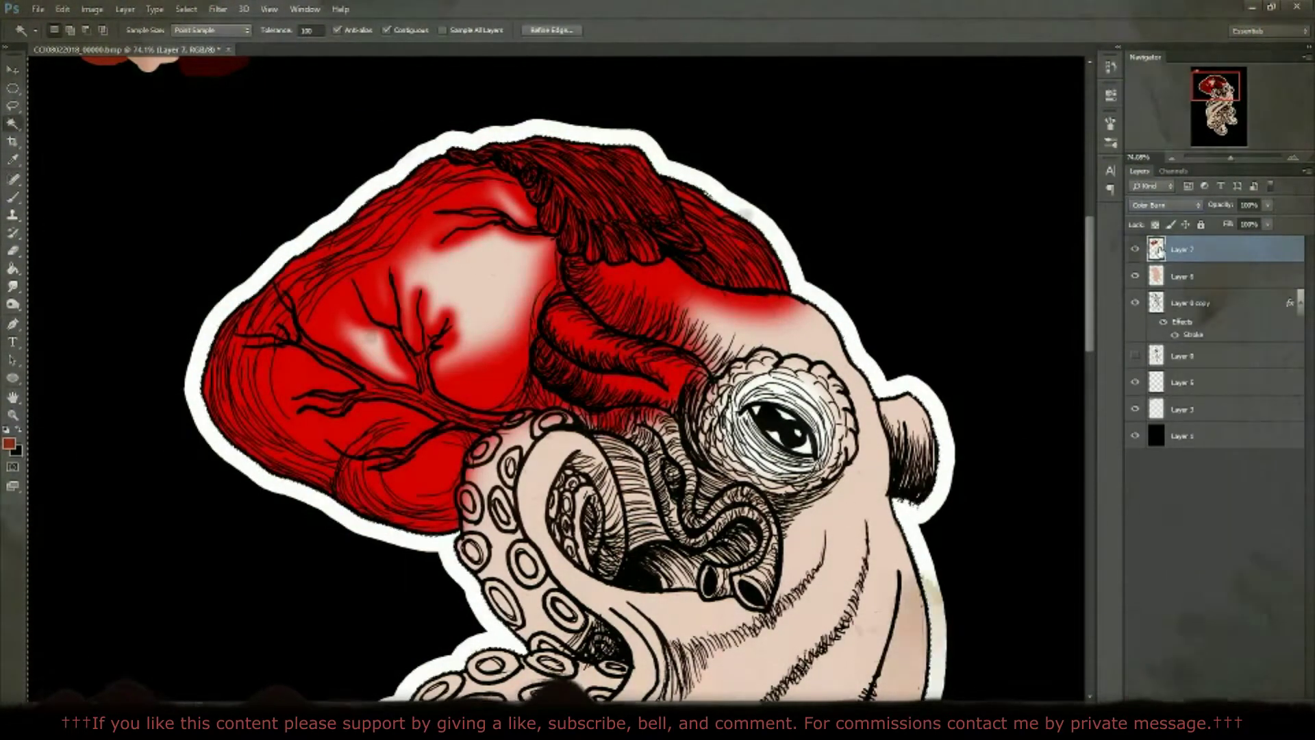
click(1268, 224)
drag(1258, 239, 1233, 220)
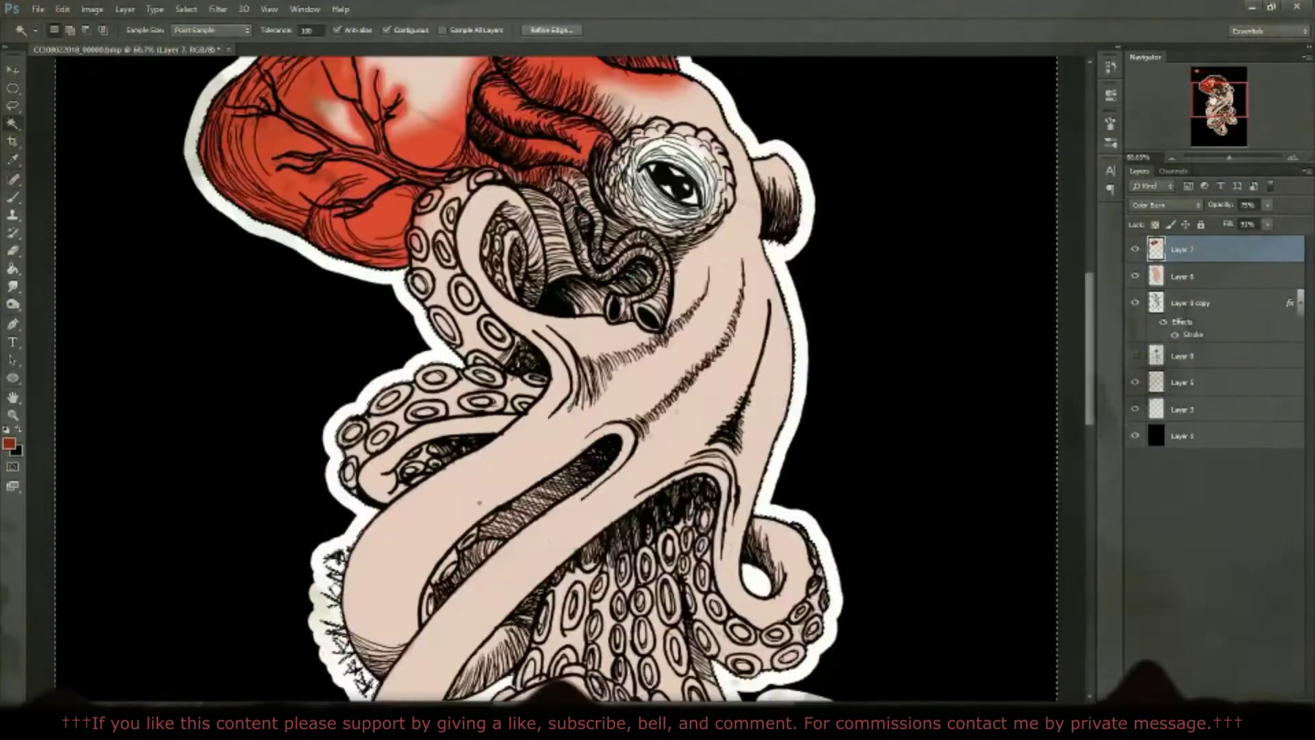
Step: Set the Eraser to 15 px and drop the active selection
right_click(14, 251)
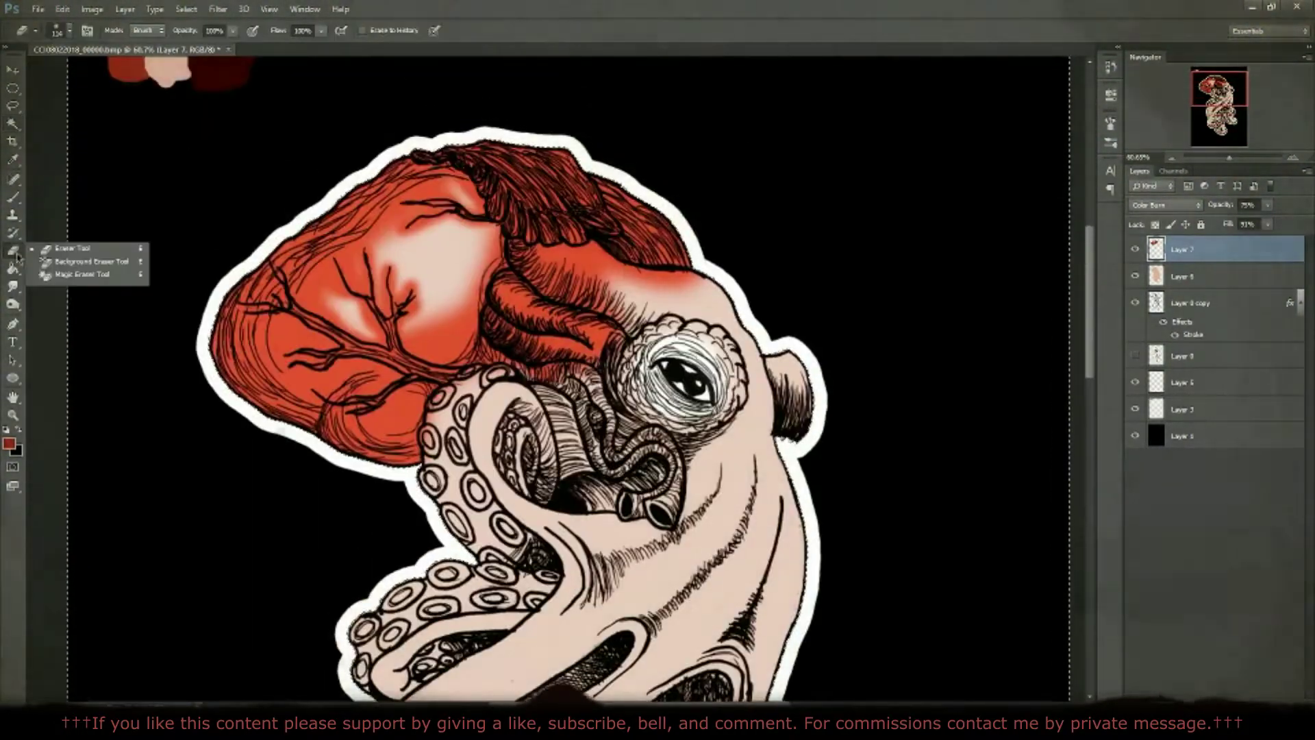
click(72, 247)
click(68, 30)
scroll(548, 343, up, 5)
scroll(685, 342, up, 3)
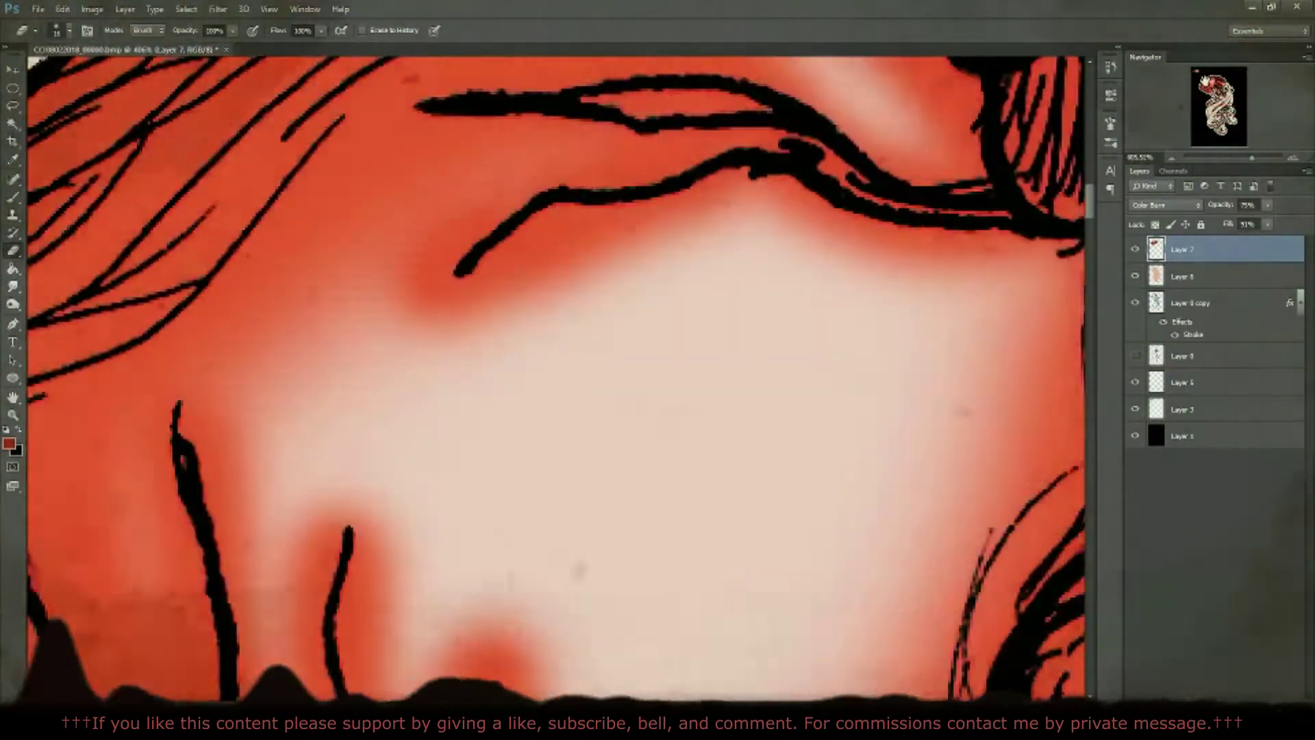
click(186, 9)
click(12, 251)
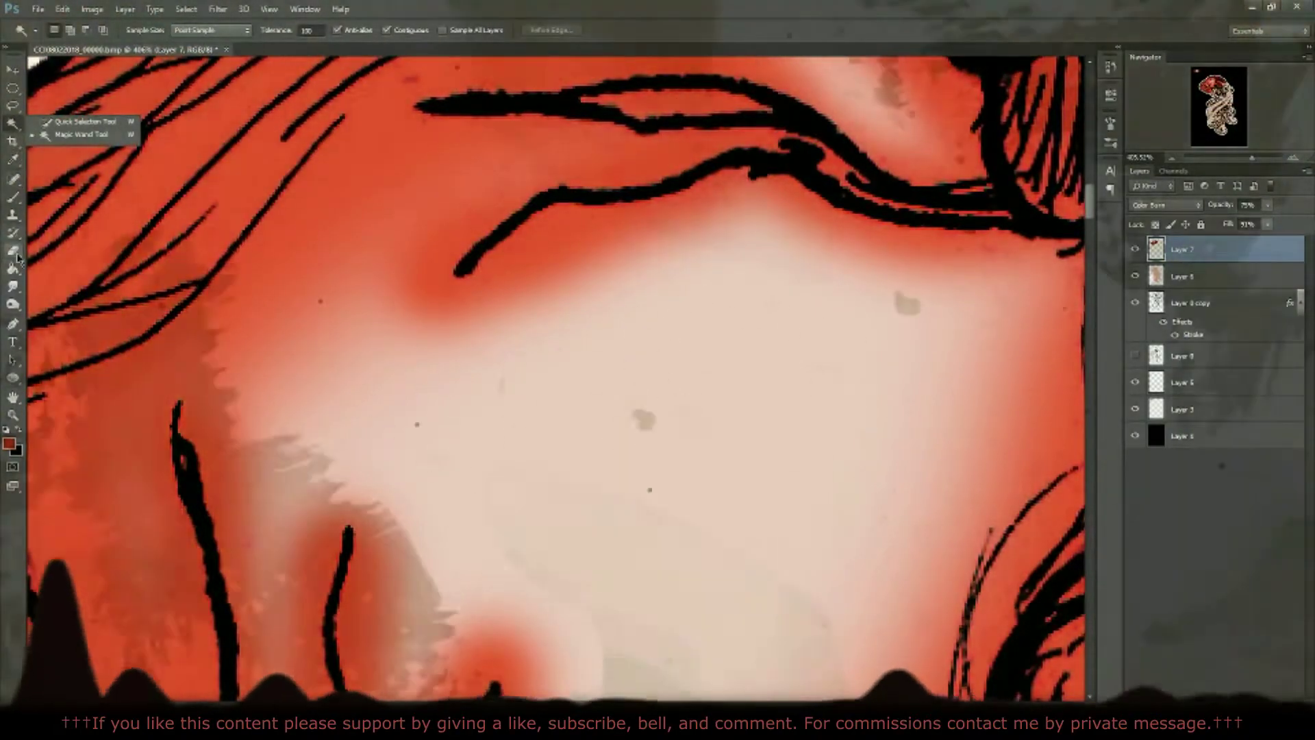
Step: Erase red along the upper vein to widen the pale highlight
mouse_move(856, 264)
mouse_down()
mouse_move(580, 290)
mouse_move(475, 367)
mouse_move(484, 302)
mouse_move(702, 244)
mouse_move(905, 244)
mouse_move(858, 339)
mouse_up()
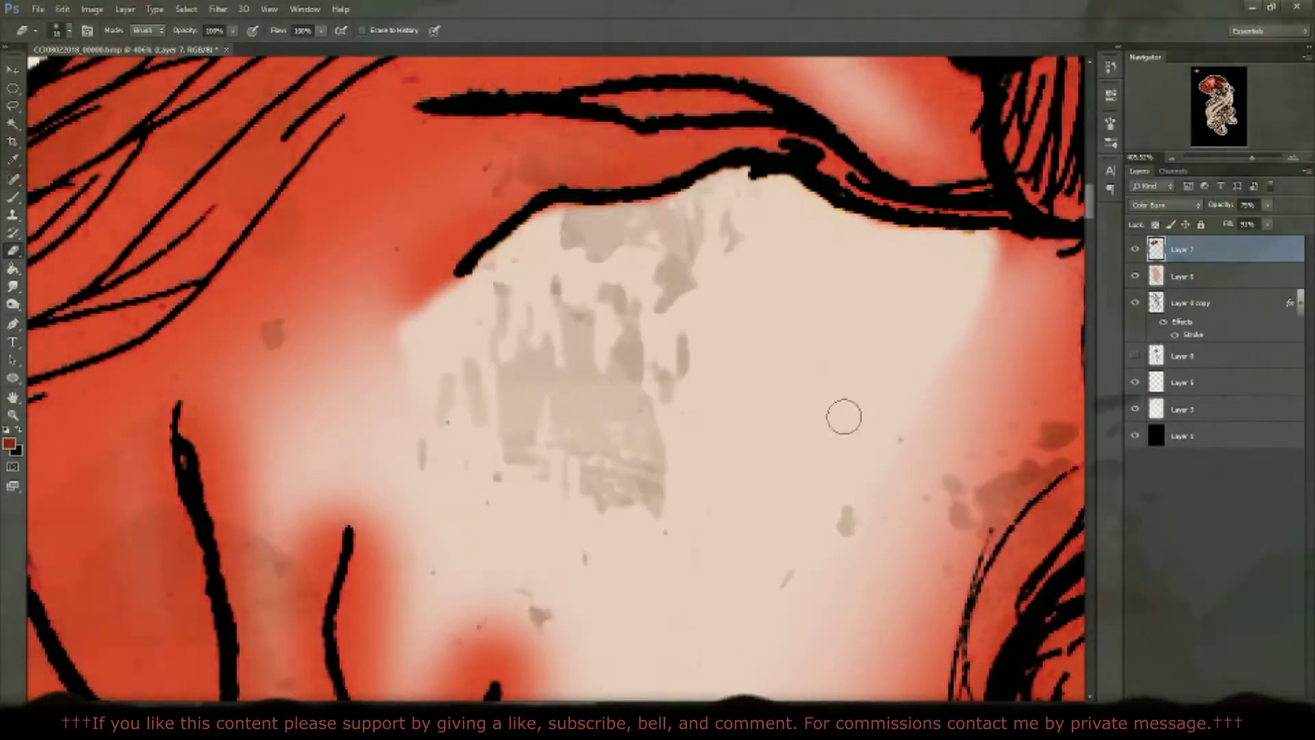
scroll(843, 414, down, 2)
scroll(705, 443, down, 3)
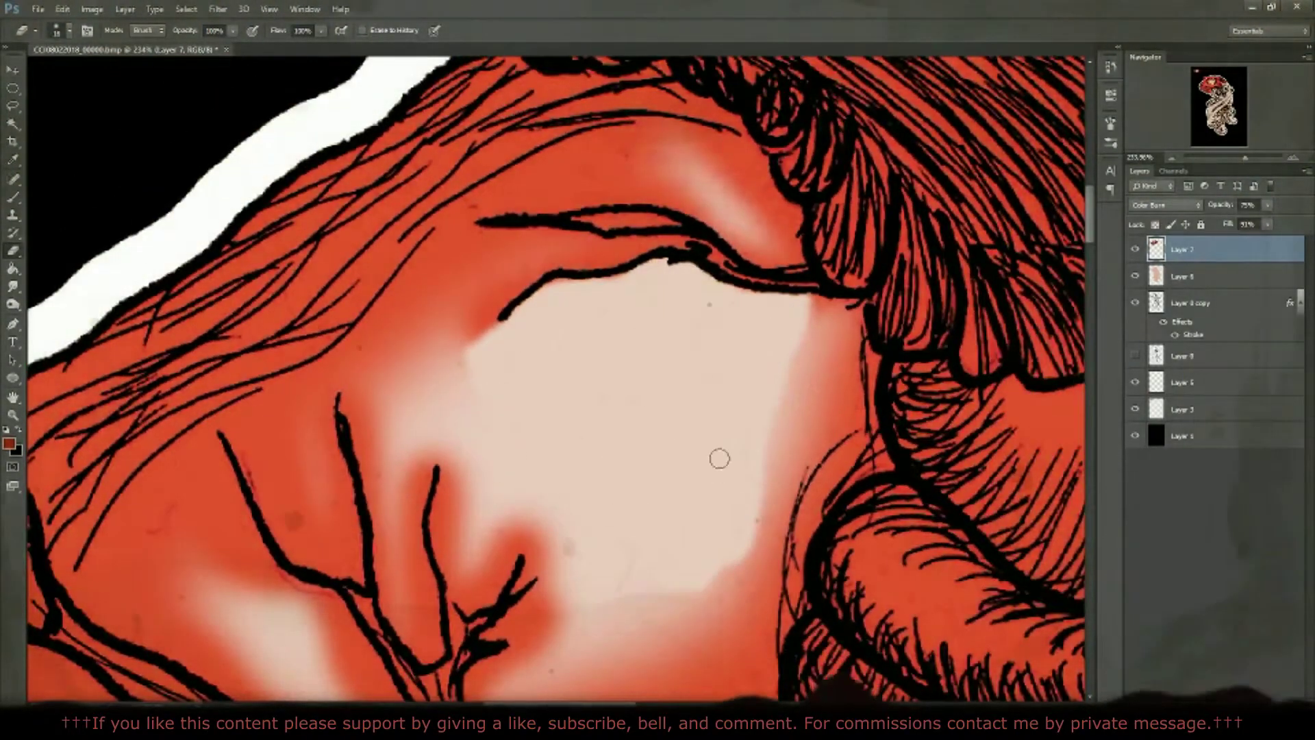
mouse_move(634, 246)
mouse_down()
mouse_move(495, 300)
mouse_move(488, 270)
mouse_up()
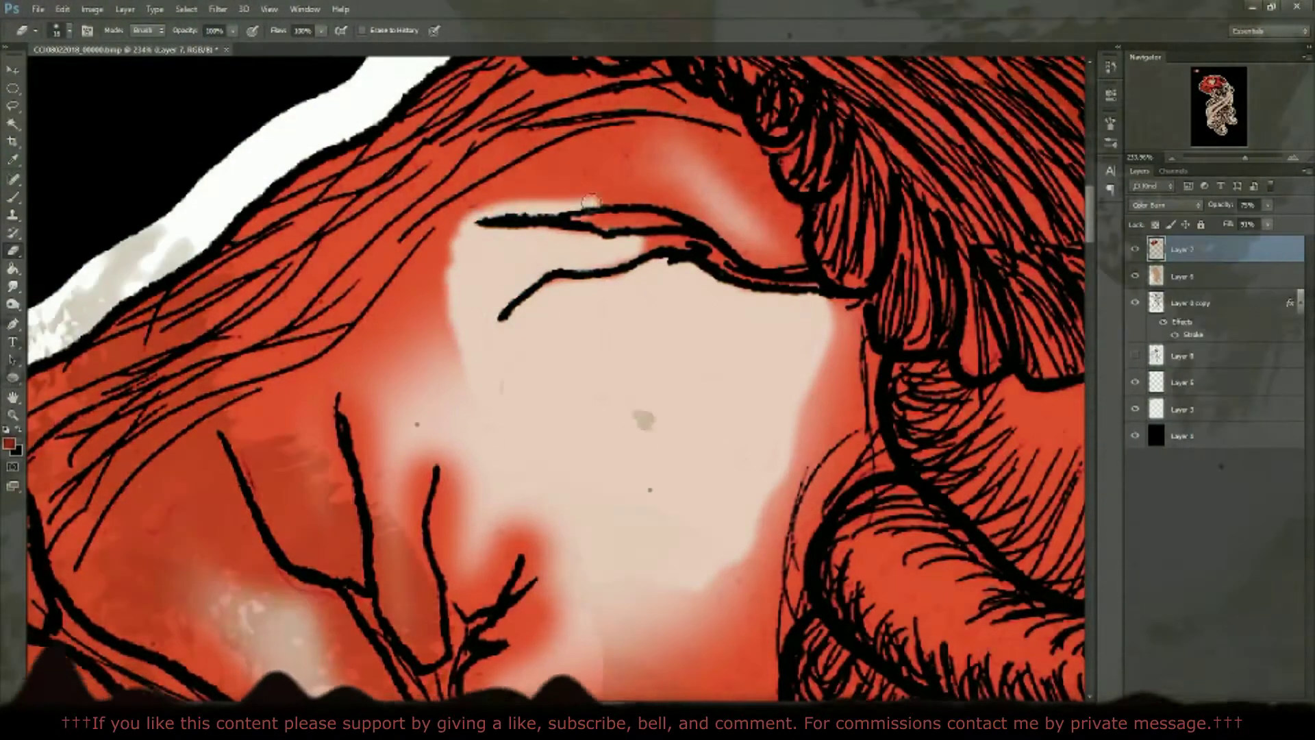
drag(485, 394, 780, 256)
click(57, 30)
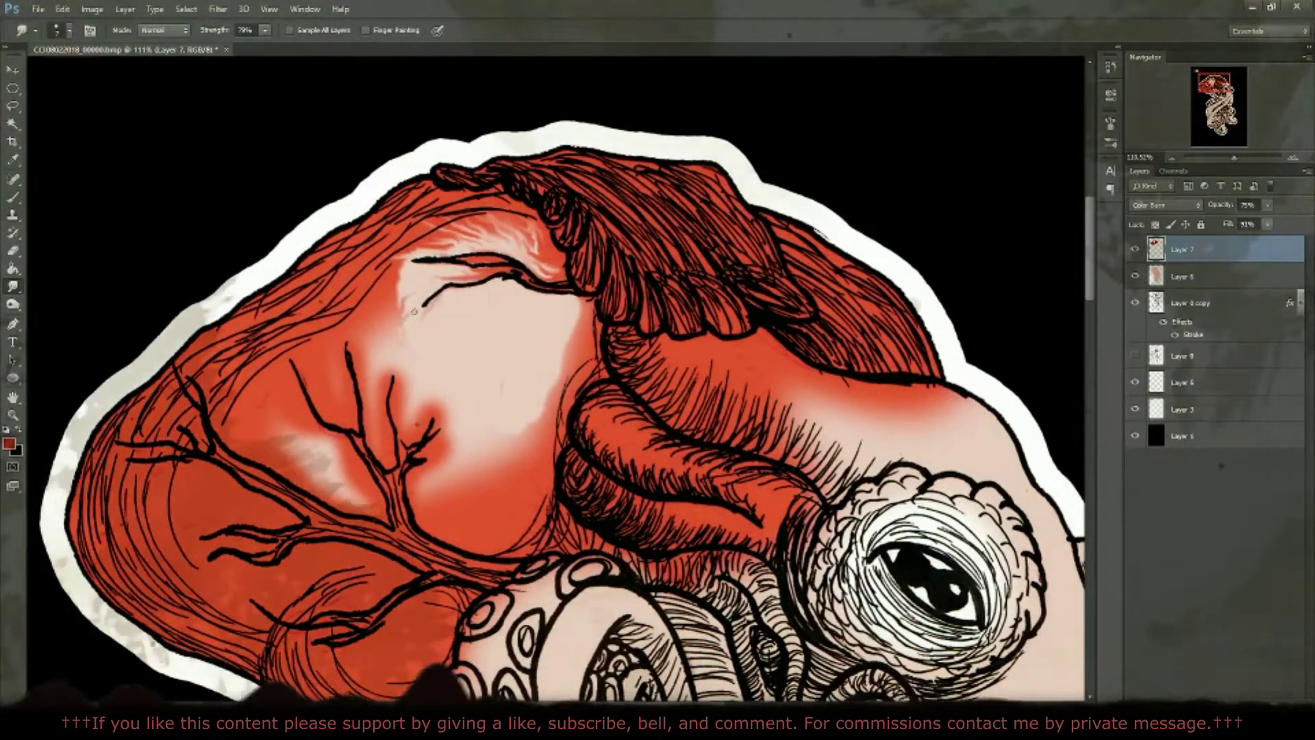
Step: Smudge red shading into the pale highlight as flame-like streaks beside the vein
drag(414, 300, 397, 291)
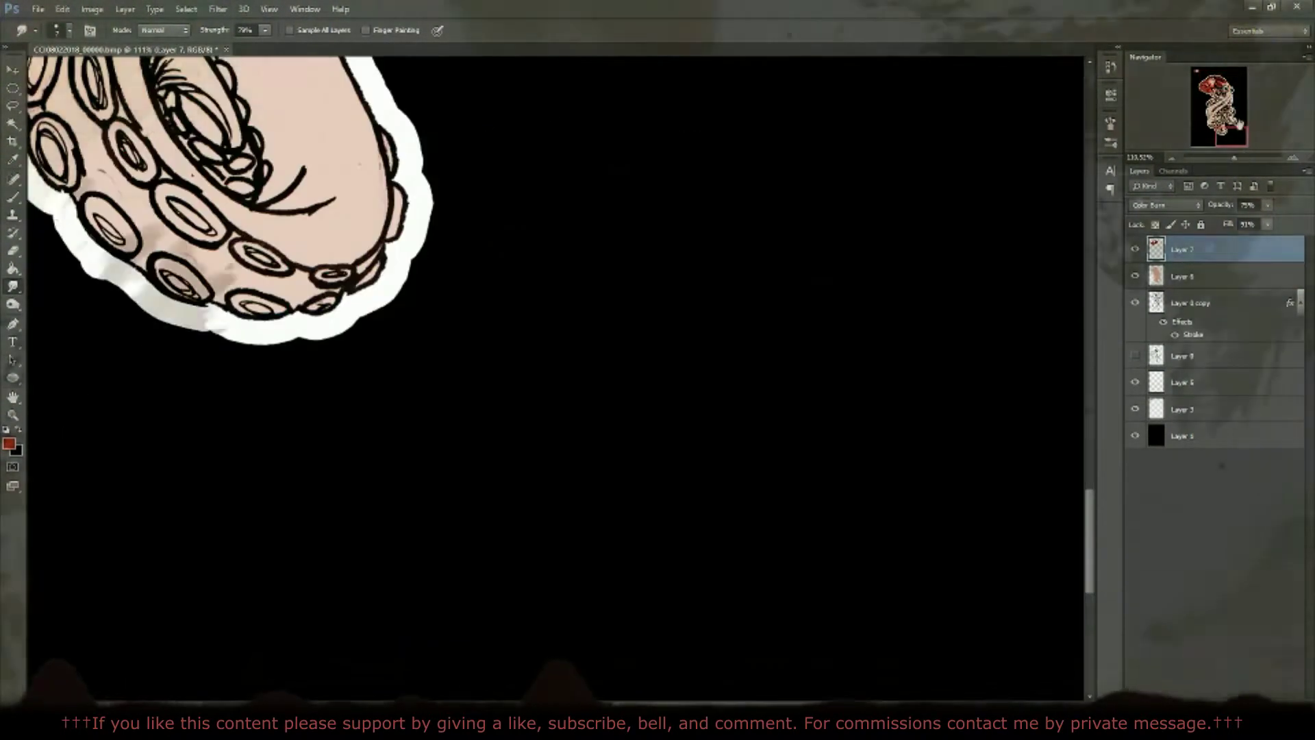
key(ctrl+plus)
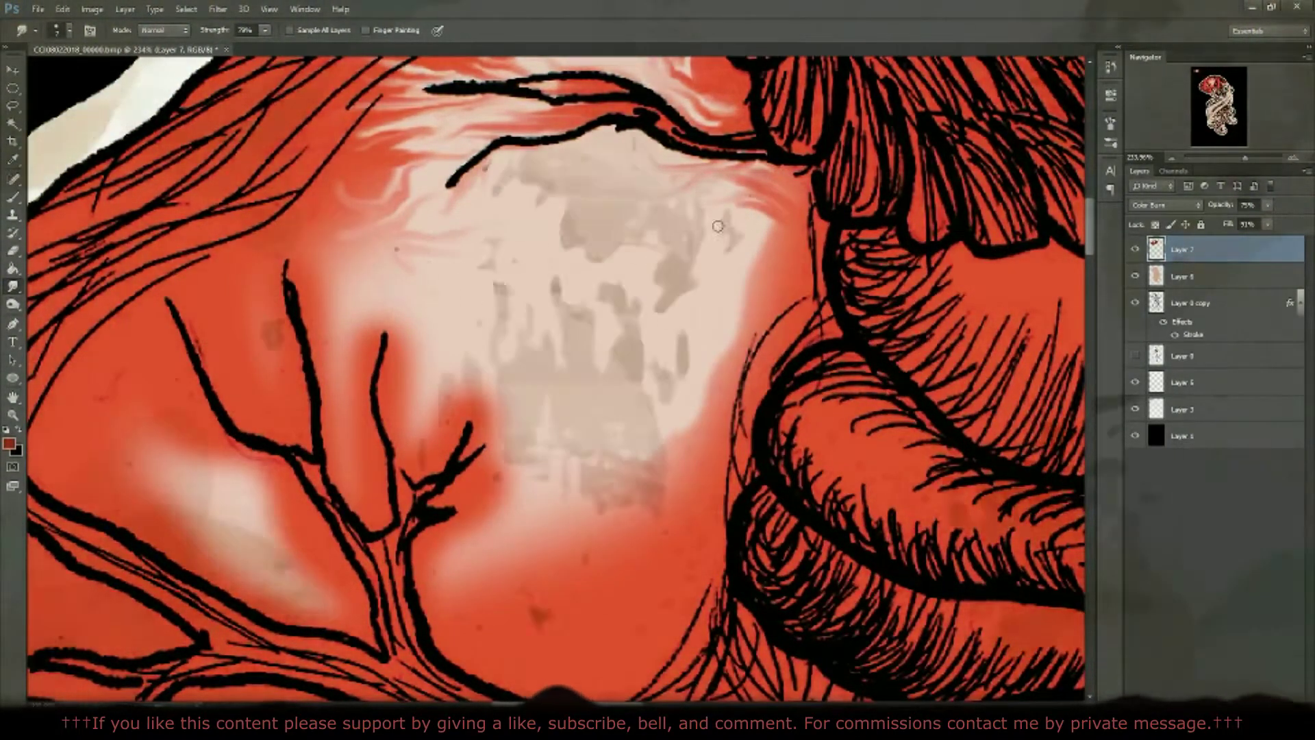
scroll(393, 248, up, 3)
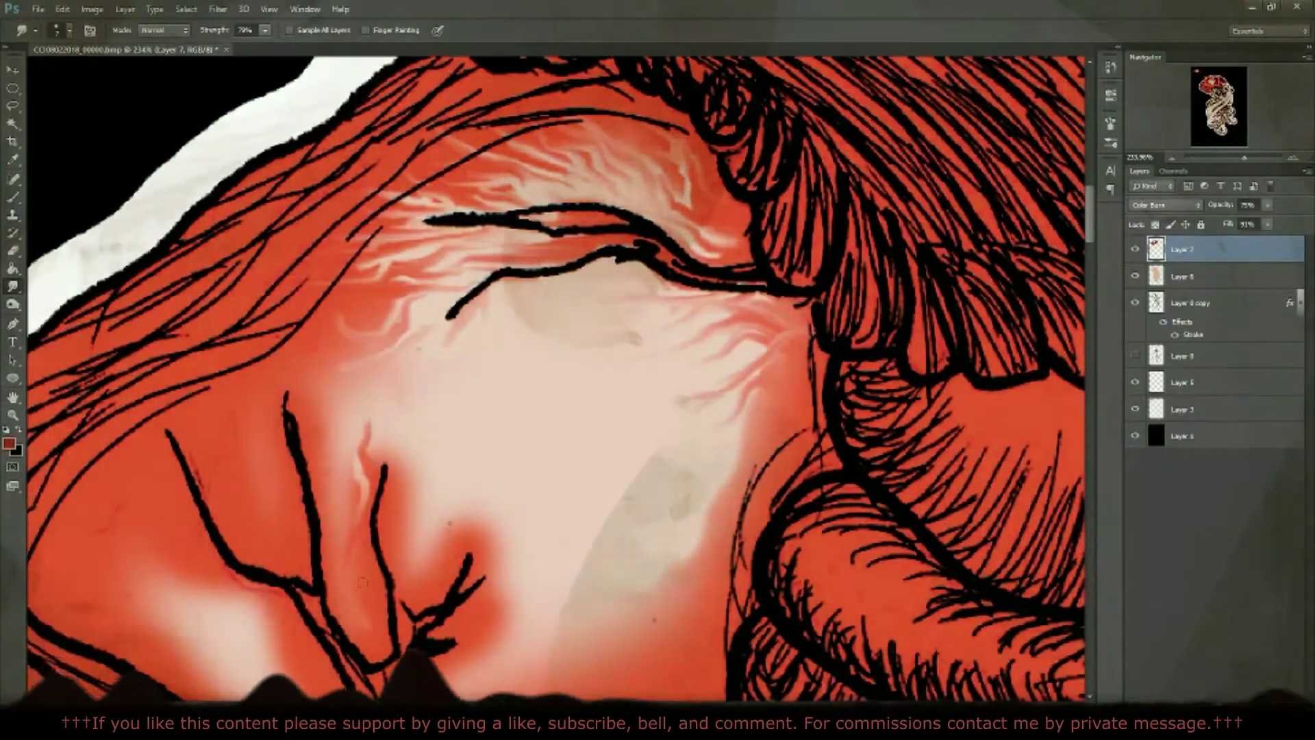
scroll(611, 365, down, 5)
drag(449, 488, 520, 363)
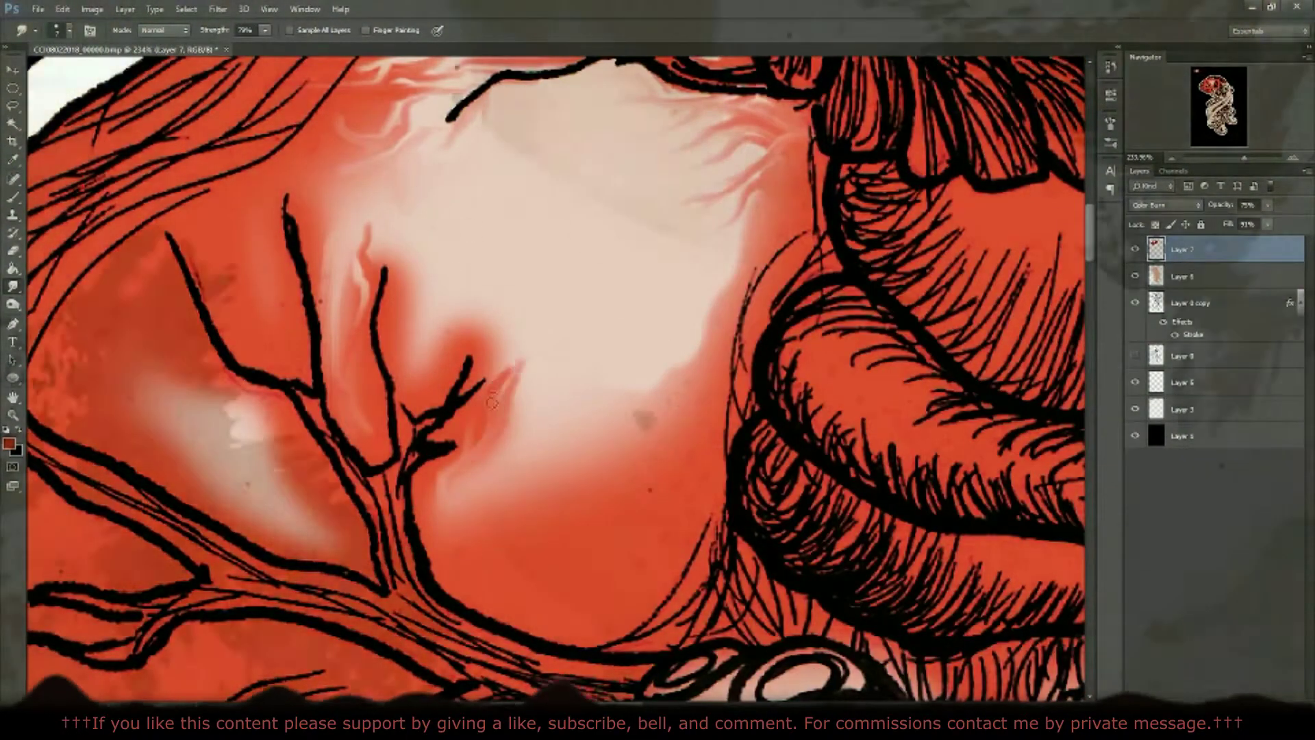
drag(420, 377, 417, 347)
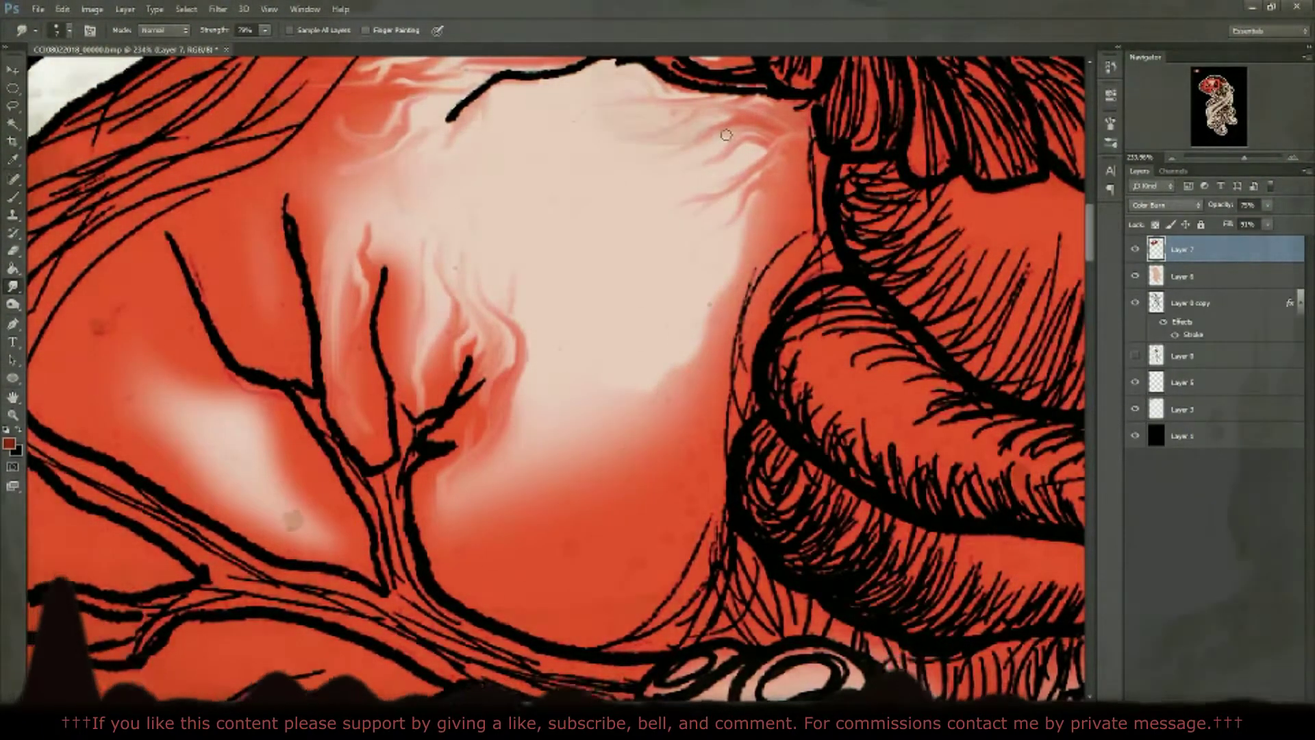
drag(226, 411, 190, 356)
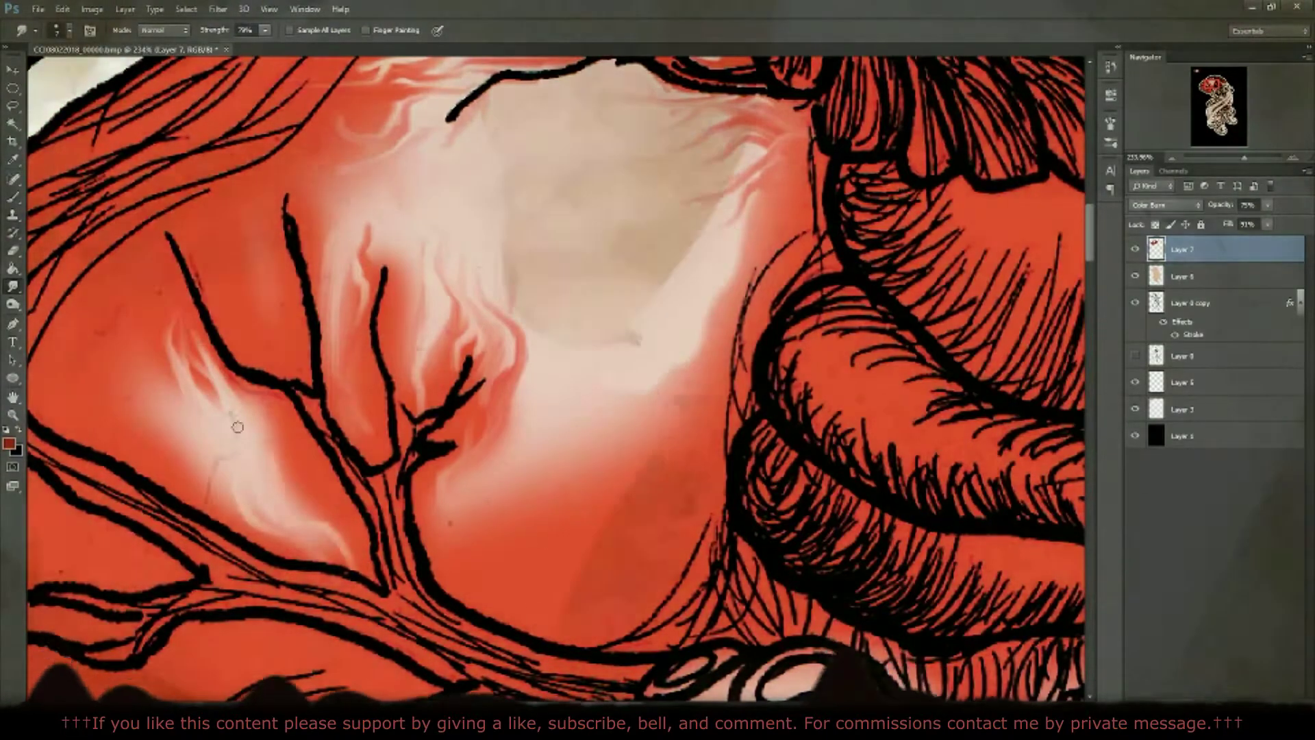
drag(294, 521, 239, 424)
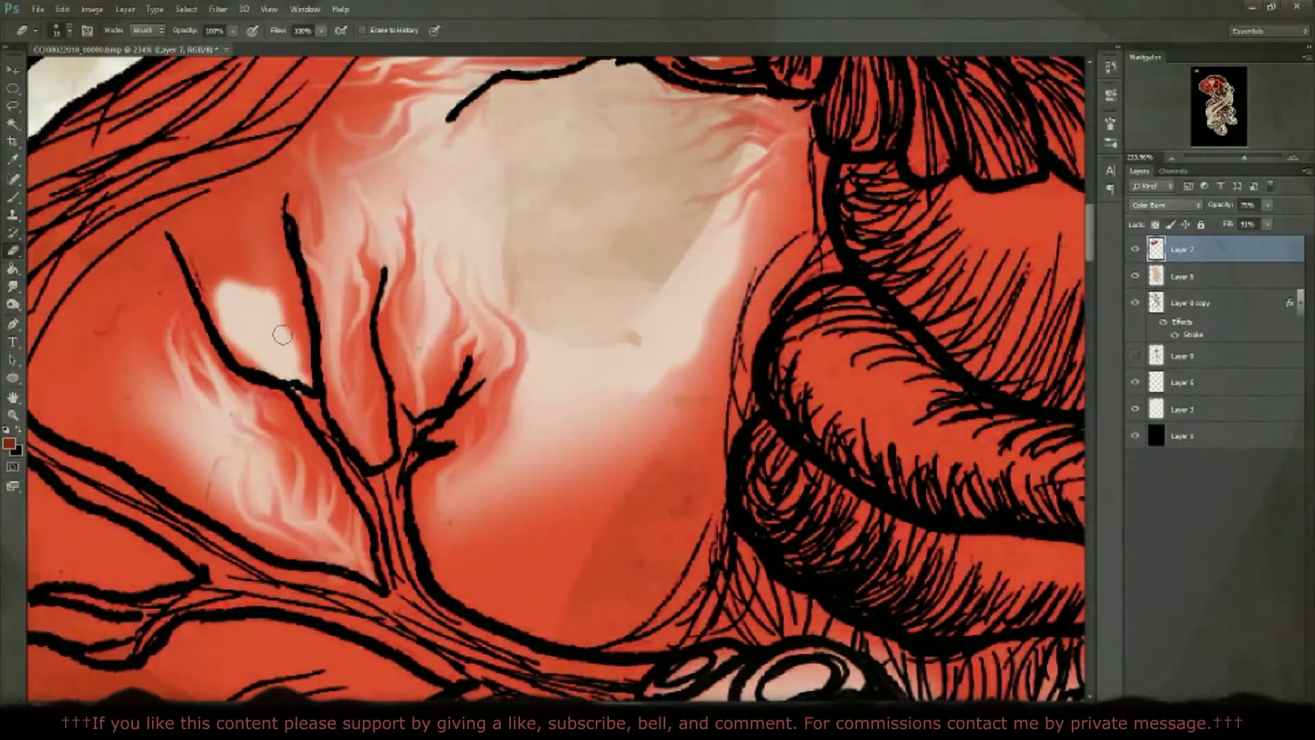
Step: Add orange wisps and faint red streaks into the pale area, then review the whole octopus
click(12, 197)
drag(209, 228, 300, 346)
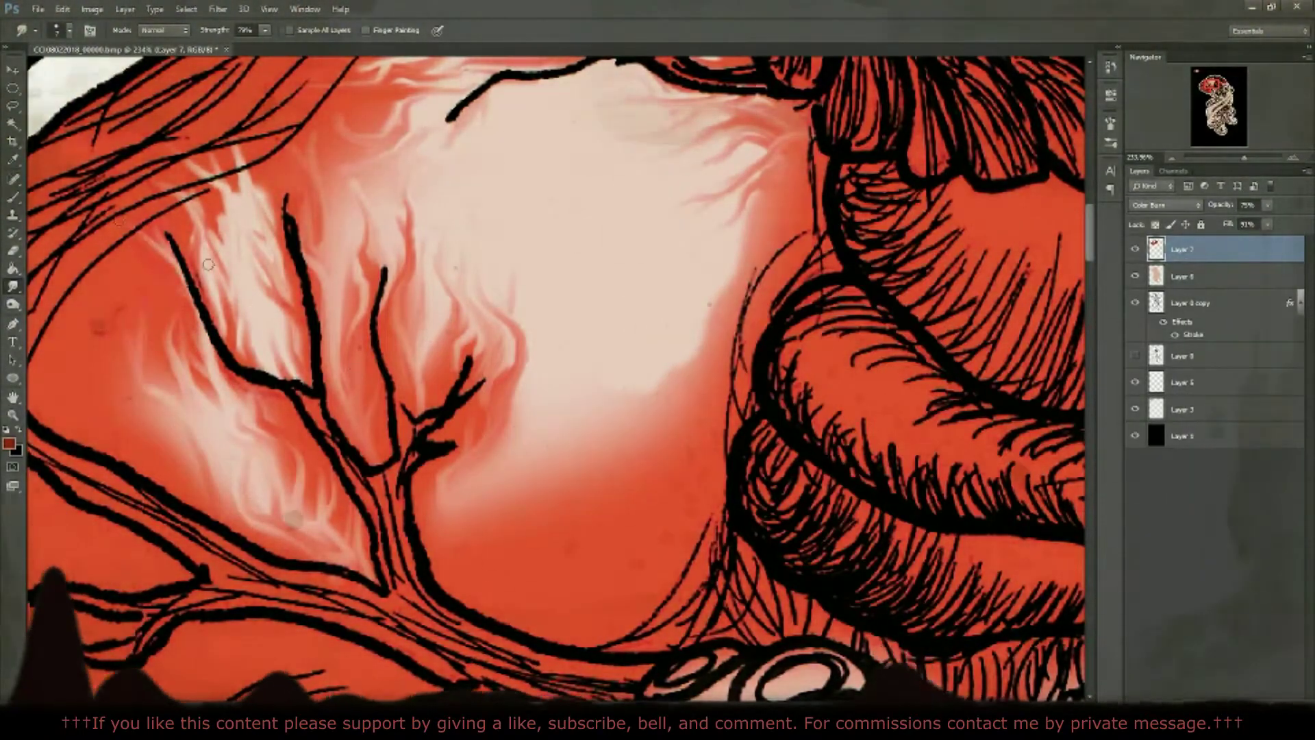
drag(1245, 158, 1237, 162)
scroll(681, 348, up, 2)
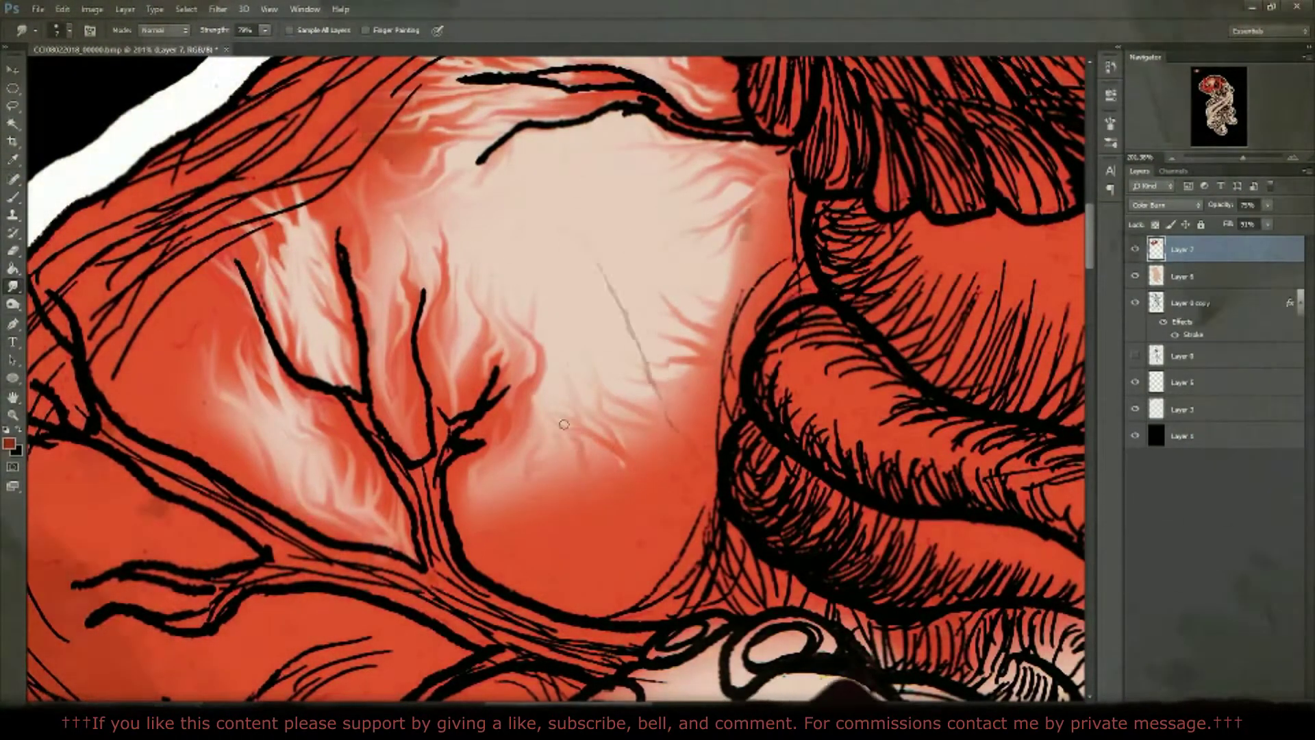
drag(526, 469, 605, 323)
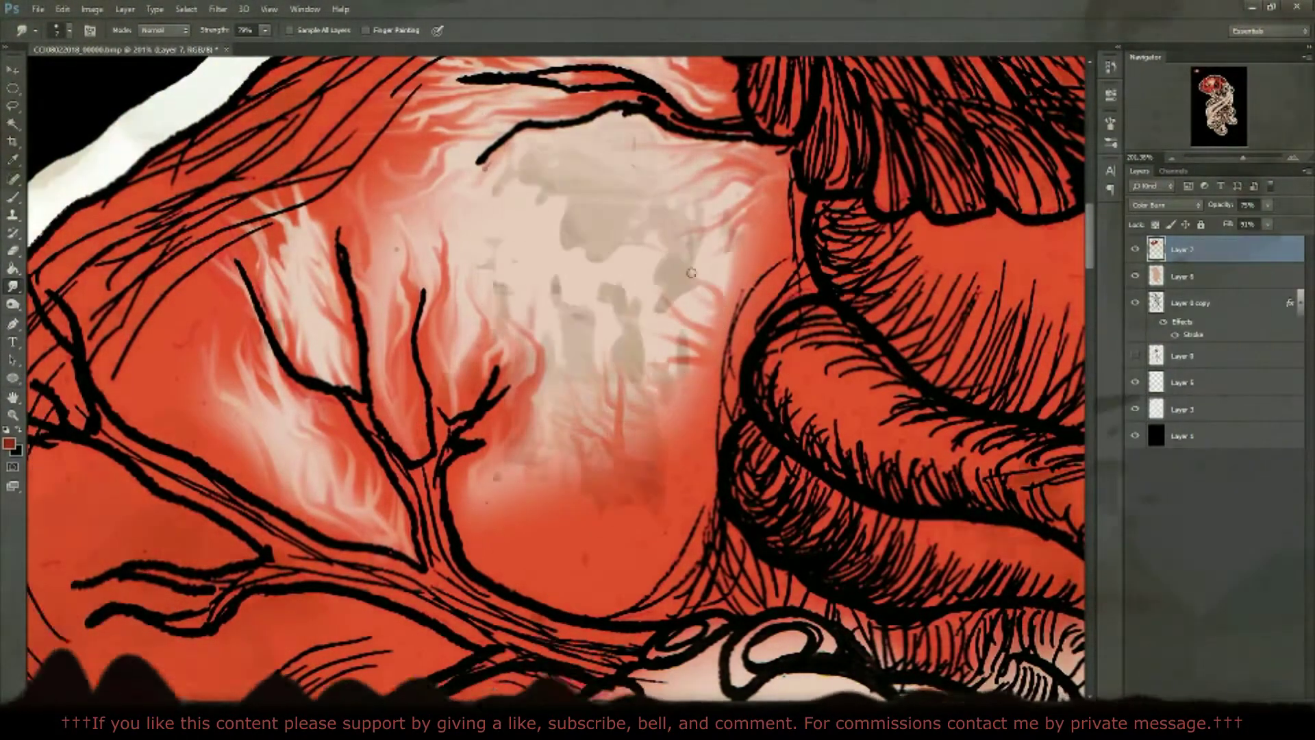
drag(1243, 157, 1229, 155)
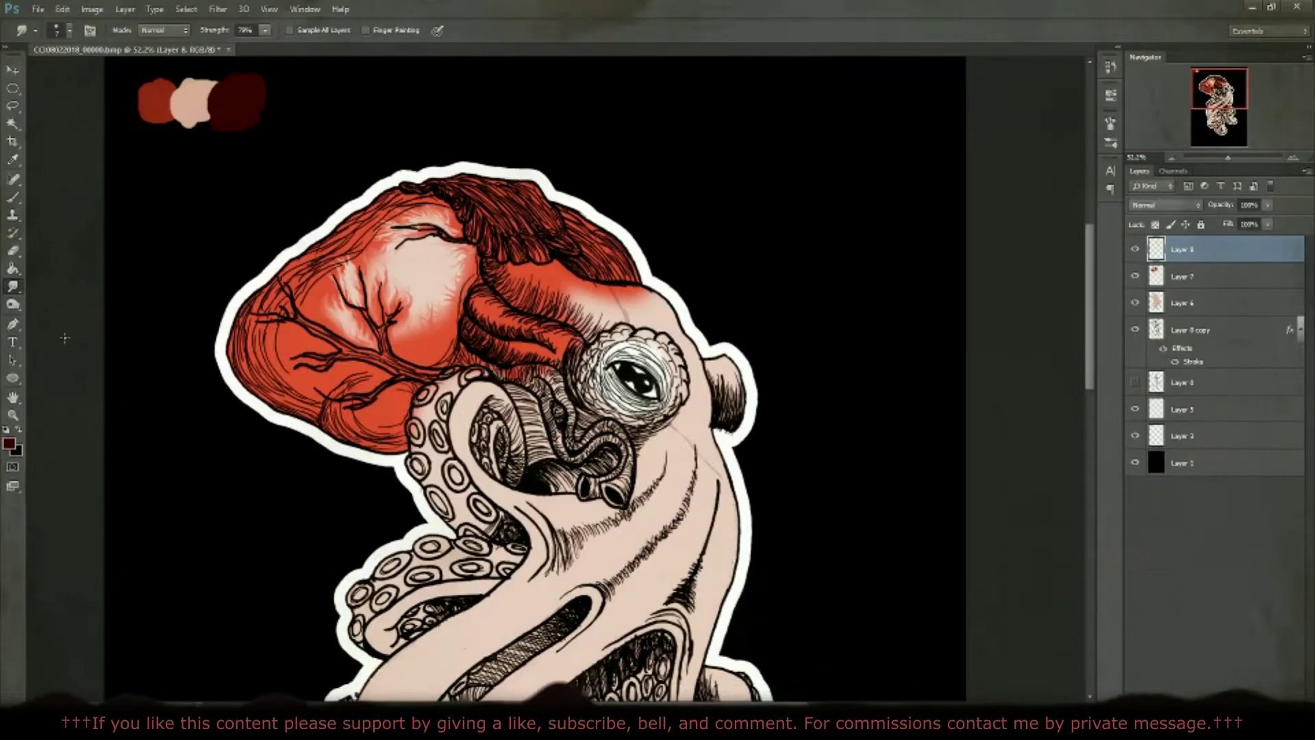
Step: Brush dark red over the heart's left side, its edge, and between tentacle and heart
right_click(12, 197)
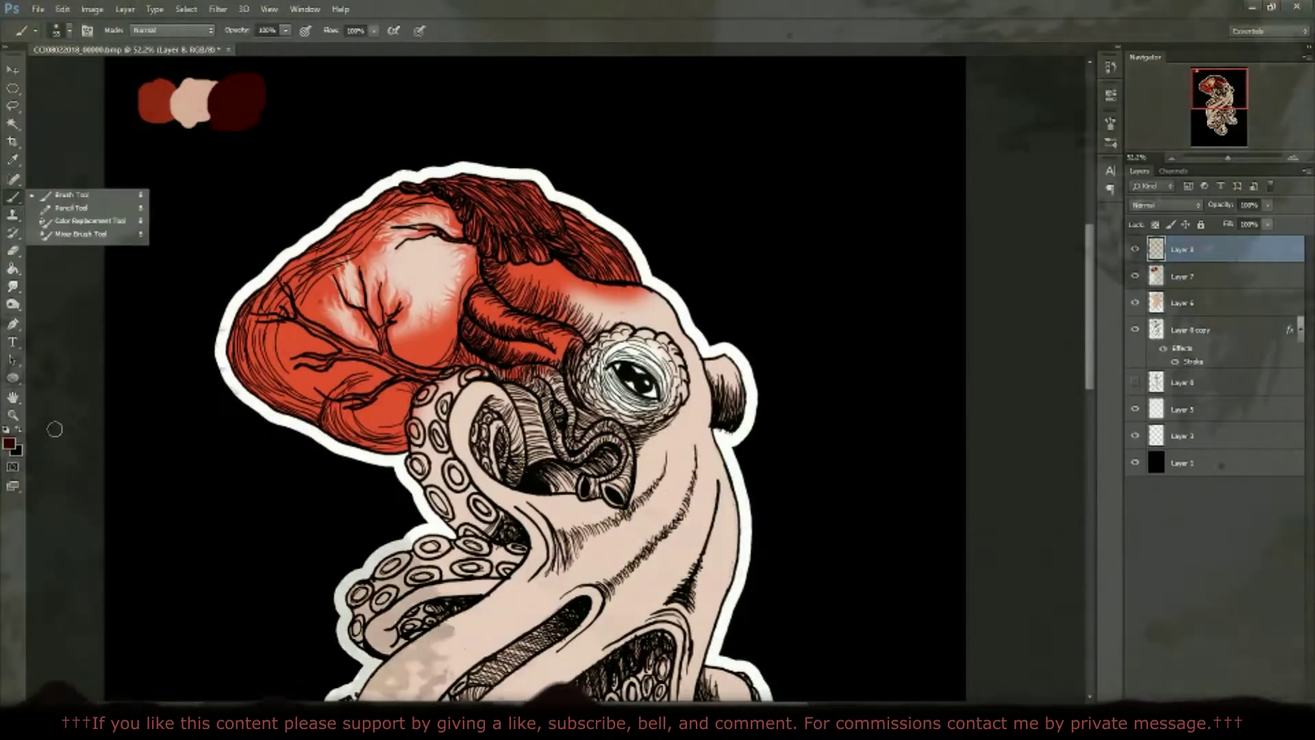
click(75, 182)
mouse_move(233, 336)
mouse_down()
mouse_move(363, 450)
mouse_move(354, 413)
mouse_up()
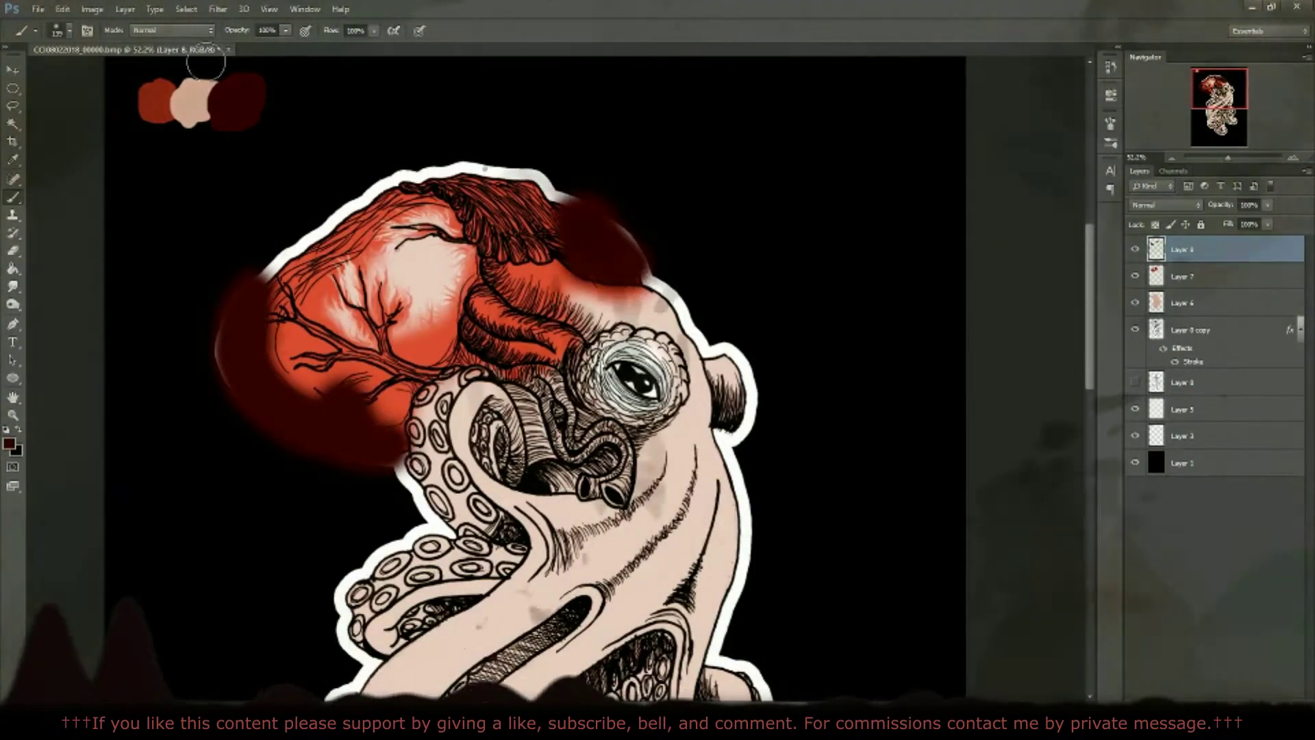
scroll(438, 342, up, 5)
mouse_move(520, 507)
mouse_down()
mouse_move(592, 535)
mouse_move(441, 494)
mouse_move(520, 501)
mouse_up()
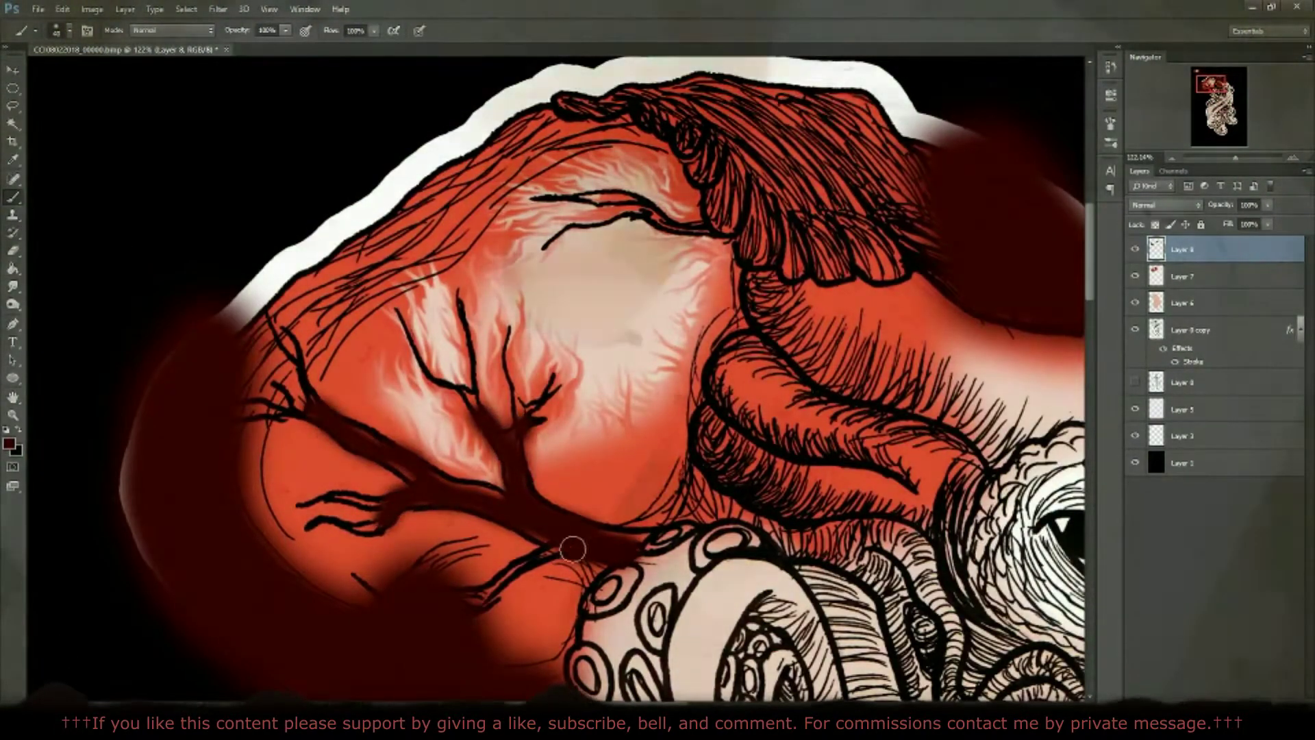
scroll(561, 601, down, 3)
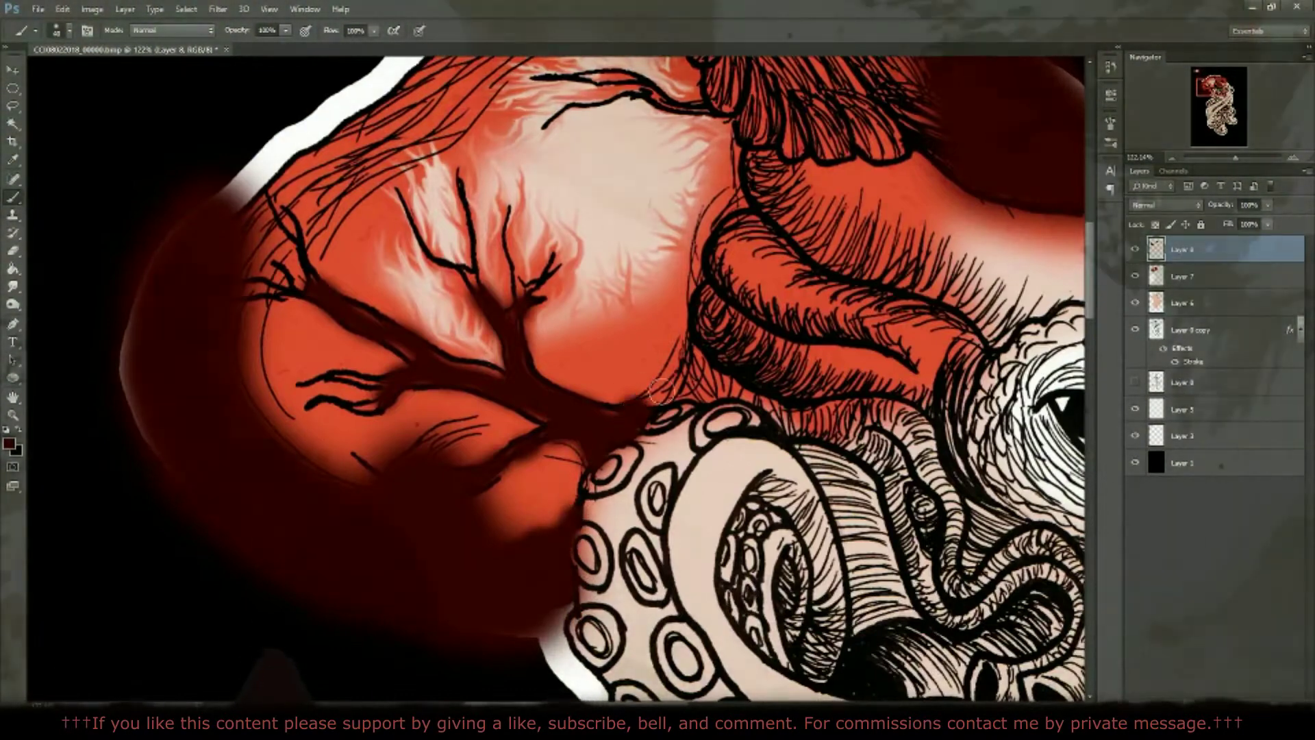
drag(659, 392, 762, 396)
scroll(849, 408, down, 2)
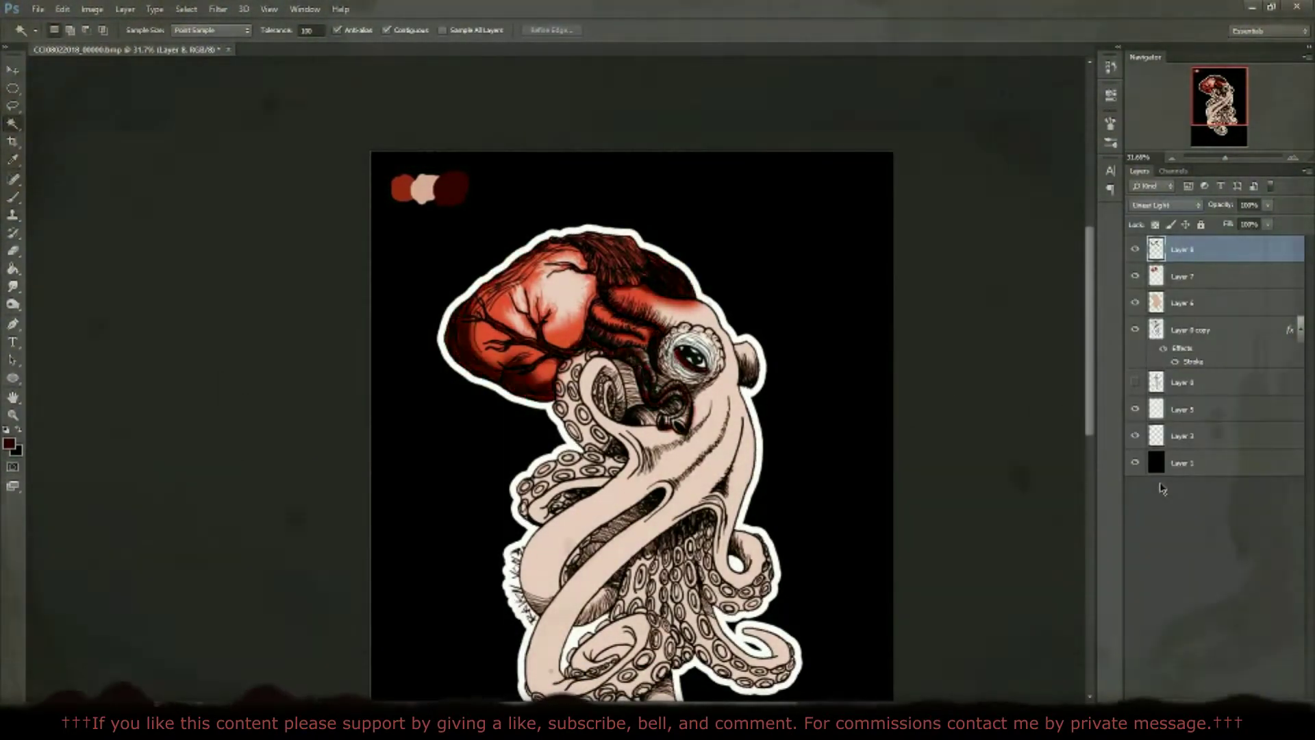
Step: Soften the dark-red layer to Hard Light, then brush dark strokes on the heart edge and beside the eye
key(shift+minus)
key(shift+minus)
key(shift+minus)
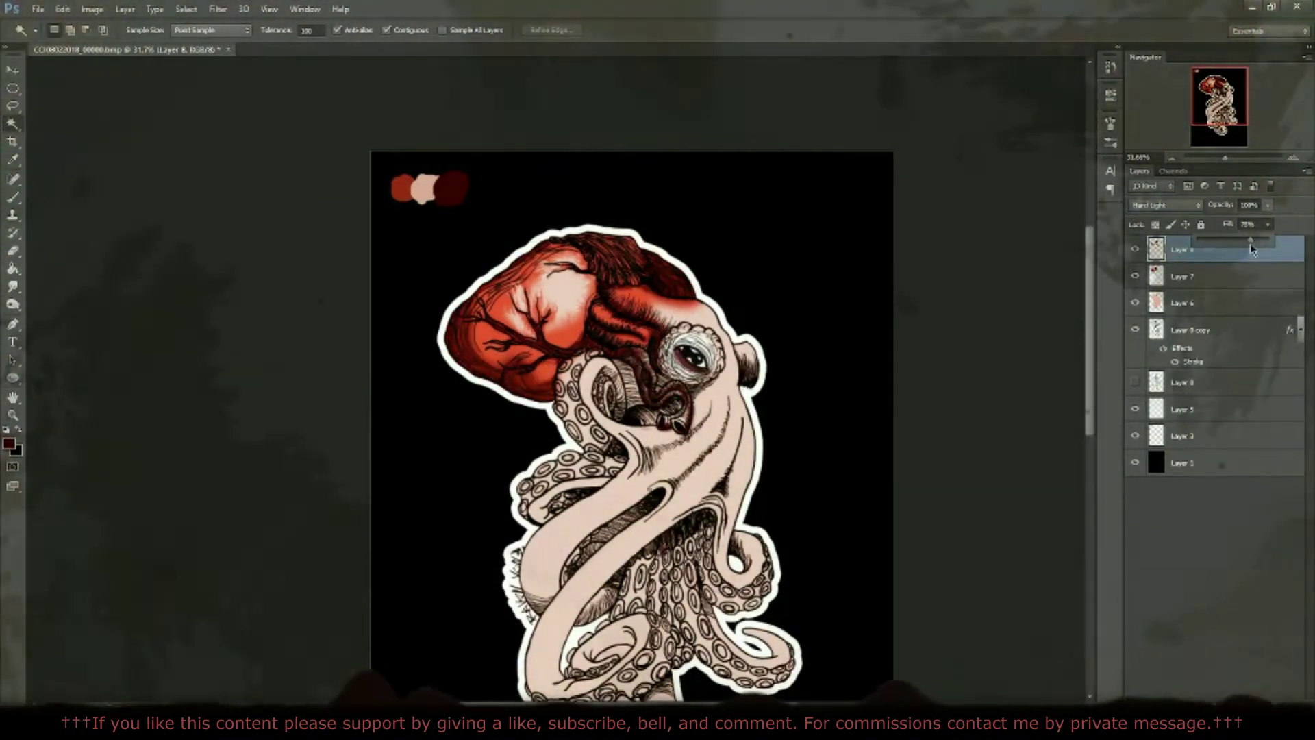
click(12, 198)
click(56, 30)
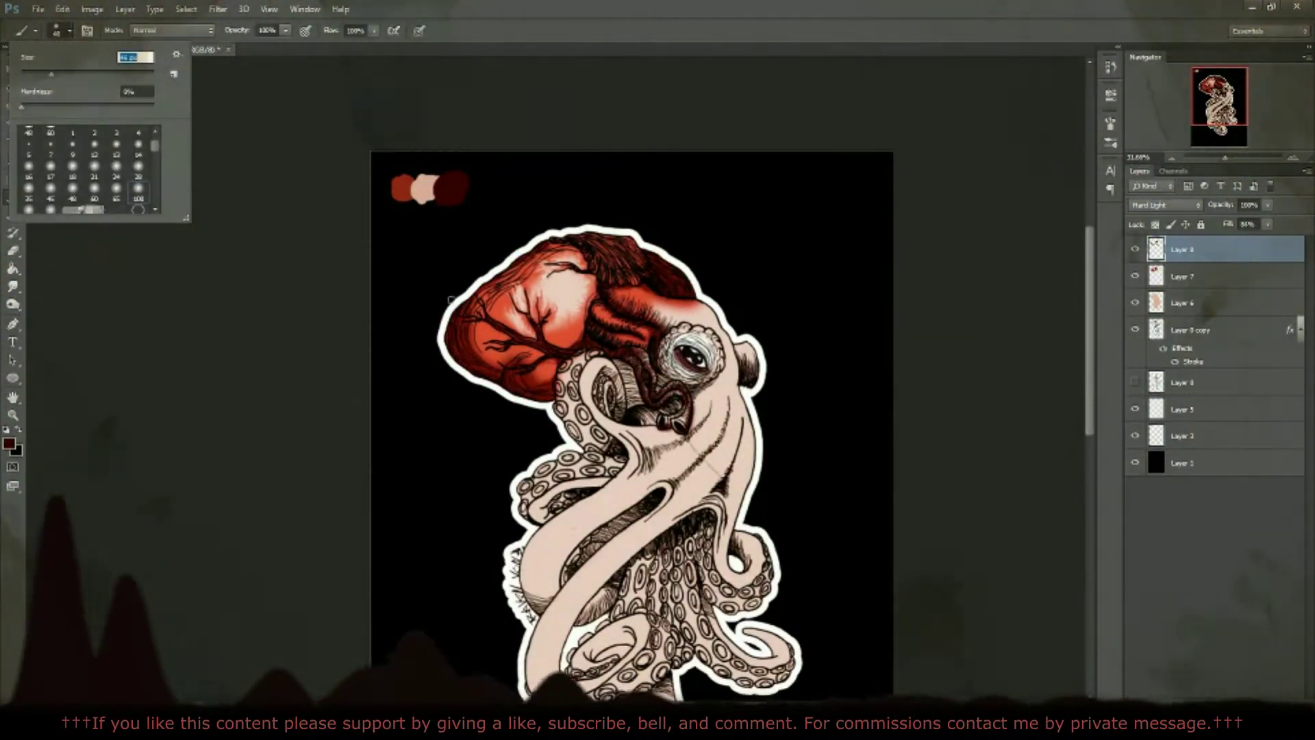
click(409, 350)
key(Return)
drag(449, 363, 465, 337)
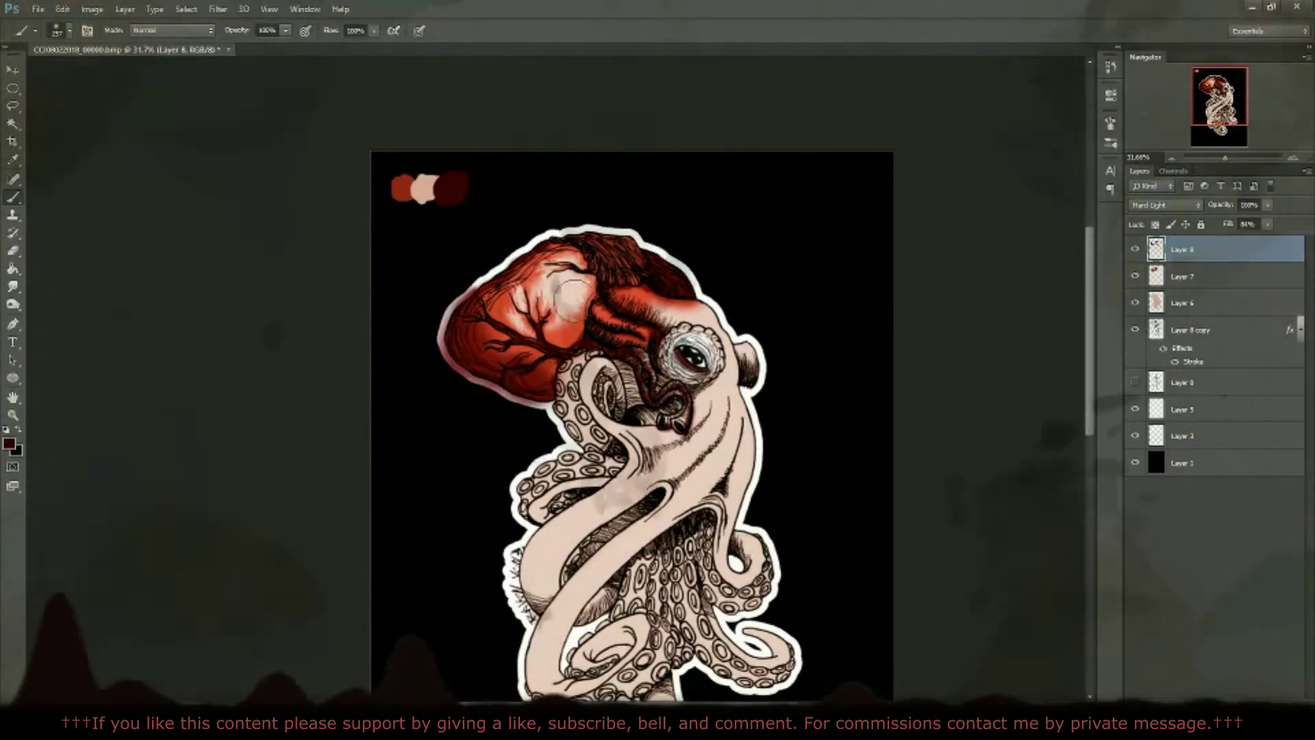
drag(745, 341, 756, 387)
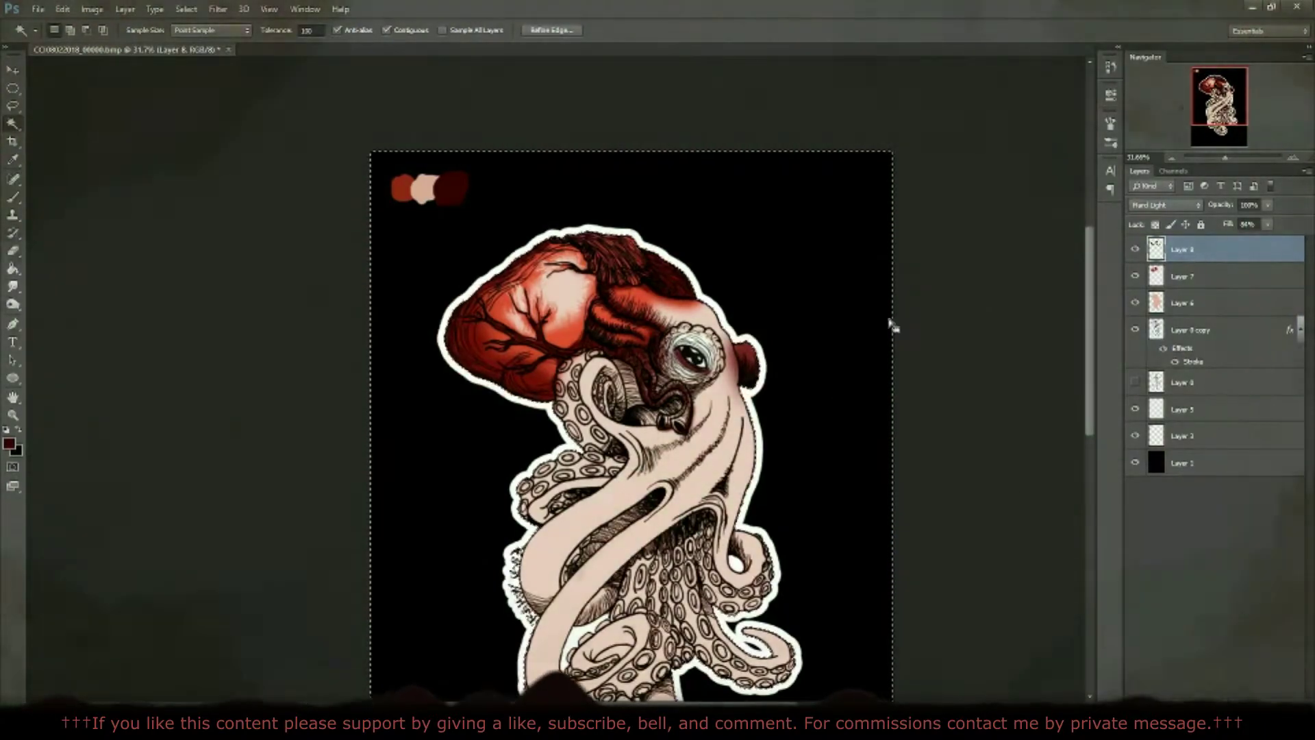
Step: Scroll around to review the shaded red octopus on black
scroll(940, 321, down, 3)
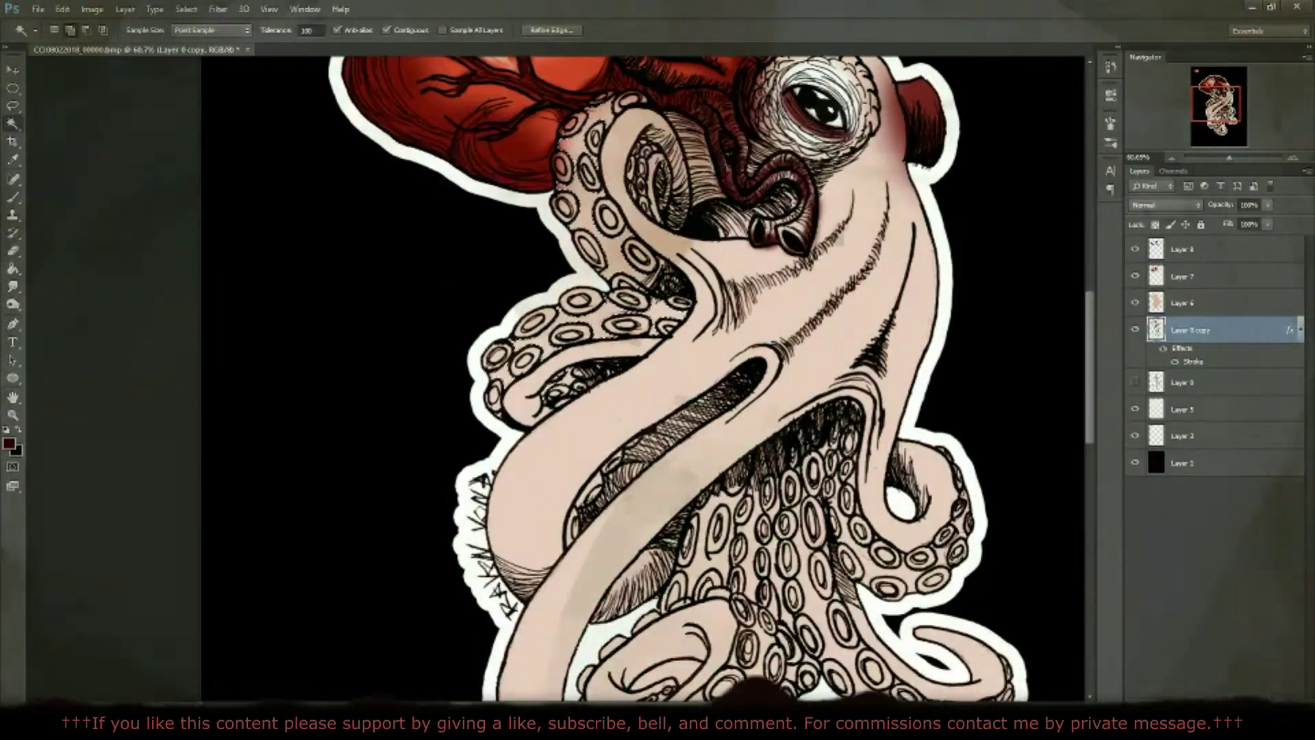
scroll(644, 377, down, 3)
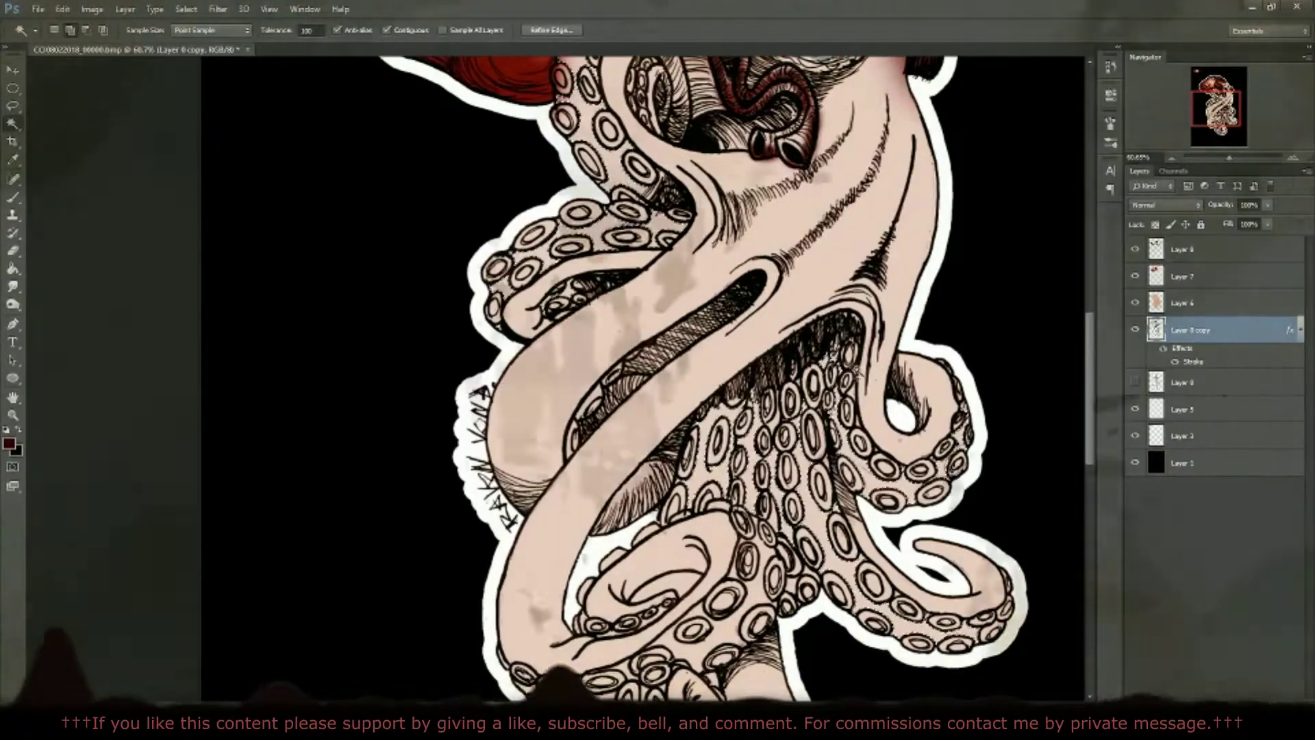
scroll(644, 377, down, 2)
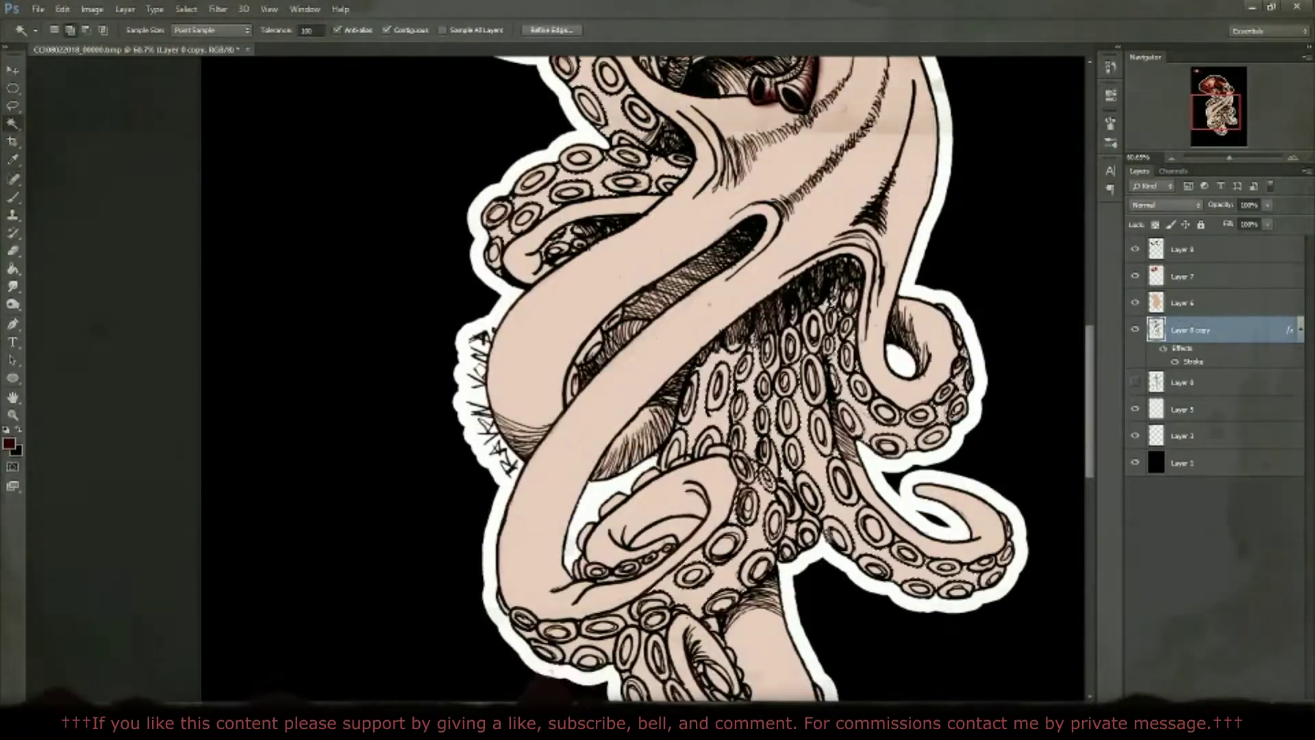
scroll(722, 520, down, 10)
scroll(722, 519, up, 4)
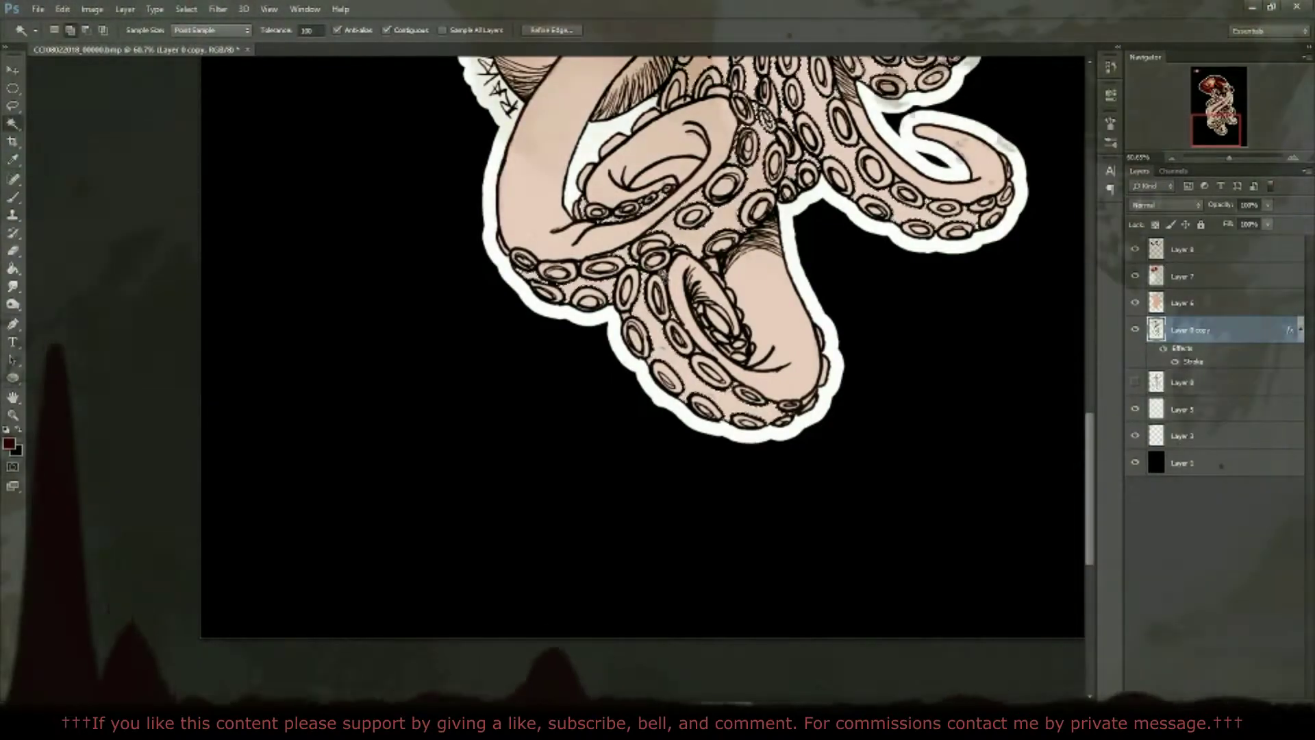
scroll(641, 346, up, 2)
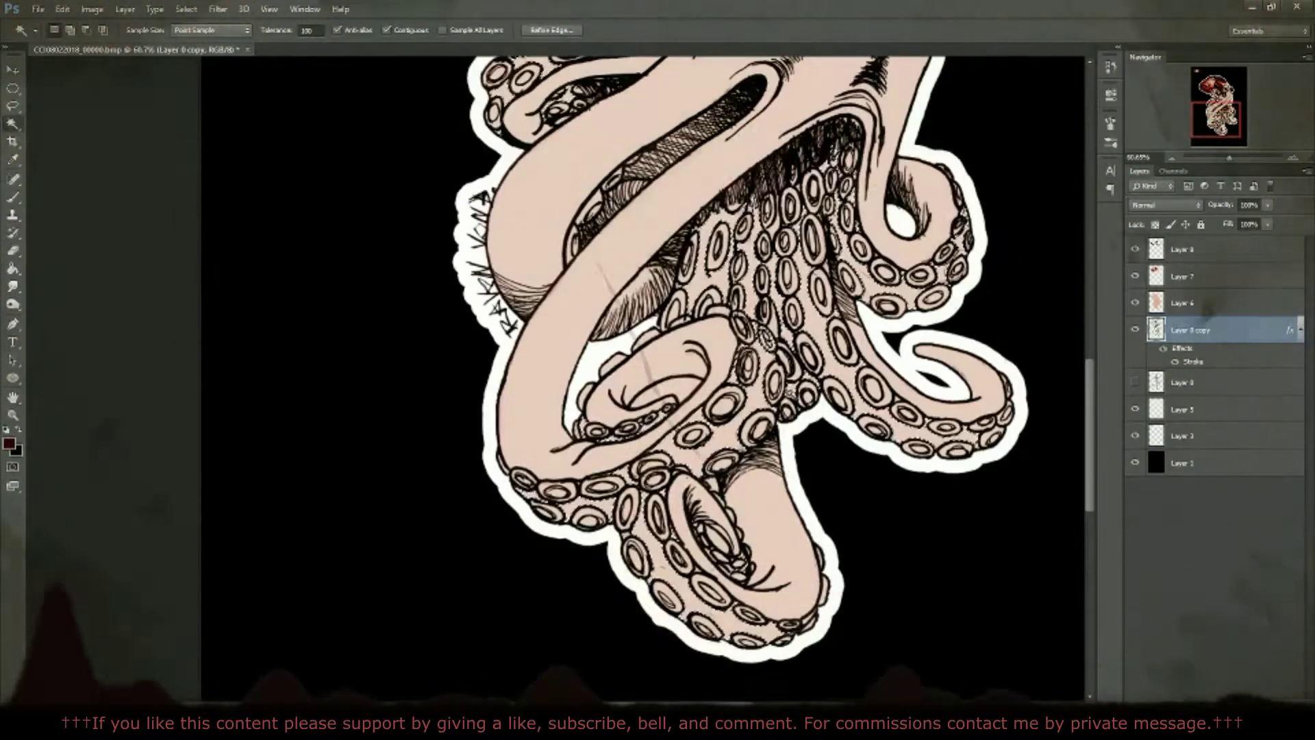
scroll(642, 346, up, 3)
scroll(641, 346, up, 3)
scroll(582, 315, down, 2)
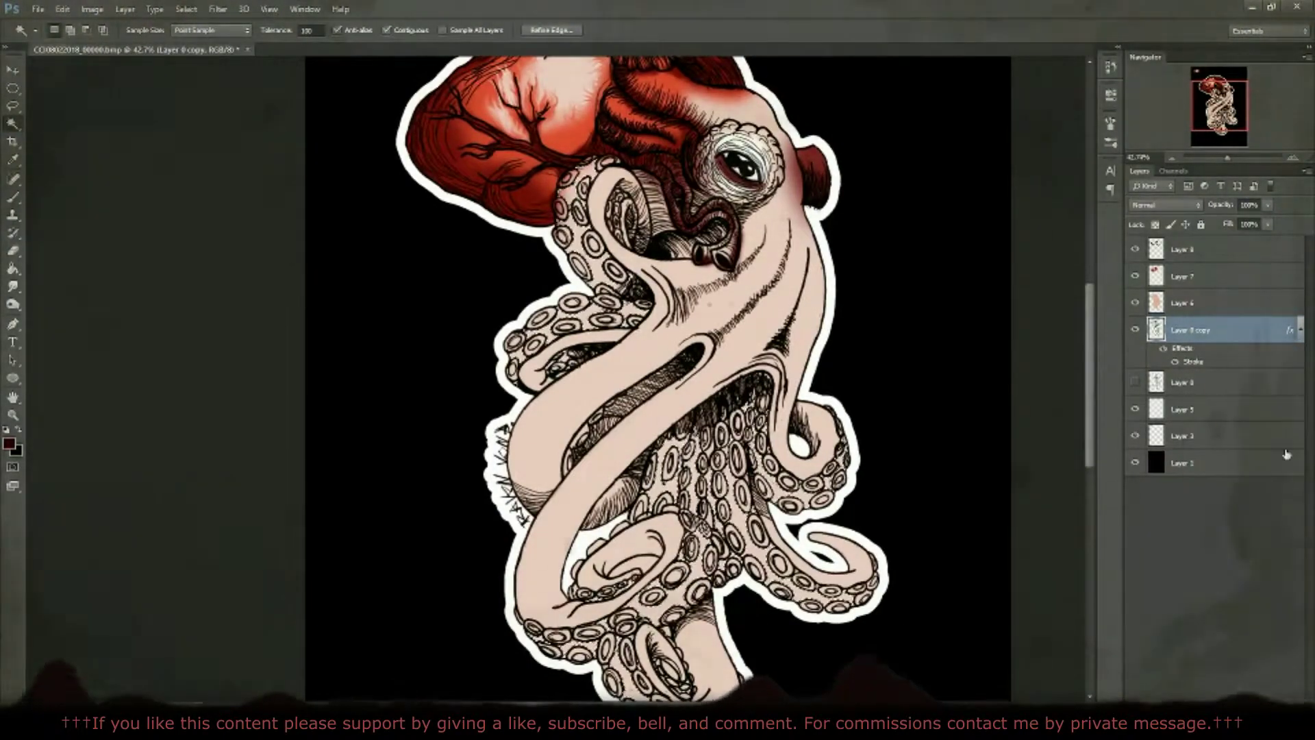
Step: Add a new layer and group the three heart layers as 'heart'
key(ctrl+shift+alt+n)
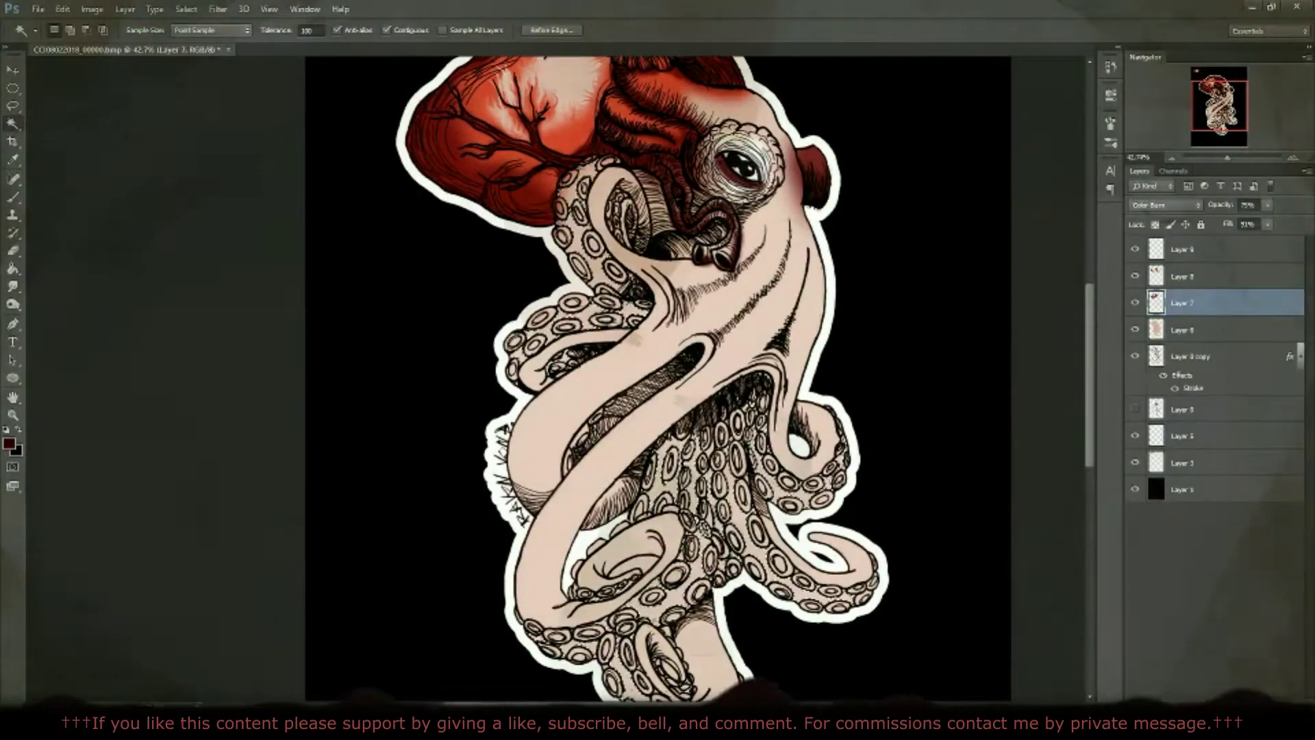
key(ctrl+g)
drag(1204, 301, 1188, 244)
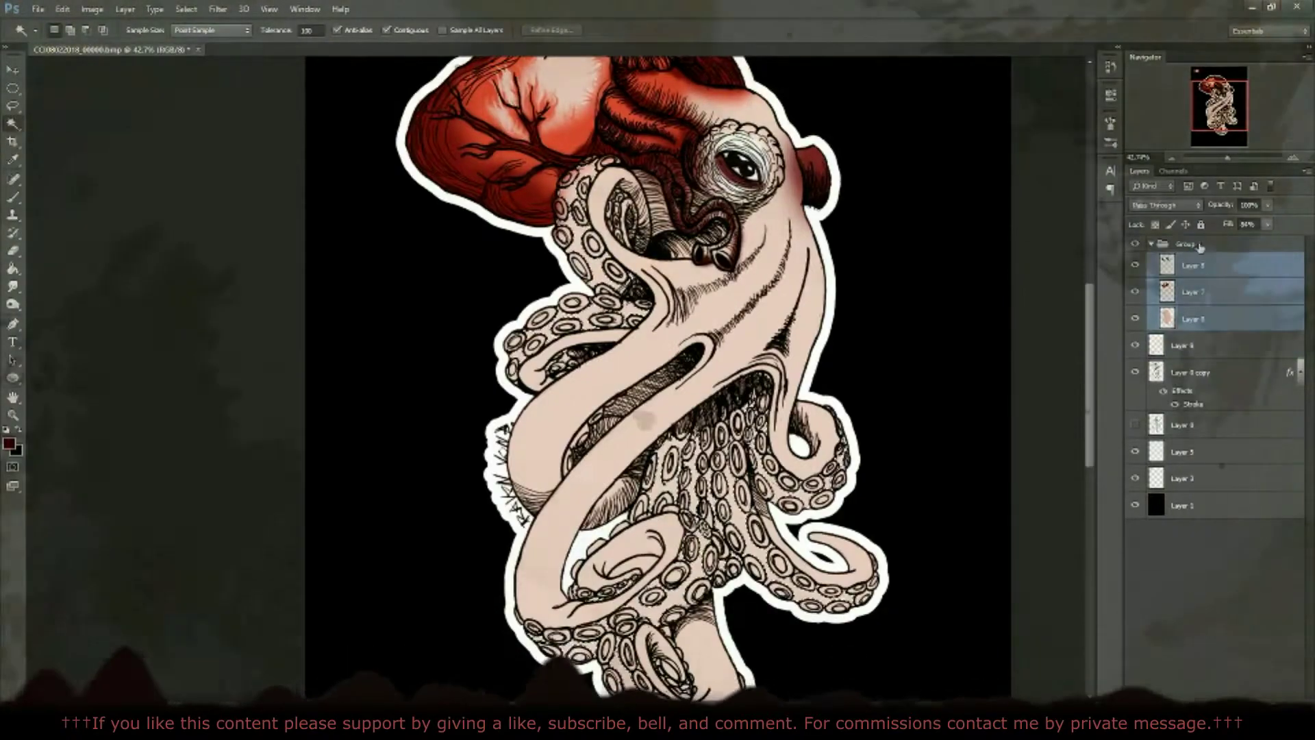
double_click(1189, 244)
text(heart)
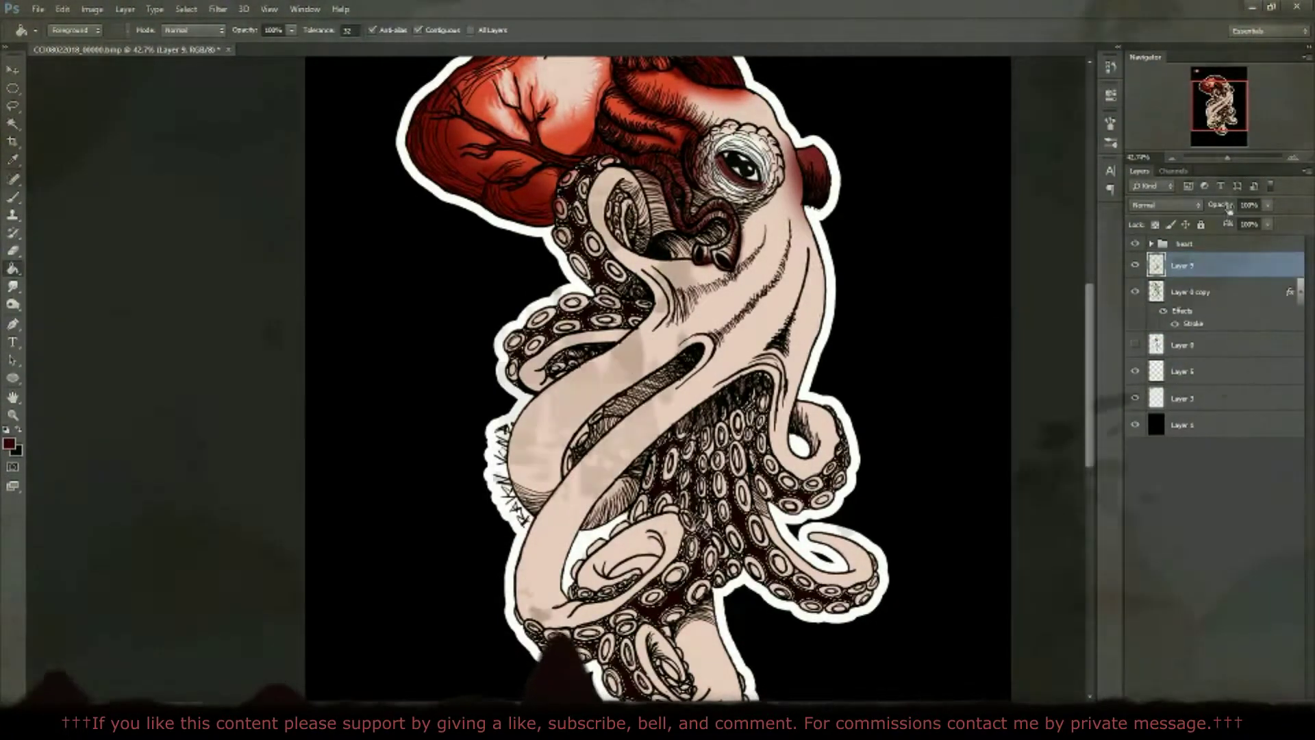
Step: Set Layer 9's blend mode to Darker Color
click(1165, 205)
click(1164, 294)
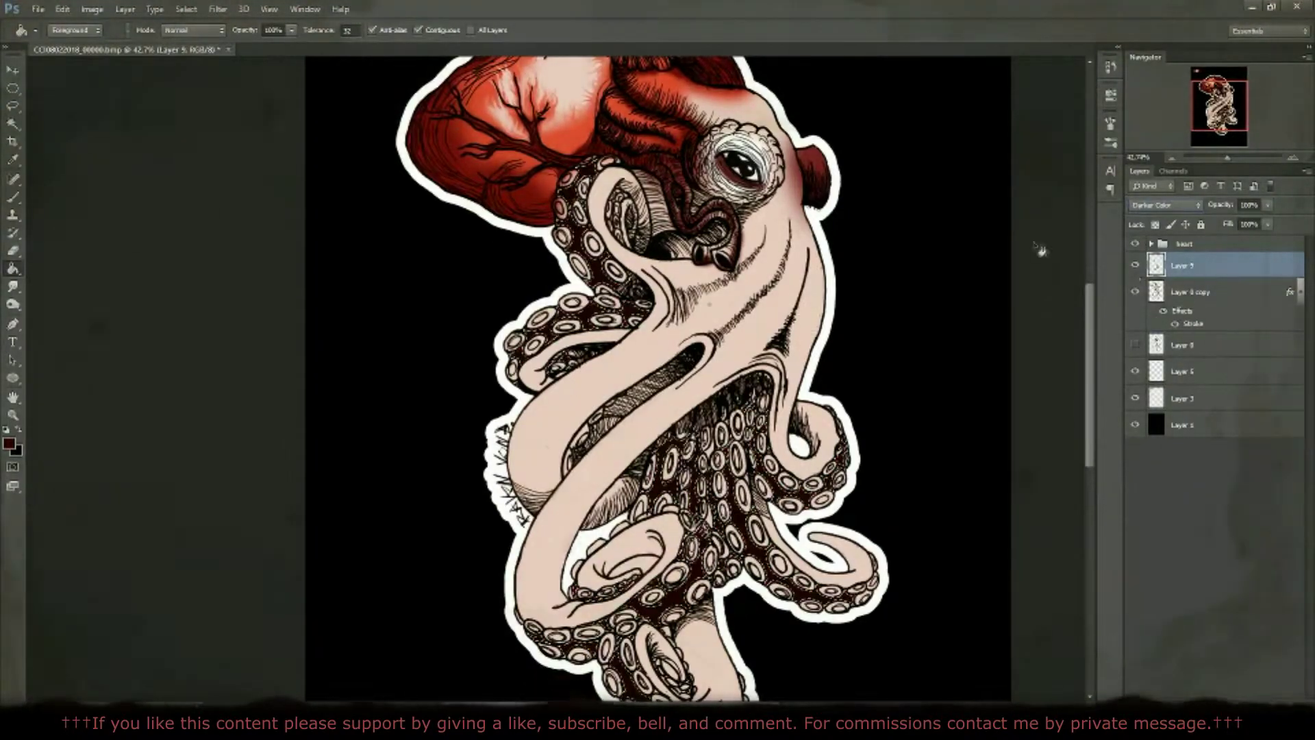
key(w)
drag(1233, 158, 1226, 158)
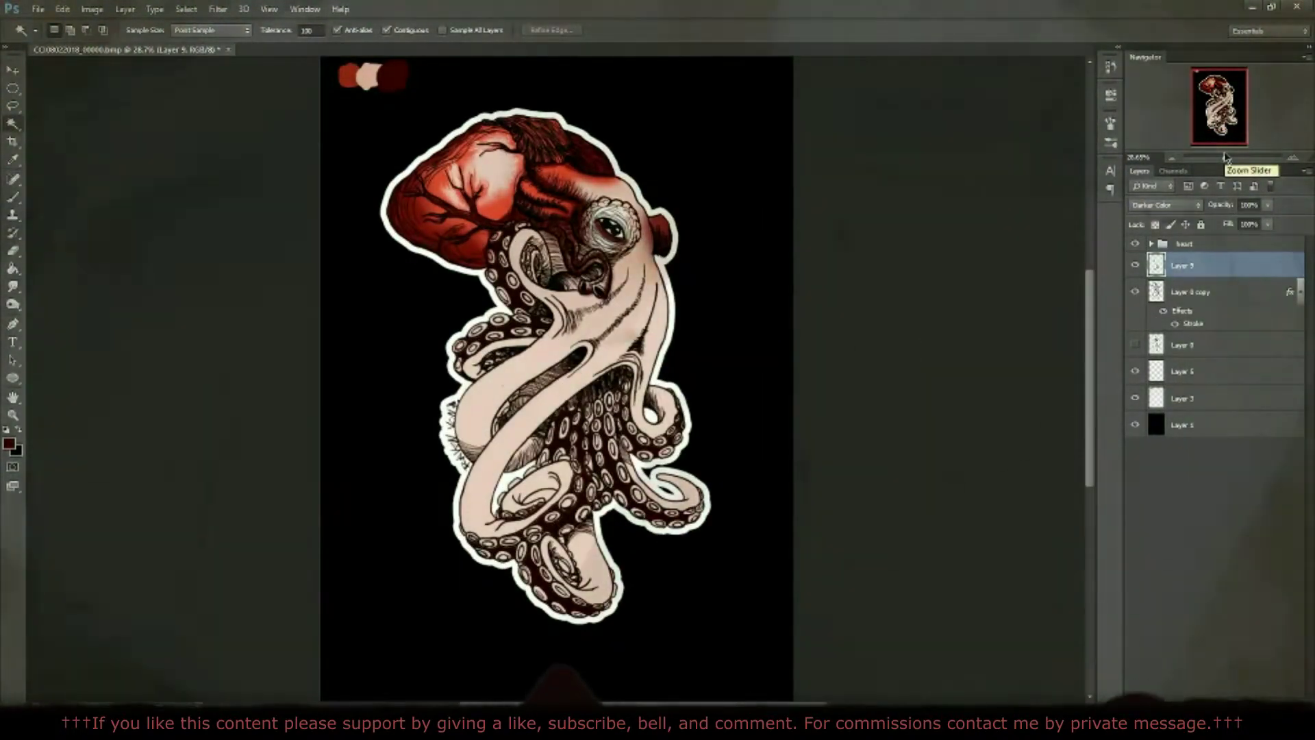
Step: Touch up the dark red around the suckers with the Brush on Layer 9
scroll(78, 326, up, 5)
scroll(79, 325, down, 3)
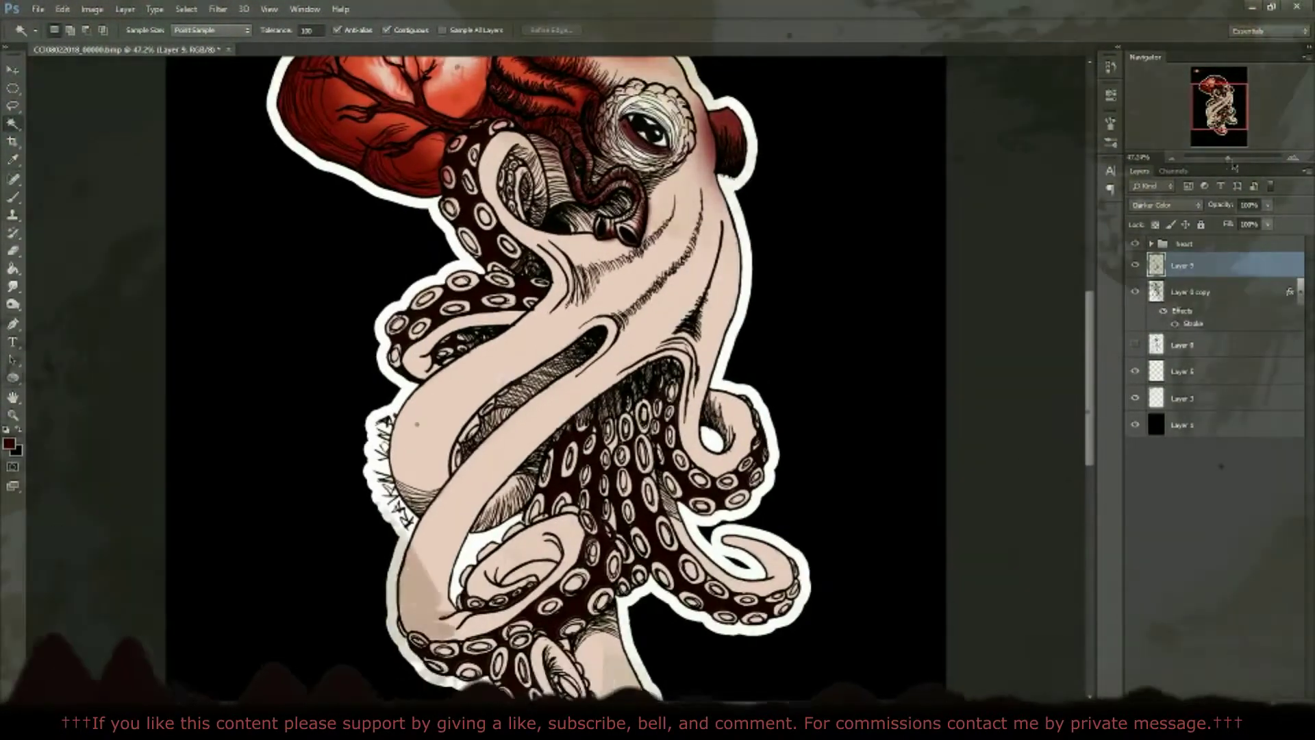
scroll(79, 325, up, 4)
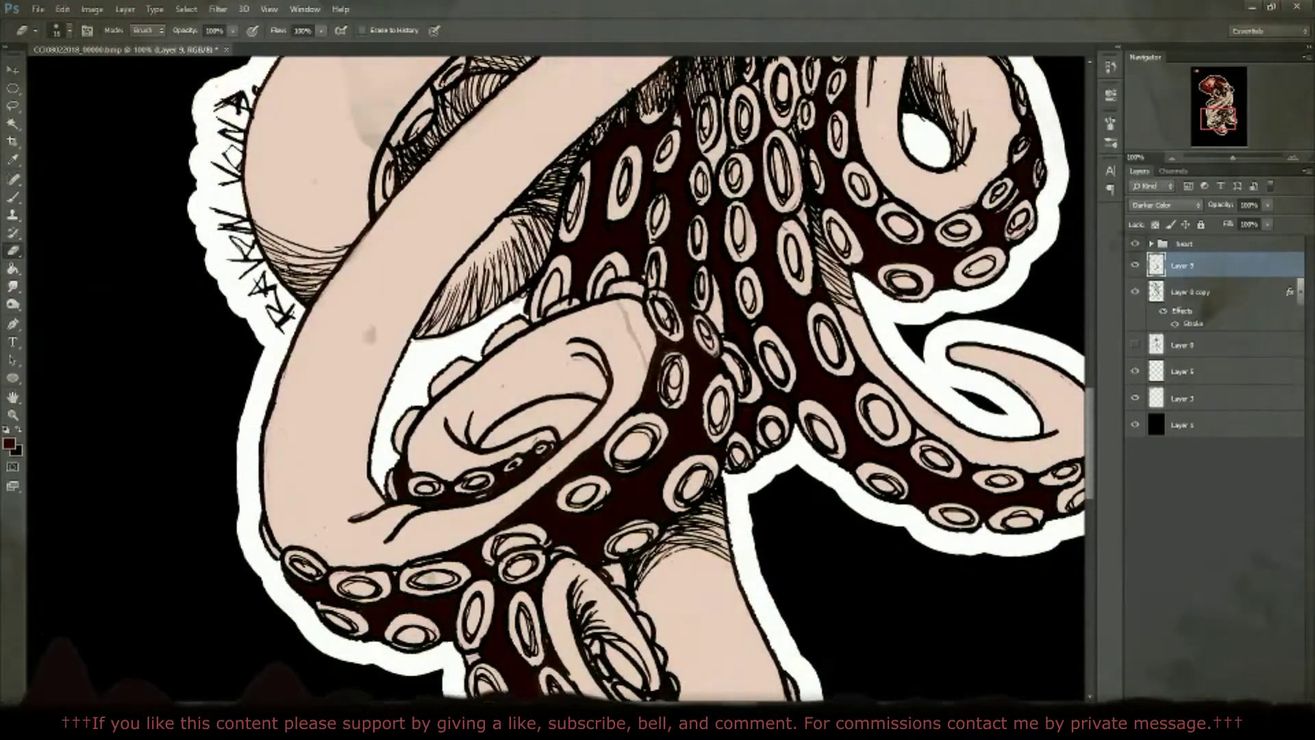
scroll(555, 377, up, 3)
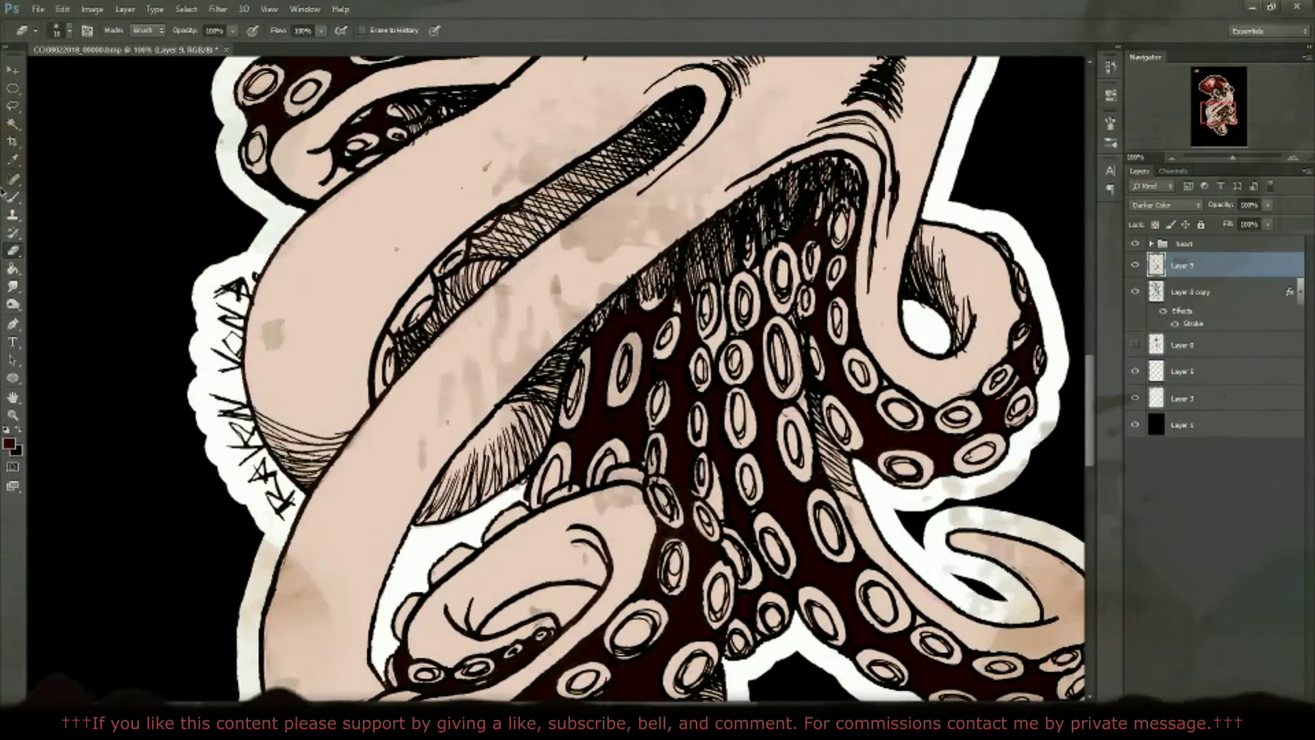
click(13, 124)
key(b)
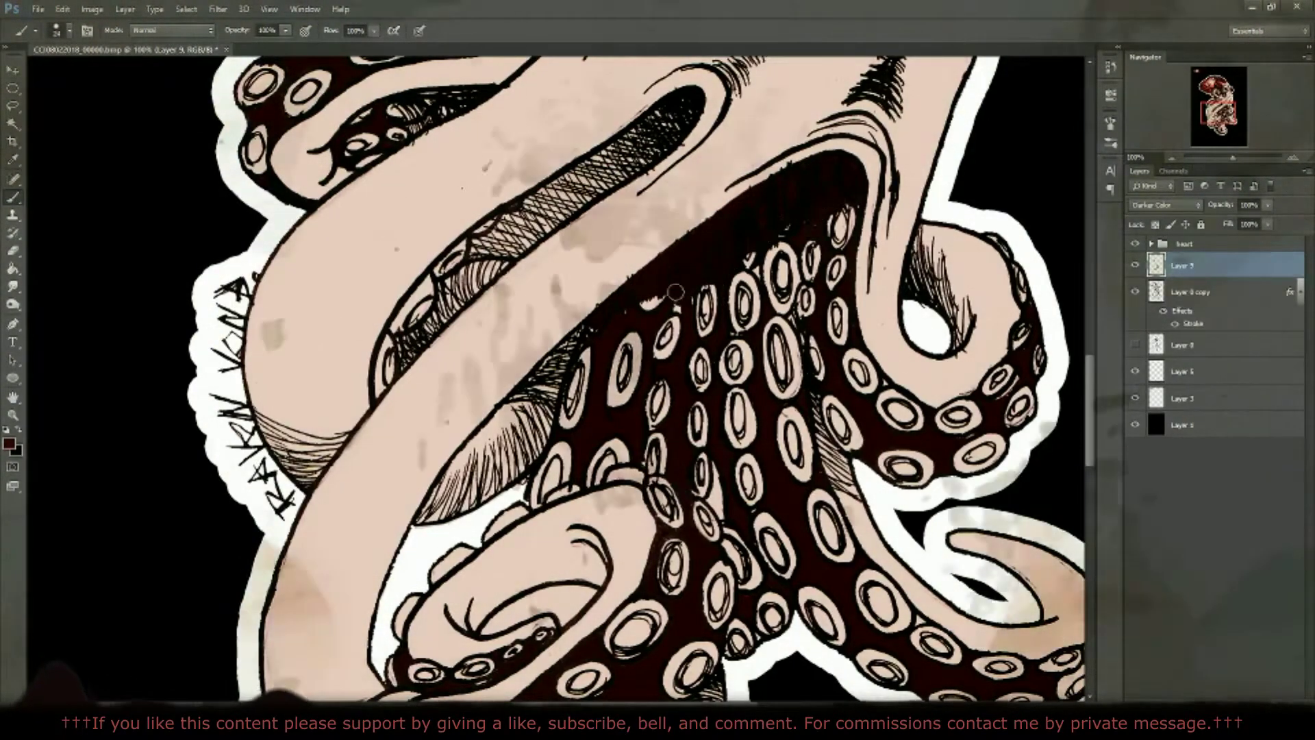
Step: Change Layer 9's blend mode from Color Burn to Hard Light for a richer red
click(1165, 205)
click(1176, 321)
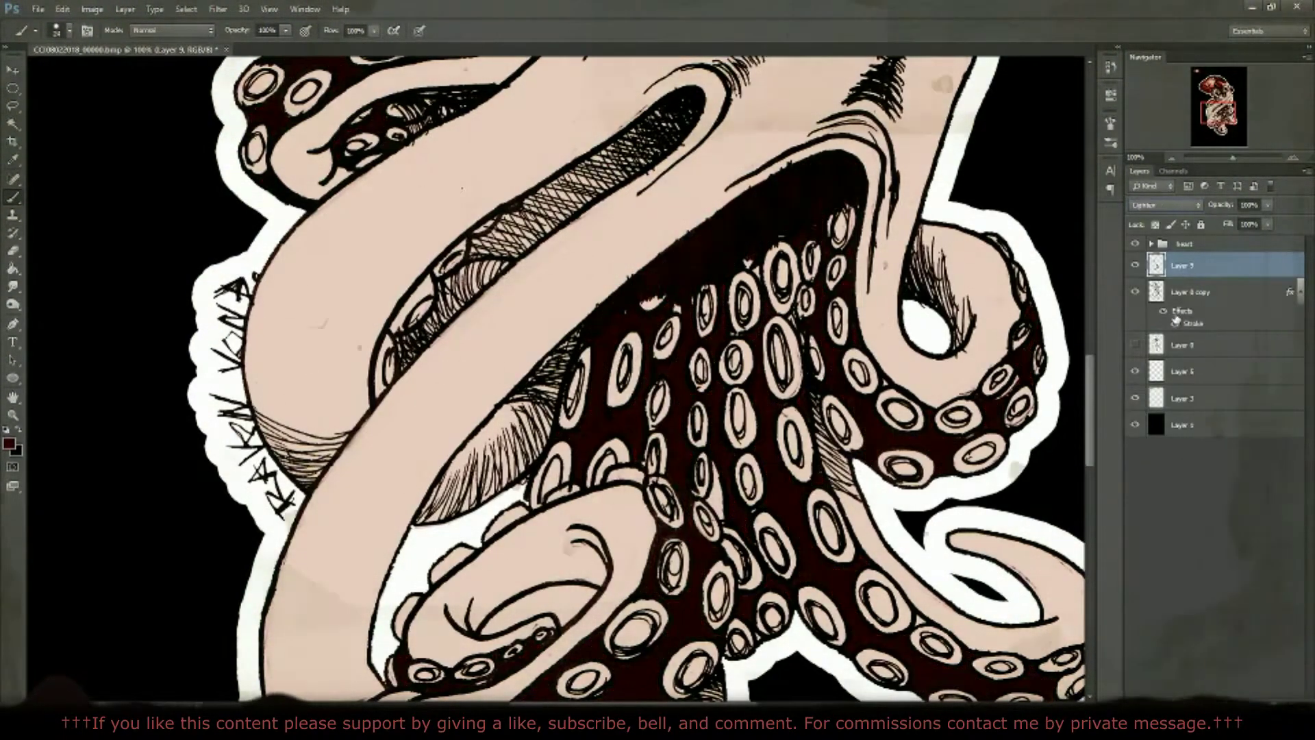
key(Down)
key(Down)
key(Down)
drag(1233, 158, 1225, 158)
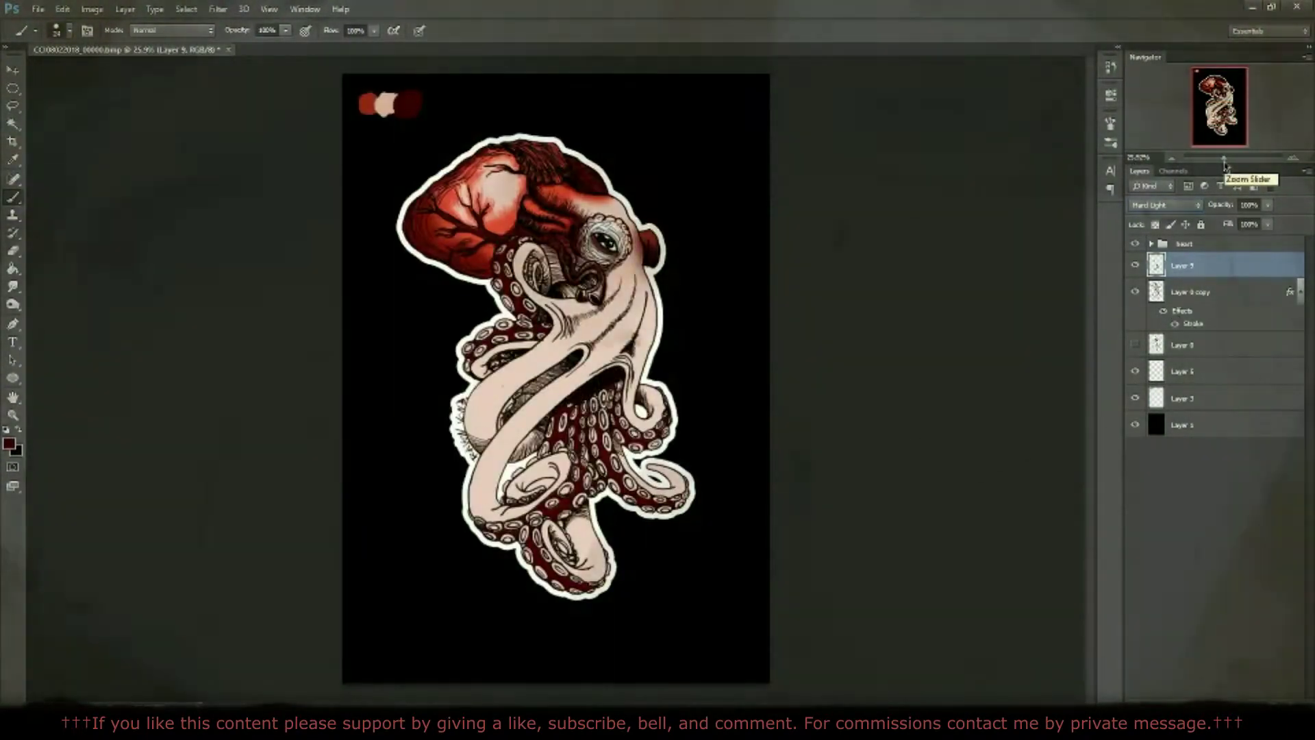
Step: Save the document as 'tentacle heart.psd' in Photoshop format
click(38, 9)
click(62, 152)
text(tentacle)
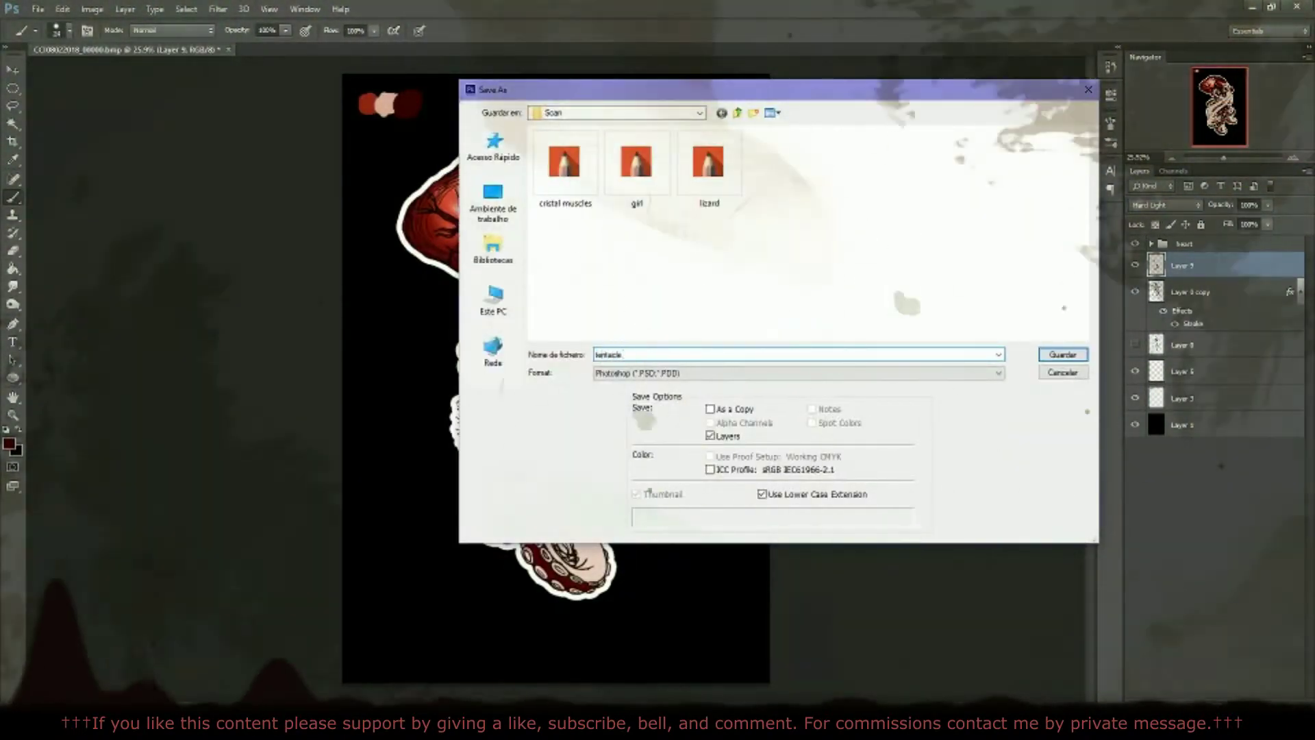
text( heart)
click(1053, 357)
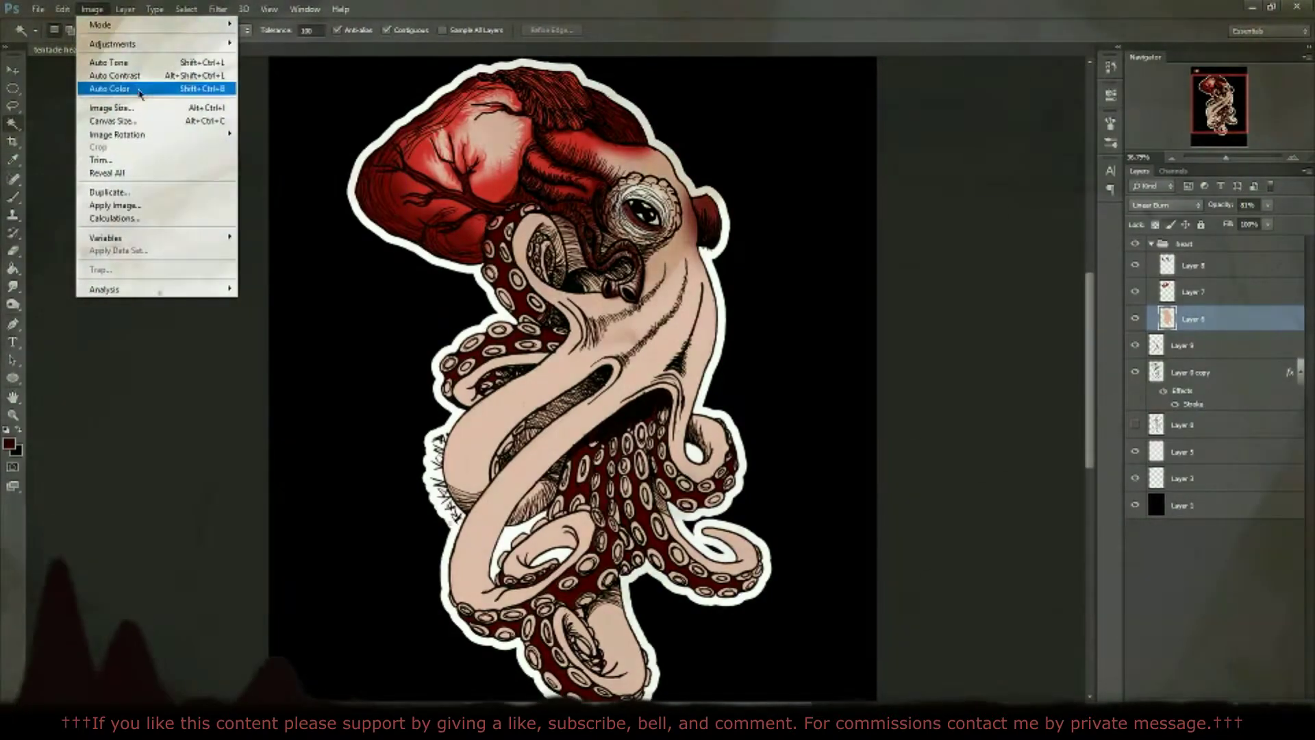
Step: Shift Layer 6's hue about -14 with Hue/Saturation, then hide Layer 7 to compare
click(91, 9)
mouse_move(113, 43)
click(274, 118)
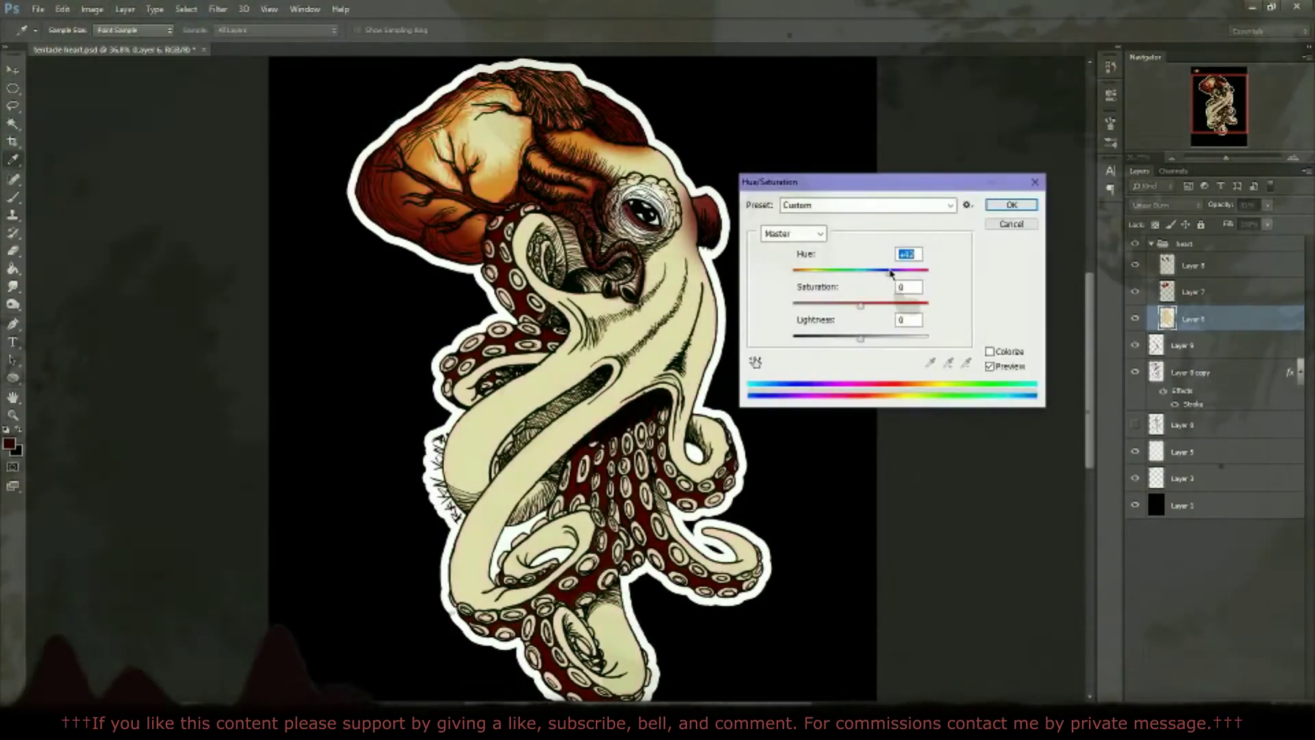
mouse_move(901, 271)
mouse_down()
mouse_move(943, 267)
mouse_move(796, 270)
mouse_up()
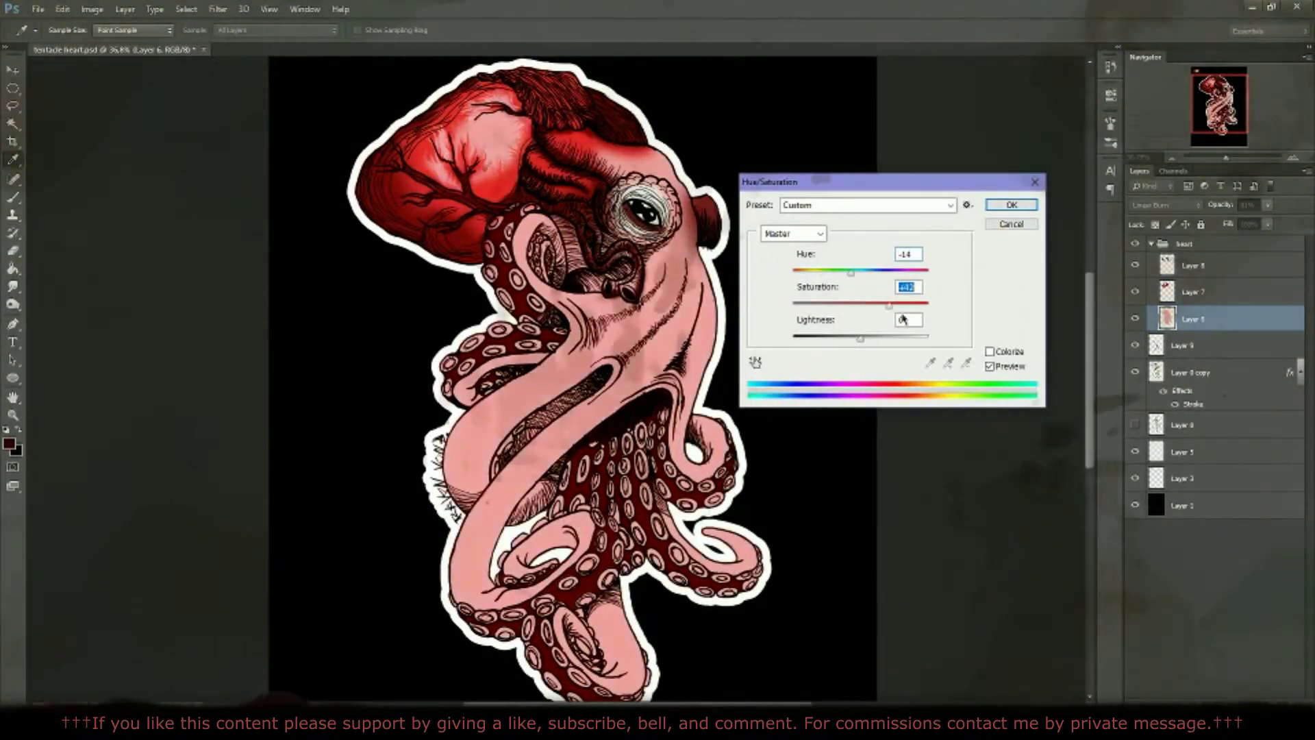
click(1011, 204)
key(w)
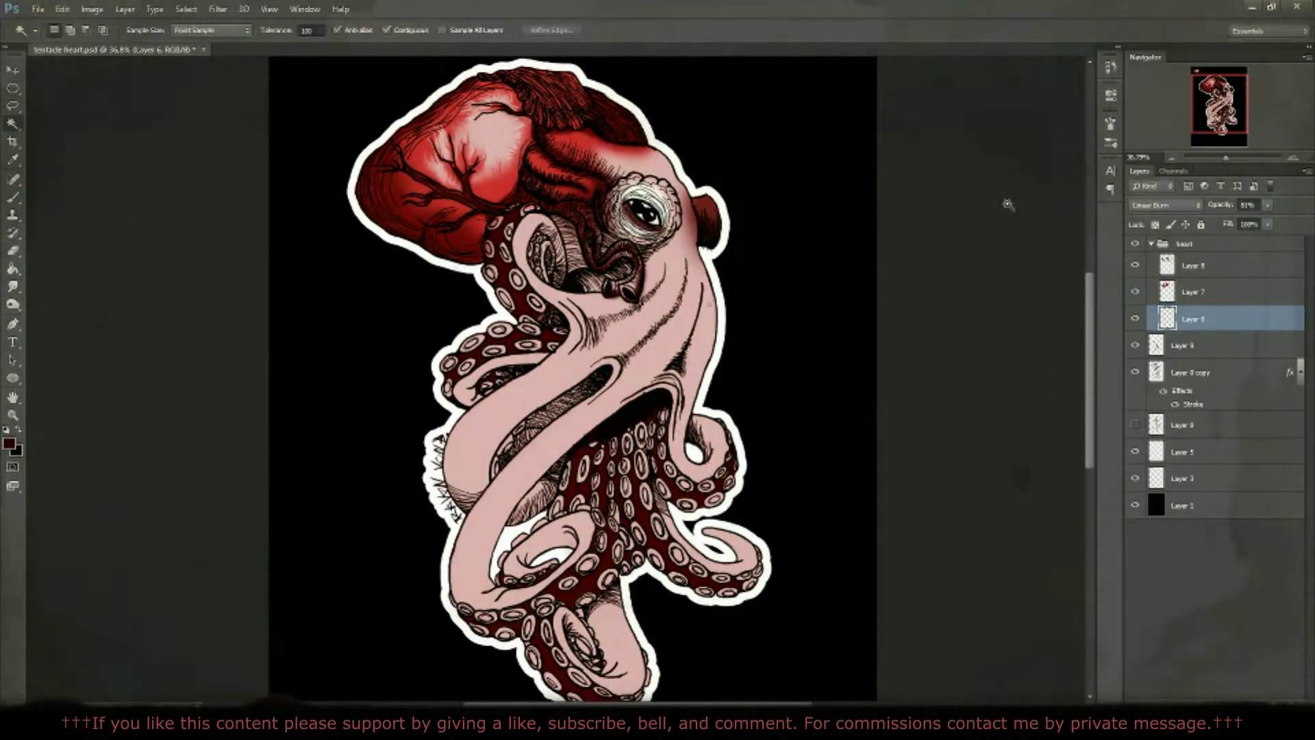
click(1135, 292)
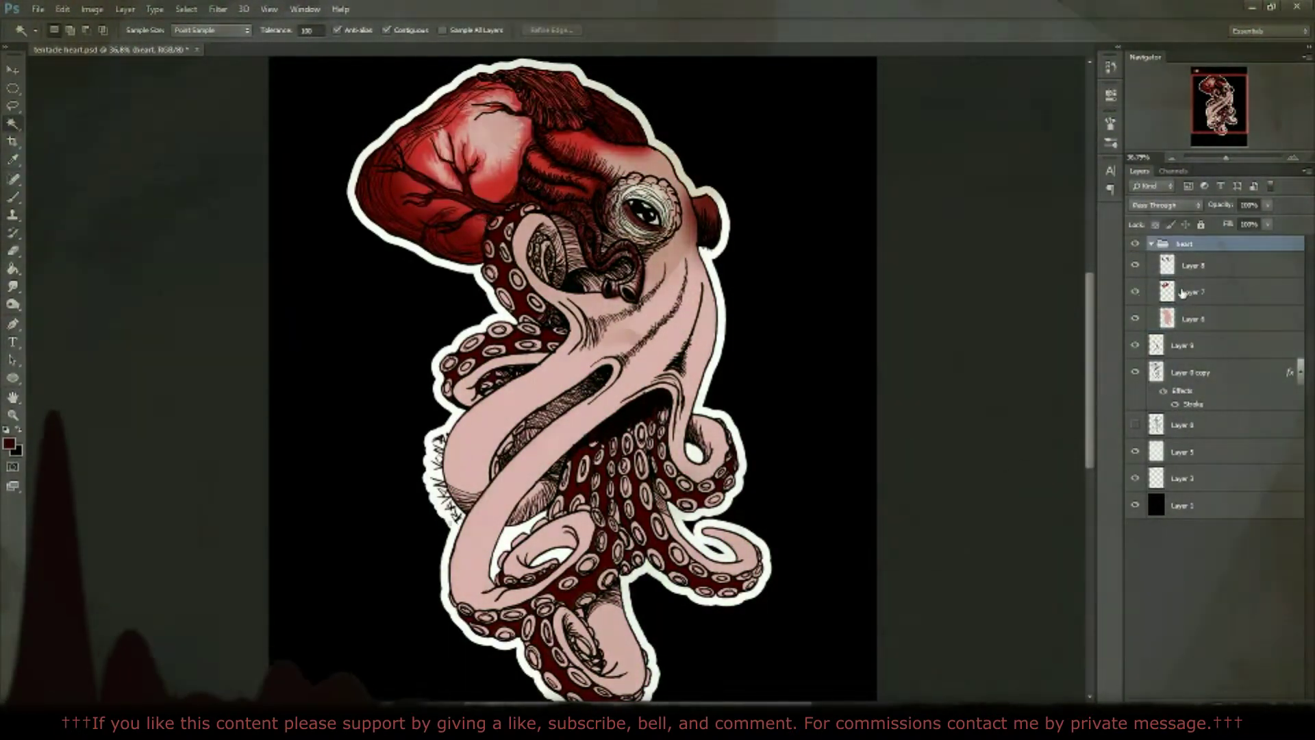
Step: Compare Layer 7's heart tint, then make Layer 9 active at 100% zoom
click(1135, 292)
click(1153, 248)
click(1135, 292)
click(1151, 244)
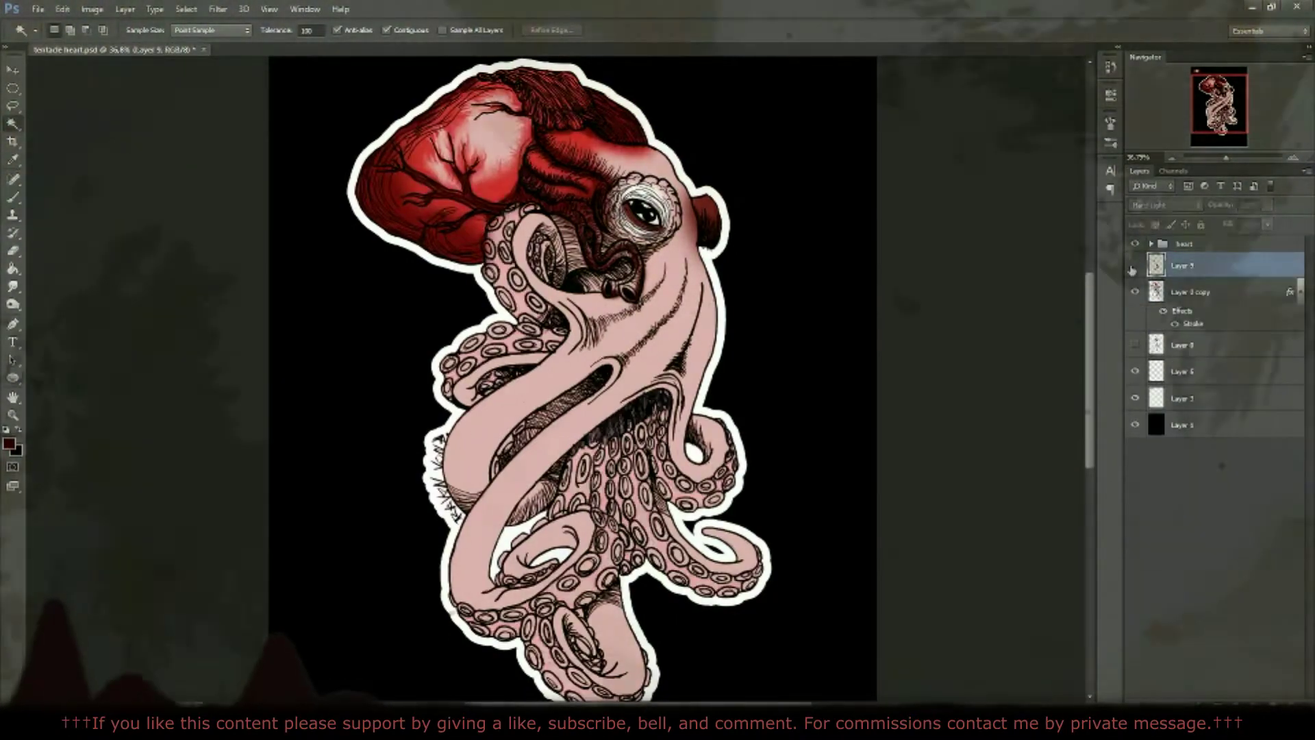
click(1191, 266)
key(ctrl+1)
key(b)
Step: Paint dark red into the hollow slit and lower-left crease with a size 59 brush
drag(678, 370, 513, 472)
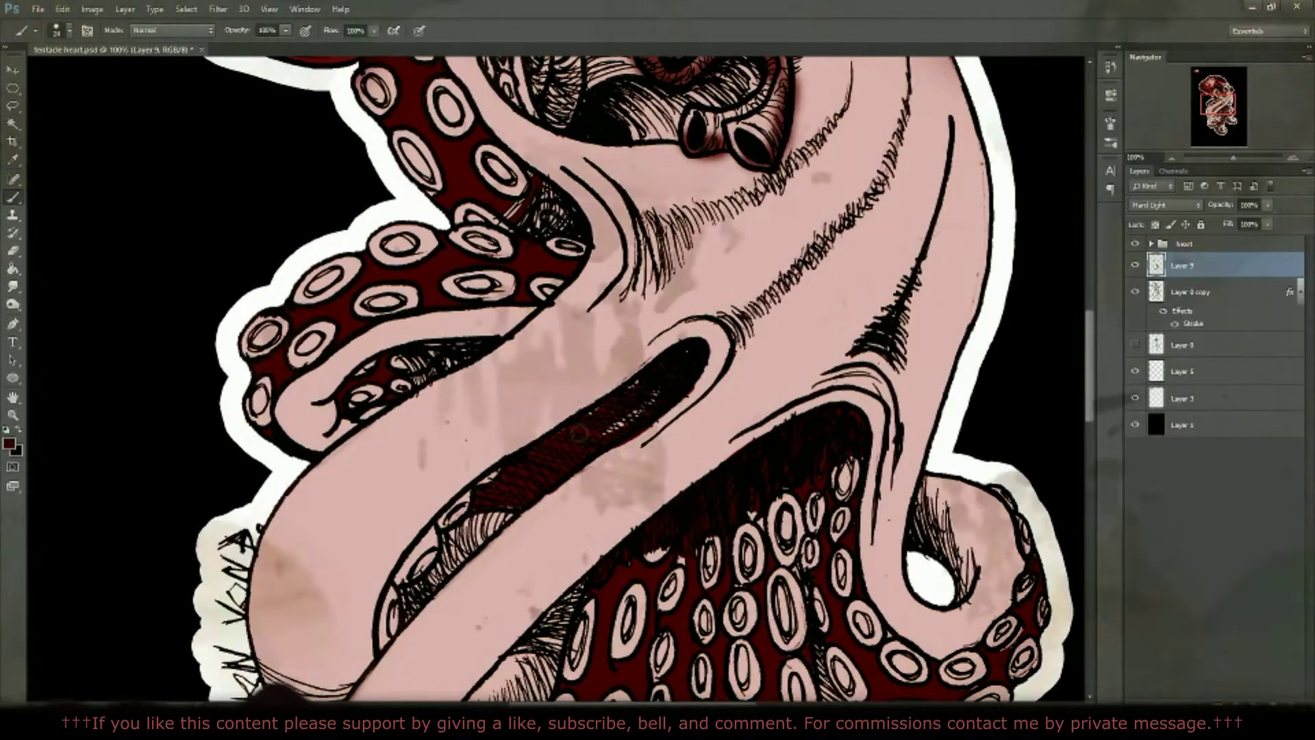
scroll(578, 433, down, 3)
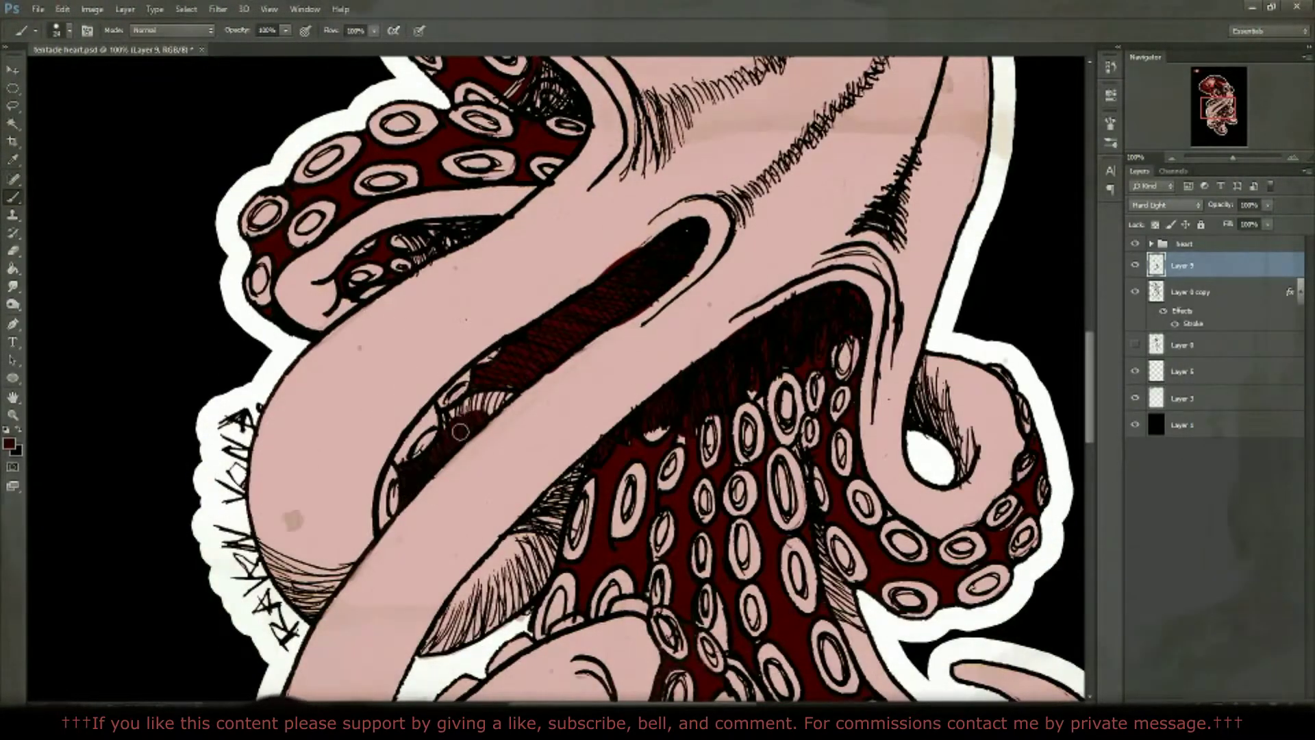
click(56, 30)
mouse_move(524, 514)
mouse_down()
mouse_move(503, 576)
mouse_move(311, 603)
mouse_up()
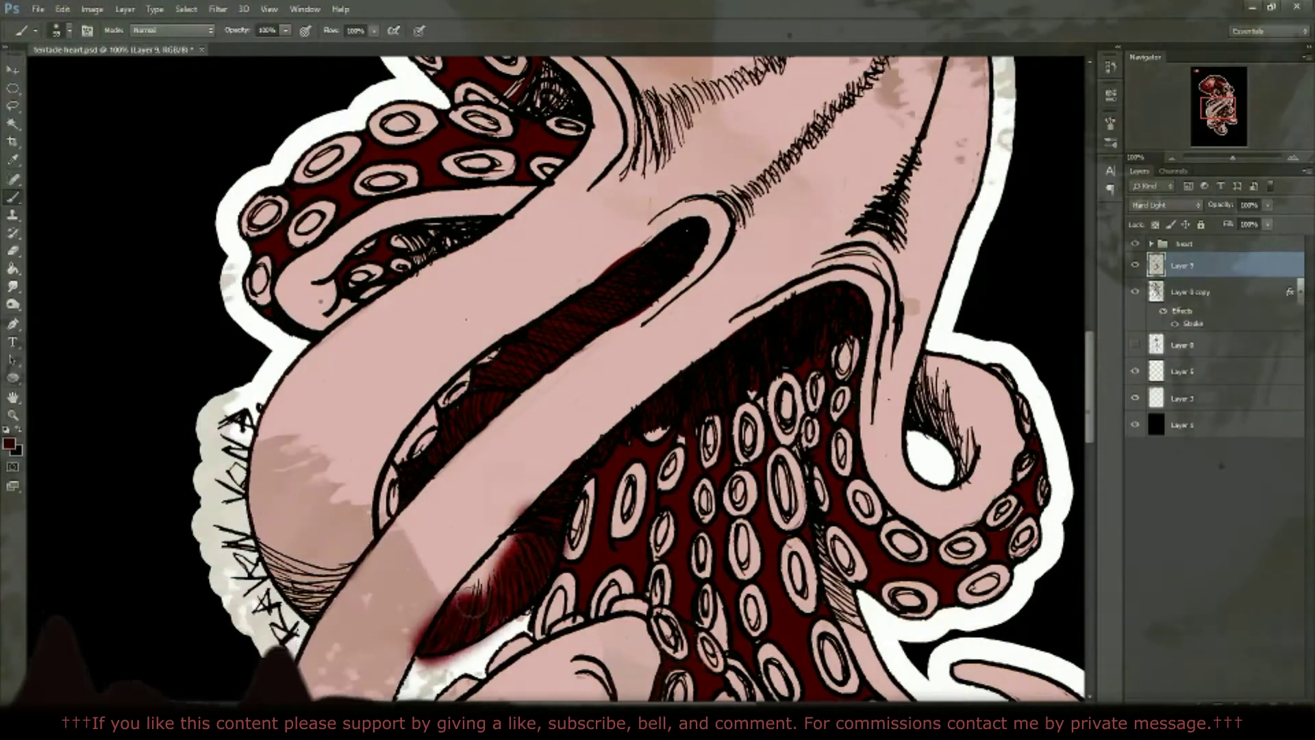
Step: Soften the red overspill in the crease with the Eraser at 30% opacity
key(e)
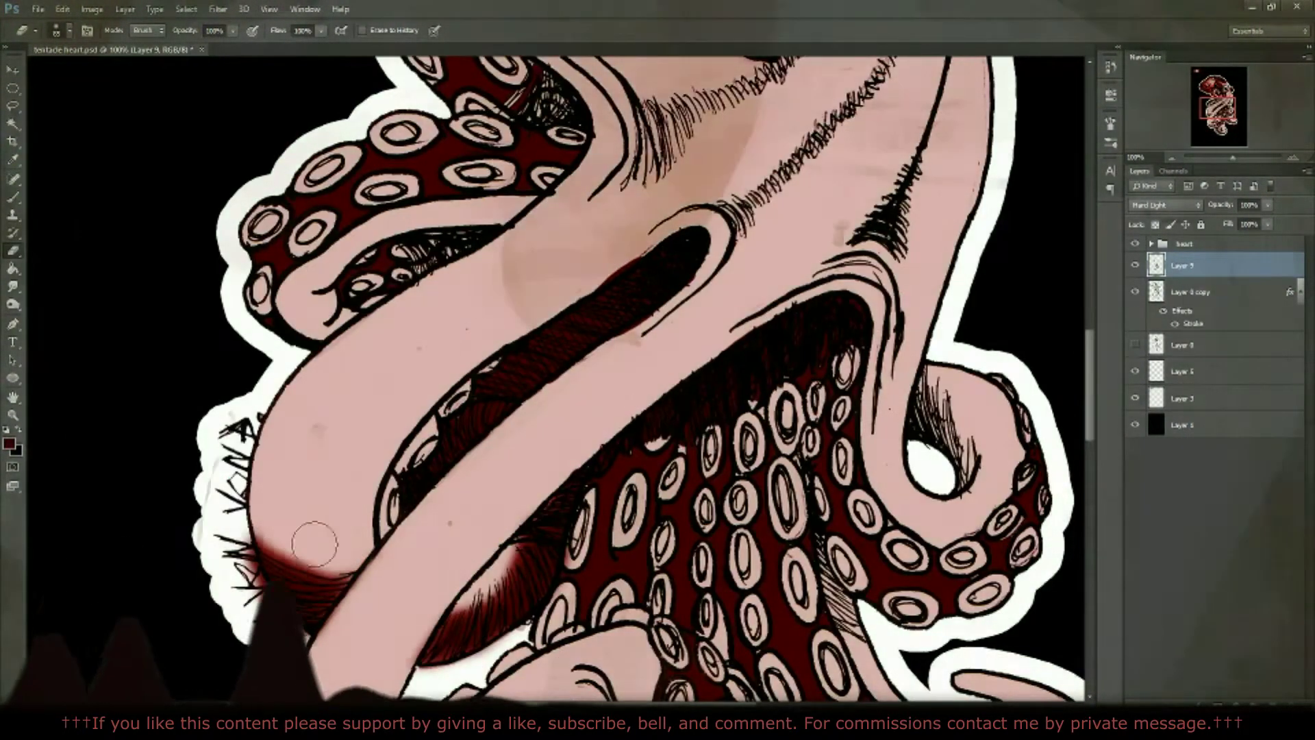
drag(1232, 158, 1226, 159)
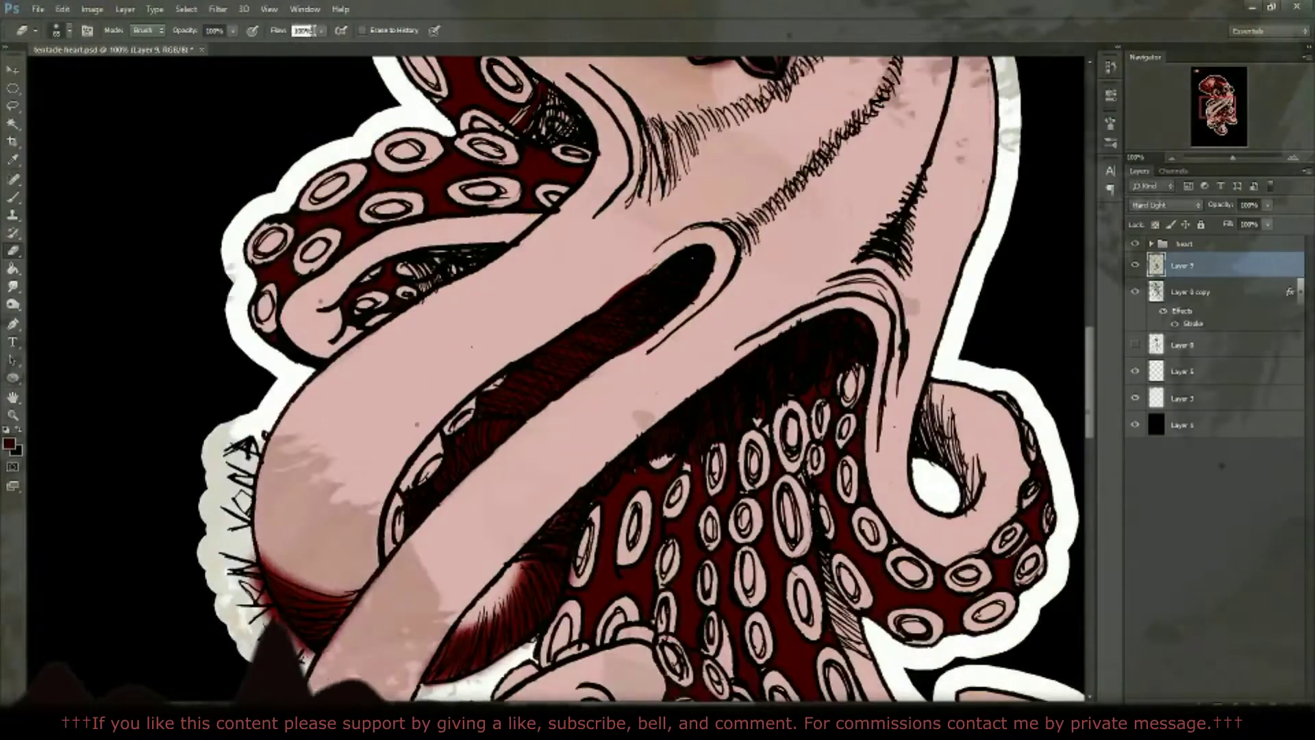
key(3)
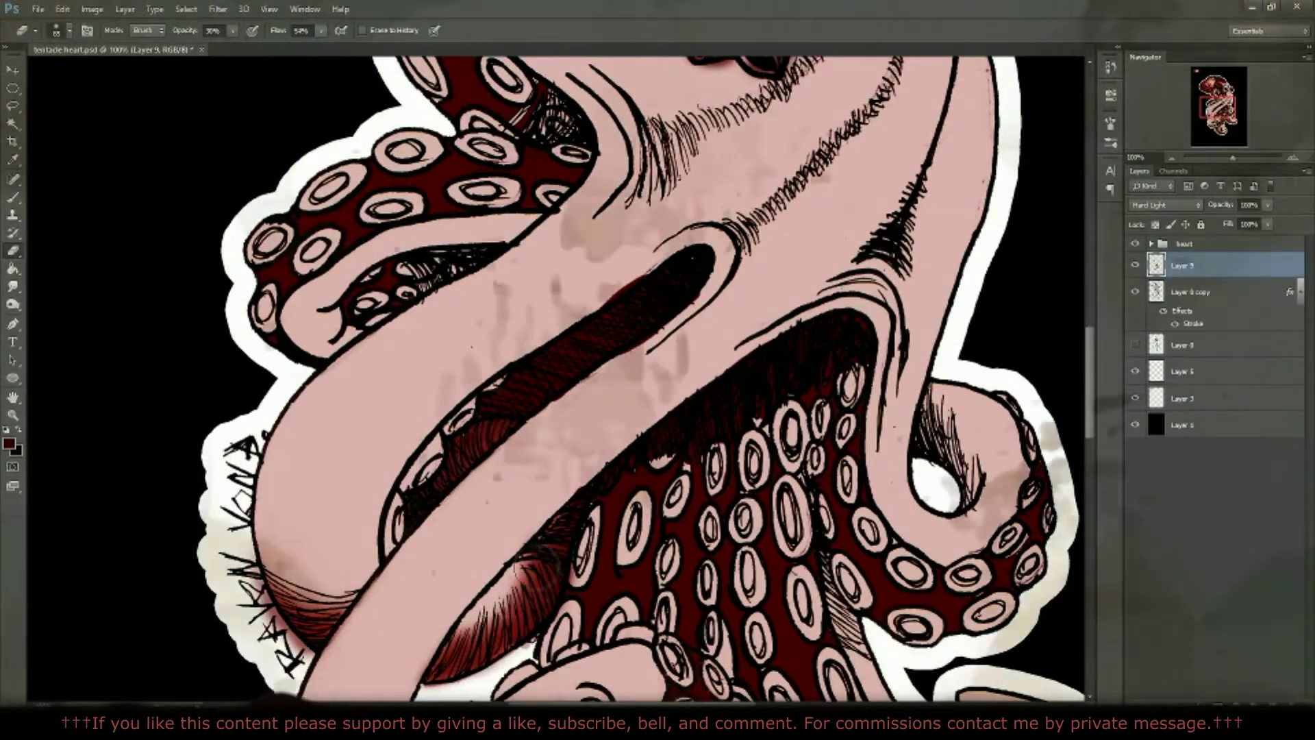
key(w)
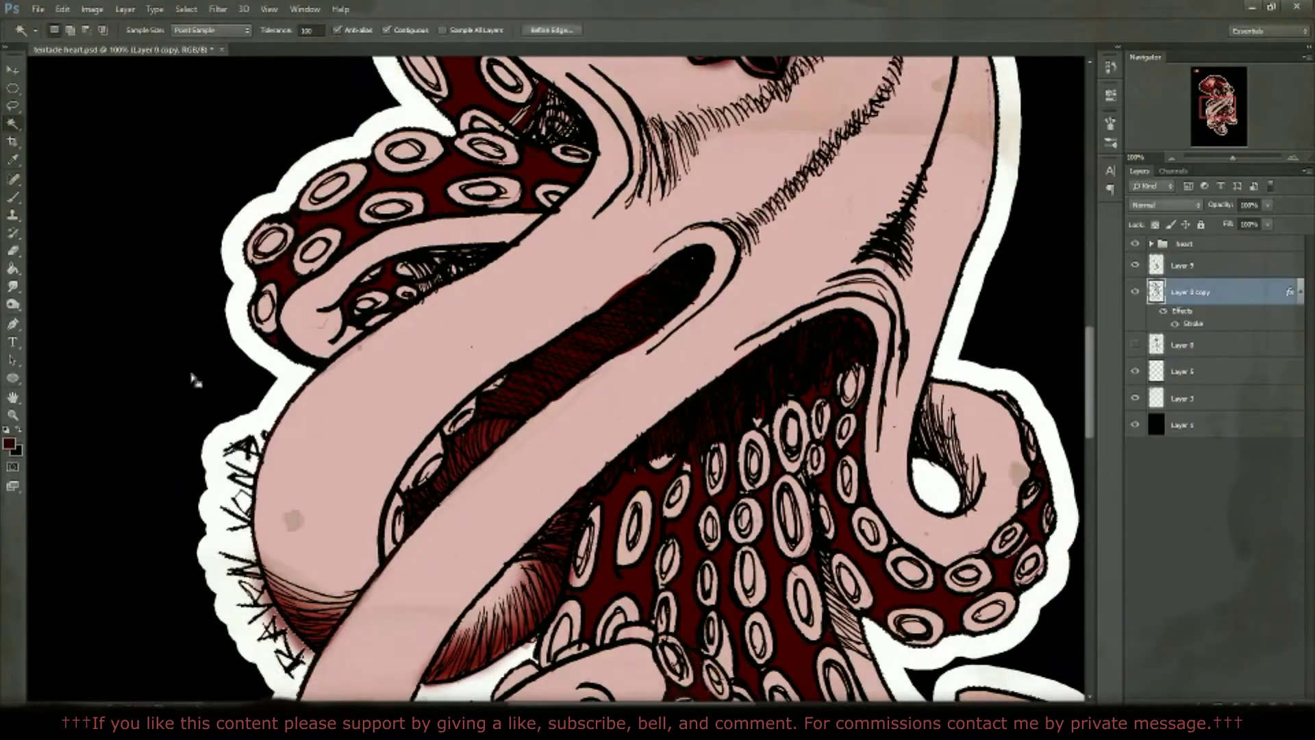
click(191, 376)
key(e)
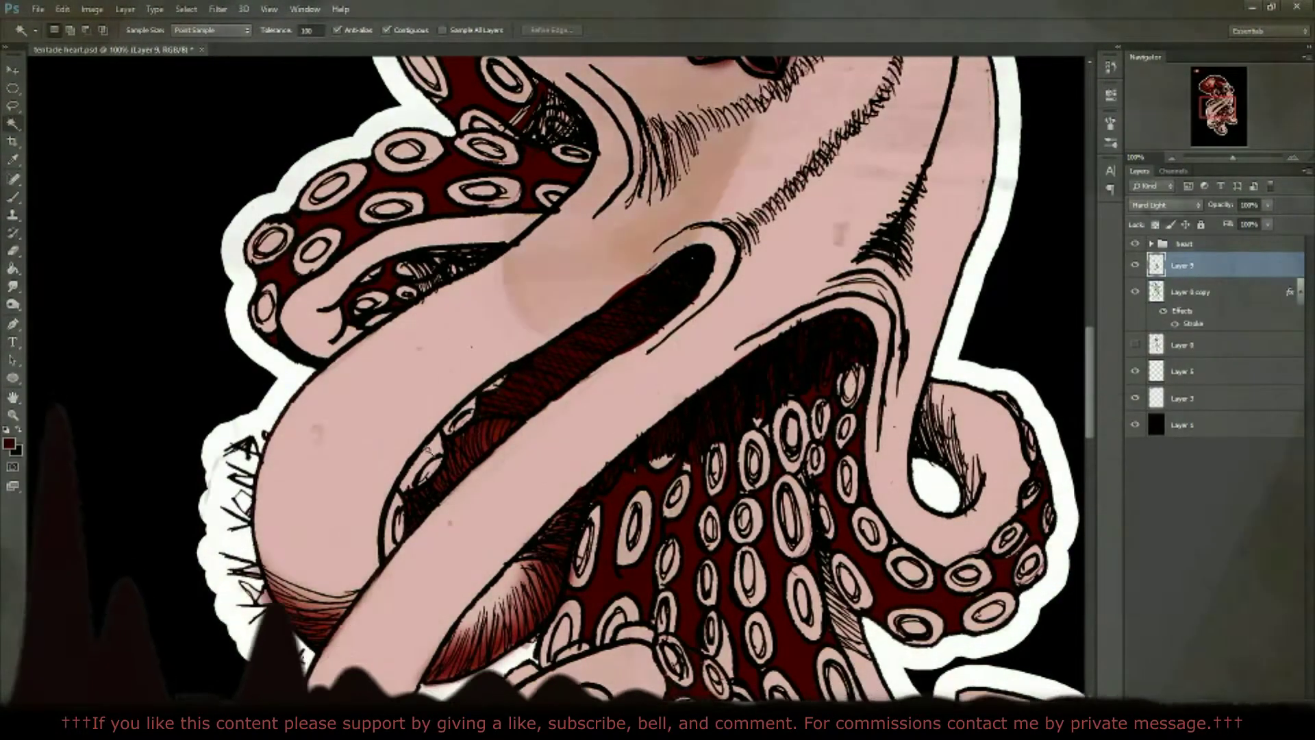
key(0)
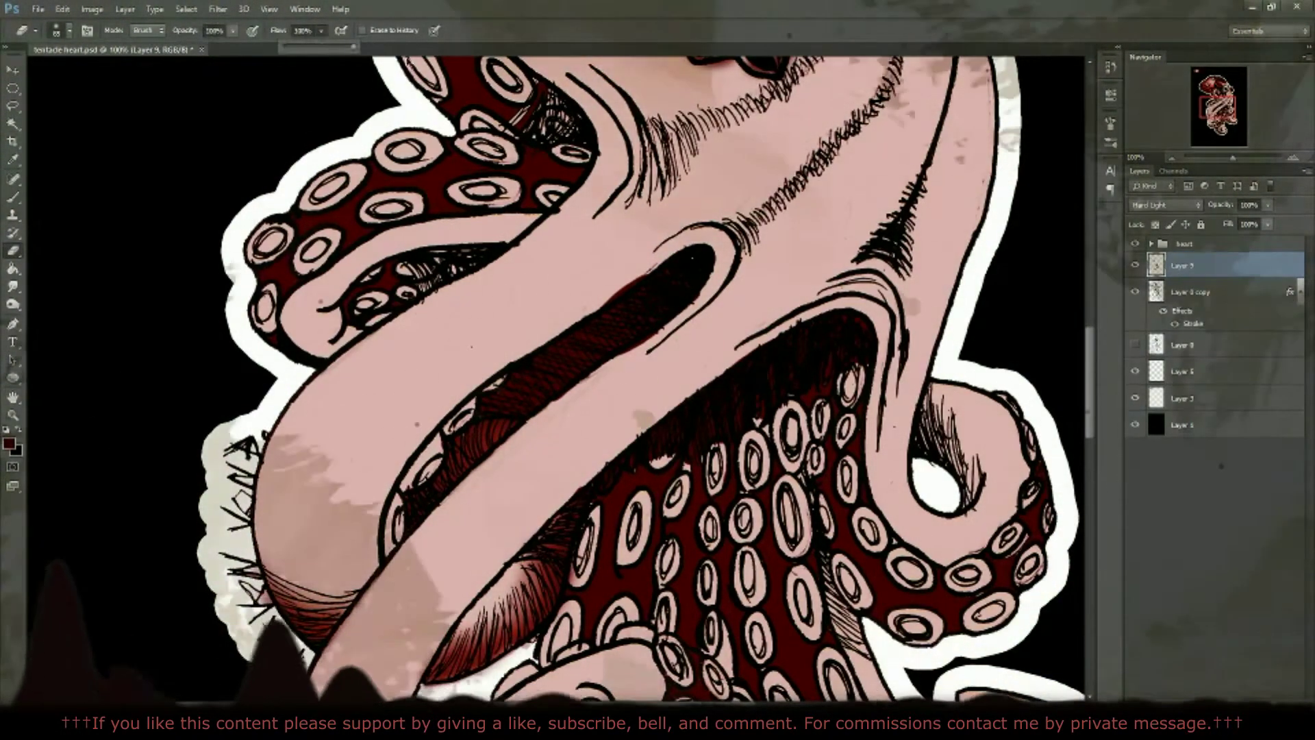
key(shift+0)
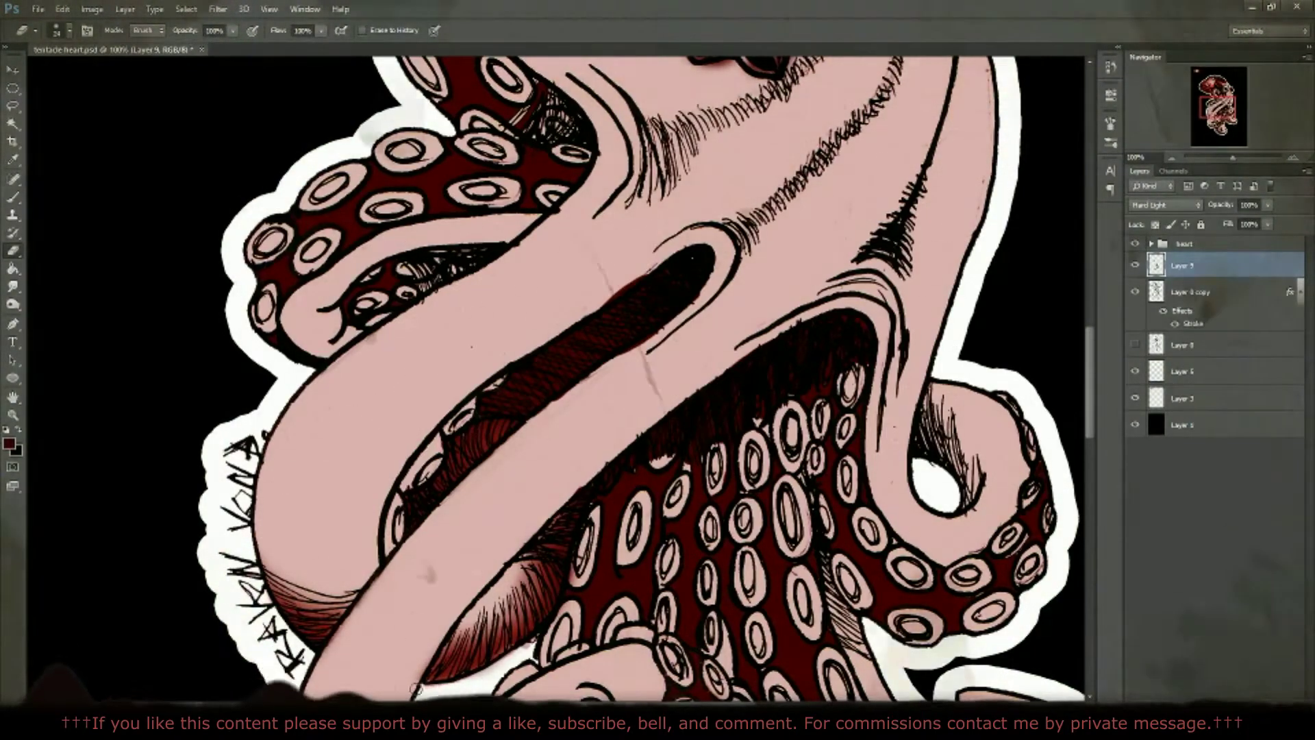
drag(1232, 158, 1237, 158)
Step: Create a new layer and lasso-select the octopus's eye
click(1190, 301)
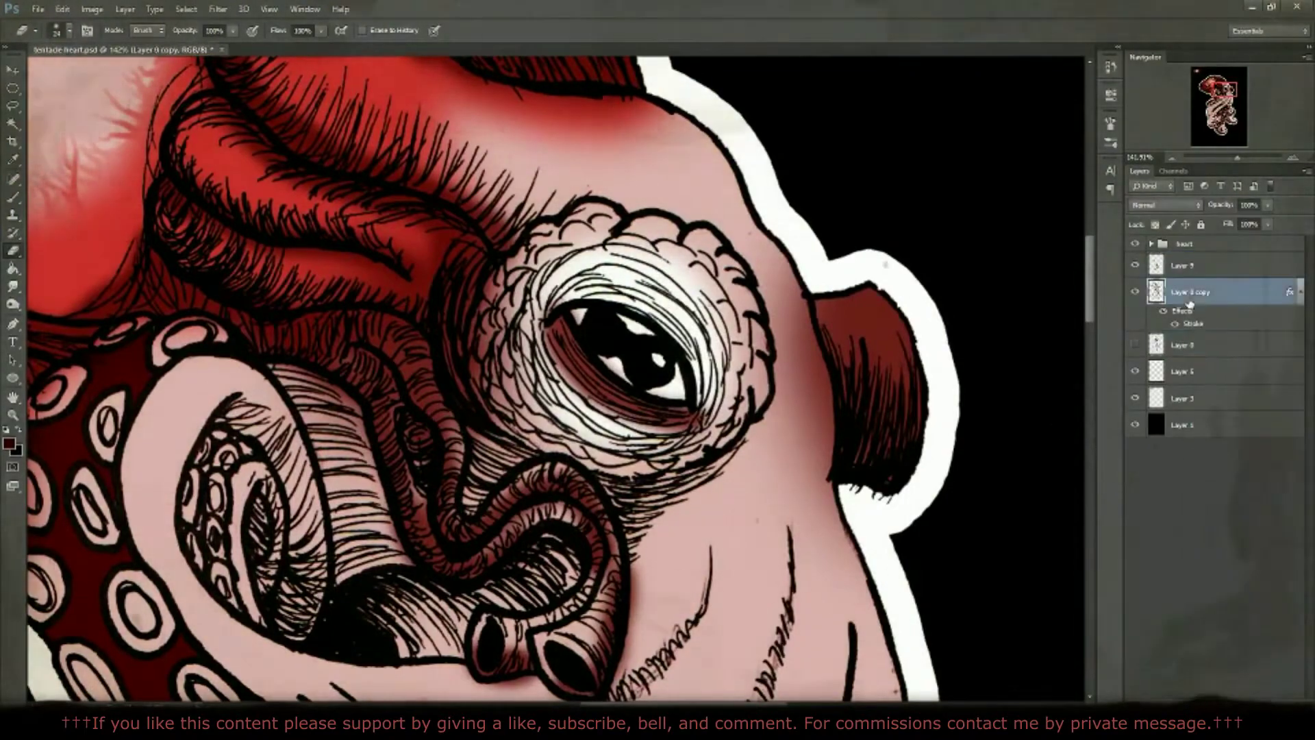
key(ctrl+shift+alt+n)
click(13, 105)
key(ctrl+plus)
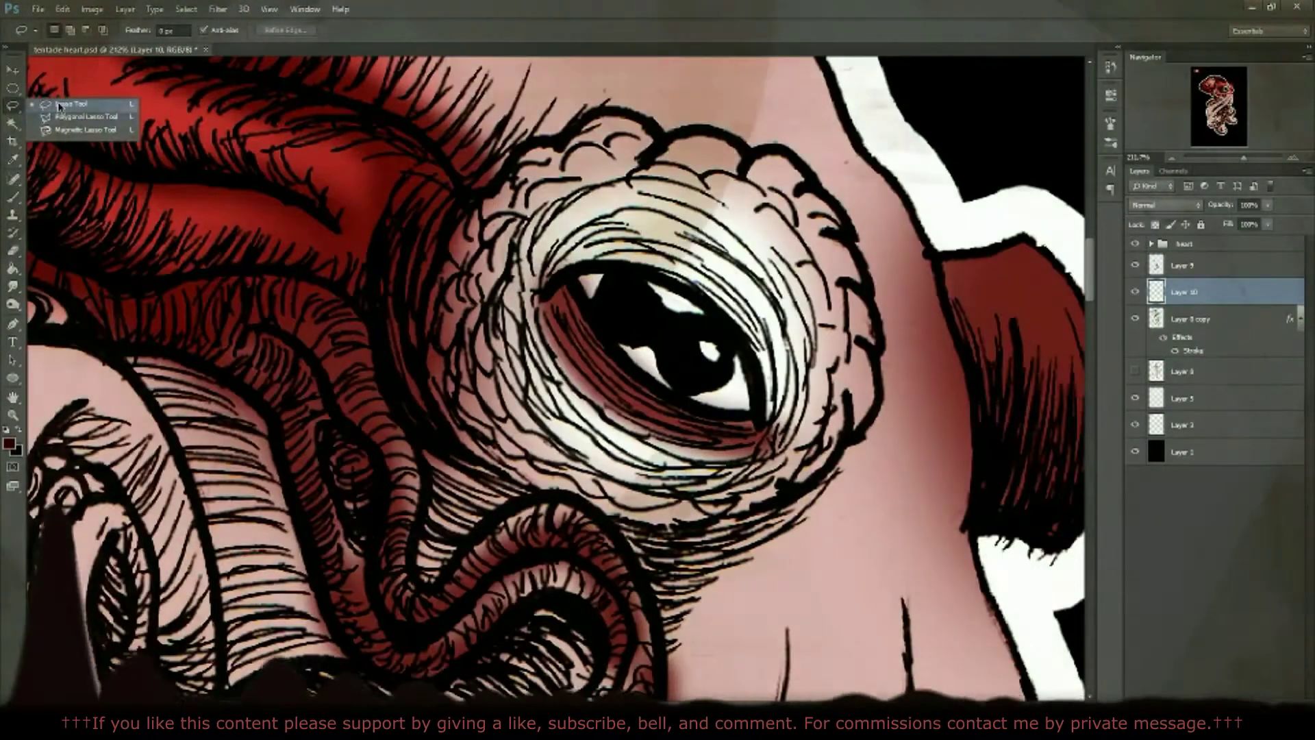
click(59, 106)
drag(578, 278, 616, 334)
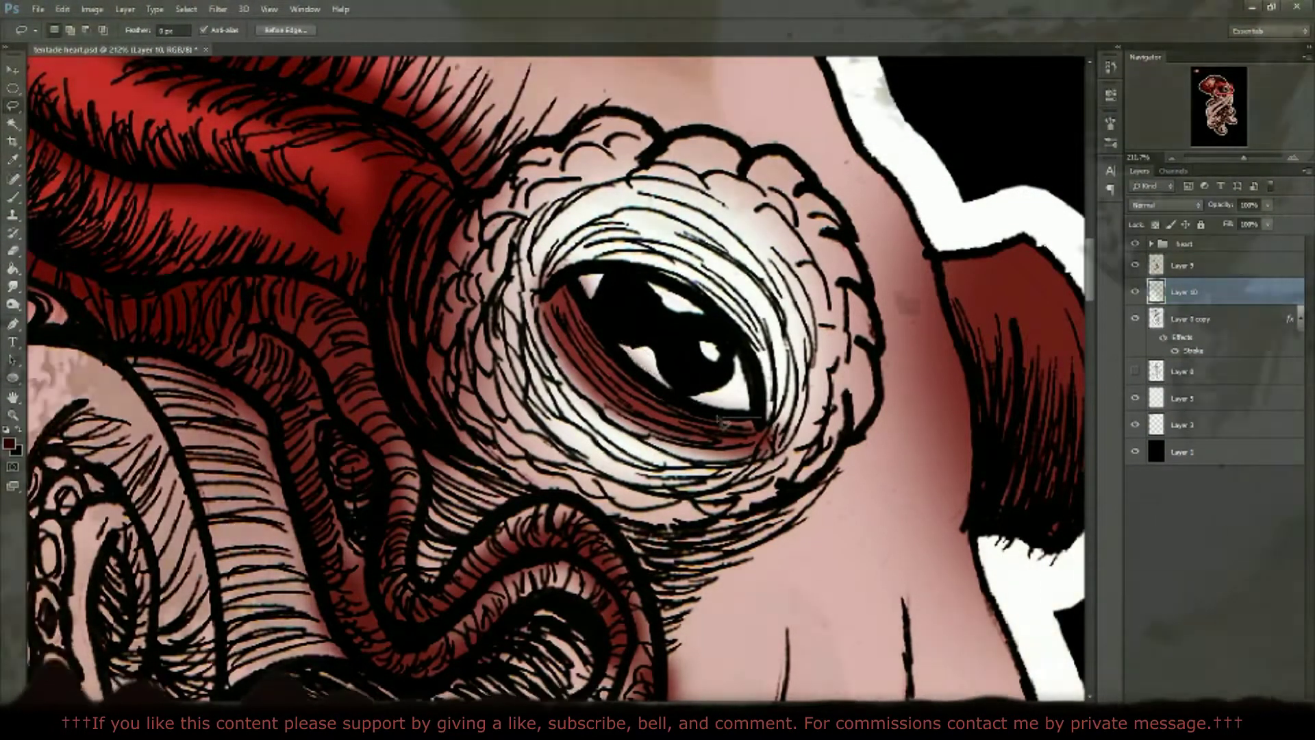
drag(689, 397, 587, 314)
Step: Fill the eye selection with a yellow foreground colour
key(i)
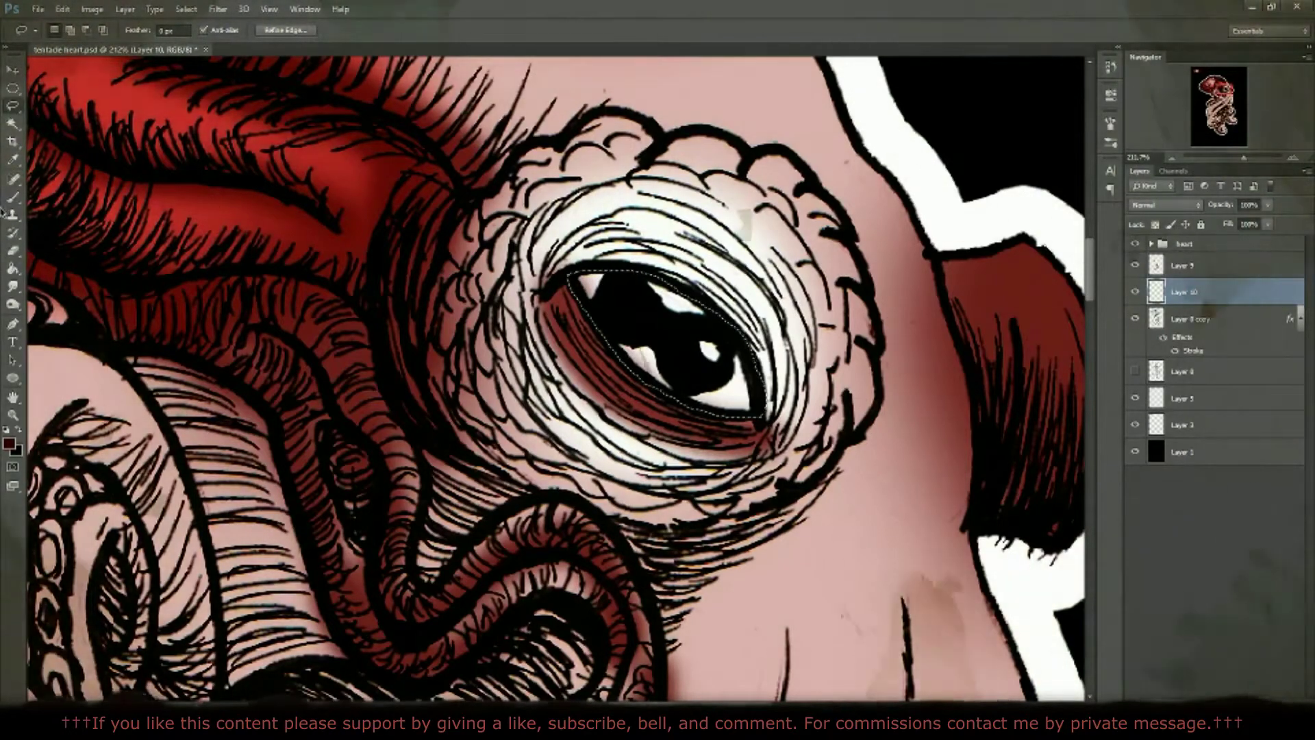
click(9, 444)
click(801, 537)
key(Return)
key(b)
key(alt+BackSpace)
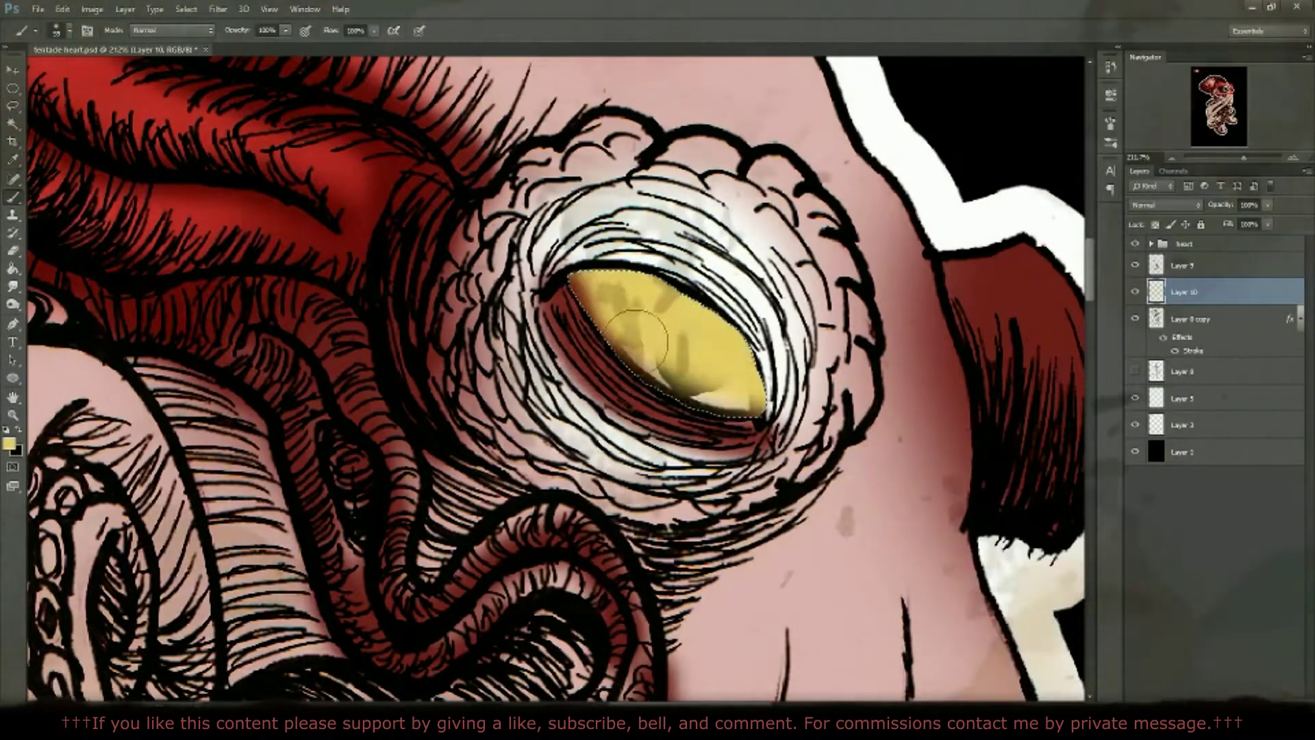
Step: Set the eye layer's blend mode to Linear Burn
click(1164, 205)
click(1163, 258)
click(1165, 205)
click(1165, 243)
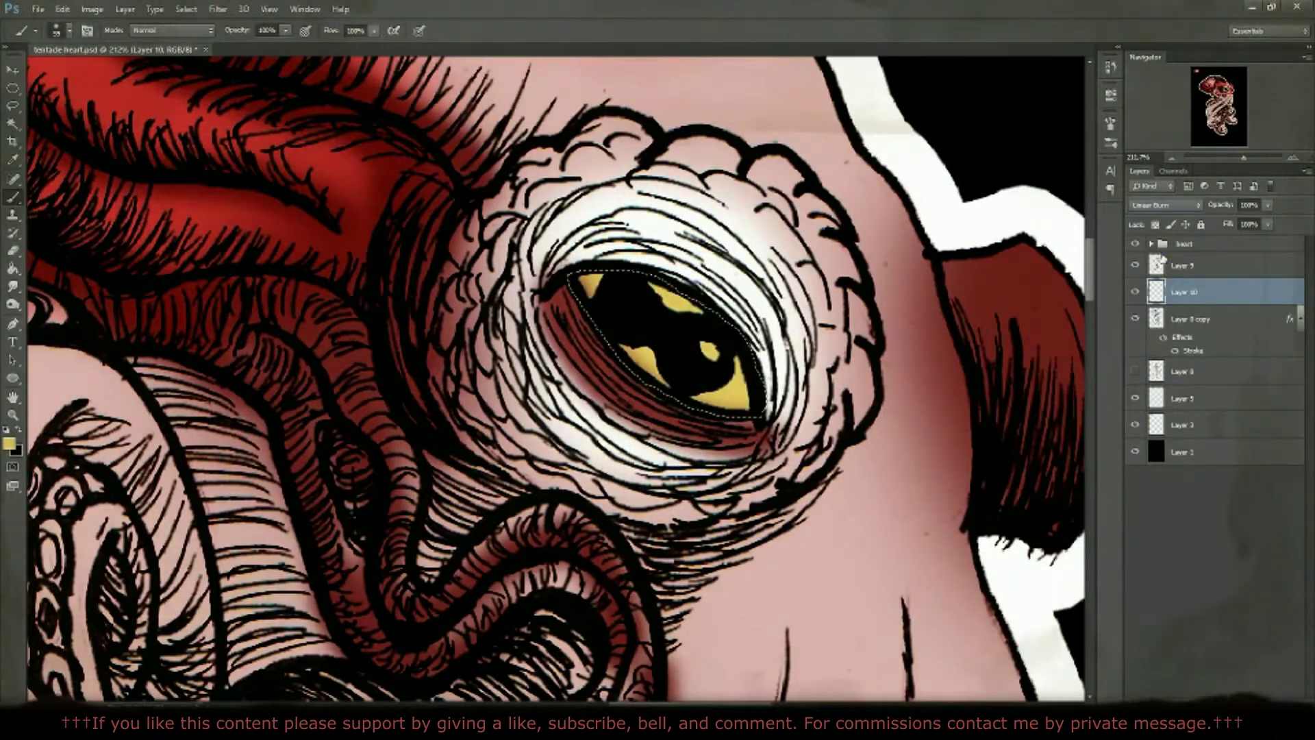
key(e)
drag(1245, 163, 1228, 158)
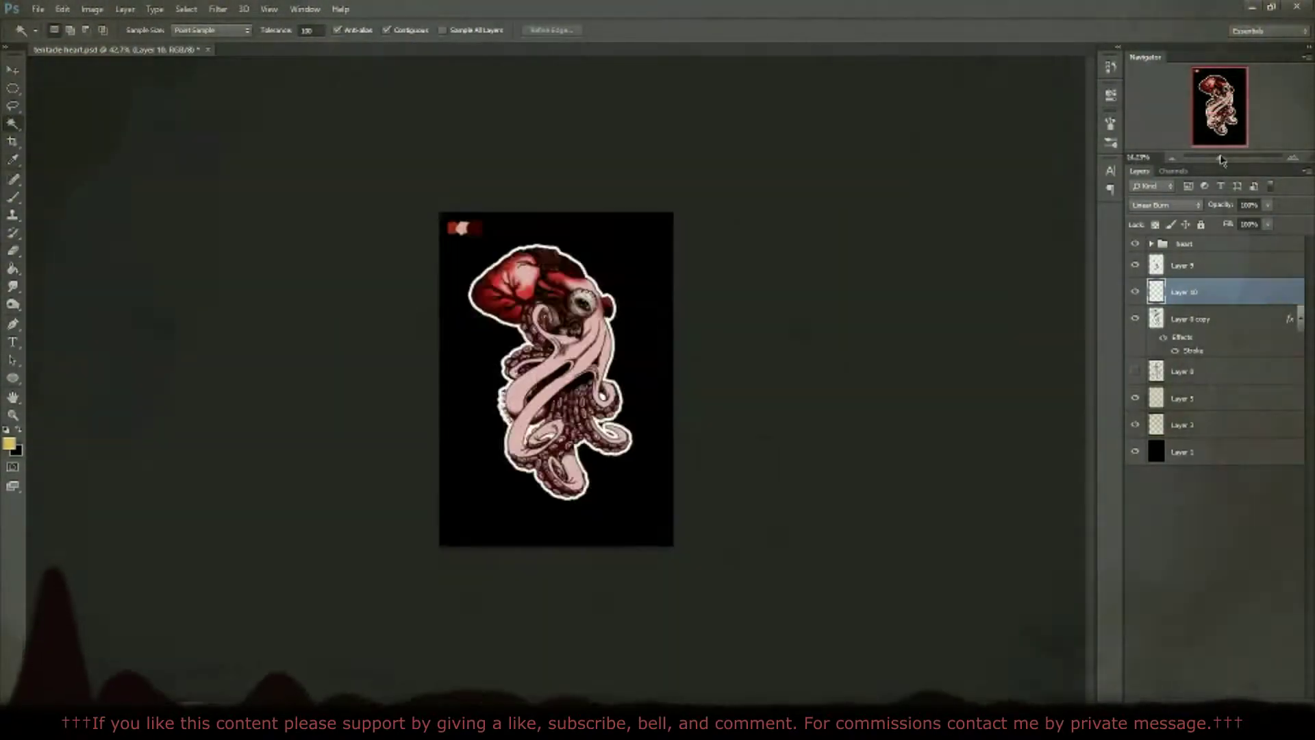
key(h)
key(ctrl+alt+0)
Step: Give the eye layer an Inner Shadow with stronger opacity, distance and size
double_click(1192, 350)
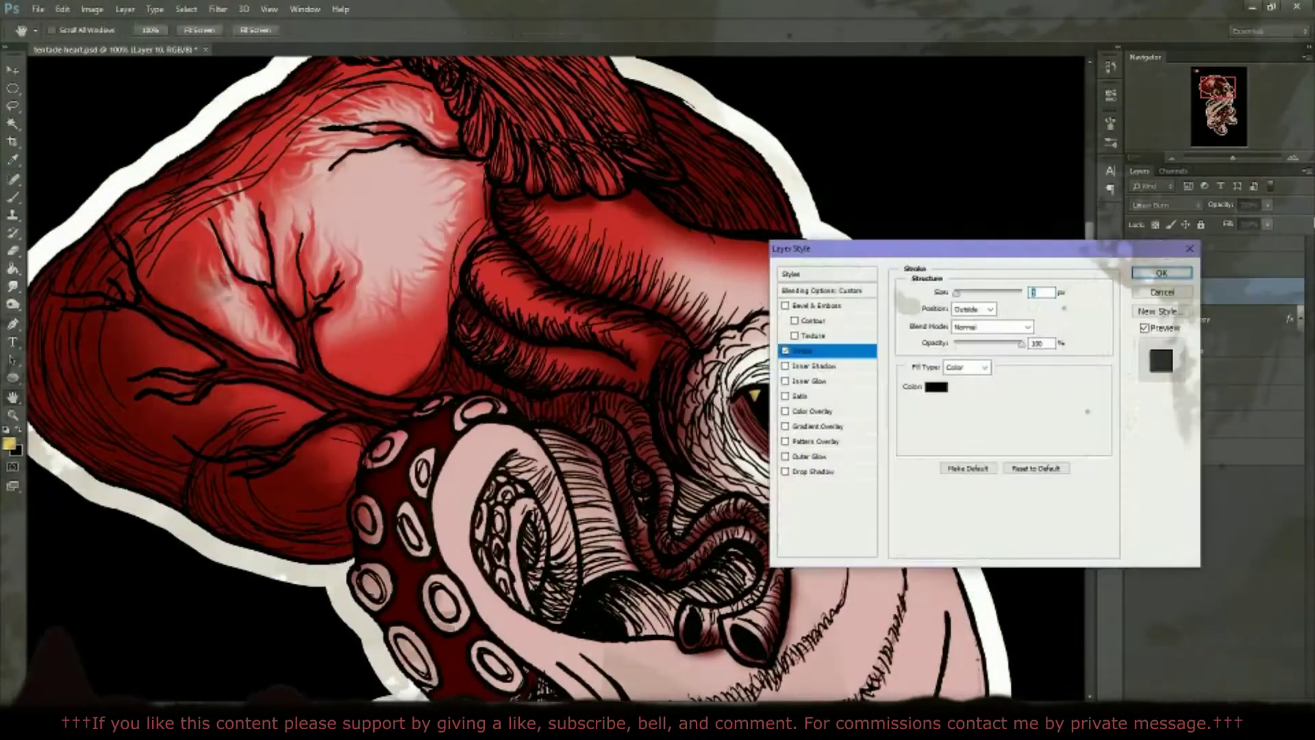
mouse_move(1041, 257)
mouse_down()
mouse_move(1216, 215)
mouse_move(1195, 249)
mouse_up()
drag(1155, 302, 1175, 300)
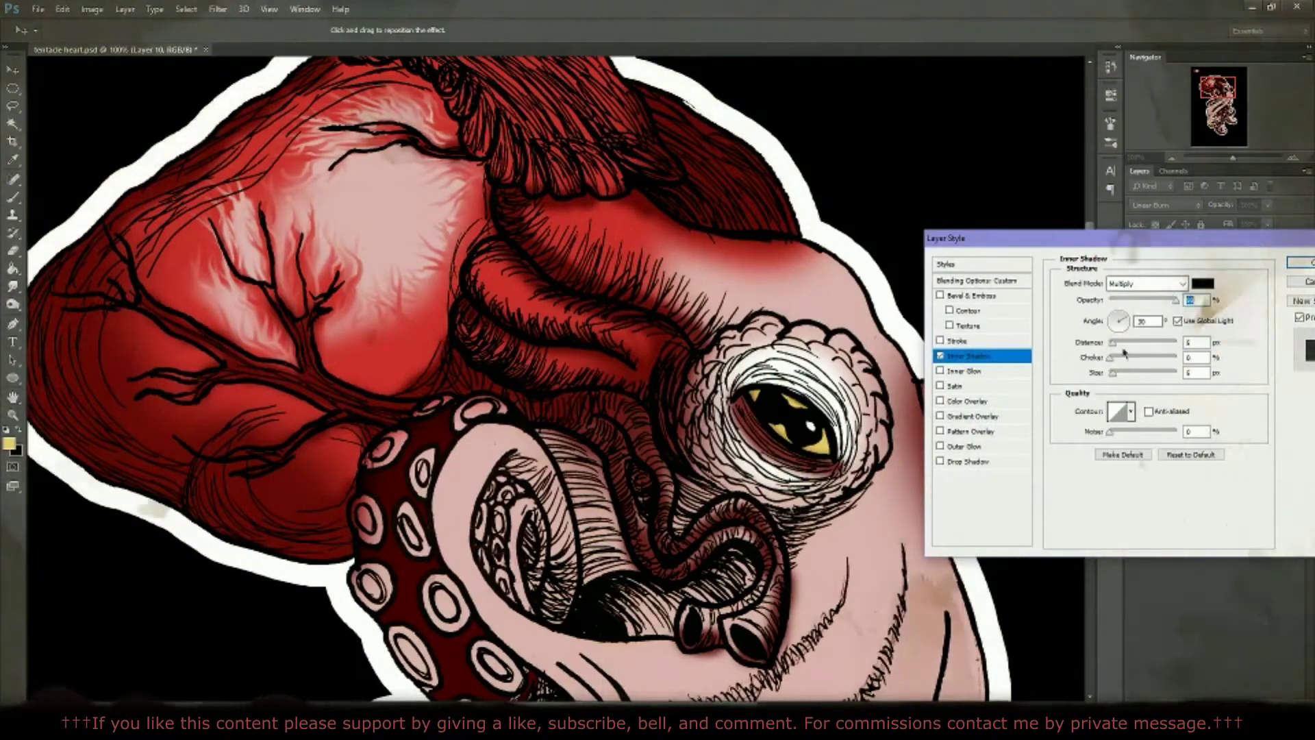
drag(1113, 342, 1121, 375)
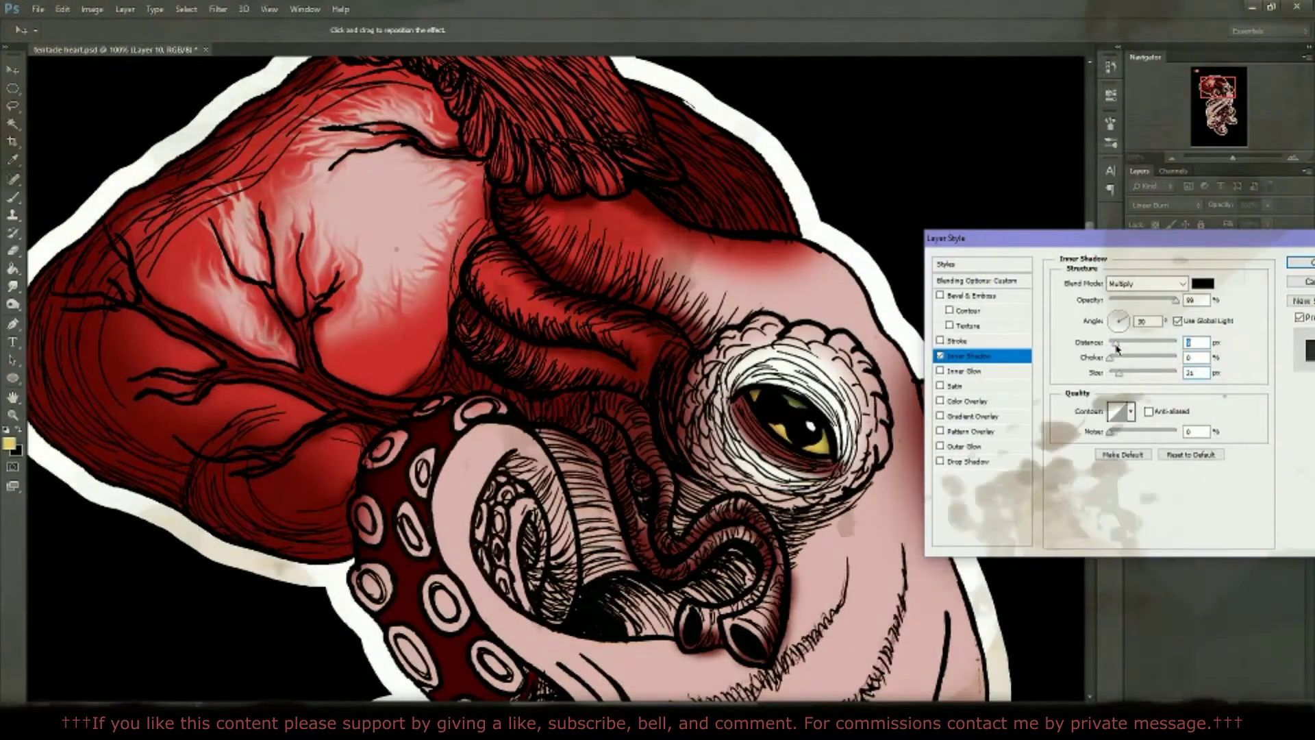
click(1301, 262)
Step: Zoom out over the artwork and switch to the standard Eraser Tool
key(ctrl+minus)
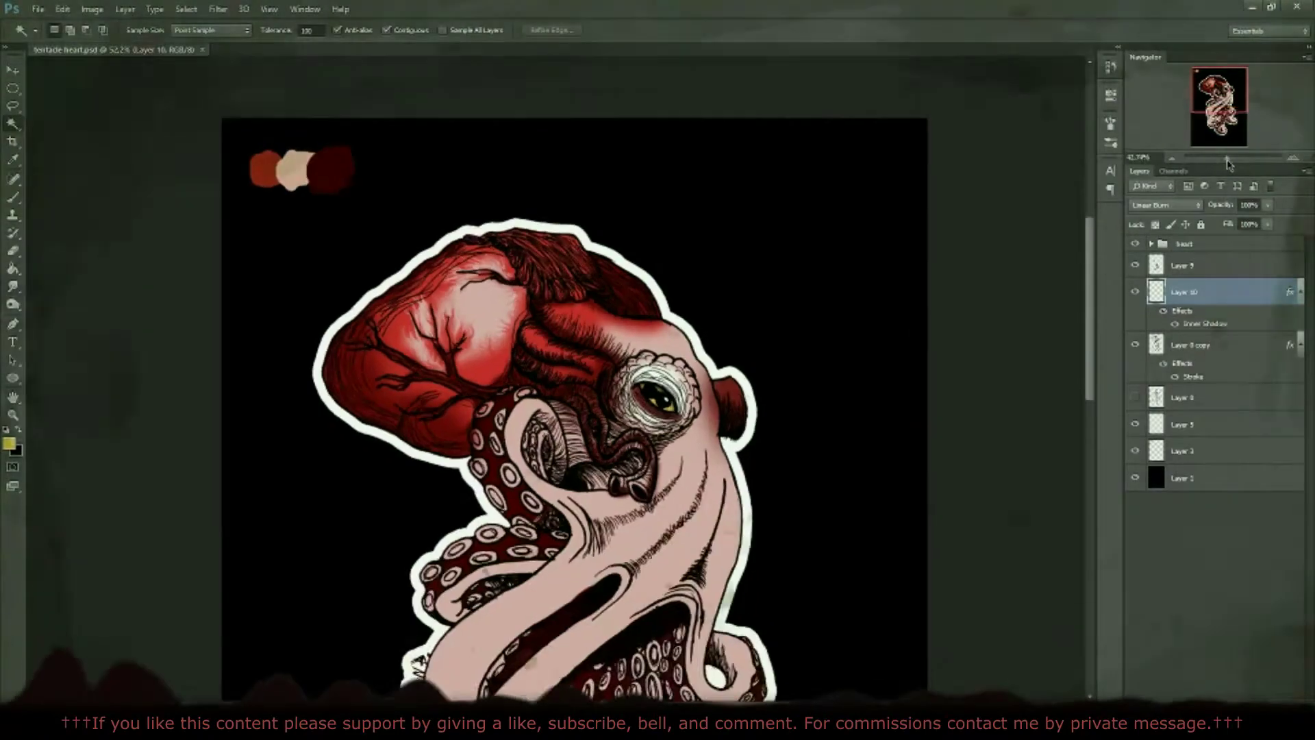
drag(1232, 158, 1231, 158)
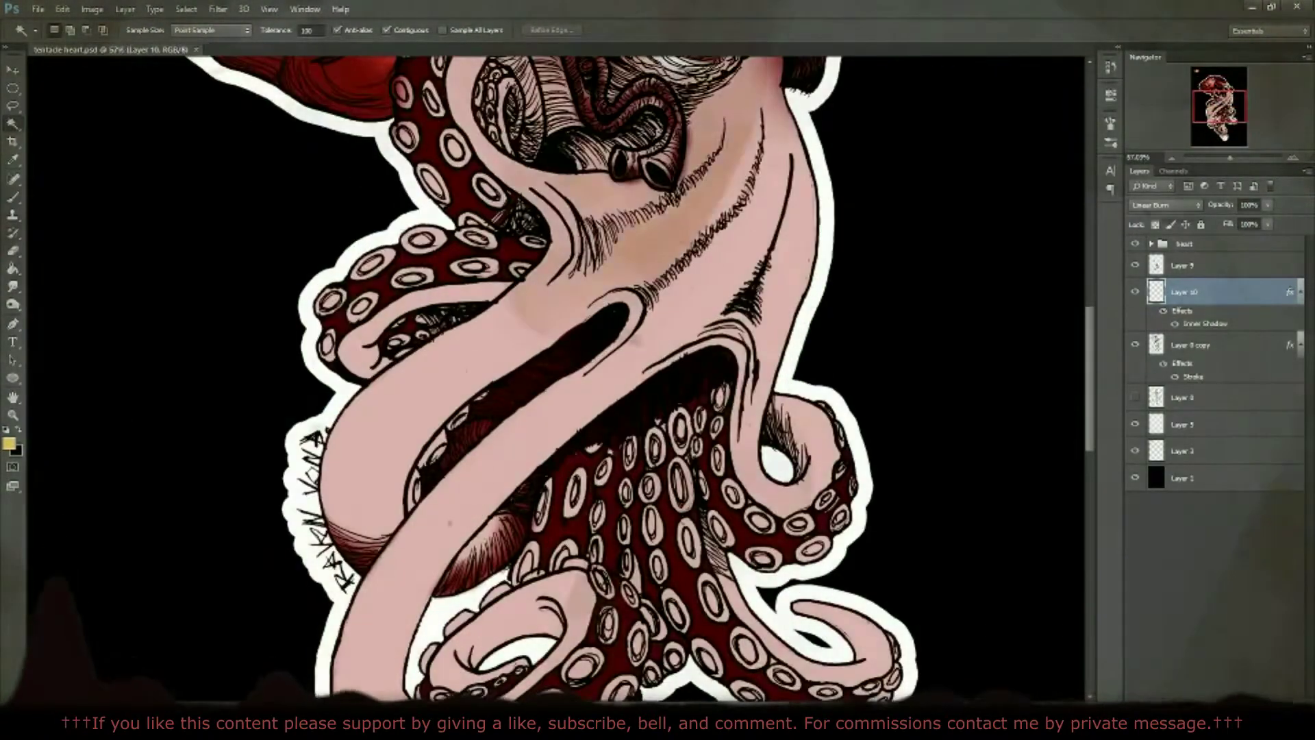
right_click(12, 197)
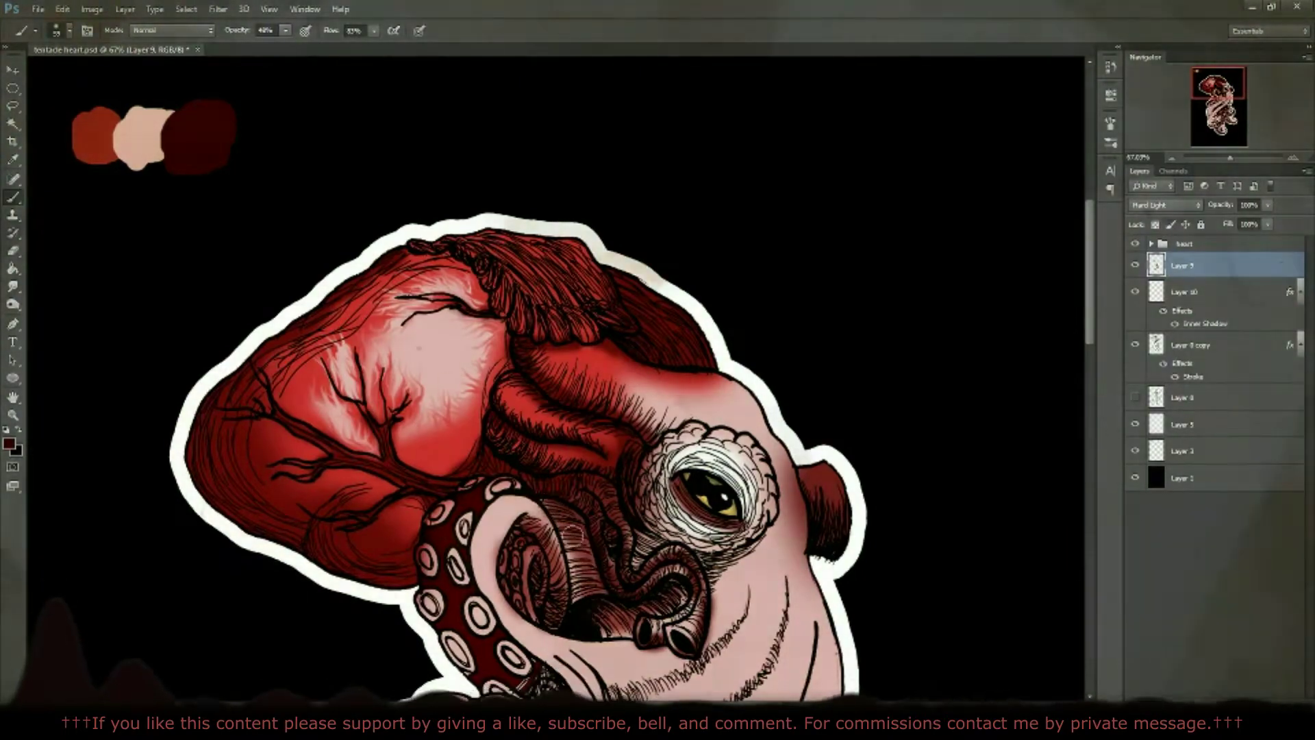
click(12, 250)
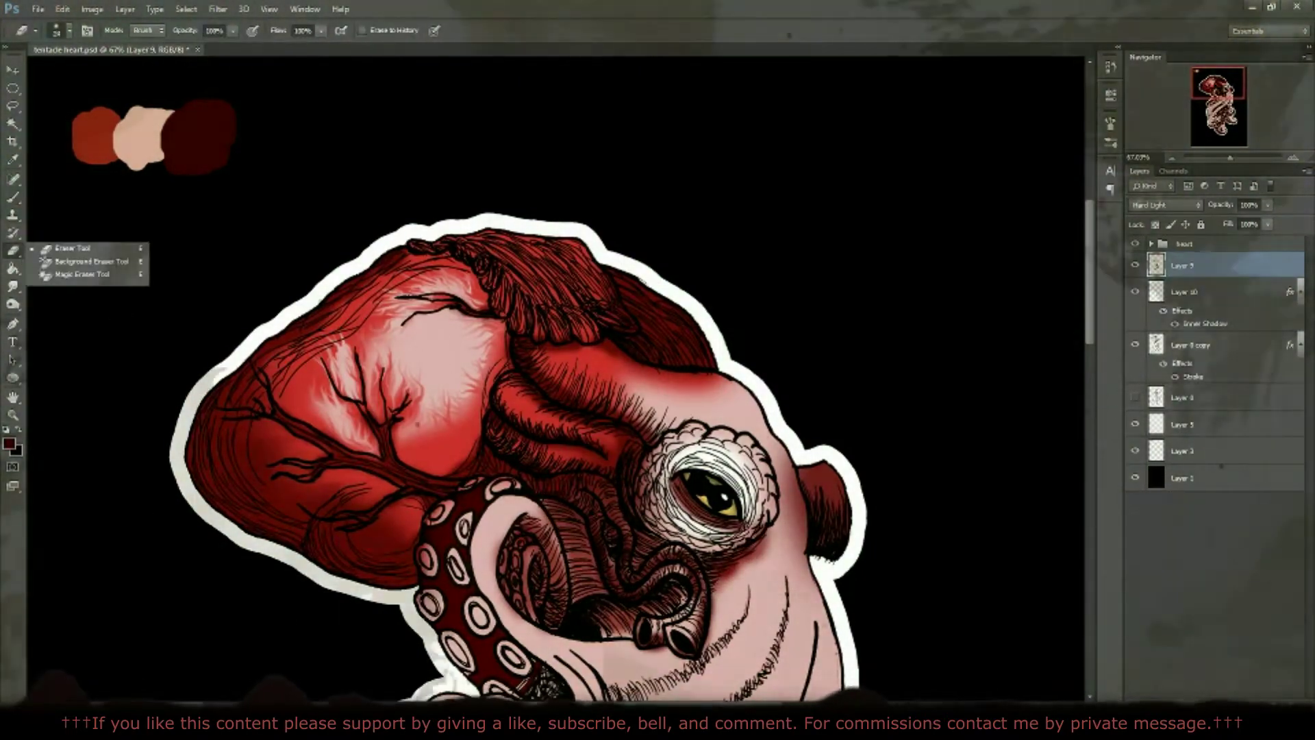
click(69, 30)
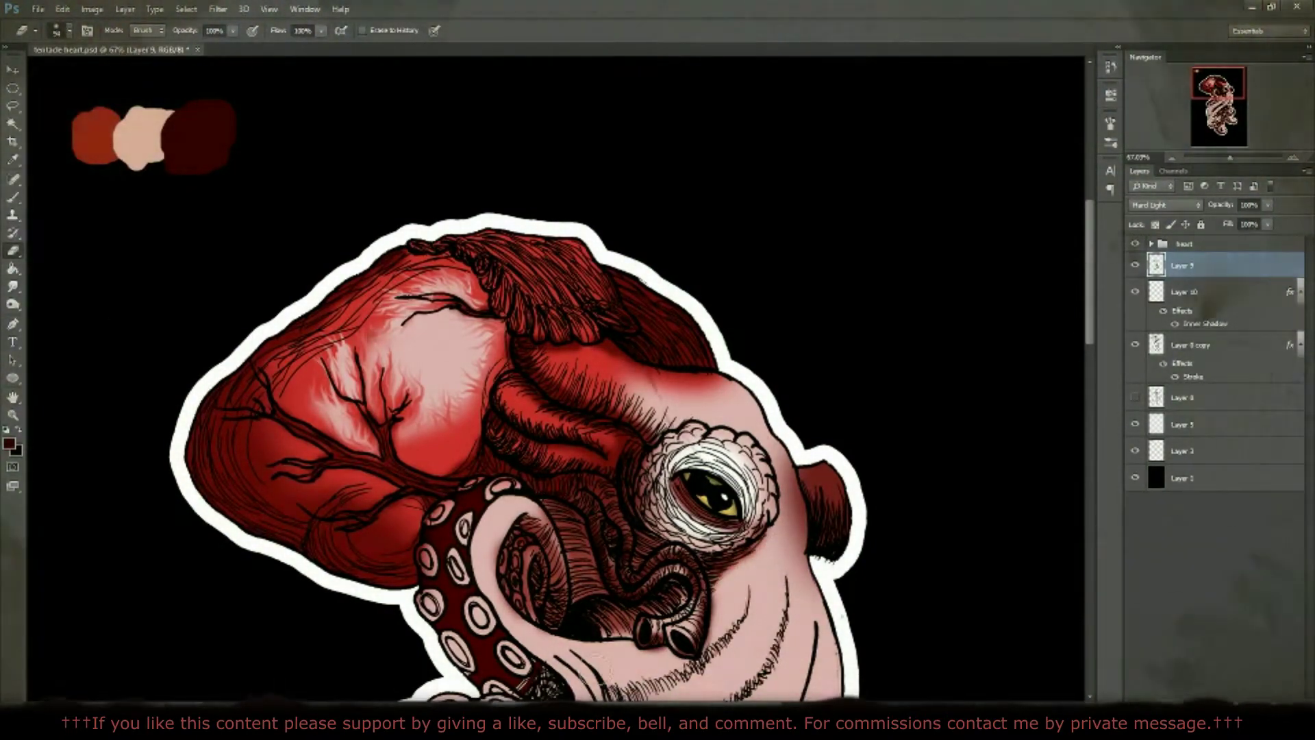
Step: Erase red from the brow on Layer 7 with a ~78 px eraser
click(1191, 291)
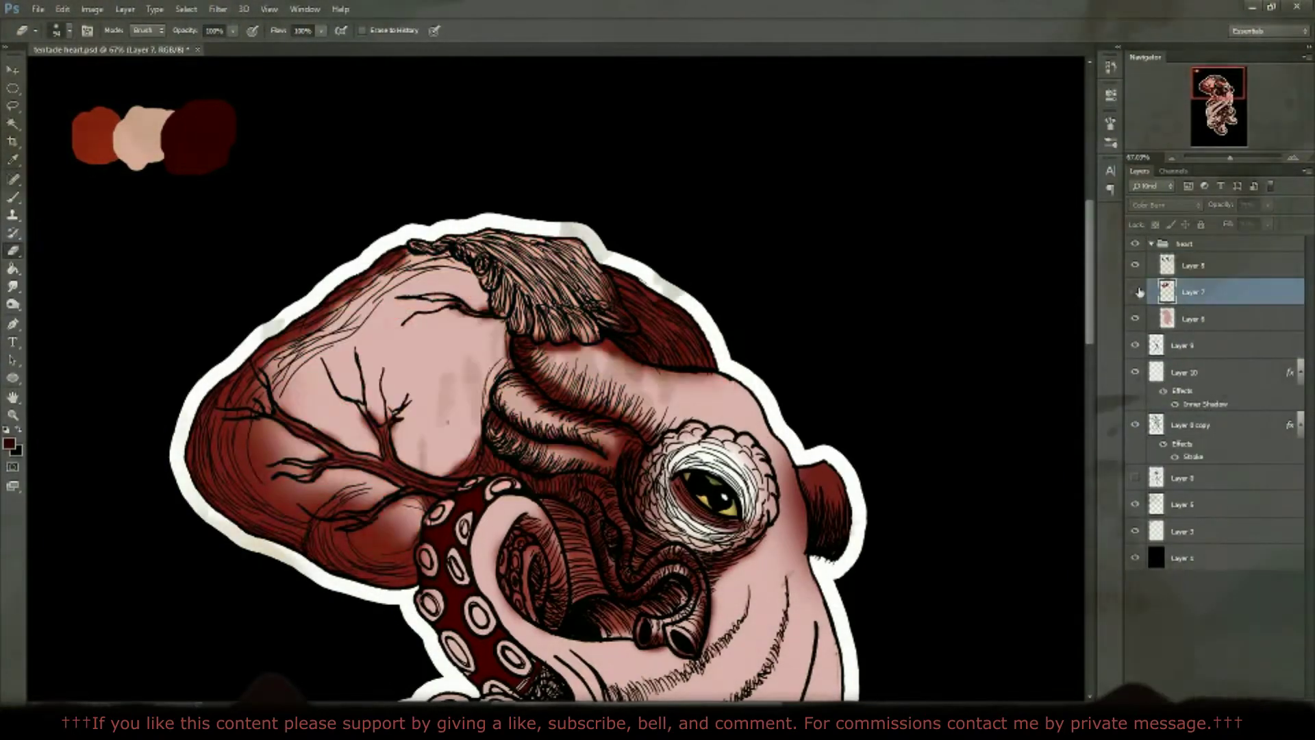
click(69, 30)
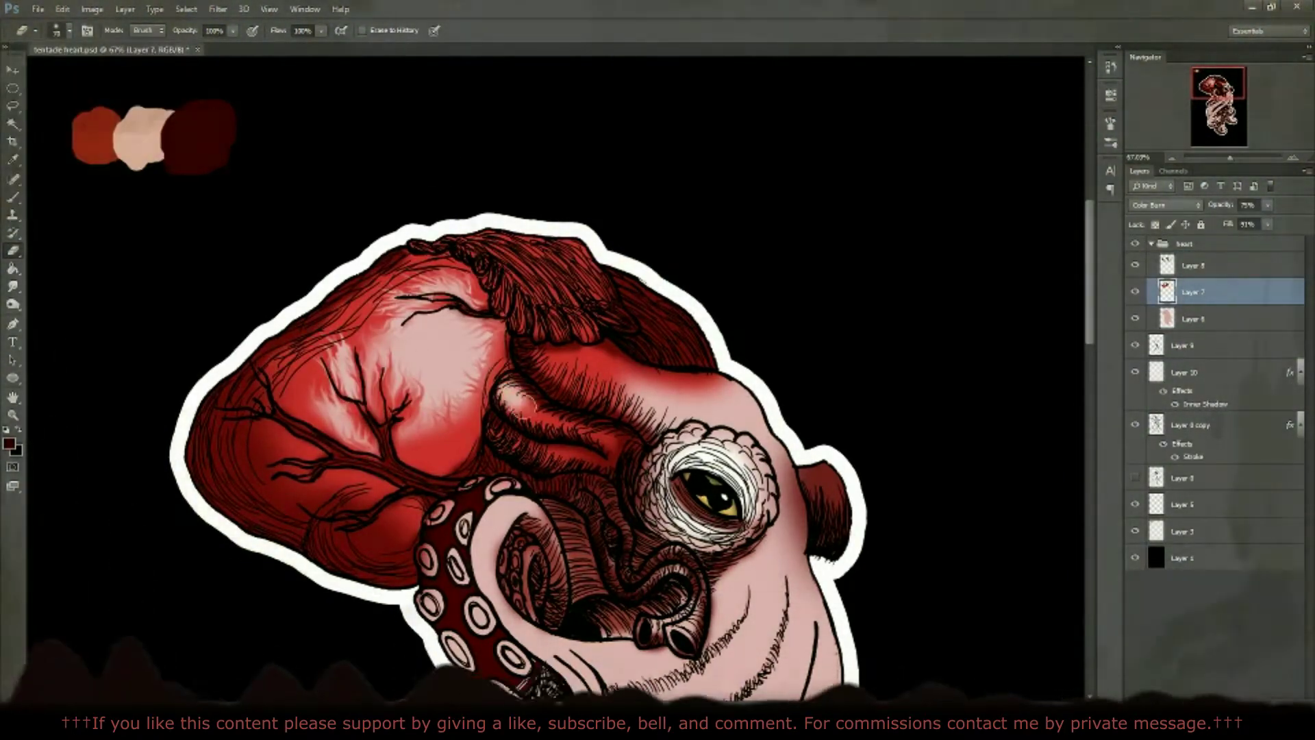
drag(69, 78, 64, 62)
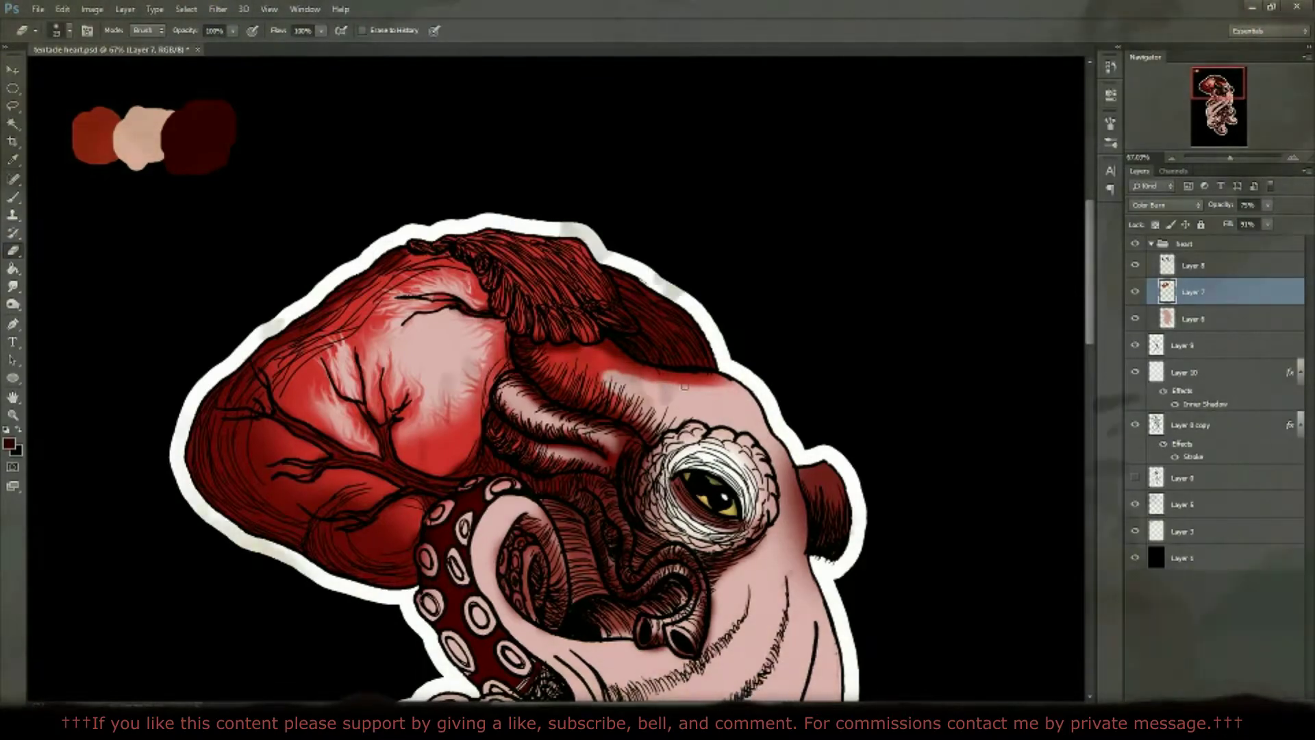
click(36, 31)
click(635, 380)
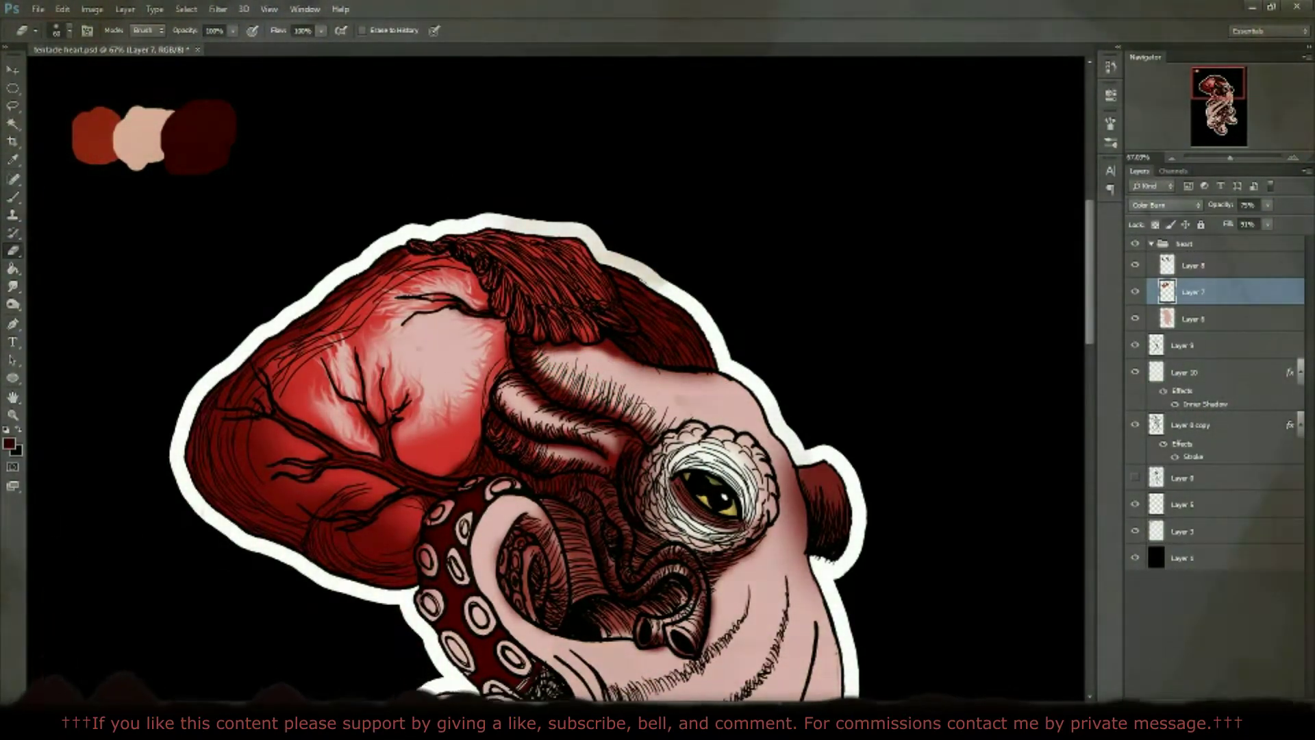
Step: Set bright red as the foreground colour and return to the Brush
click(9, 444)
click(92, 137)
key(Return)
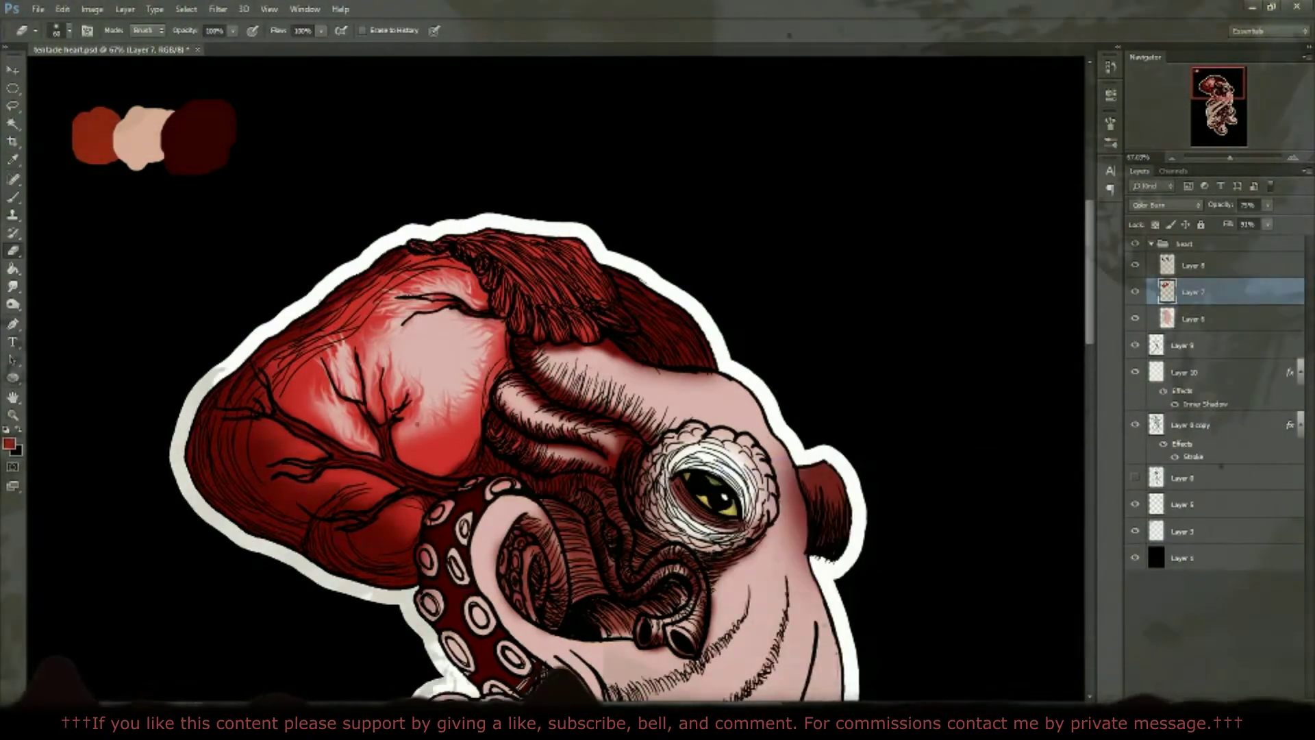
click(71, 196)
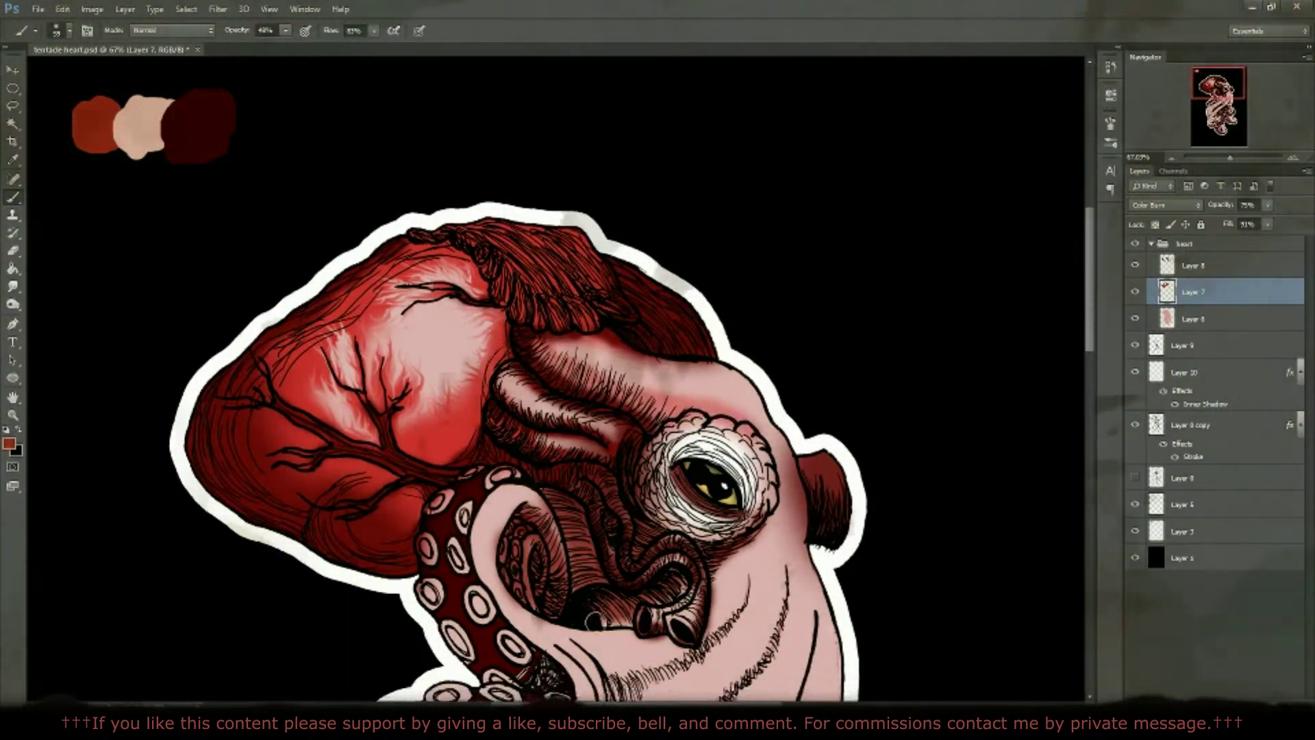
Step: Paint darker salmon shading on the lower-left tentacle
scroll(465, 444, down, 3)
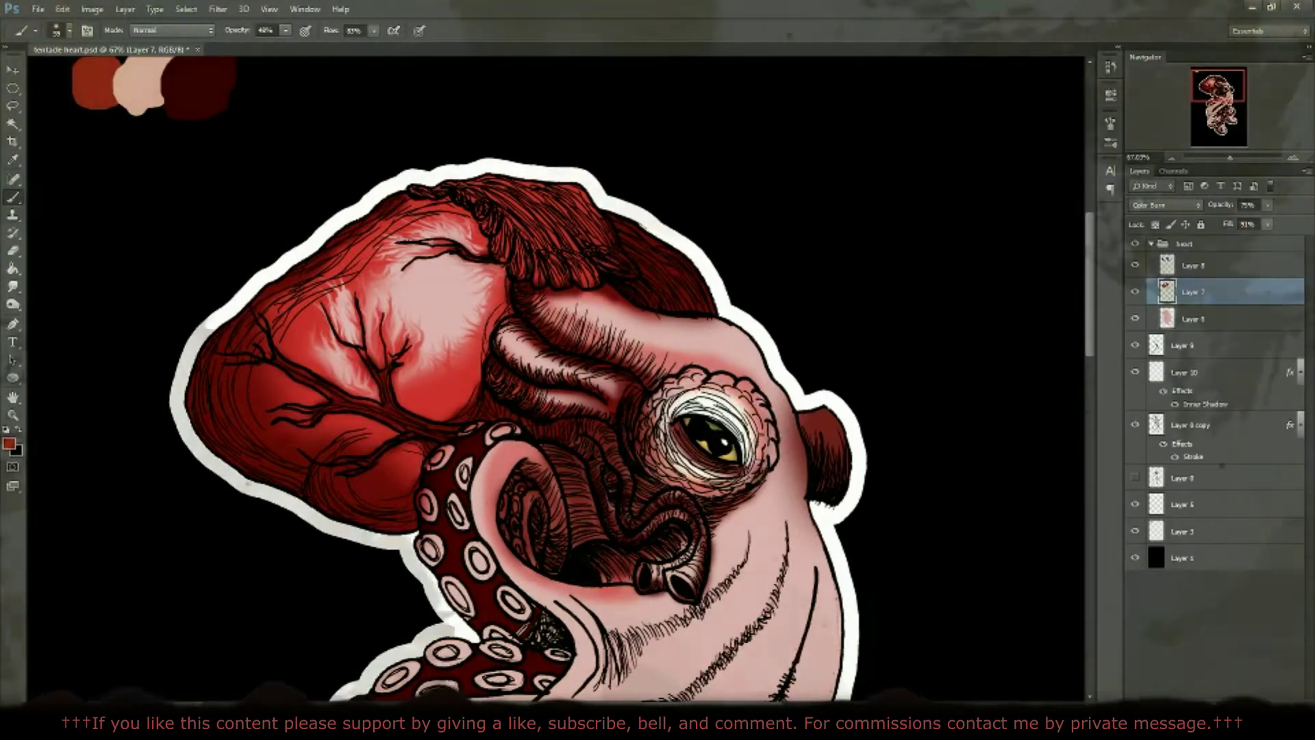
scroll(771, 346, down, 3)
scroll(770, 346, down, 5)
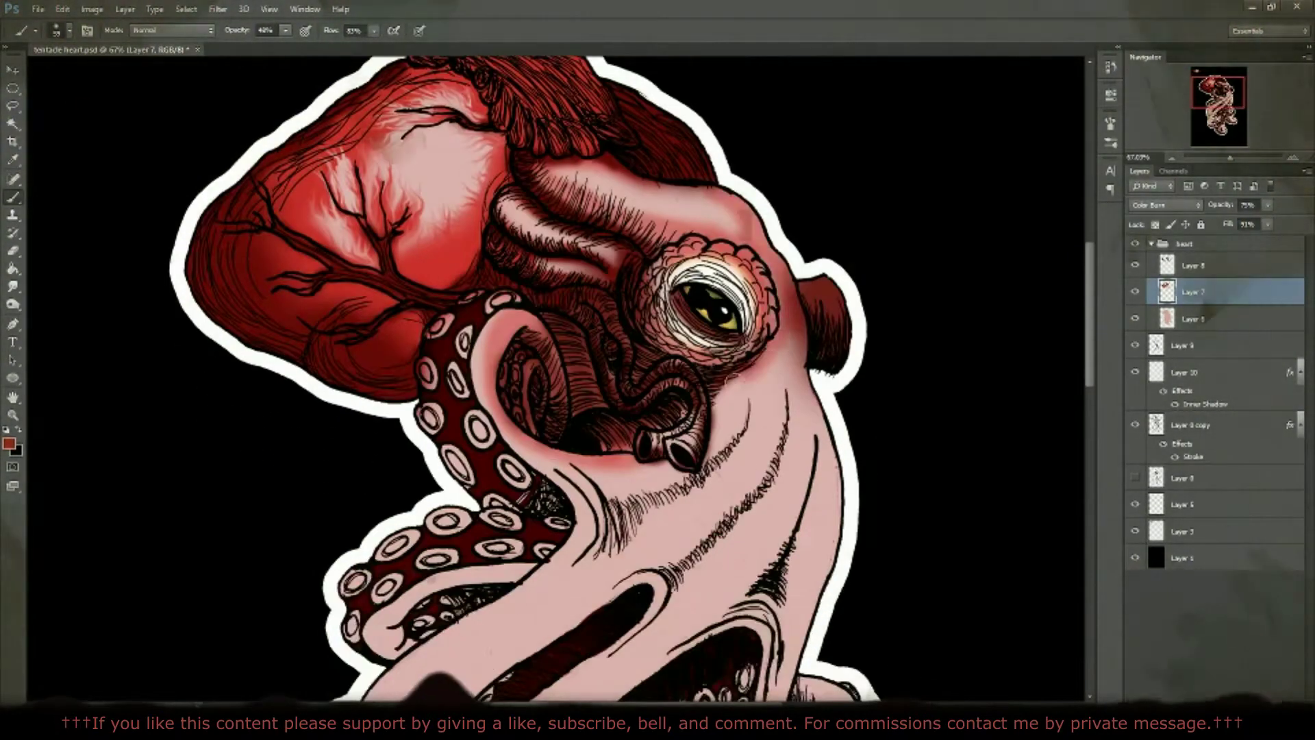
scroll(771, 346, down, 10)
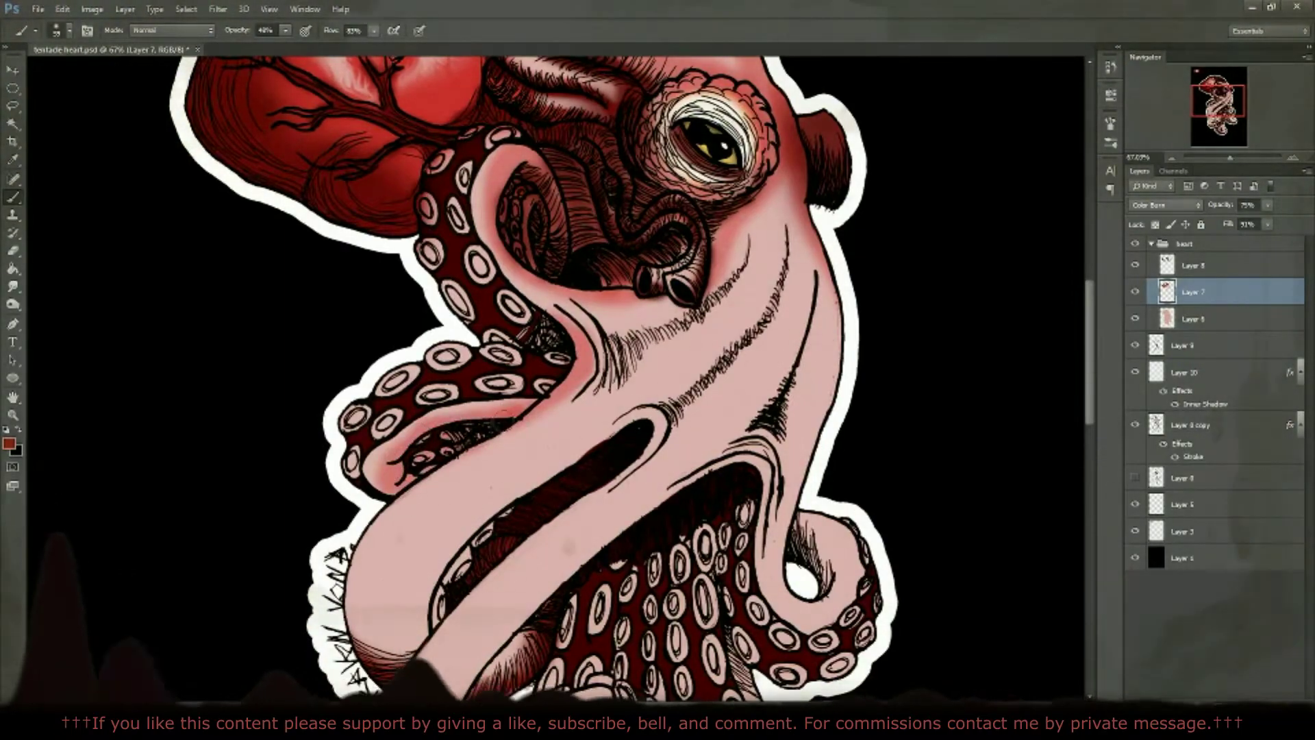
scroll(350, 506, down, 4)
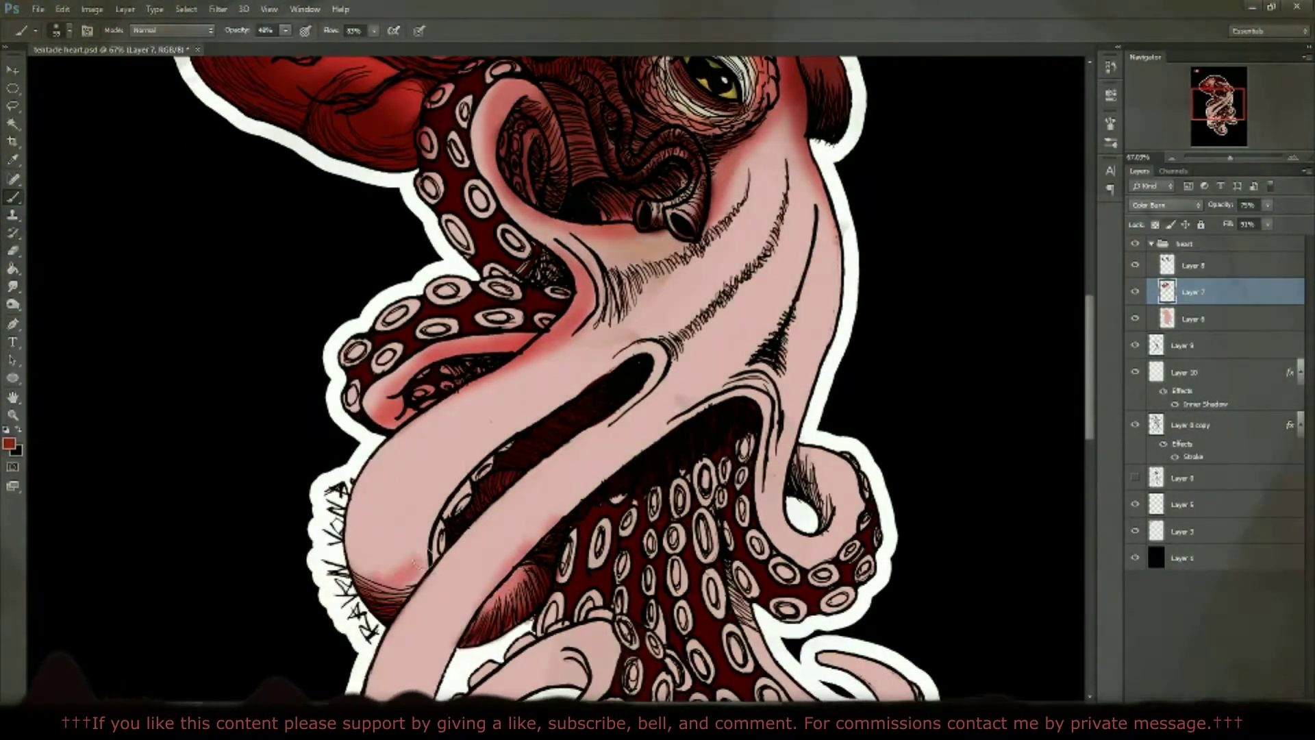
drag(370, 527, 597, 504)
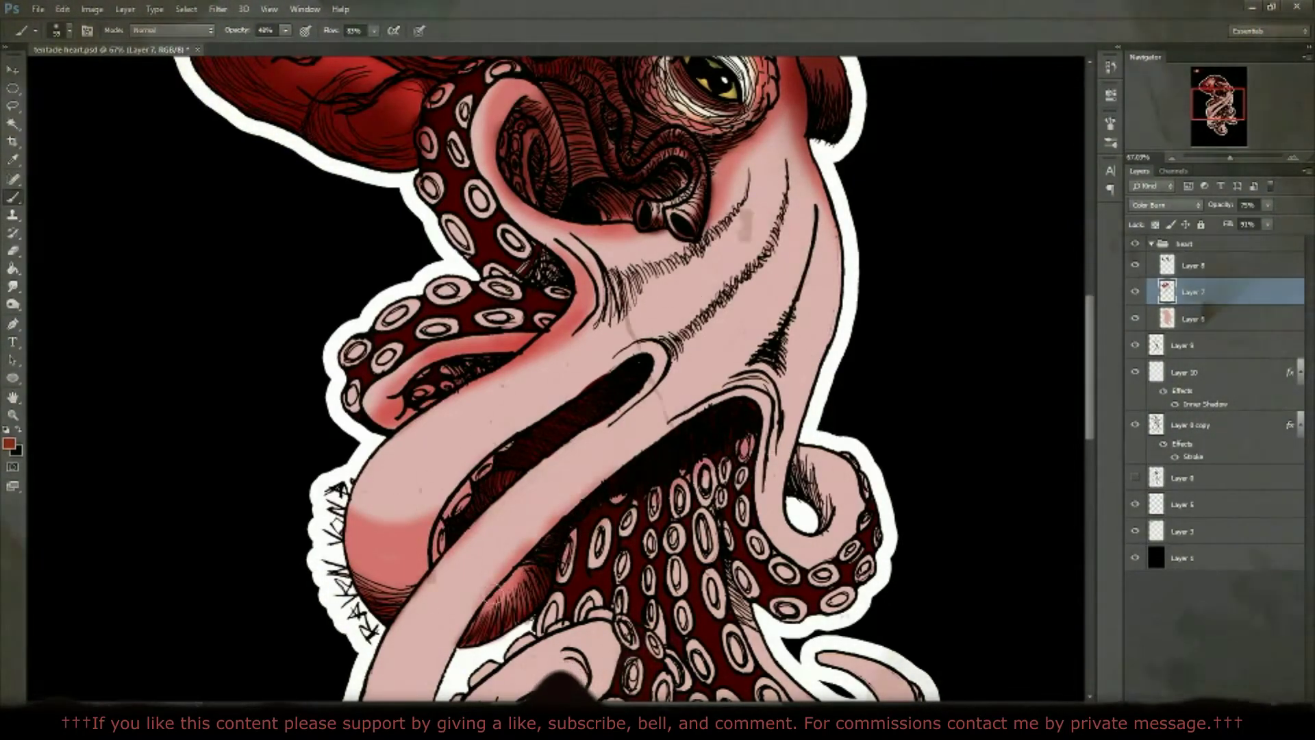
Step: Paint a red shading stroke along the octopus outline
scroll(638, 441, down, 6)
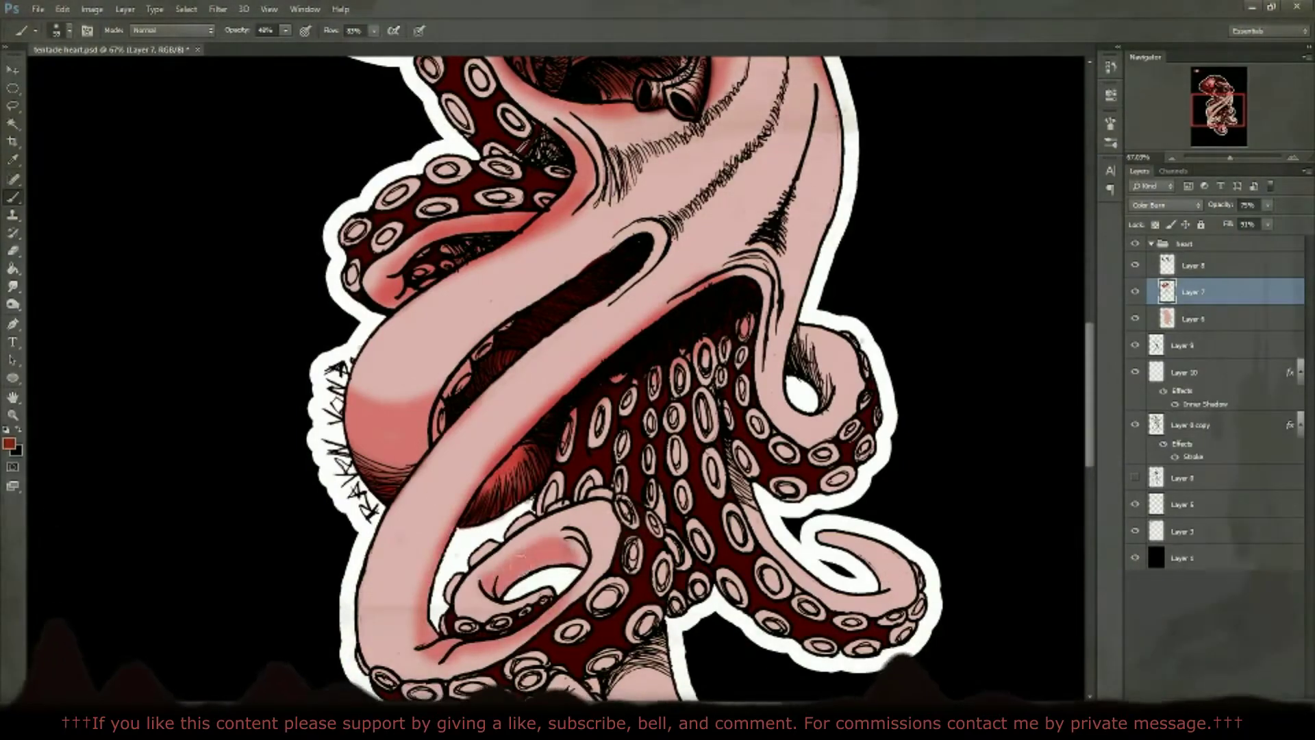
scroll(638, 376, down, 2)
scroll(639, 376, down, 4)
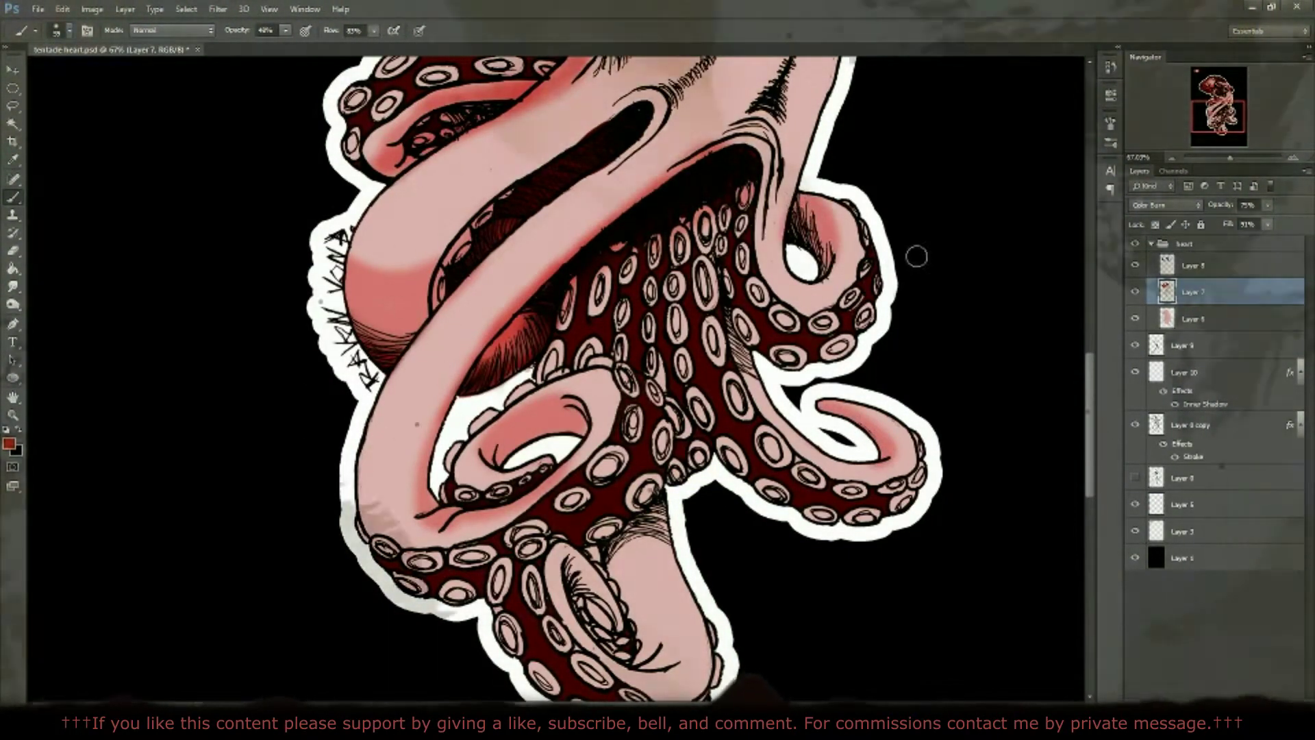
scroll(753, 343, up, 3)
scroll(579, 428, up, 3)
scroll(579, 428, up, 5)
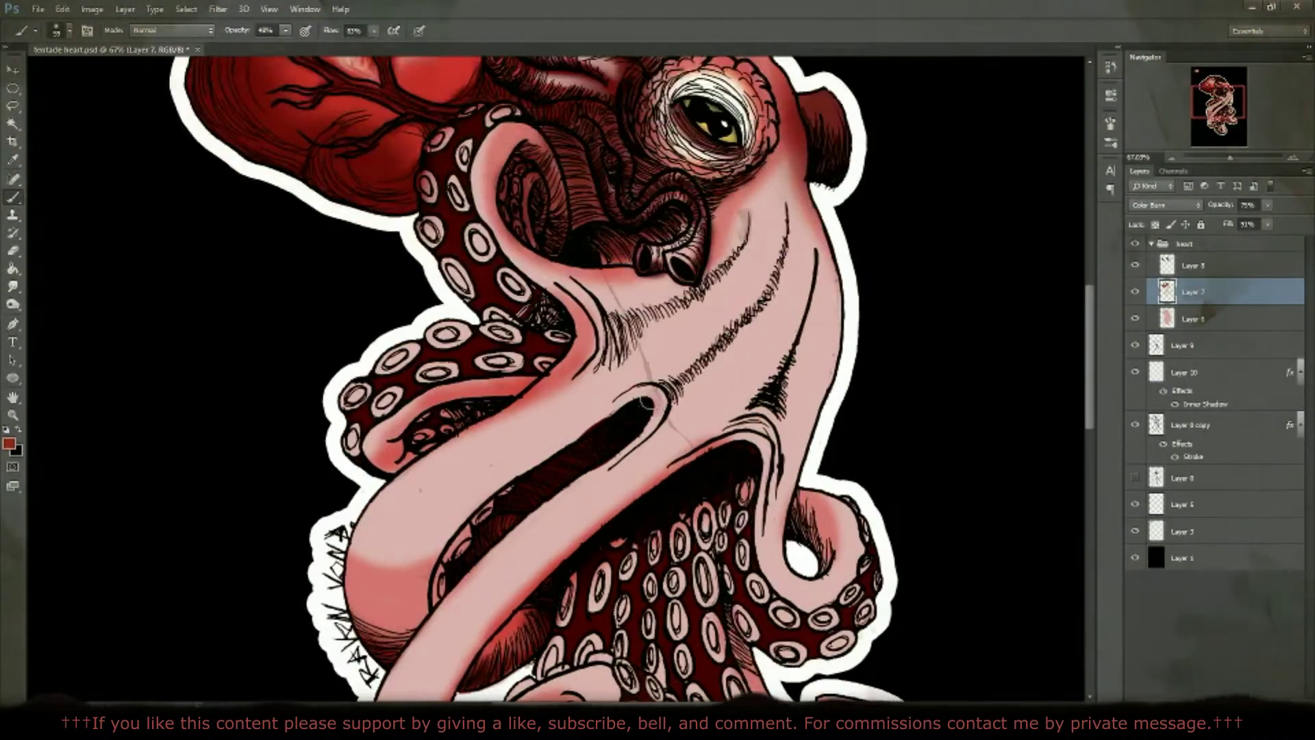
click(87, 30)
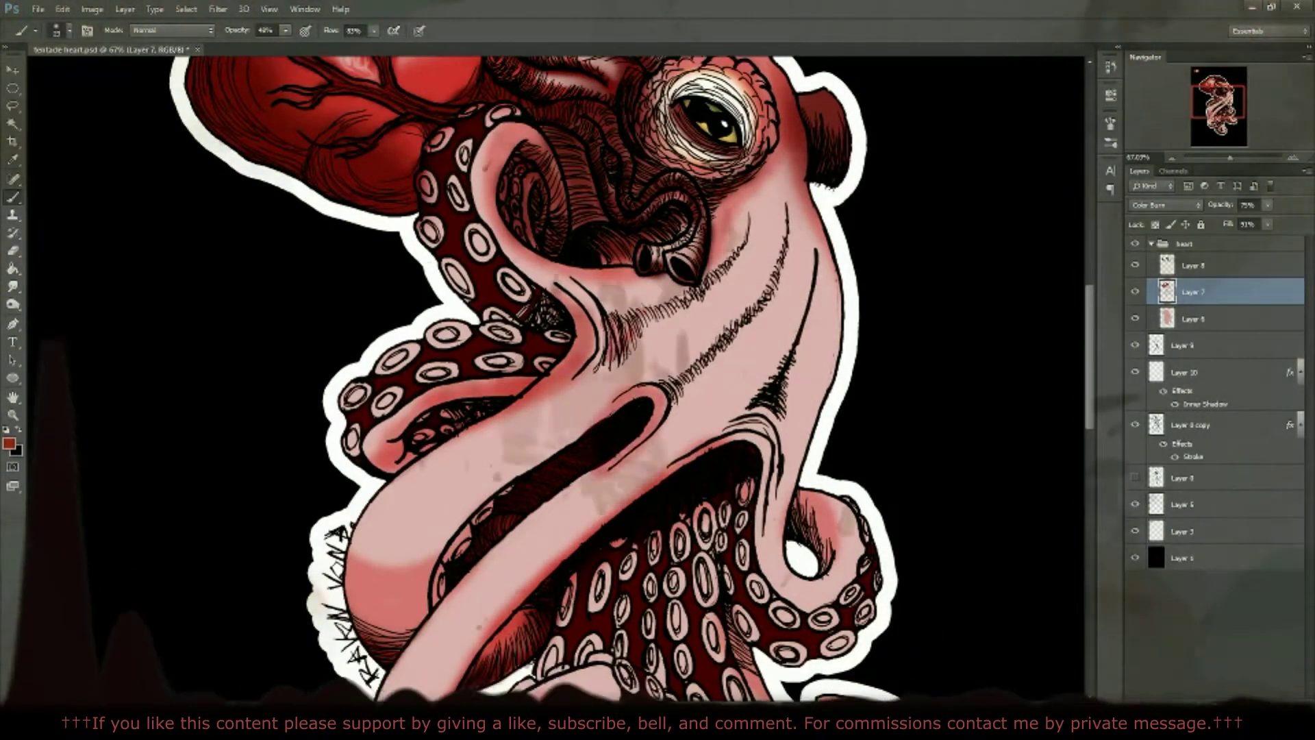
drag(784, 219, 770, 311)
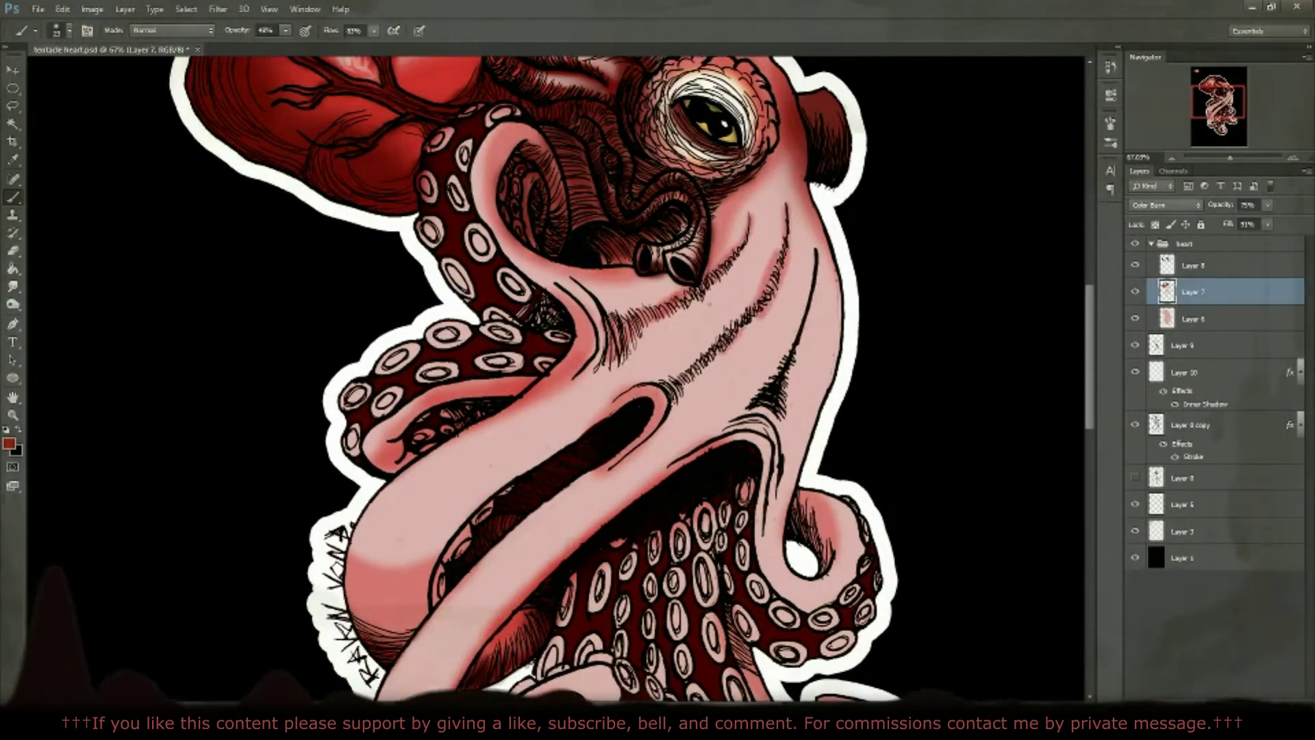
Step: Erase the stray grey patches from the pink body with a 147 px soft eraser
click(12, 250)
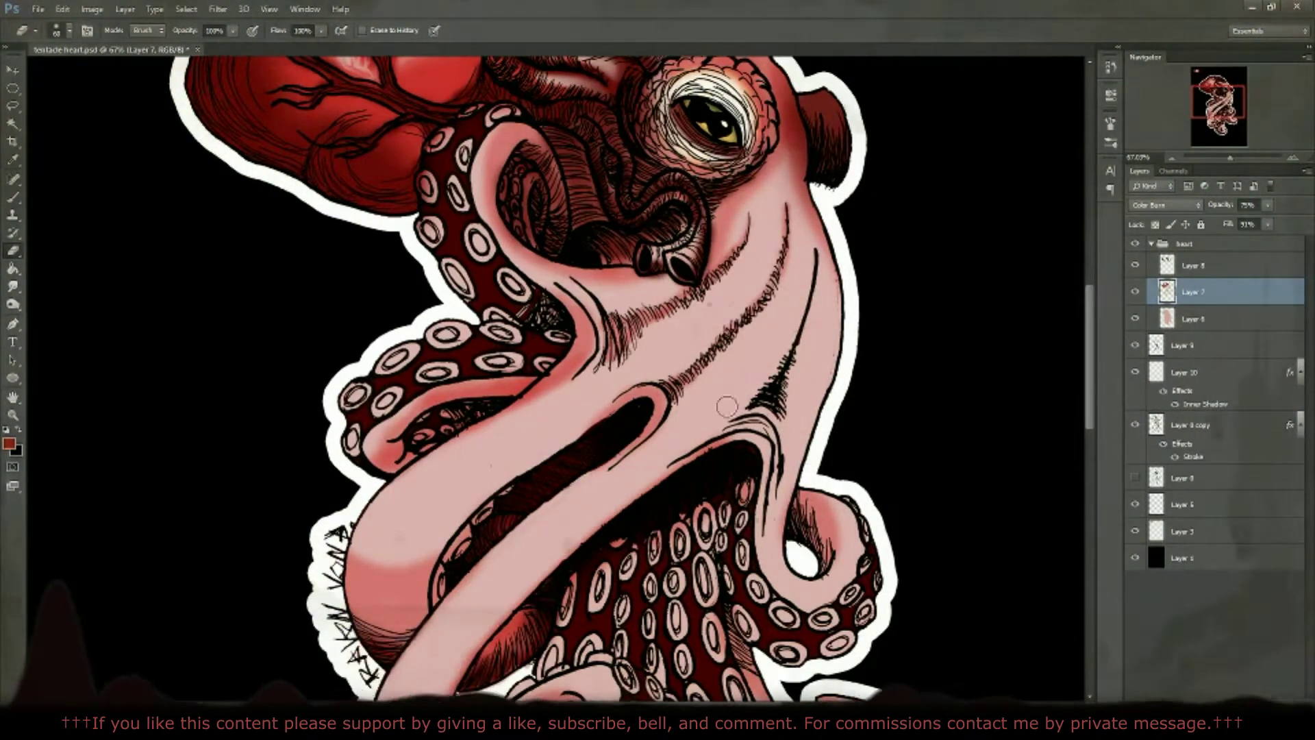
scroll(795, 322, up, 1)
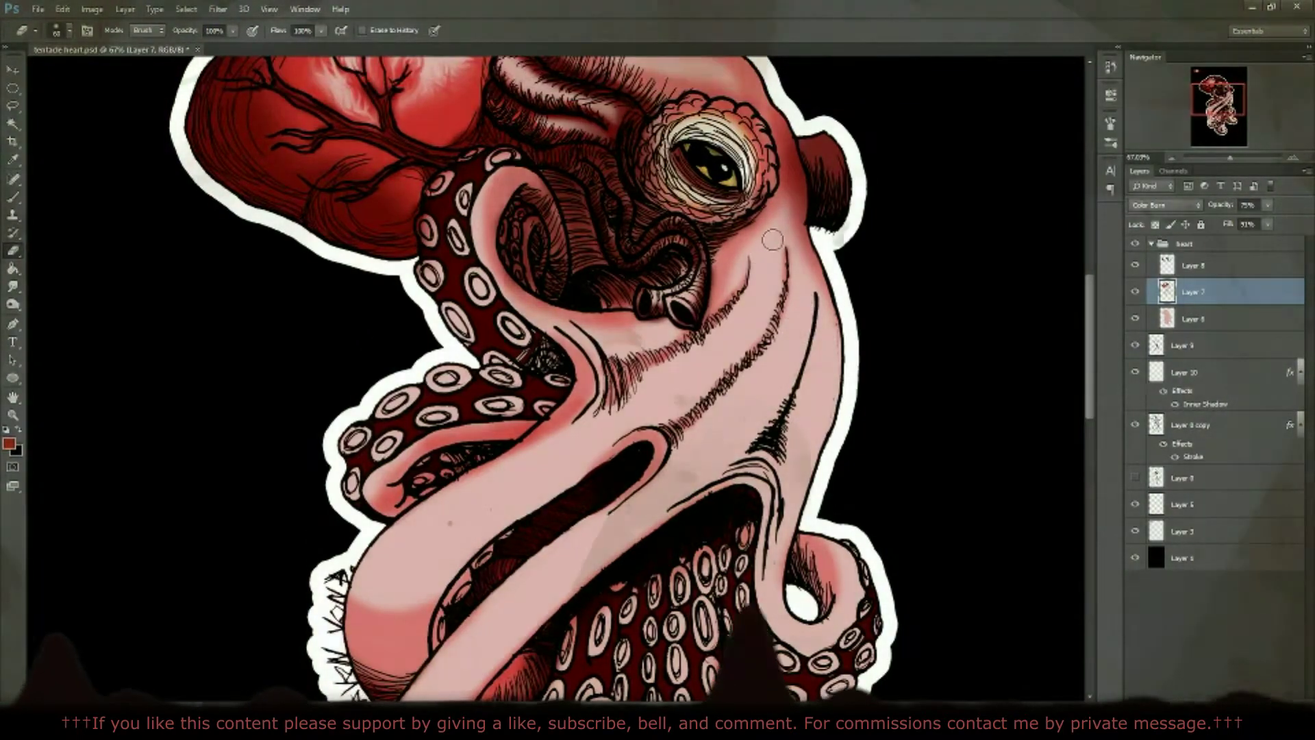
scroll(49, 260, down, 6)
scroll(49, 261, down, 3)
key(b)
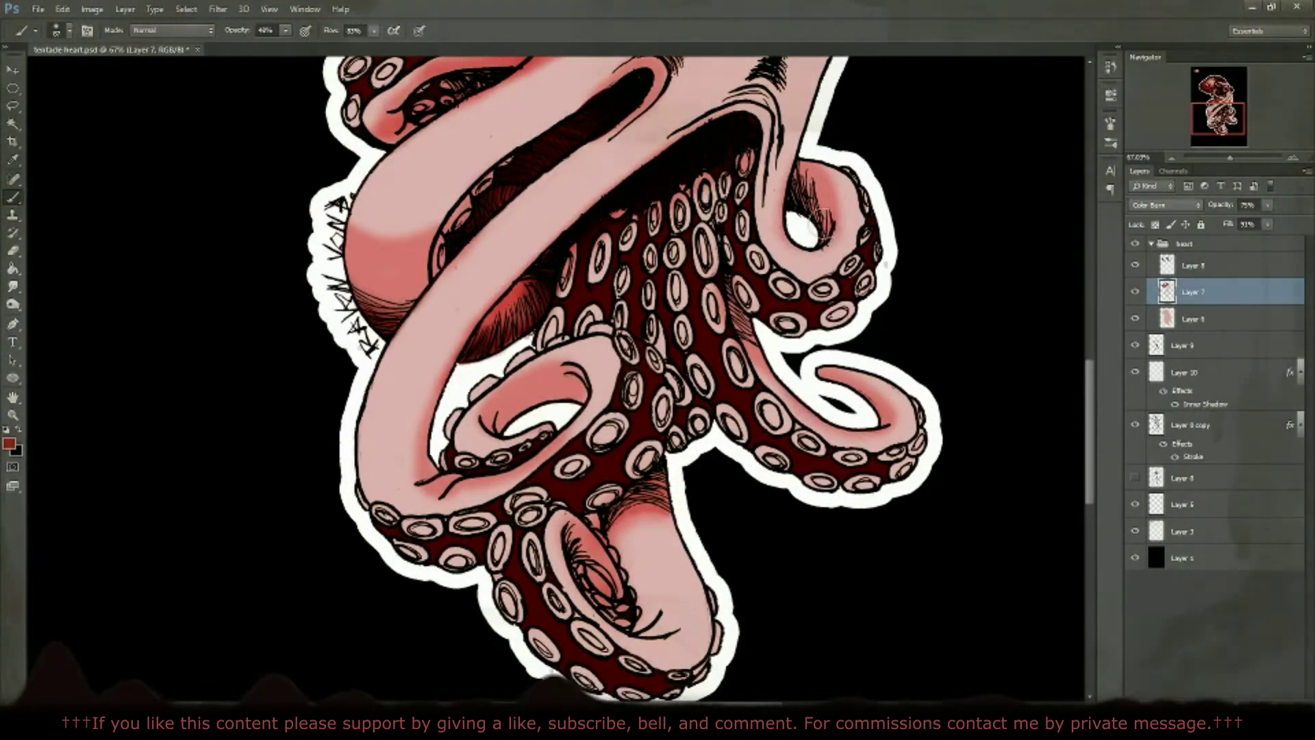
scroll(554, 376, up, 3)
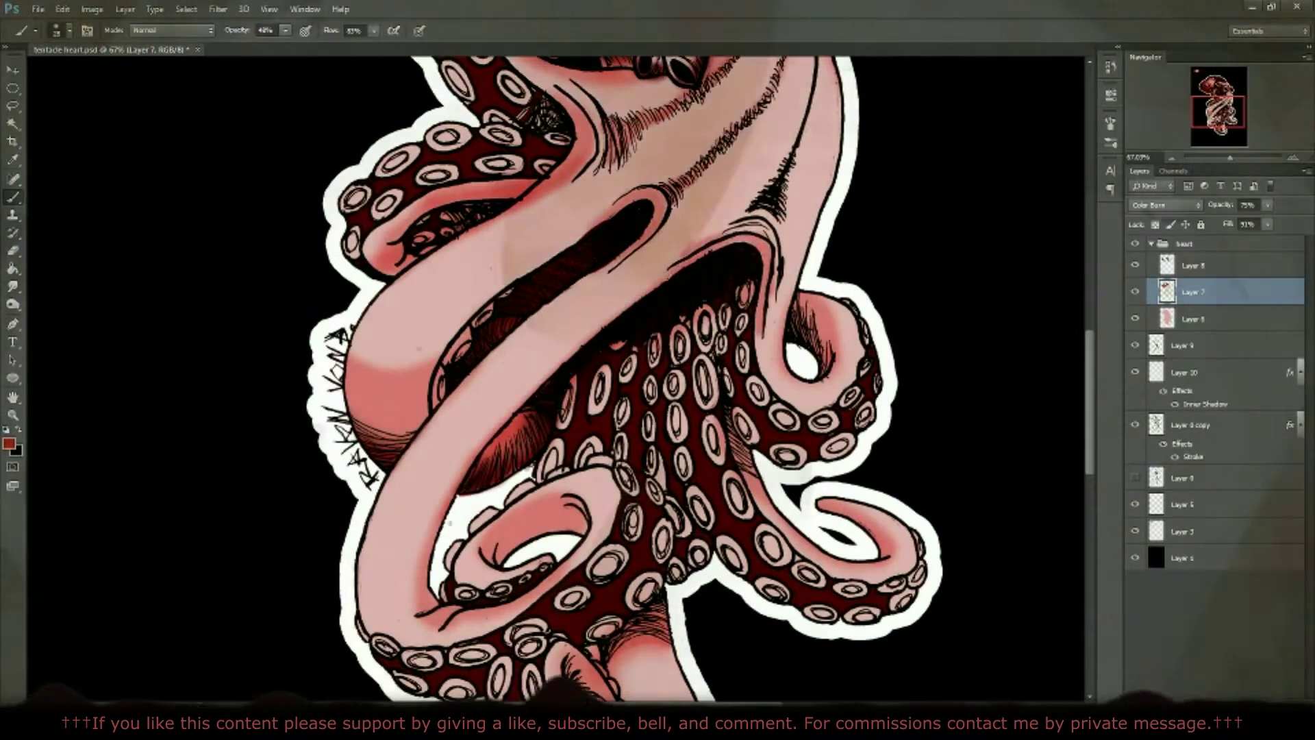
scroll(555, 377, up, 3)
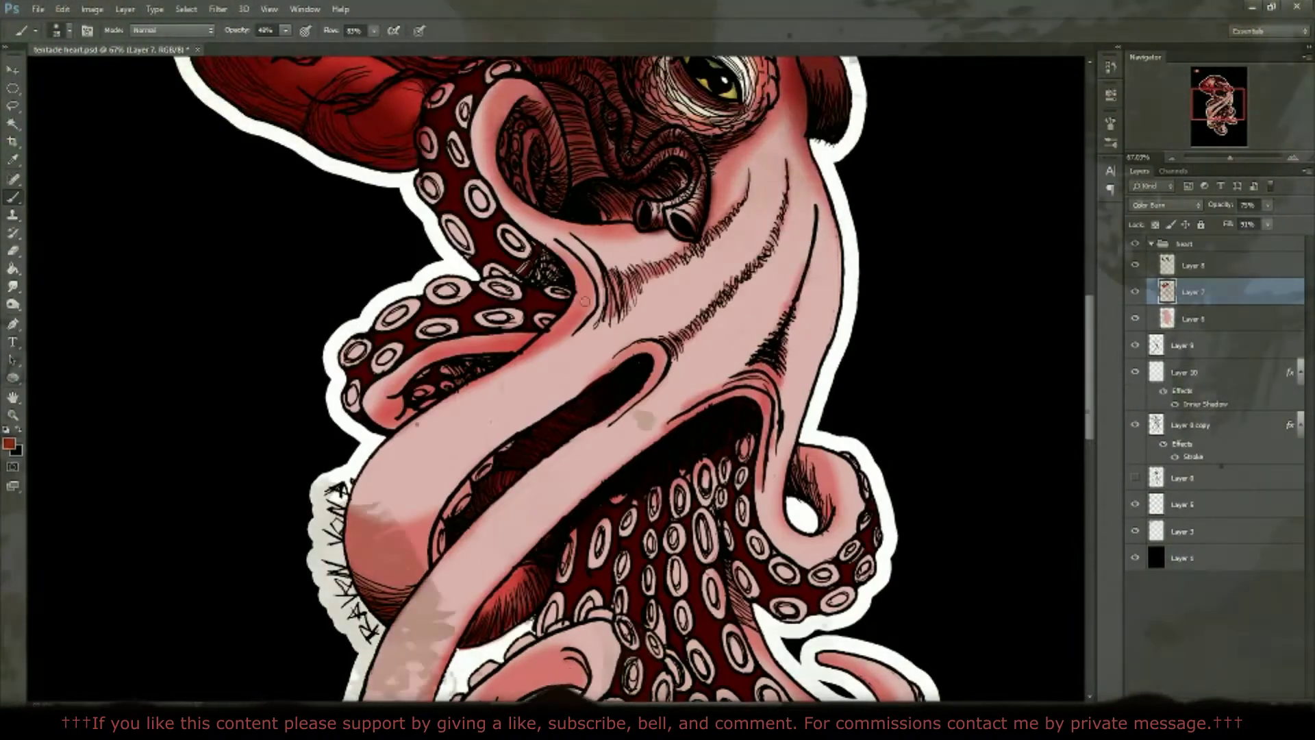
click(12, 250)
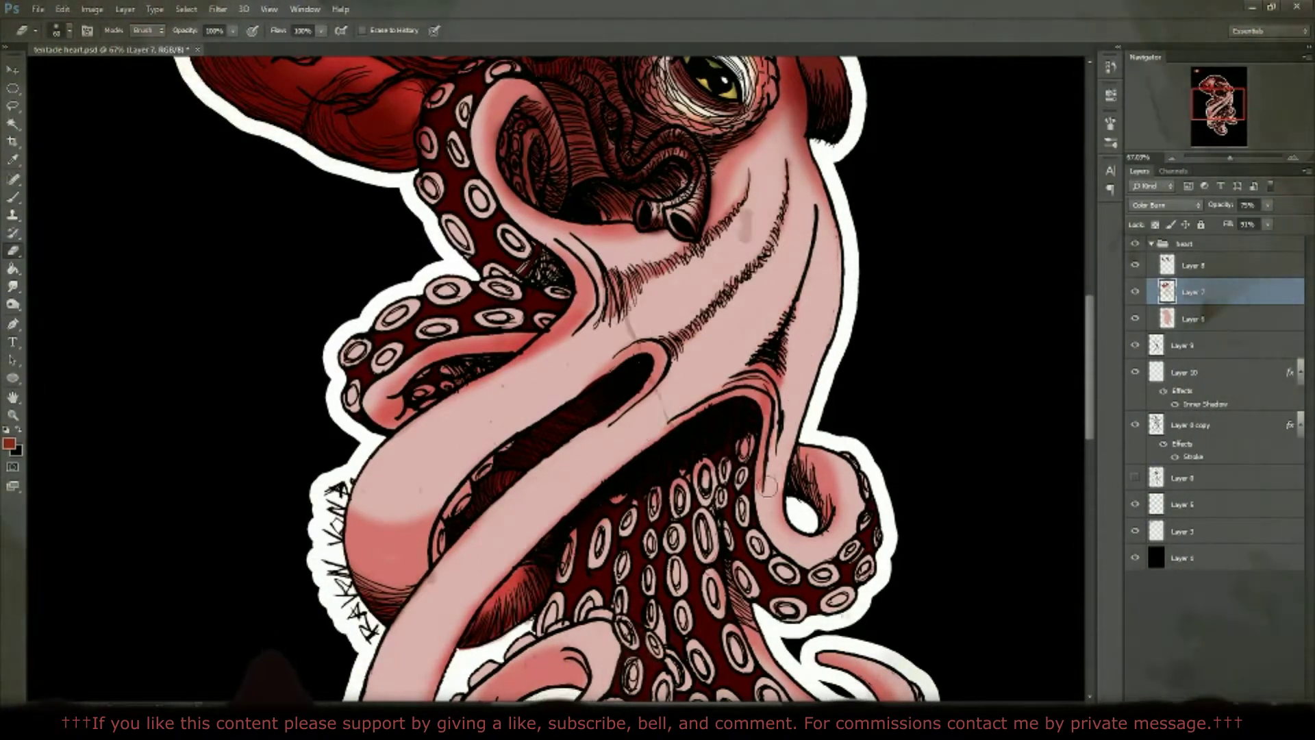
scroll(479, 343, down, 2)
click(69, 30)
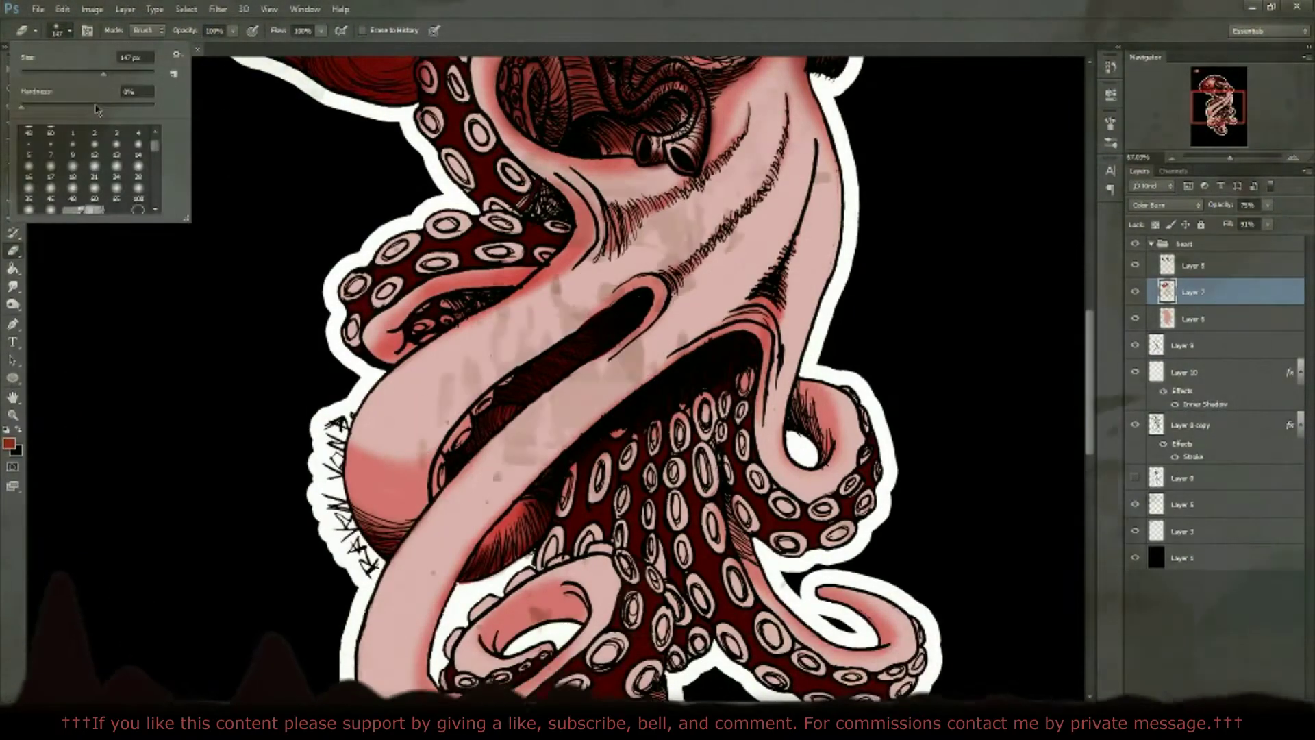
mouse_move(541, 312)
mouse_down()
mouse_move(394, 438)
mouse_move(514, 329)
mouse_move(562, 384)
mouse_up()
key(Return)
Step: Erase the remaining grey patches from the body and make Layer 8 active
drag(863, 387, 685, 171)
click(1190, 425)
drag(12, 124, 45, 136)
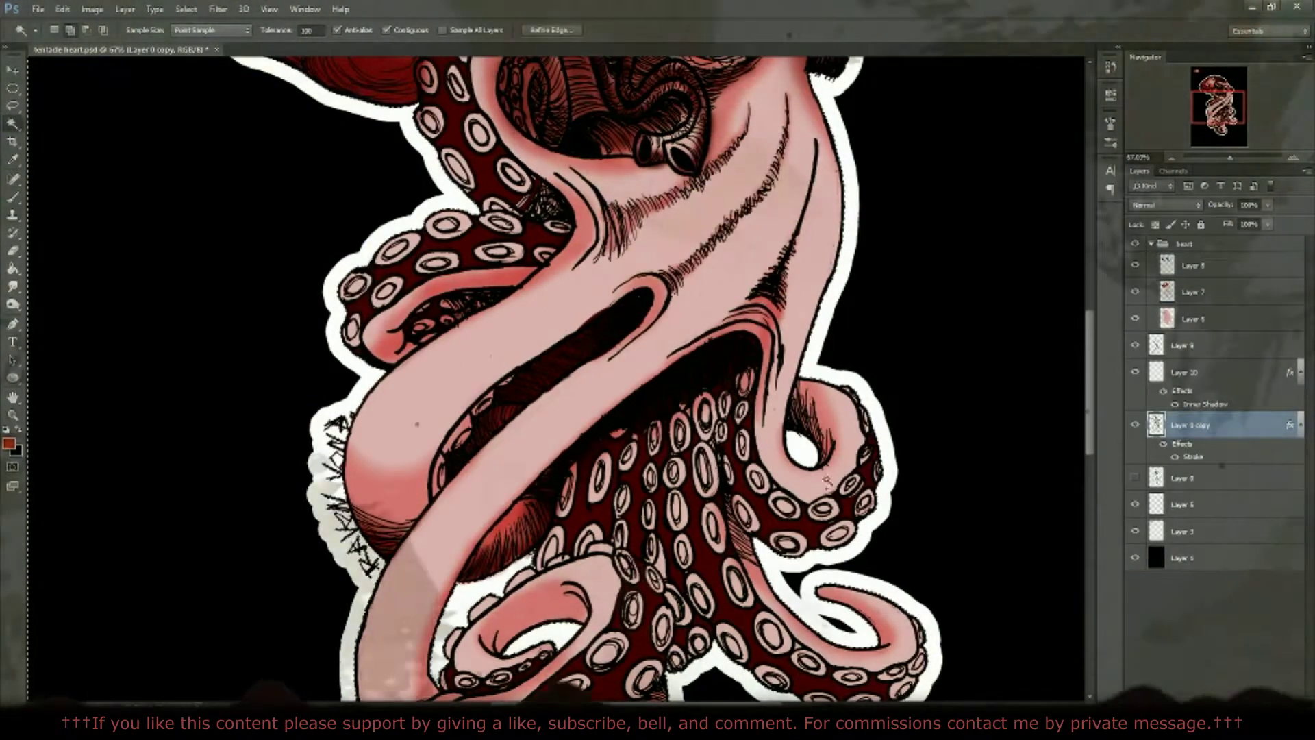
click(1206, 265)
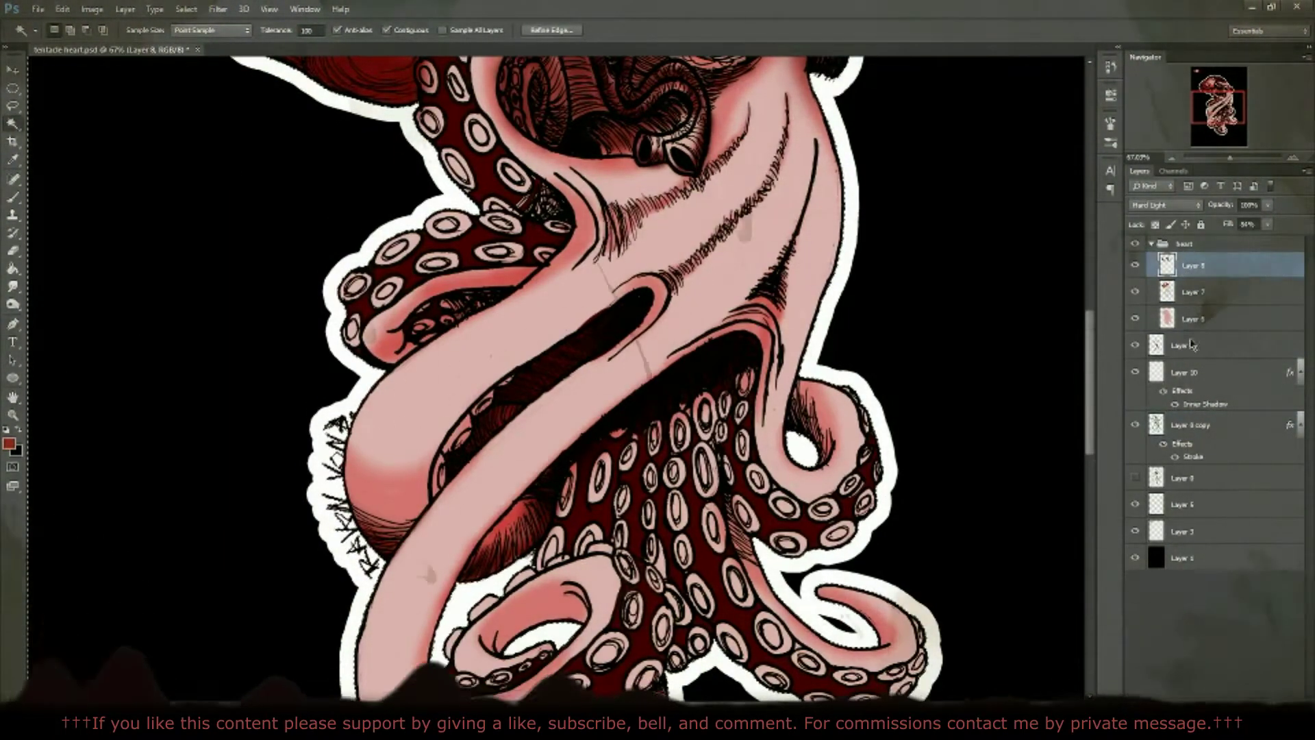
drag(1248, 164, 1226, 243)
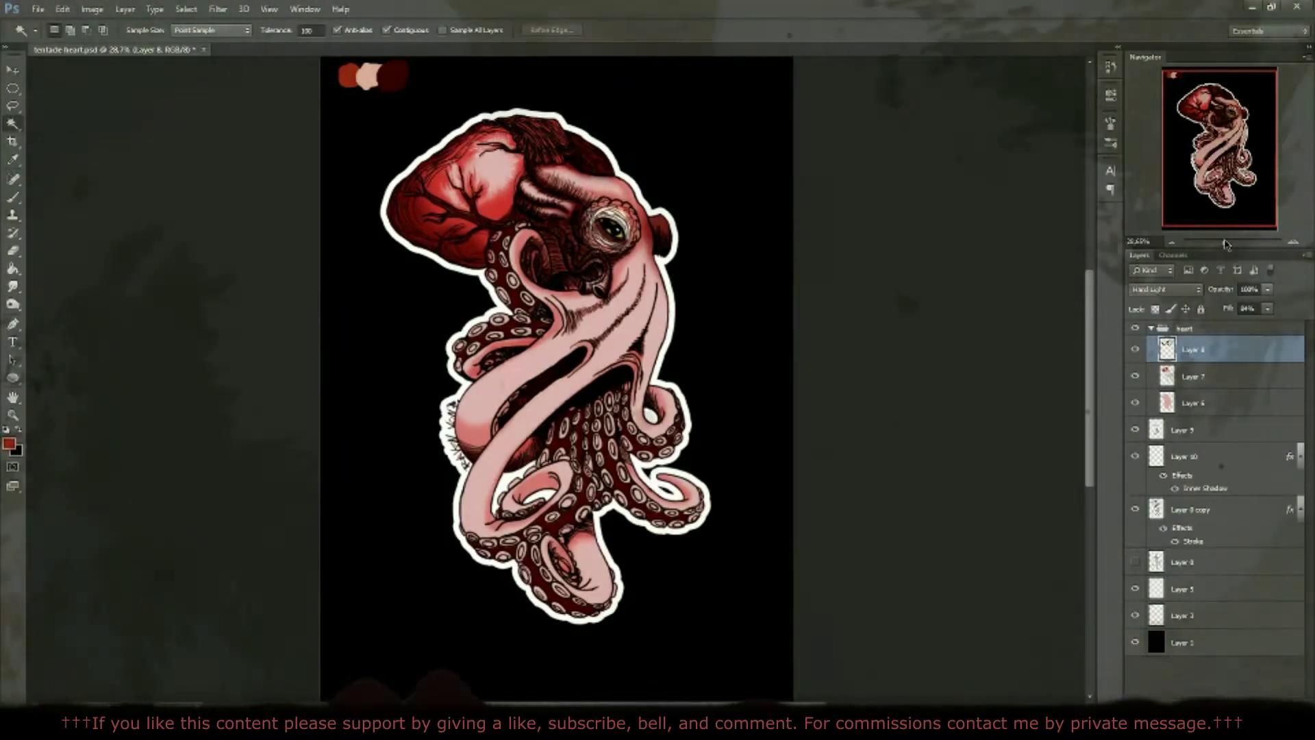
Step: Duplicate Layer 6, try lighter blend modes, and hide Layer 10
right_click(1195, 402)
key(Return)
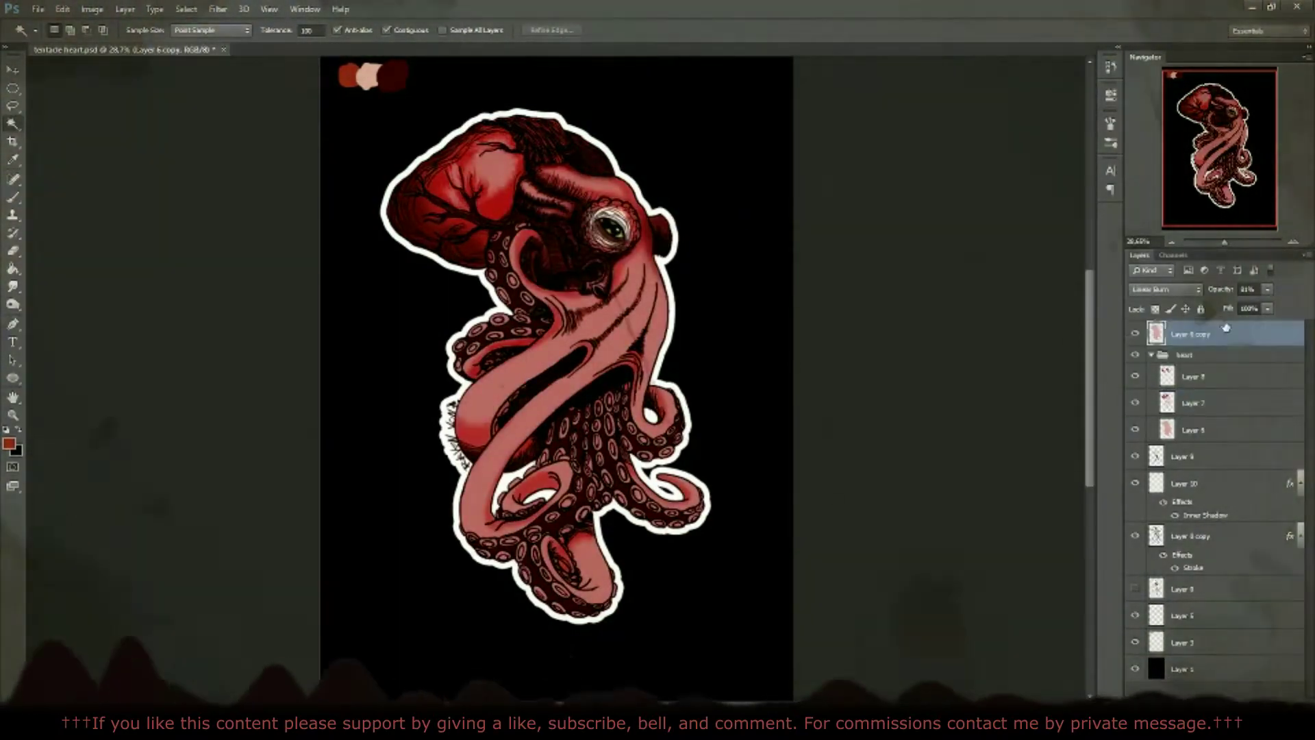
key(shift+plus)
key(shift+plus)
key(shift+plus)
key(shift+plus)
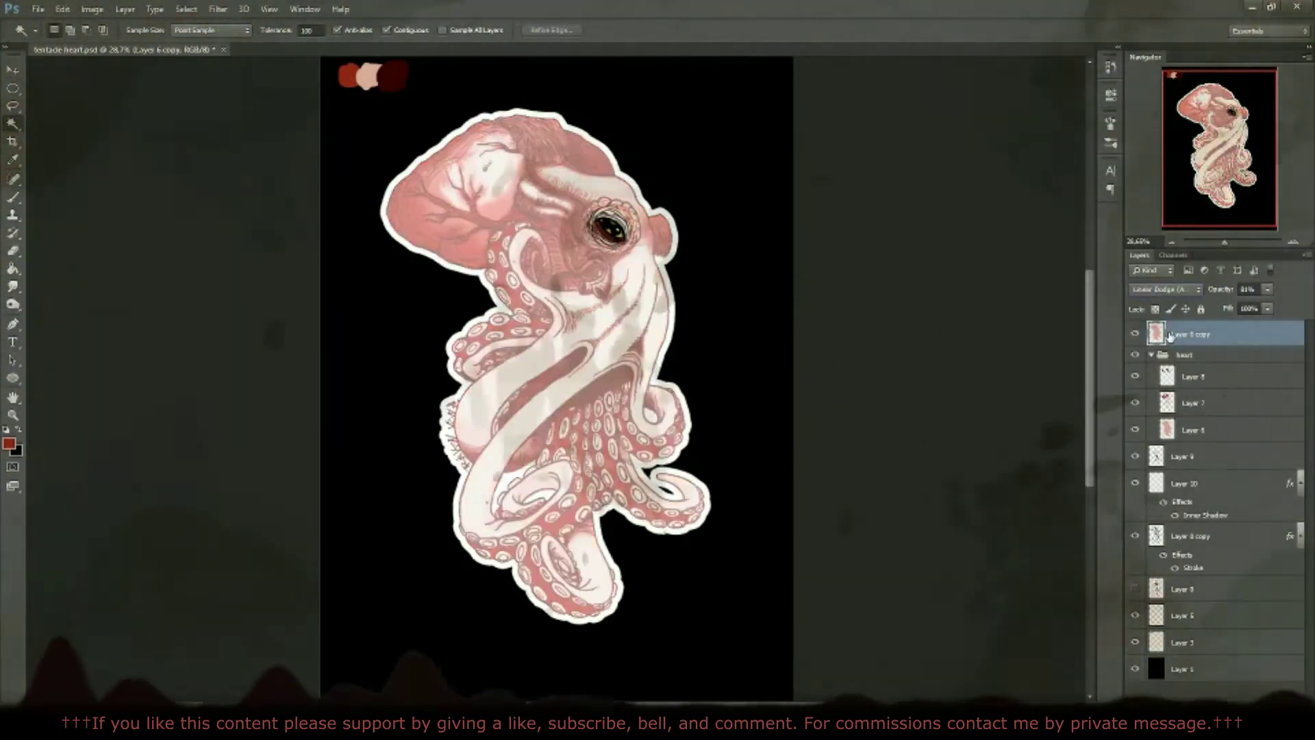
key(shift+plus)
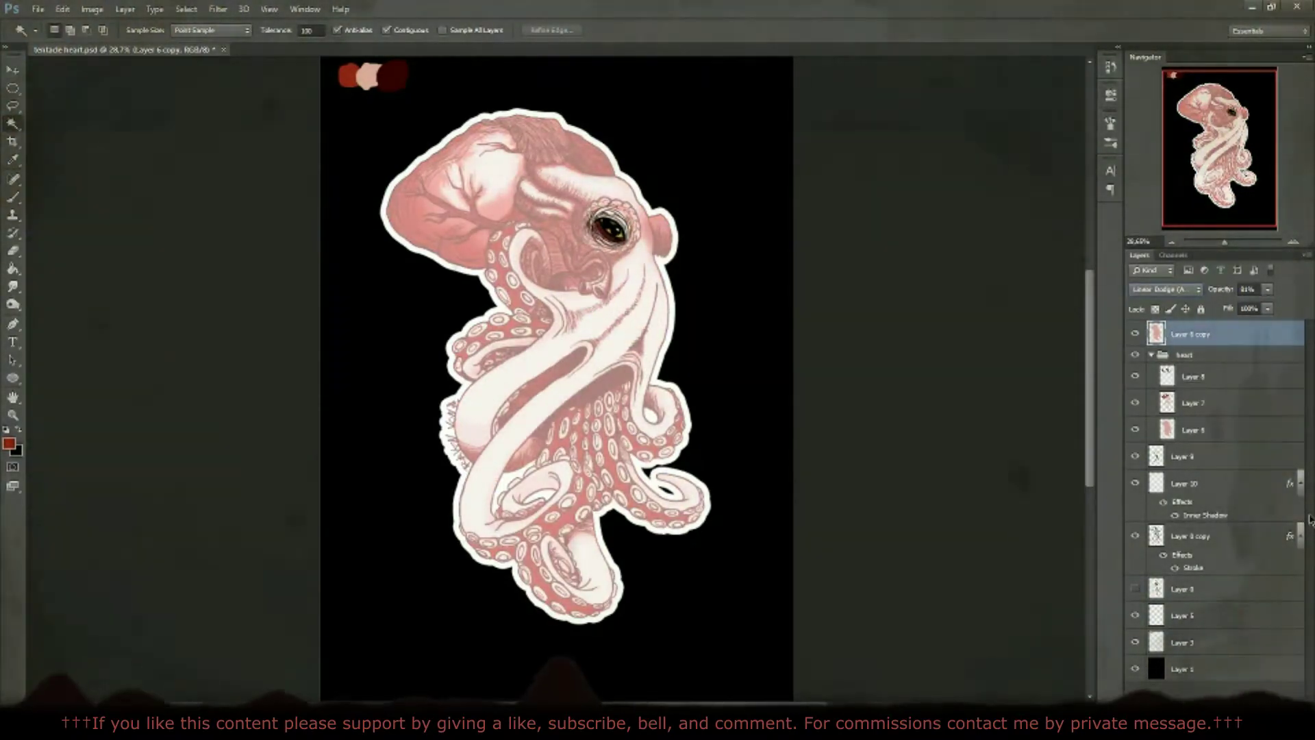
click(1134, 335)
click(1134, 484)
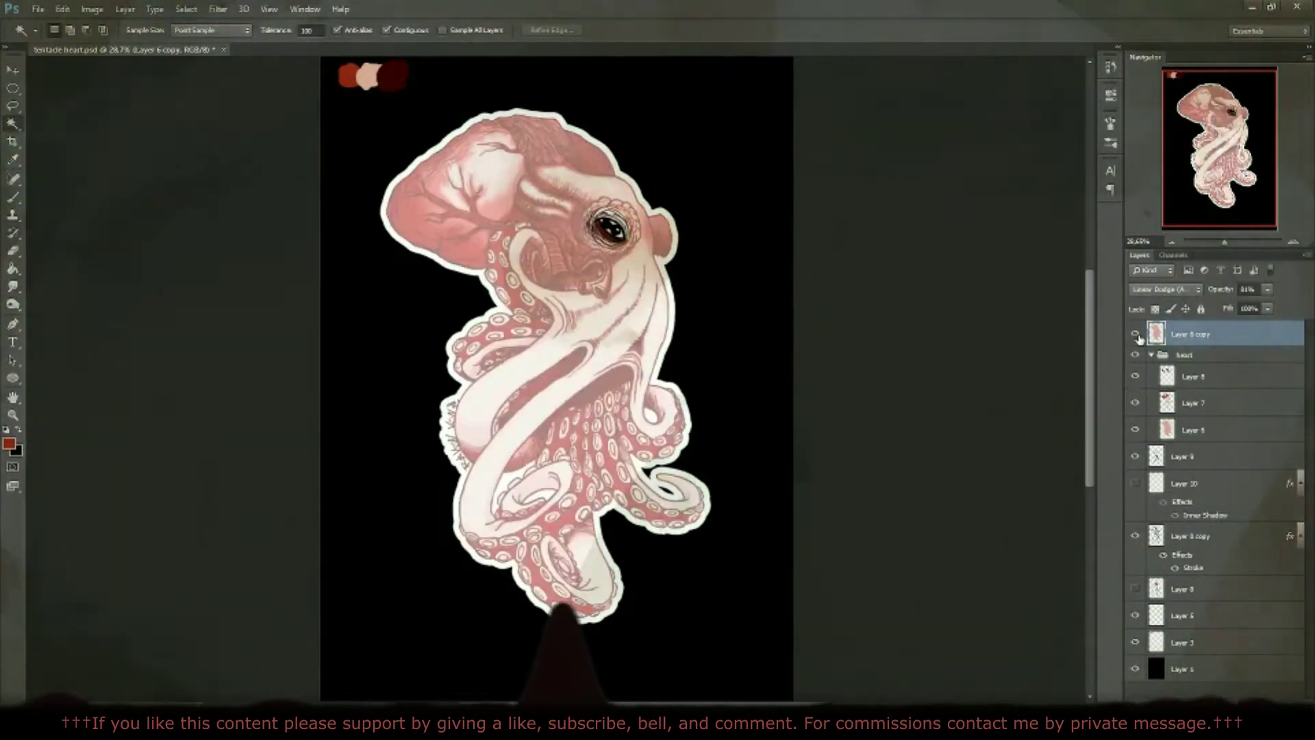
click(1135, 334)
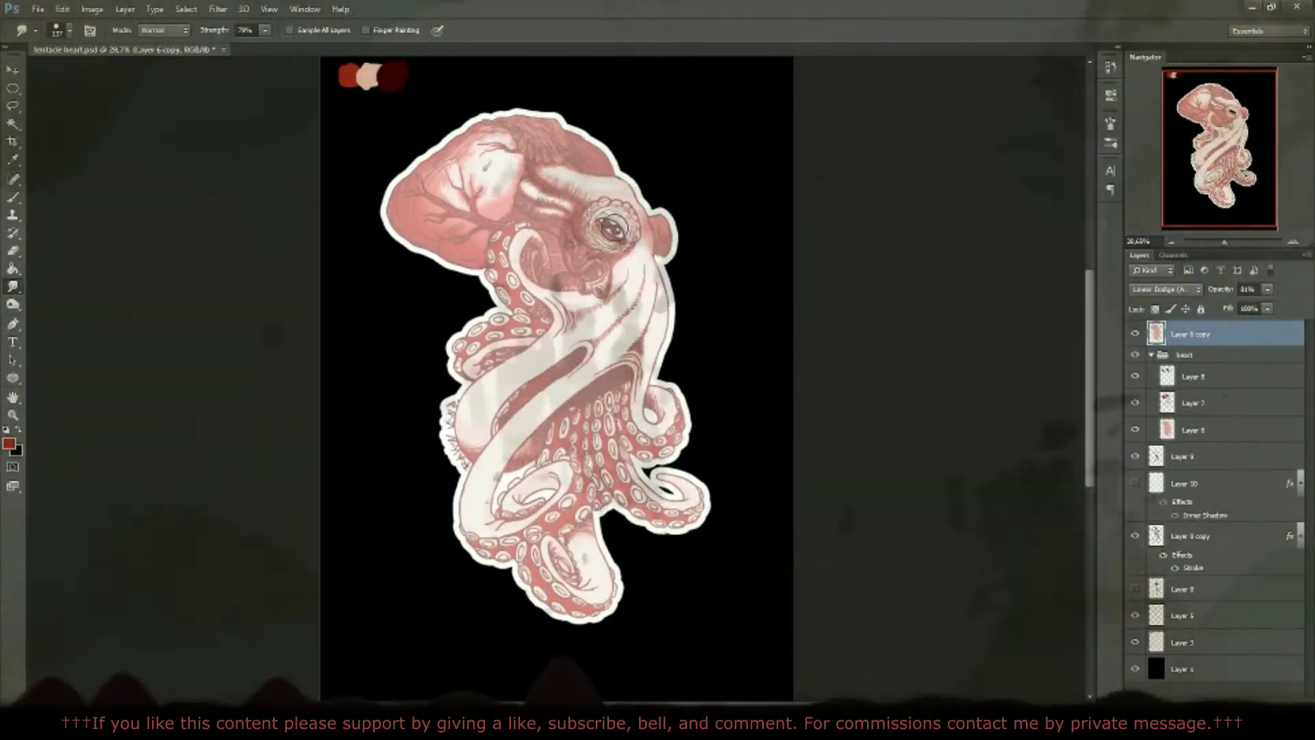
Step: Cycle Layer 6 copy's blend modes, settling on Divide at 35% opacity
click(1165, 289)
click(1185, 336)
key(Down)
key(Down)
key(Down)
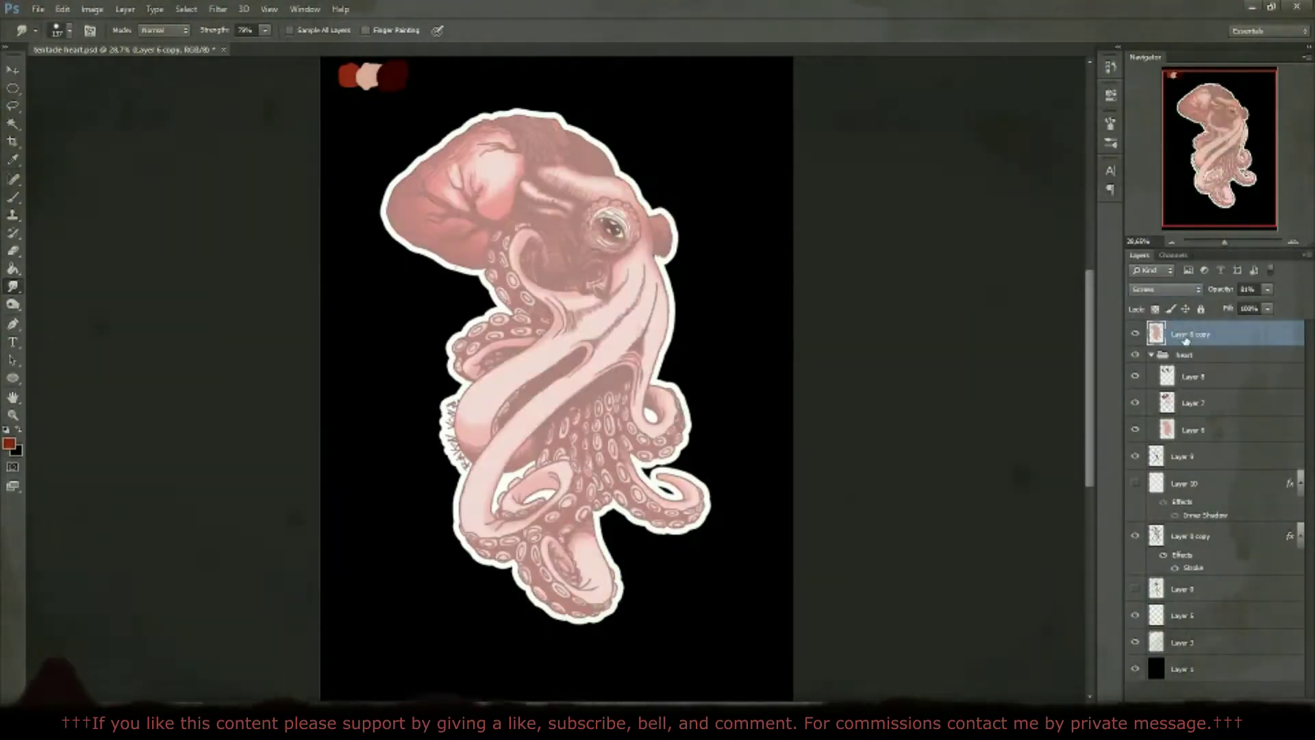
key(Down)
key(Down)
key(Down)
key(Down)
key(Down)
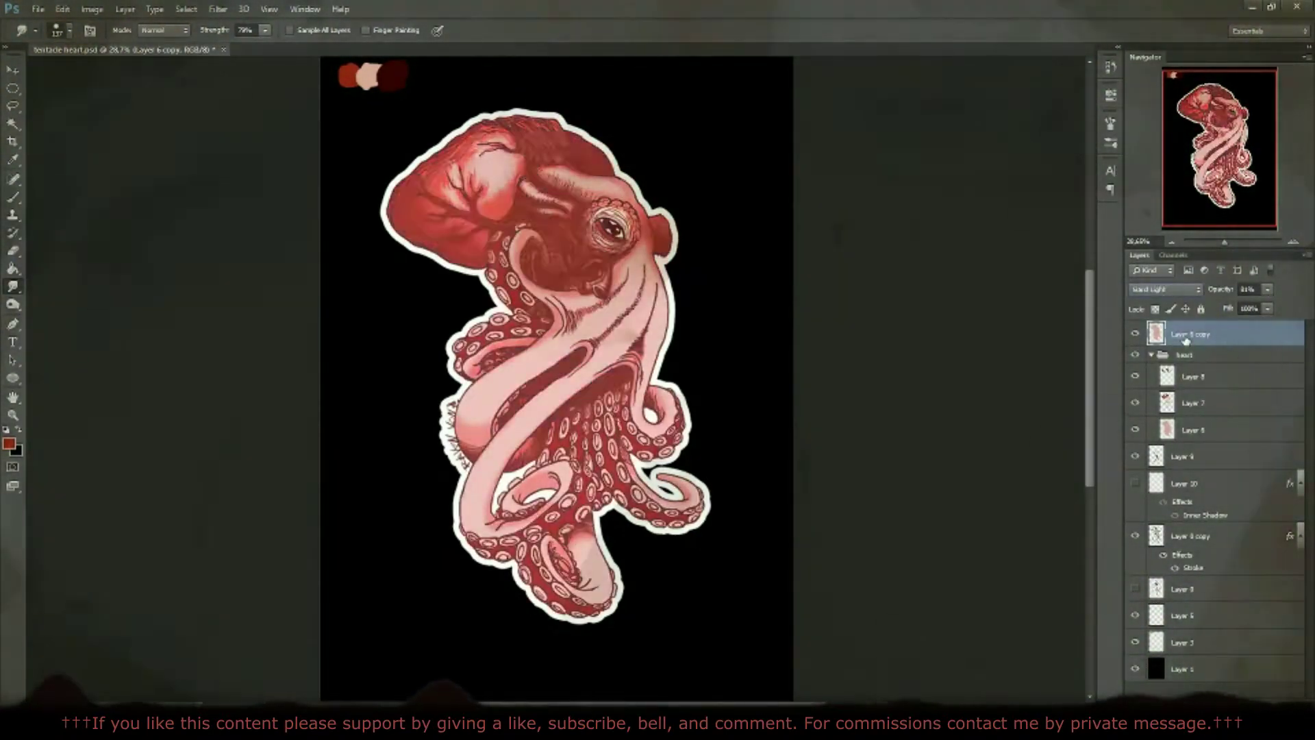
key(Down)
key(Down)
key(Down)
key(Down)
key(Down)
key(Down)
key(Down)
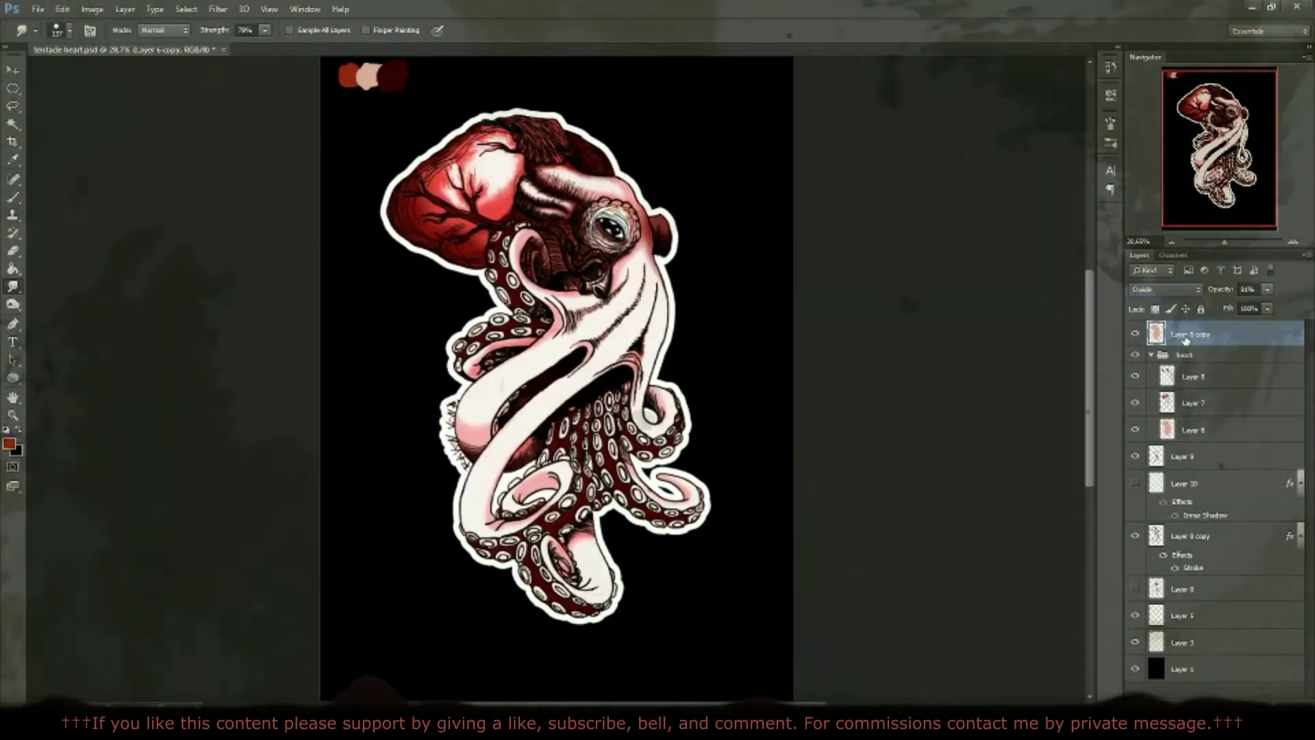
click(1132, 334)
click(1134, 334)
click(1134, 334)
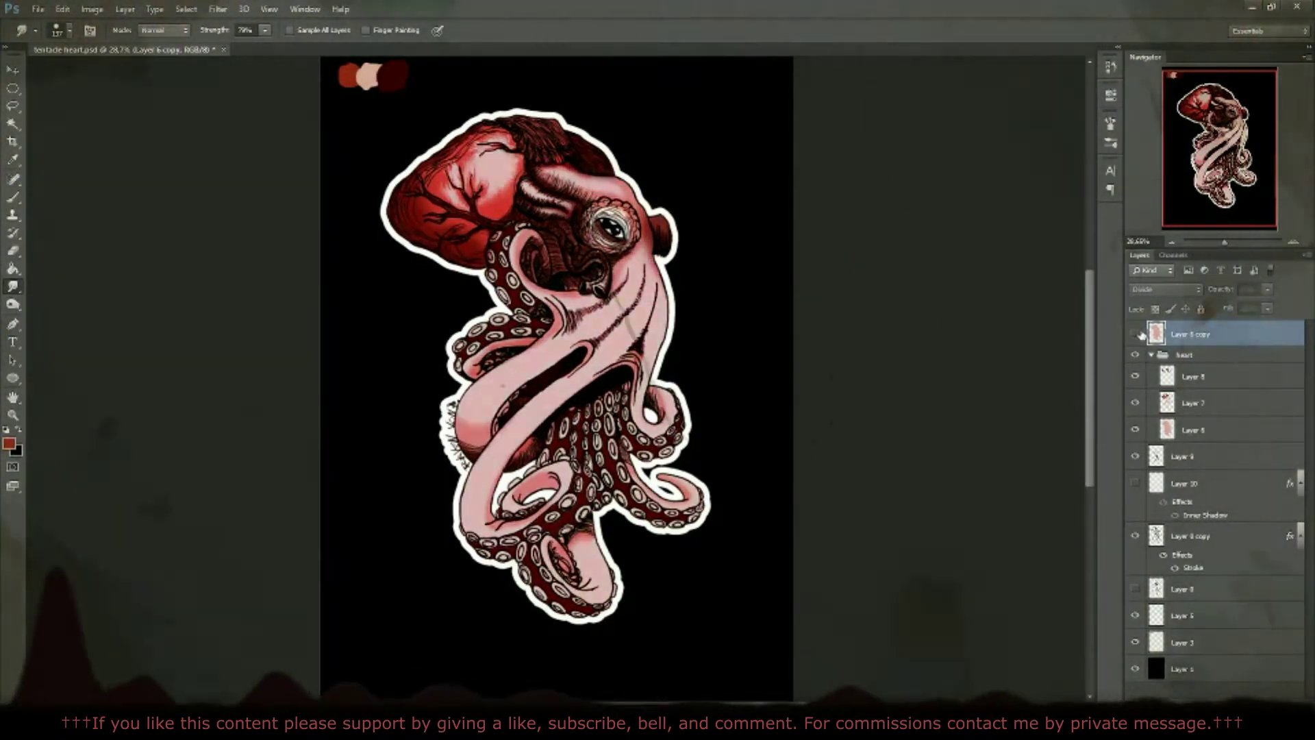
click(1135, 334)
key(Down)
key(Down)
key(Down)
key(Return)
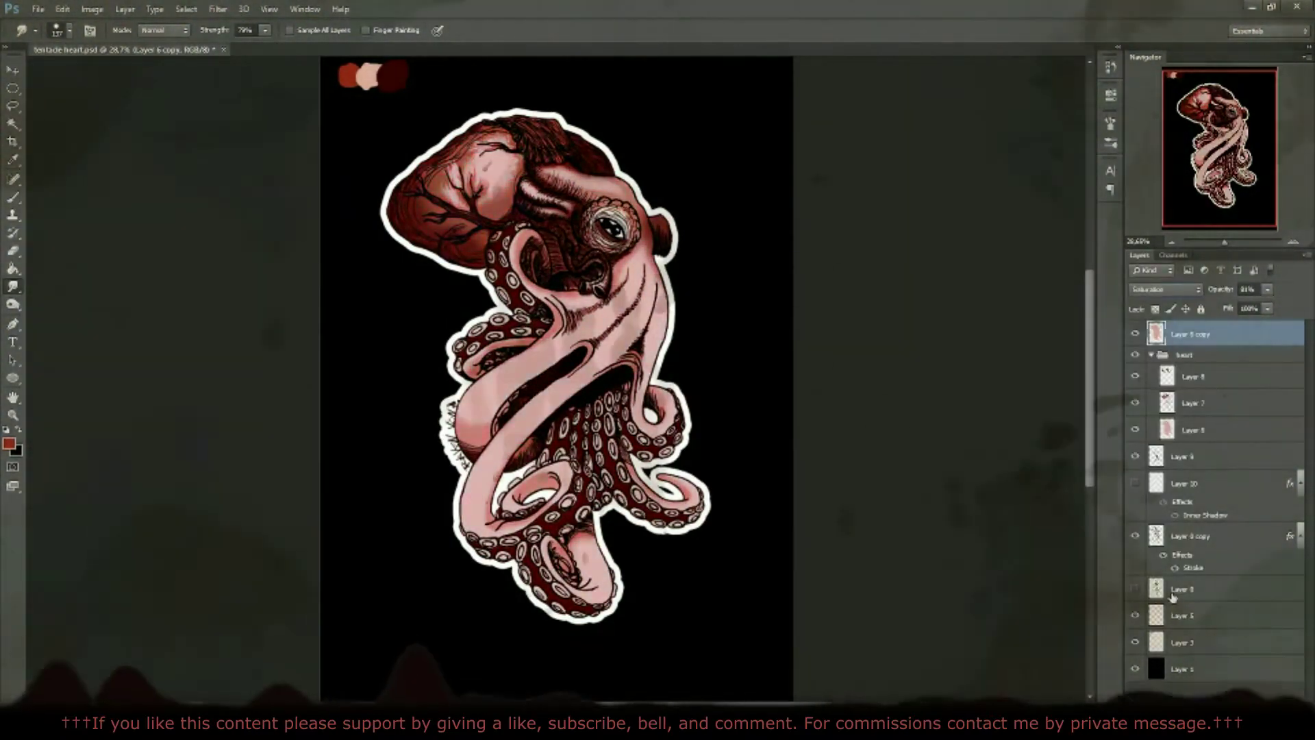
key(Up)
drag(1267, 289, 1192, 250)
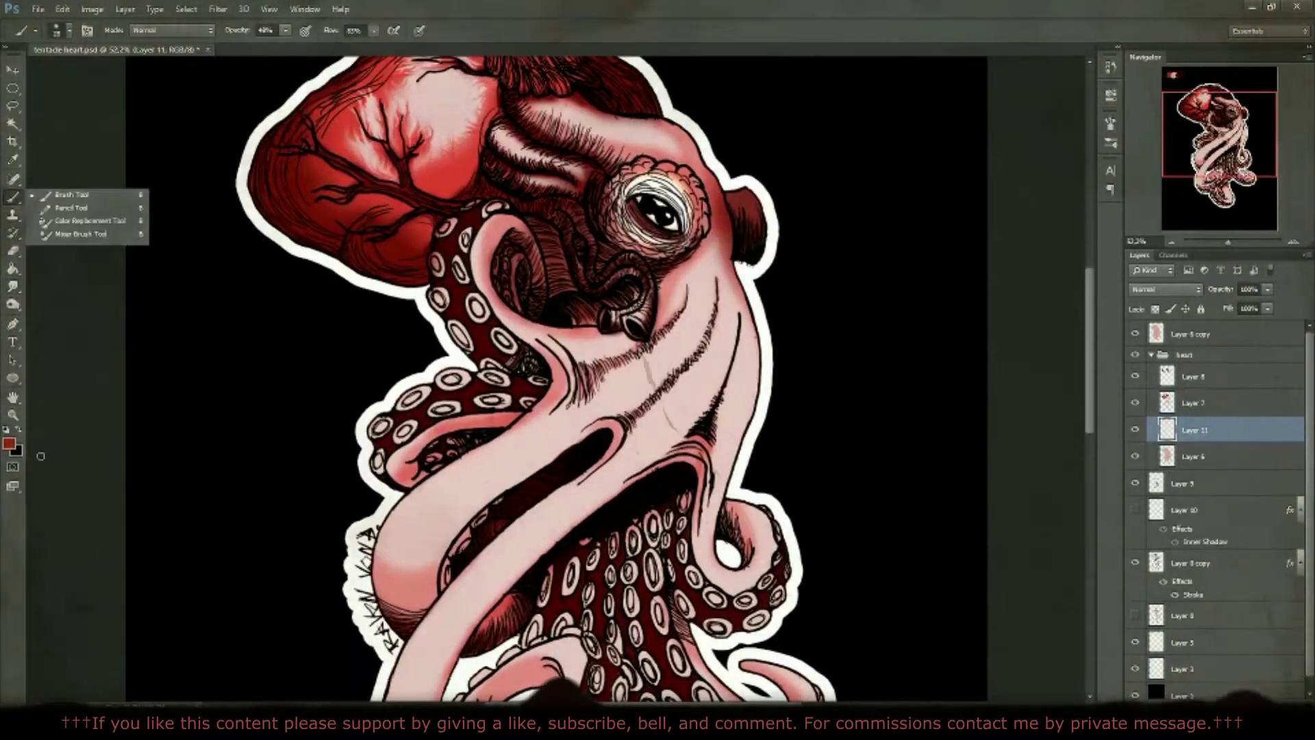
Step: Shrink the eraser to 54 px and show Layer 10 again
click(40, 456)
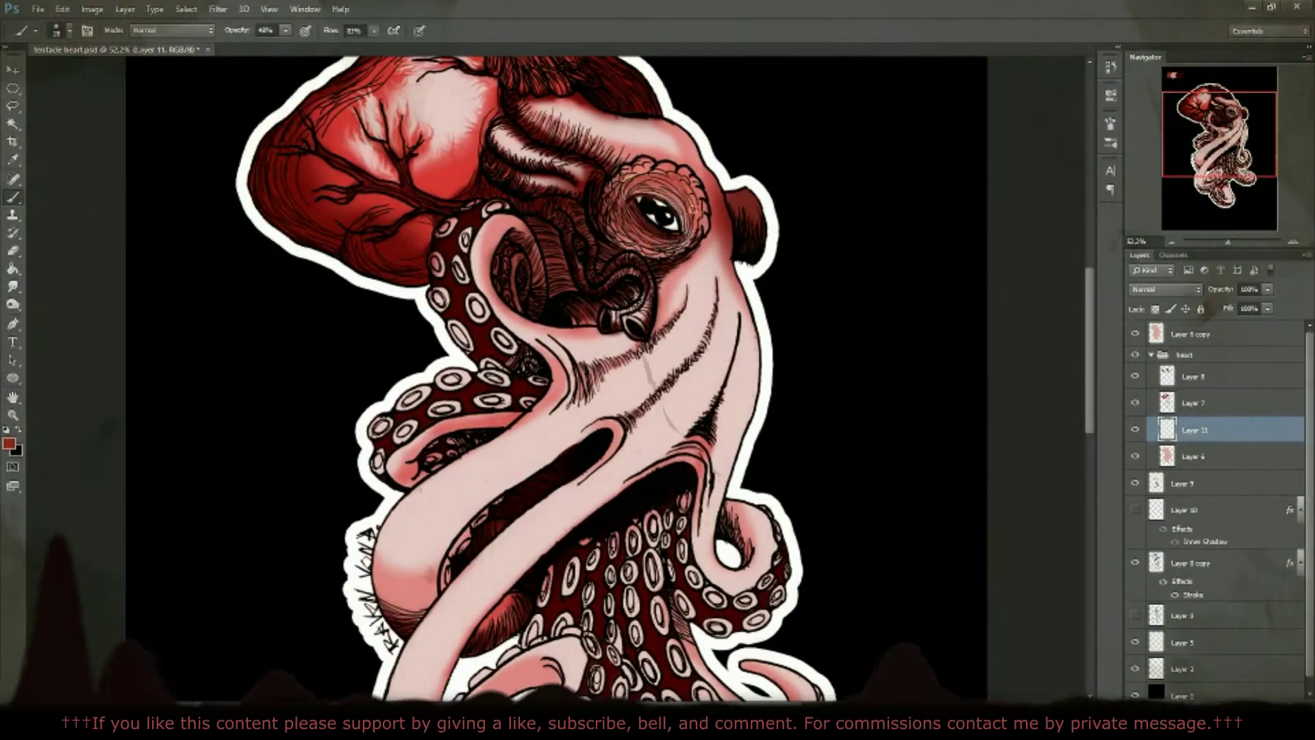
click(69, 30)
double_click(89, 103)
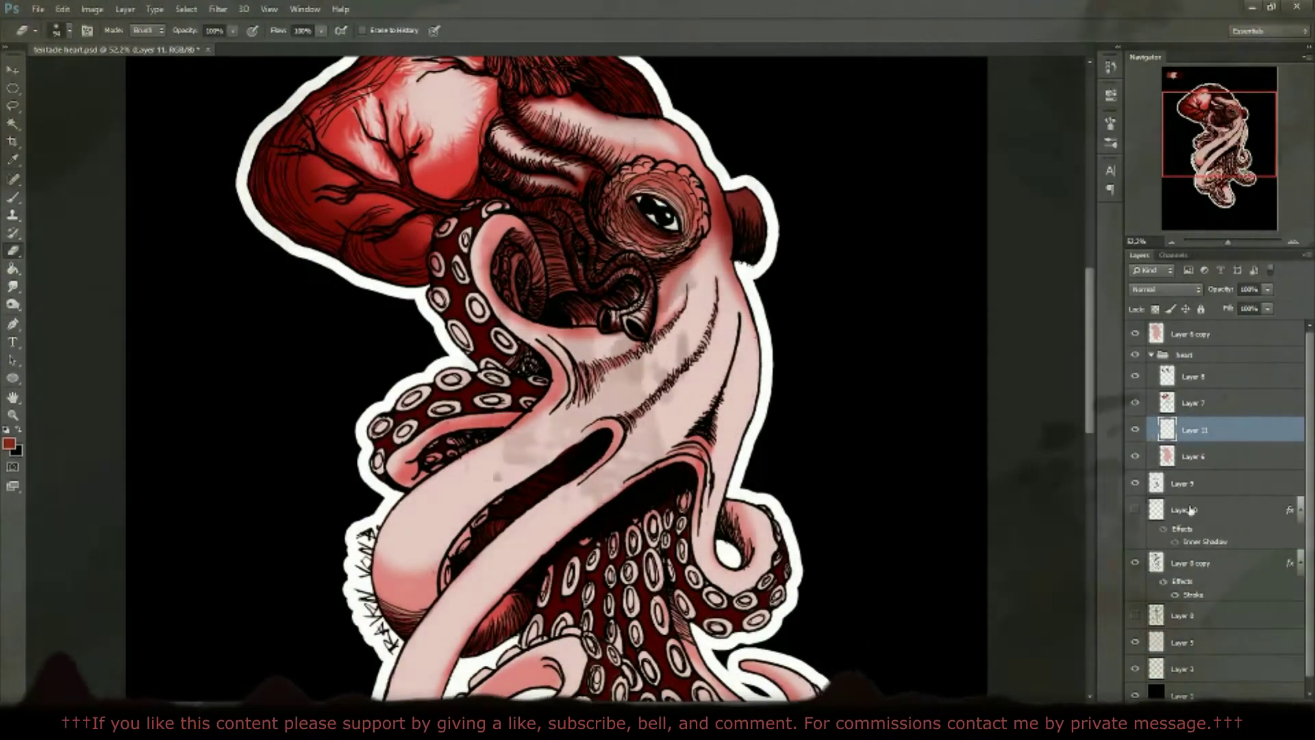
click(1135, 510)
Step: Set Layer 11's blend mode to Linear Burn after briefly trying Soft Light
key(shift+alt+a)
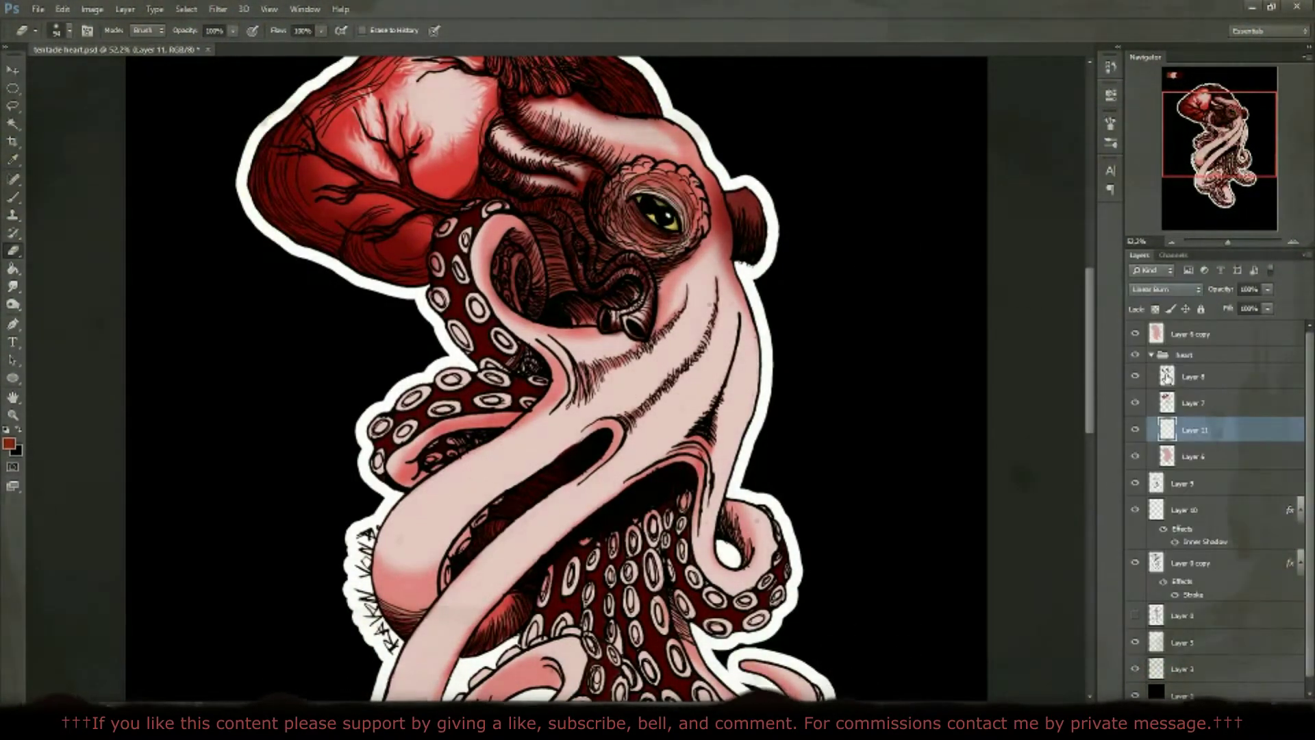
key(shift+alt+f)
key(shift+alt+a)
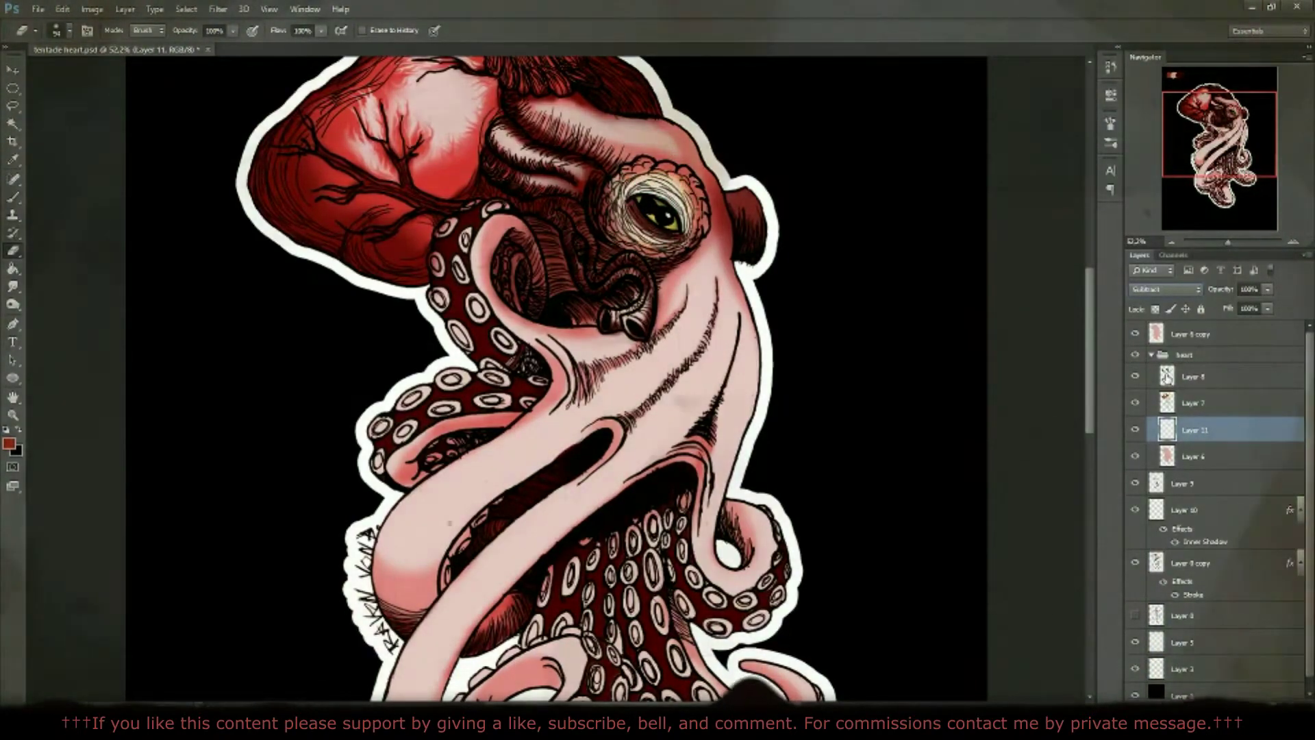
Step: Choose a darker red as the foreground painting colour
click(8, 444)
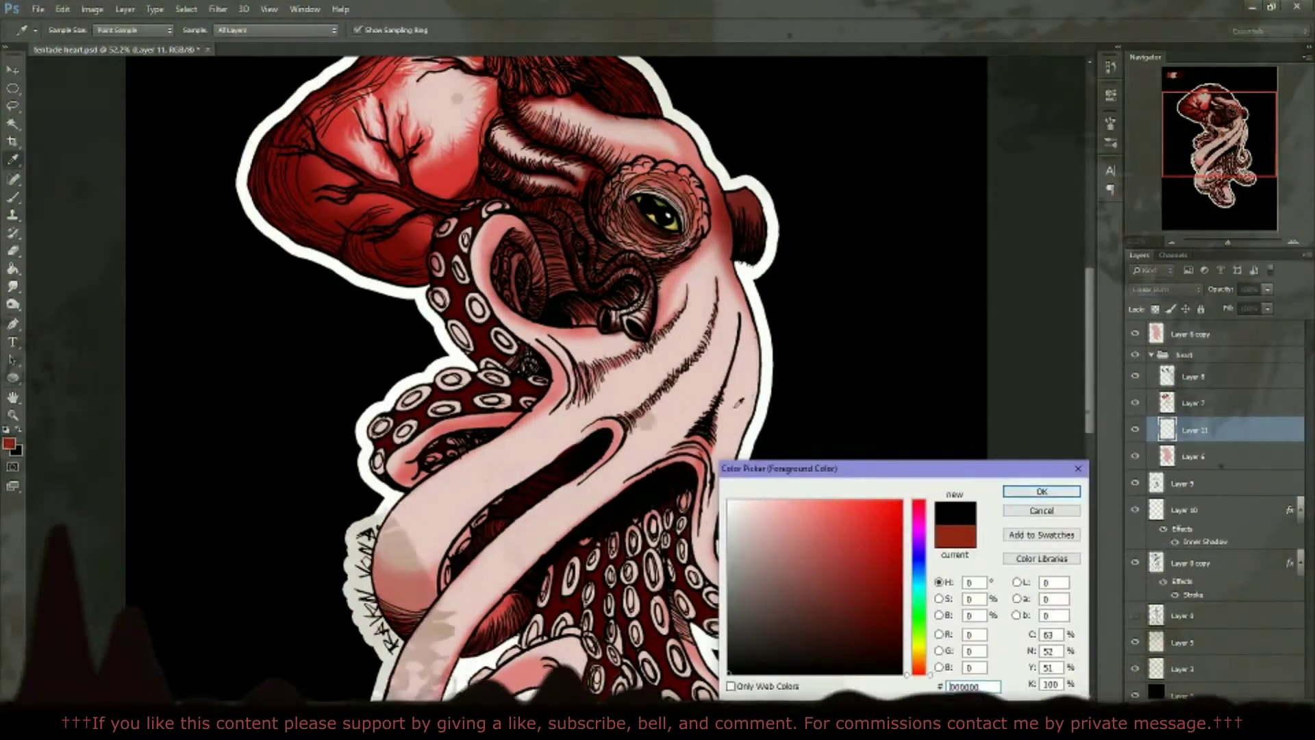
click(883, 589)
click(1034, 487)
Step: Check the brush size settings, then switch back to the Eraser
key(b)
right_click(30, 81)
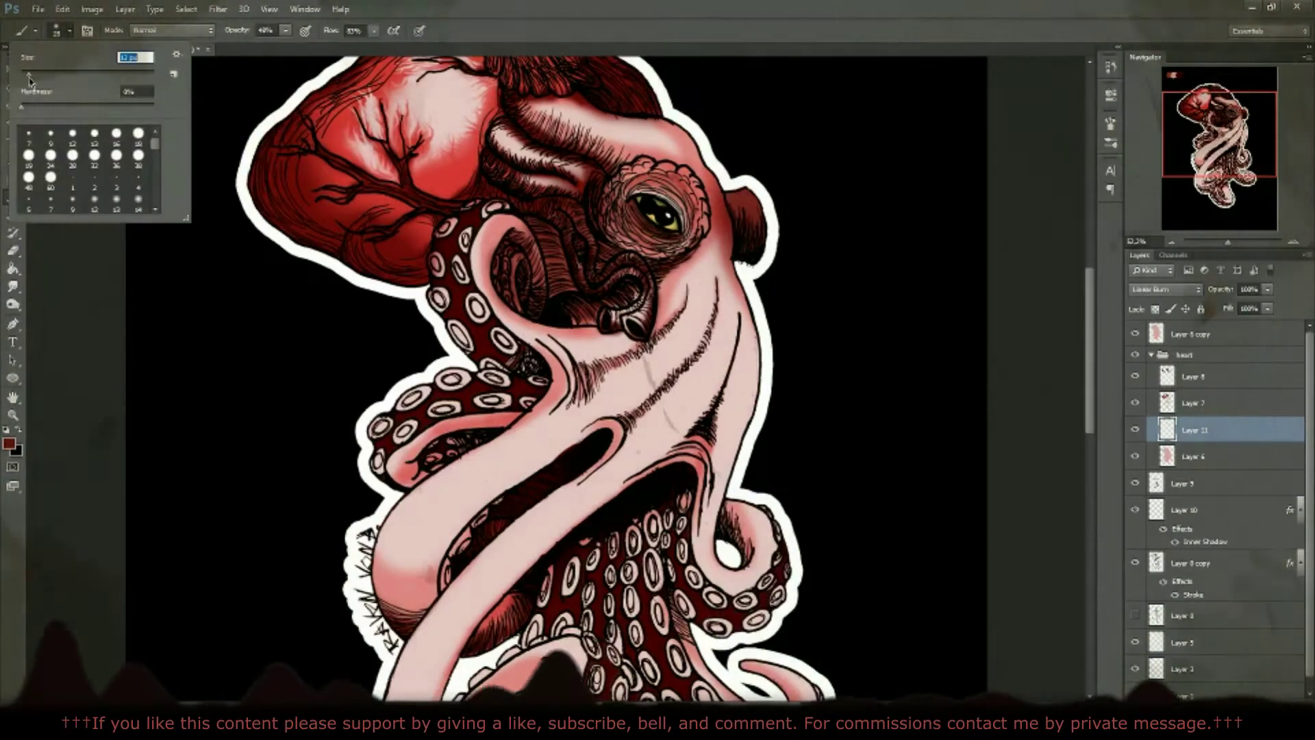
key(Return)
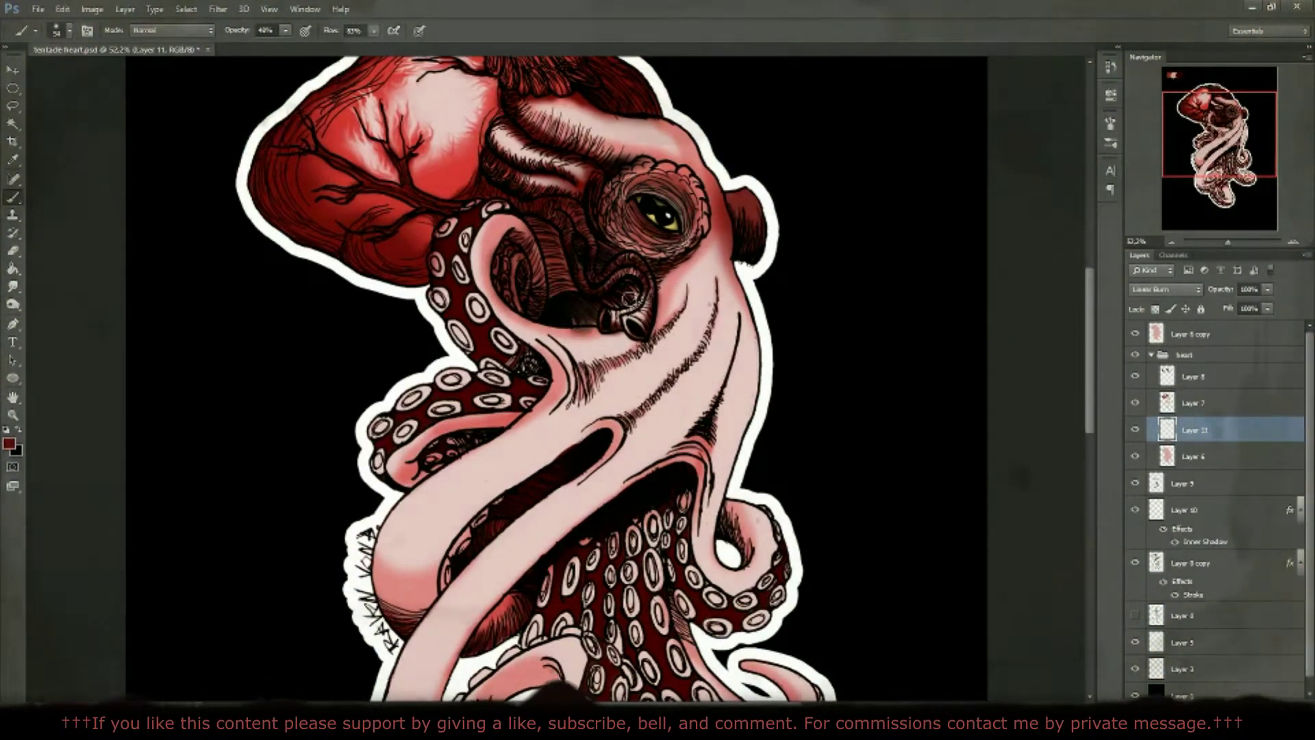
key(e)
scroll(595, 275, down, 3)
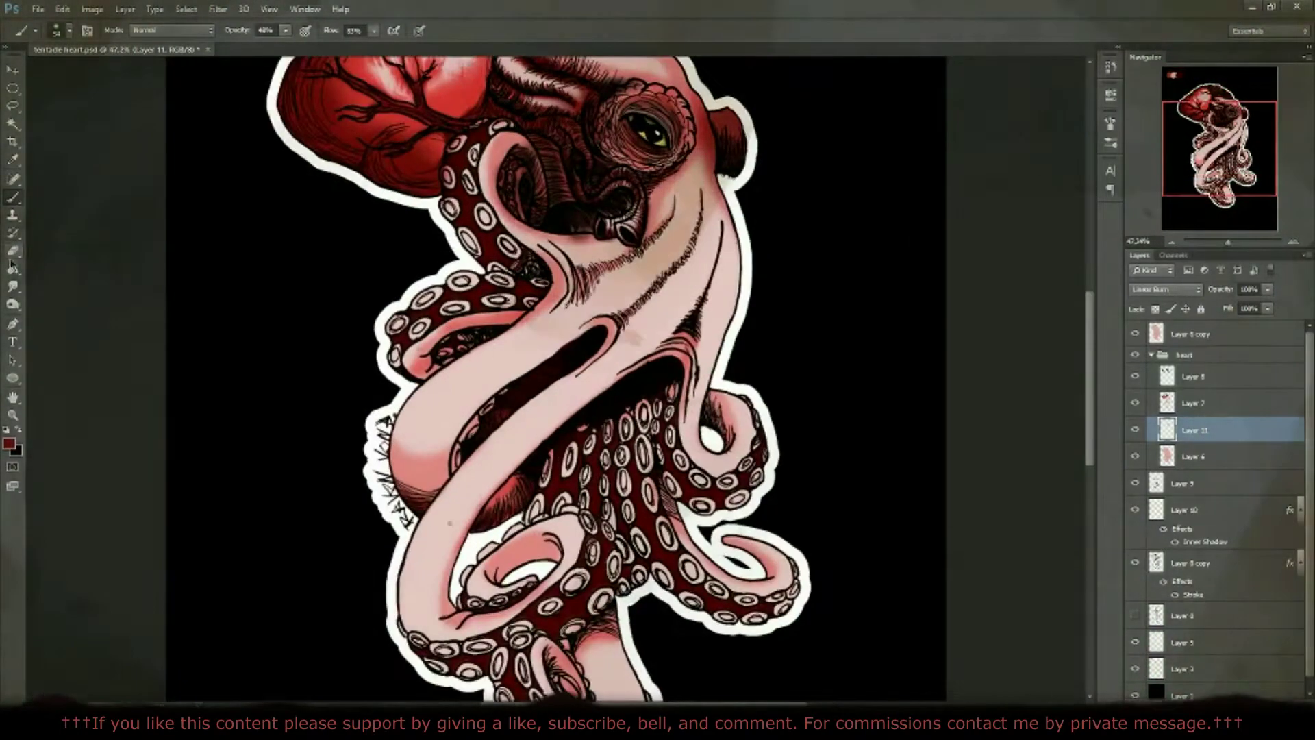
scroll(665, 243, up, 2)
scroll(665, 243, down, 2)
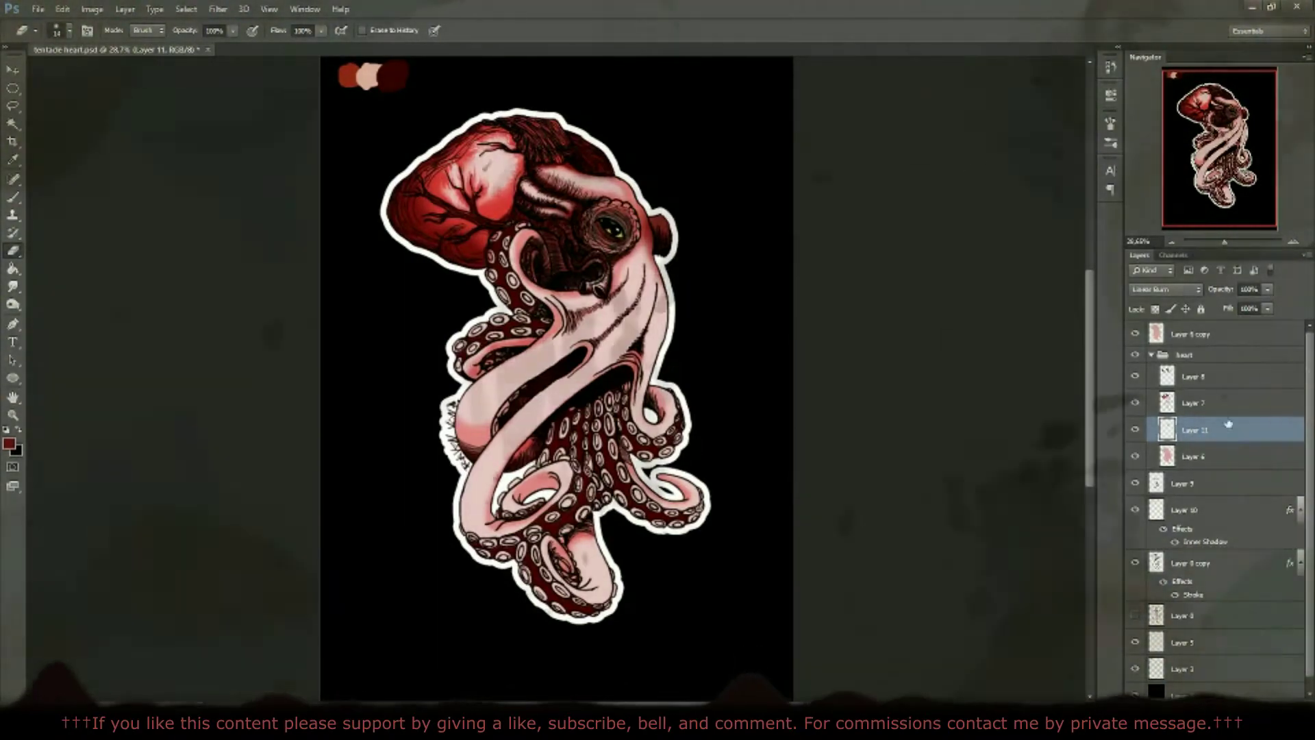
Step: Test the heart group's opacity (86%), fill and blend modes, returning it to Pass Through
drag(1268, 290, 1274, 305)
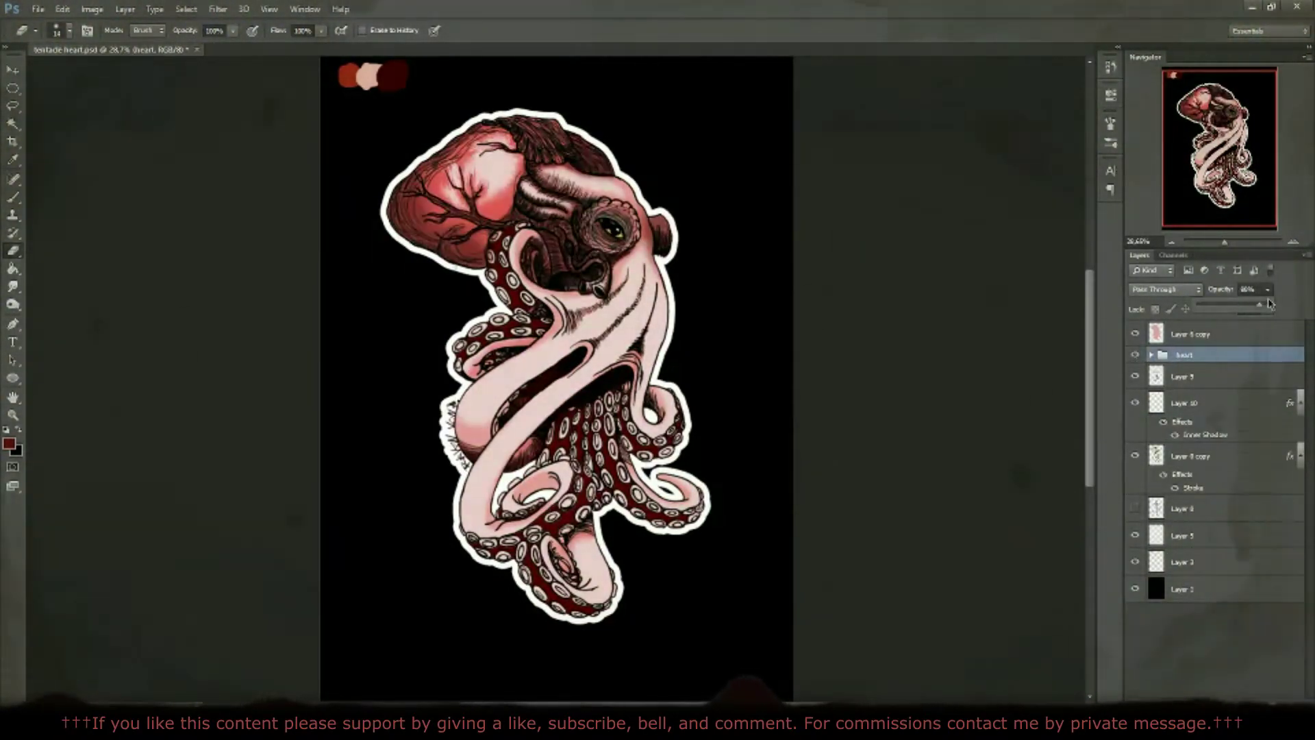
click(1171, 318)
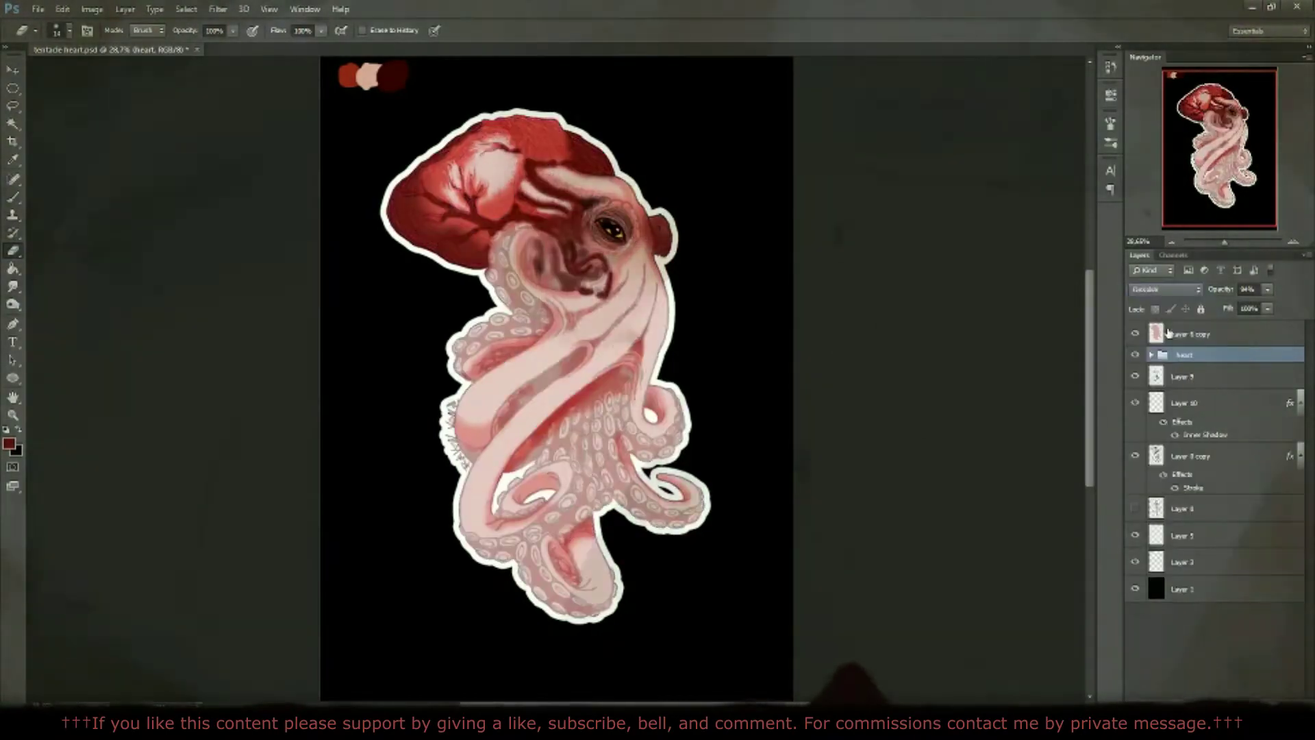
key(Down)
key(Down)
key(Down)
key(Down)
key(Down)
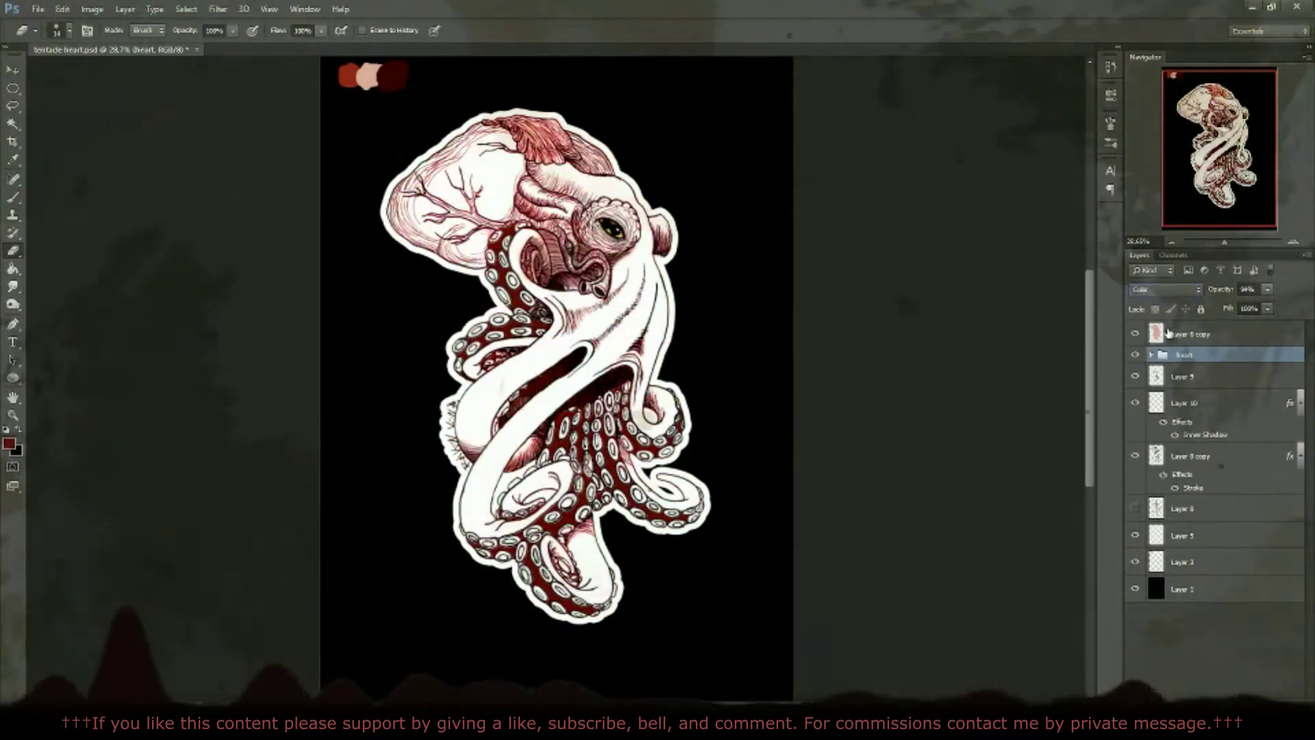
key(Down)
key(Down)
key(Down)
key(Down)
key(Down)
key(Up)
key(Up)
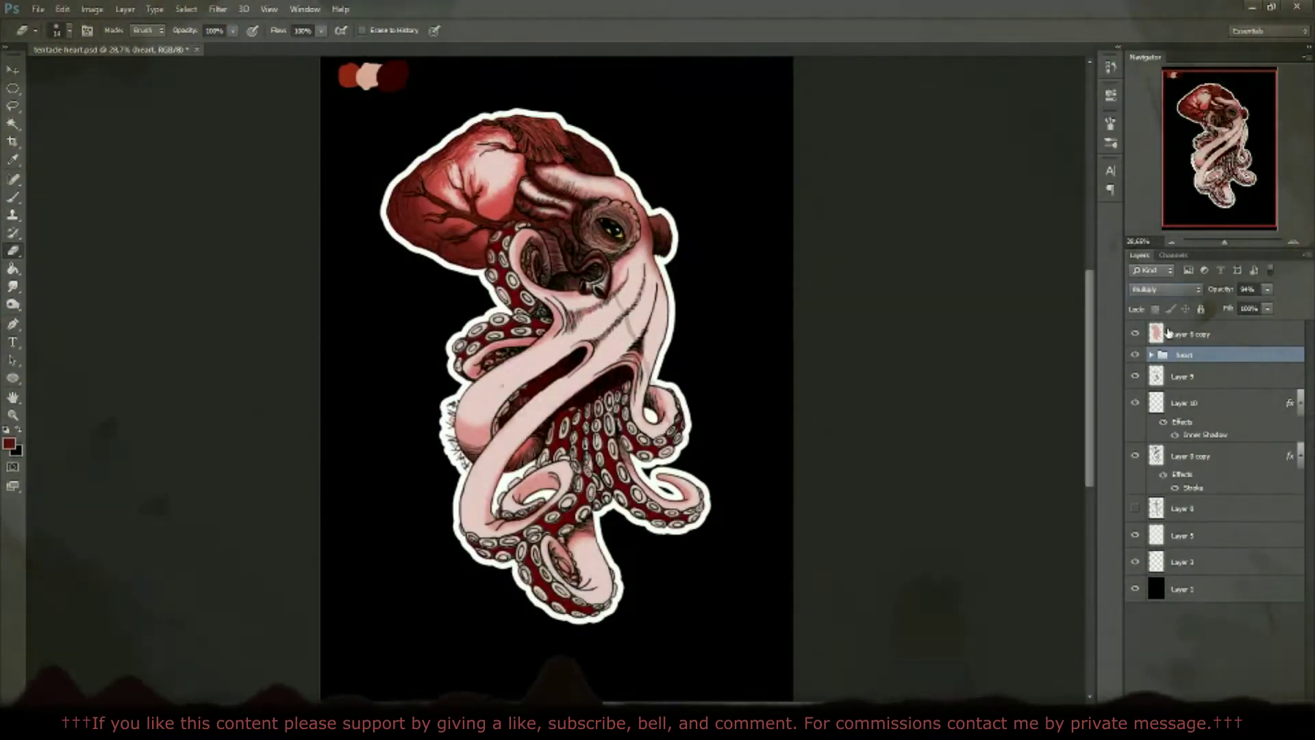
key(Up)
drag(1269, 308, 1268, 336)
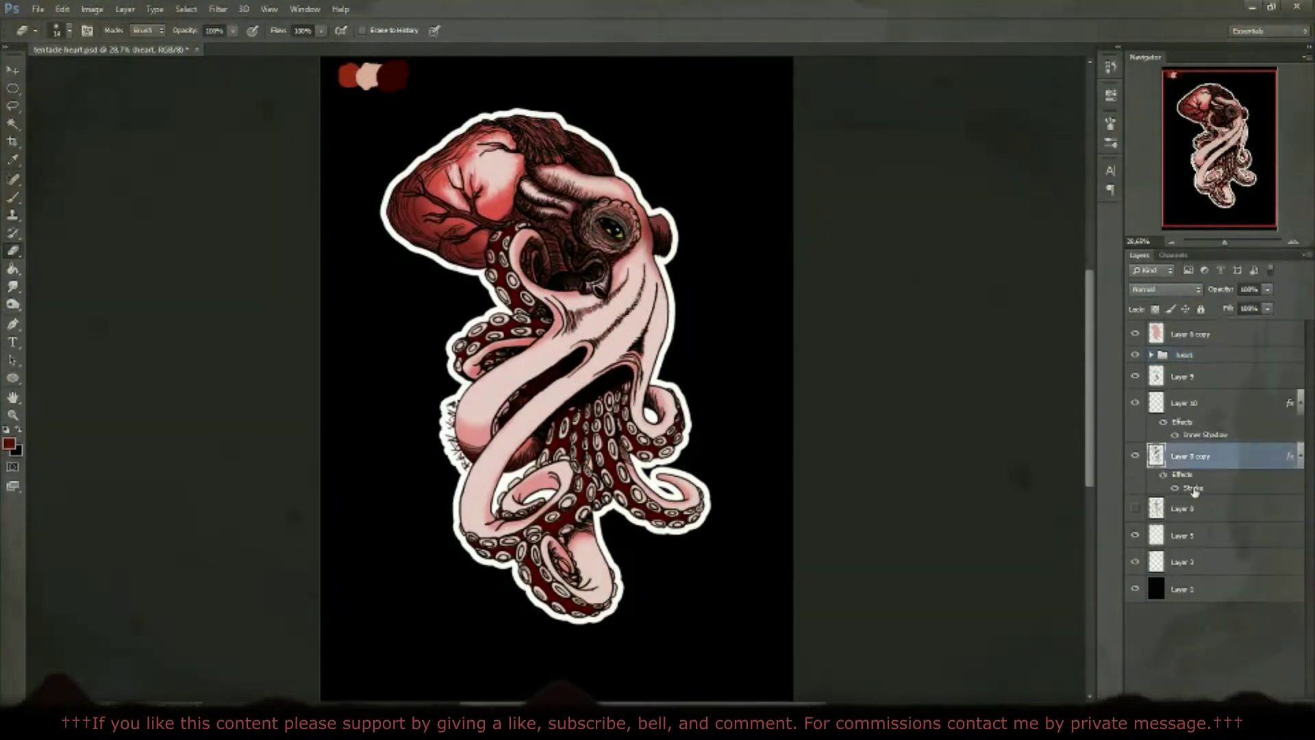
Step: Recolour Layer 8 copy's white outline stroke to salmon red and make it thinner
double_click(1193, 488)
click(1092, 376)
click(919, 573)
click(903, 519)
click(918, 670)
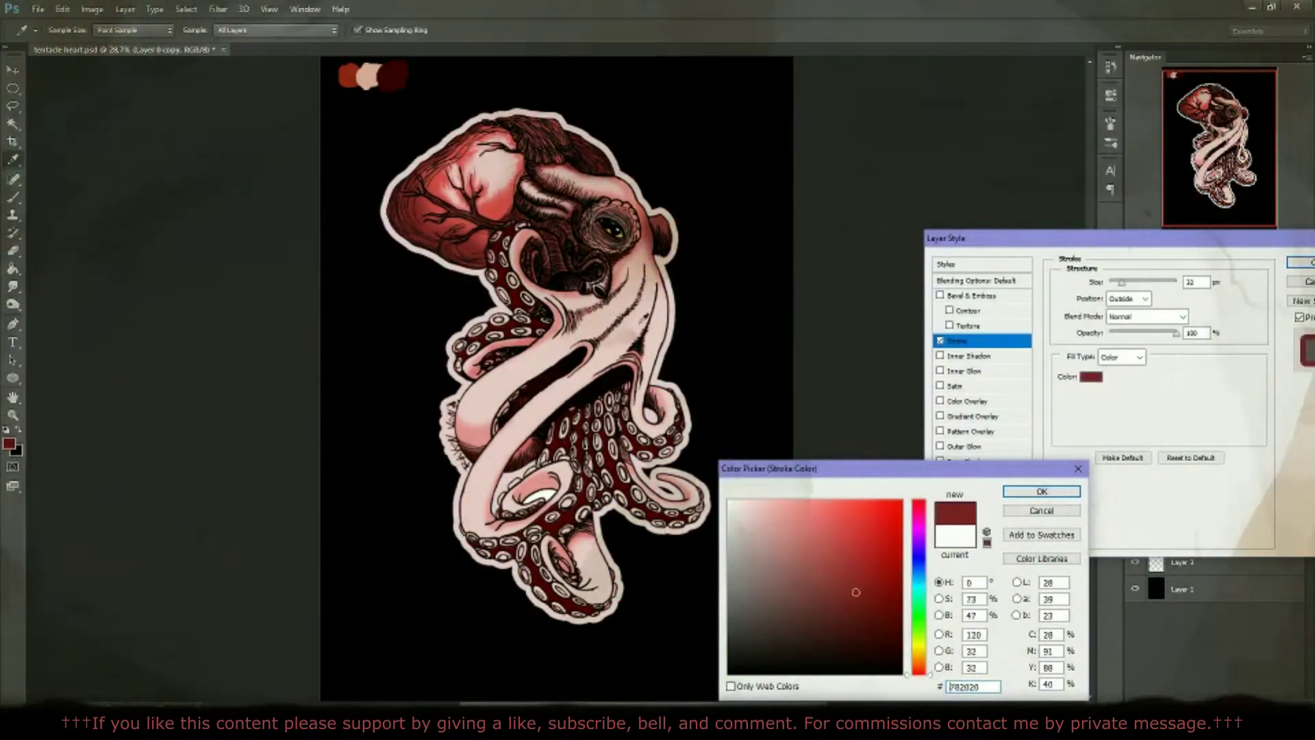
drag(890, 520, 833, 510)
click(1041, 491)
click(1301, 263)
click(12, 250)
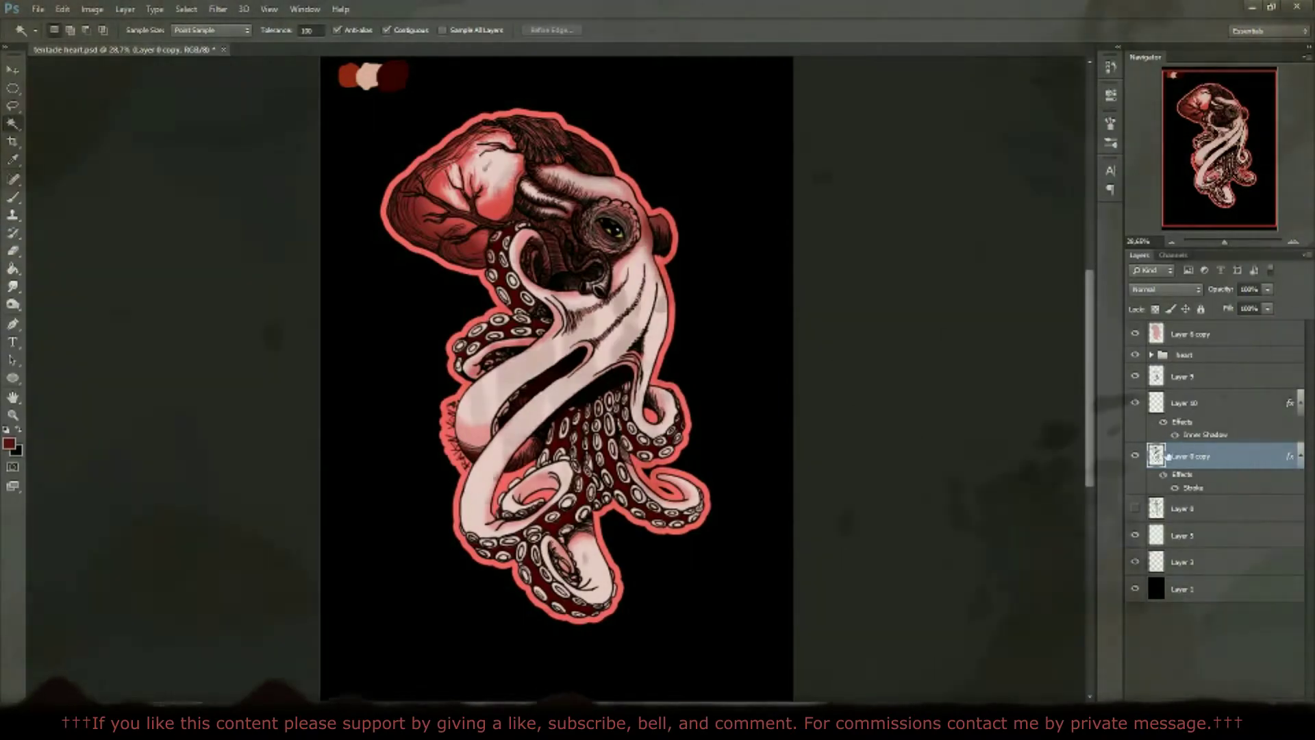
double_click(1192, 487)
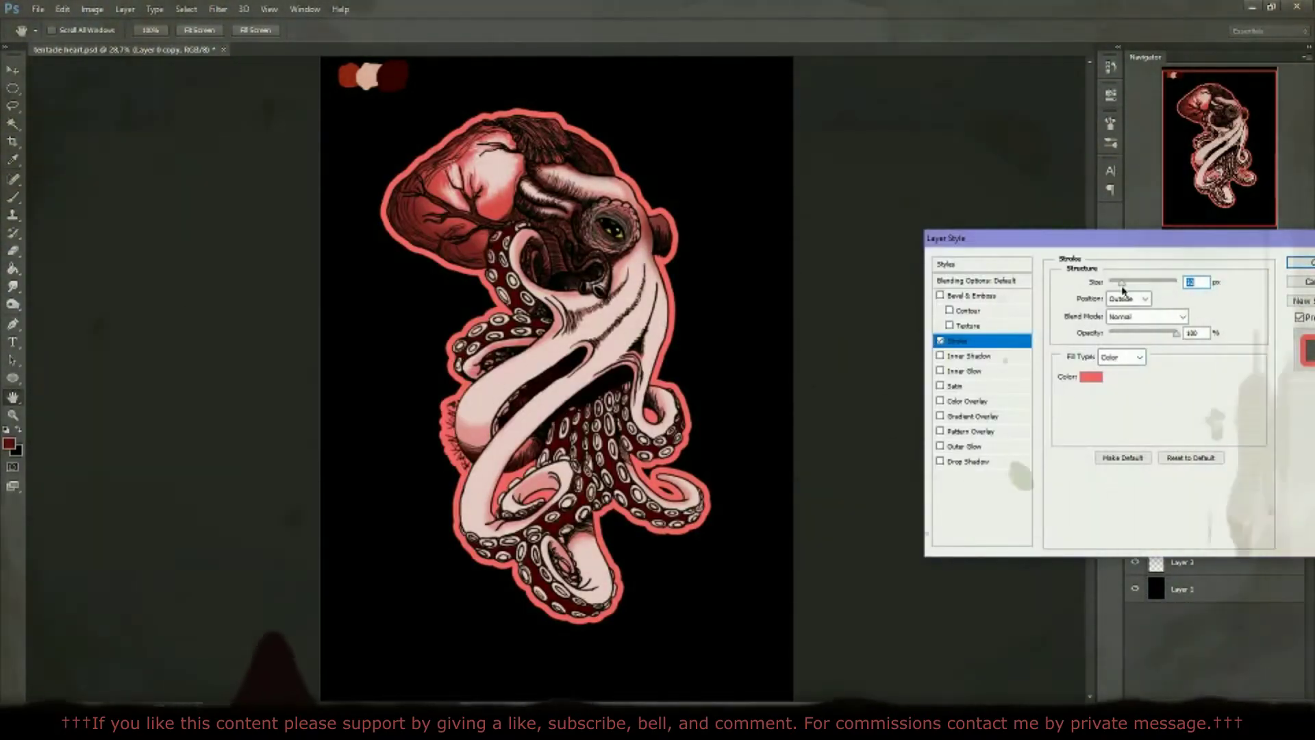
drag(1121, 283, 1116, 280)
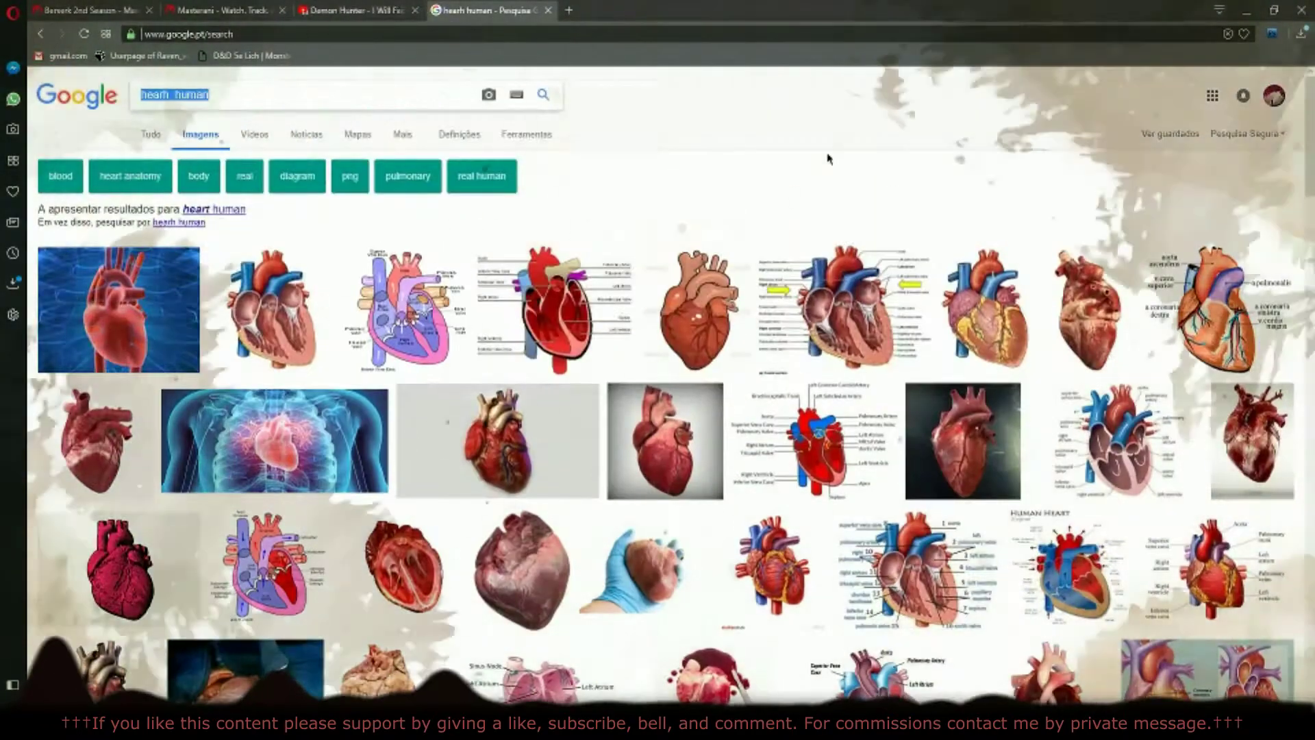
Step: Search Google Images for 'submarine png' and open the blue Clker submarine clip art
text(sub)
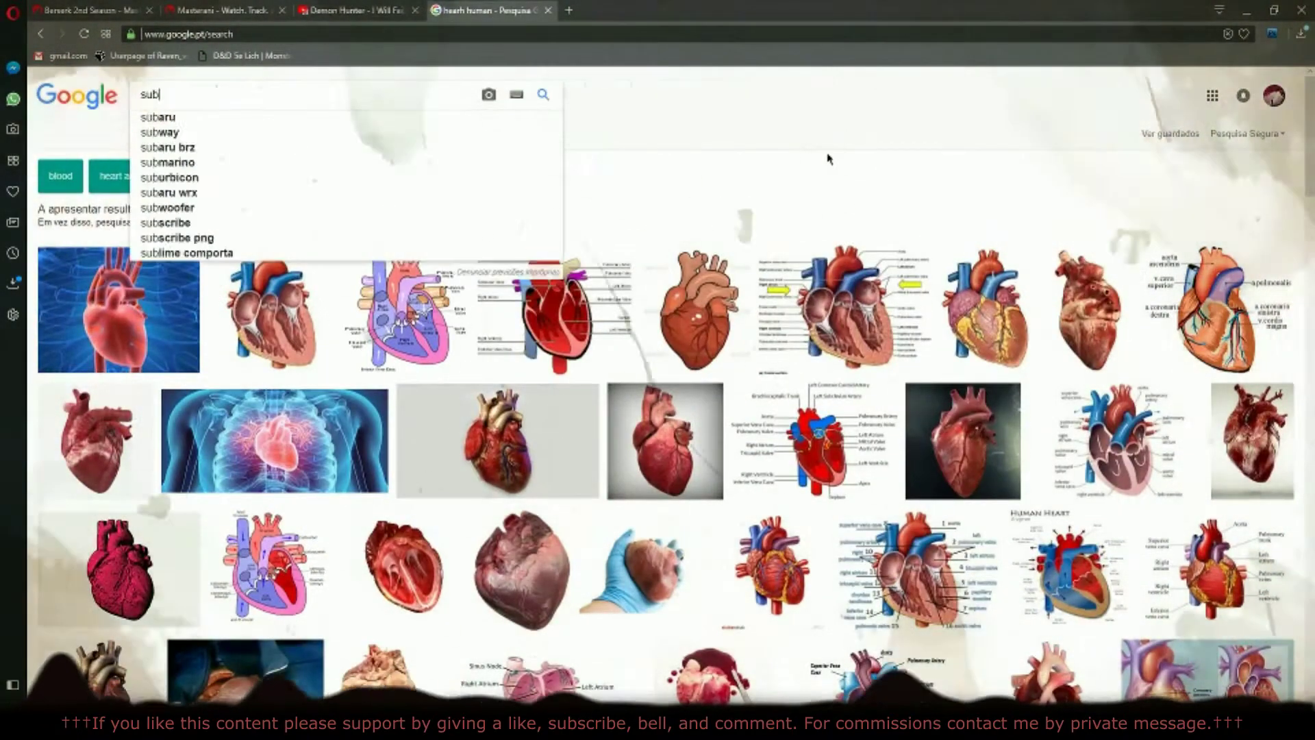
text(marine png)
key(Return)
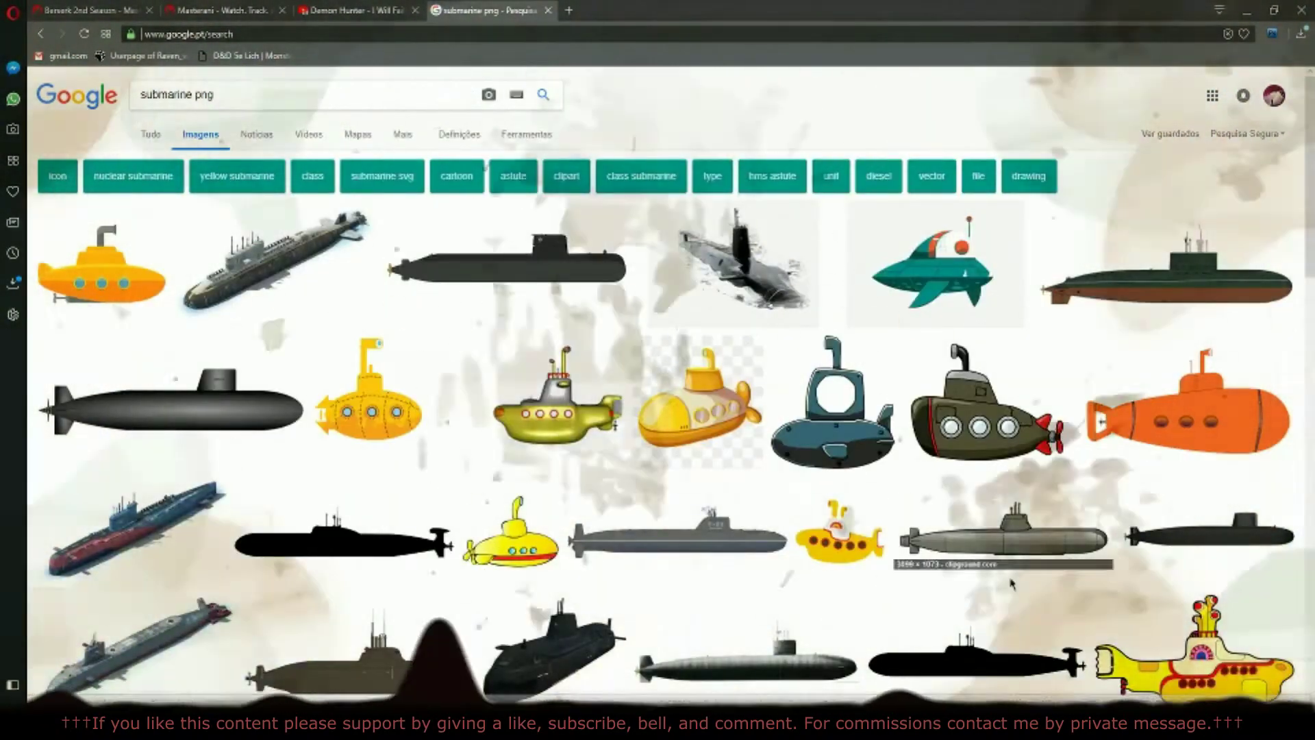
scroll(783, 333, down, 3)
scroll(426, 527, down, 8)
click(483, 397)
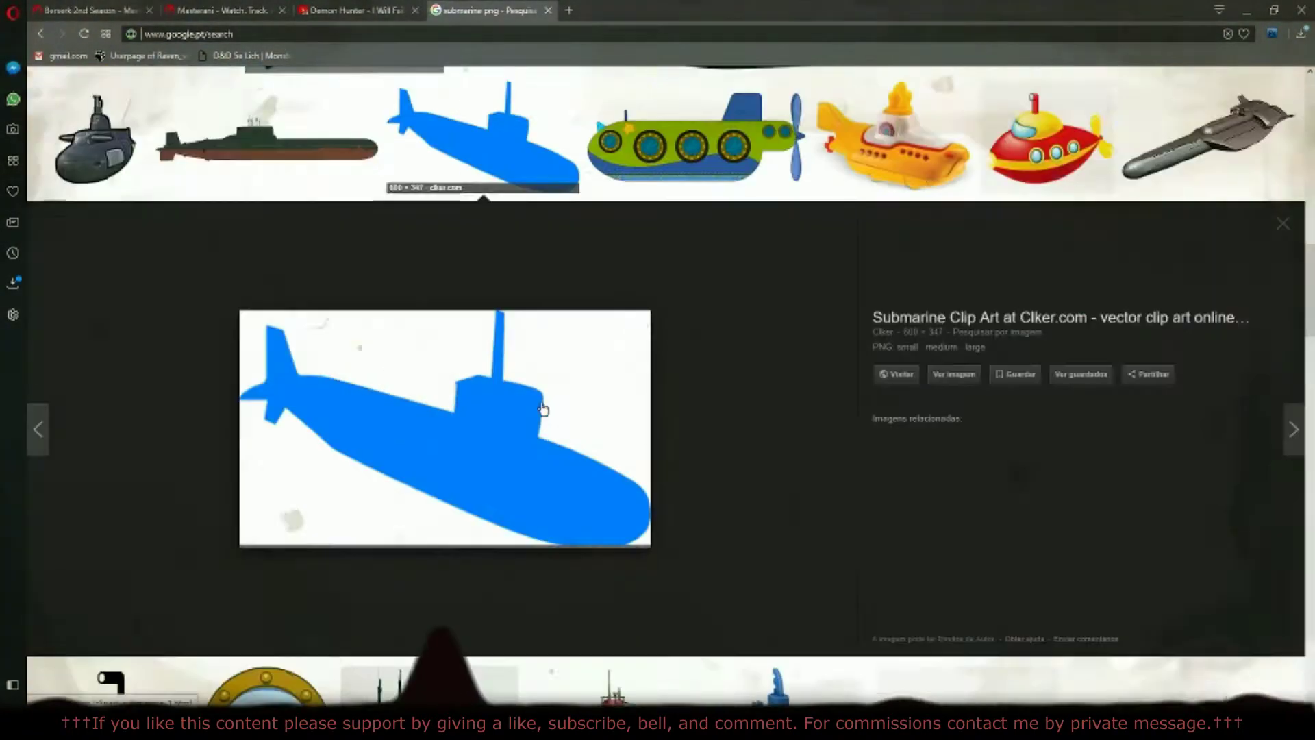
key(v)
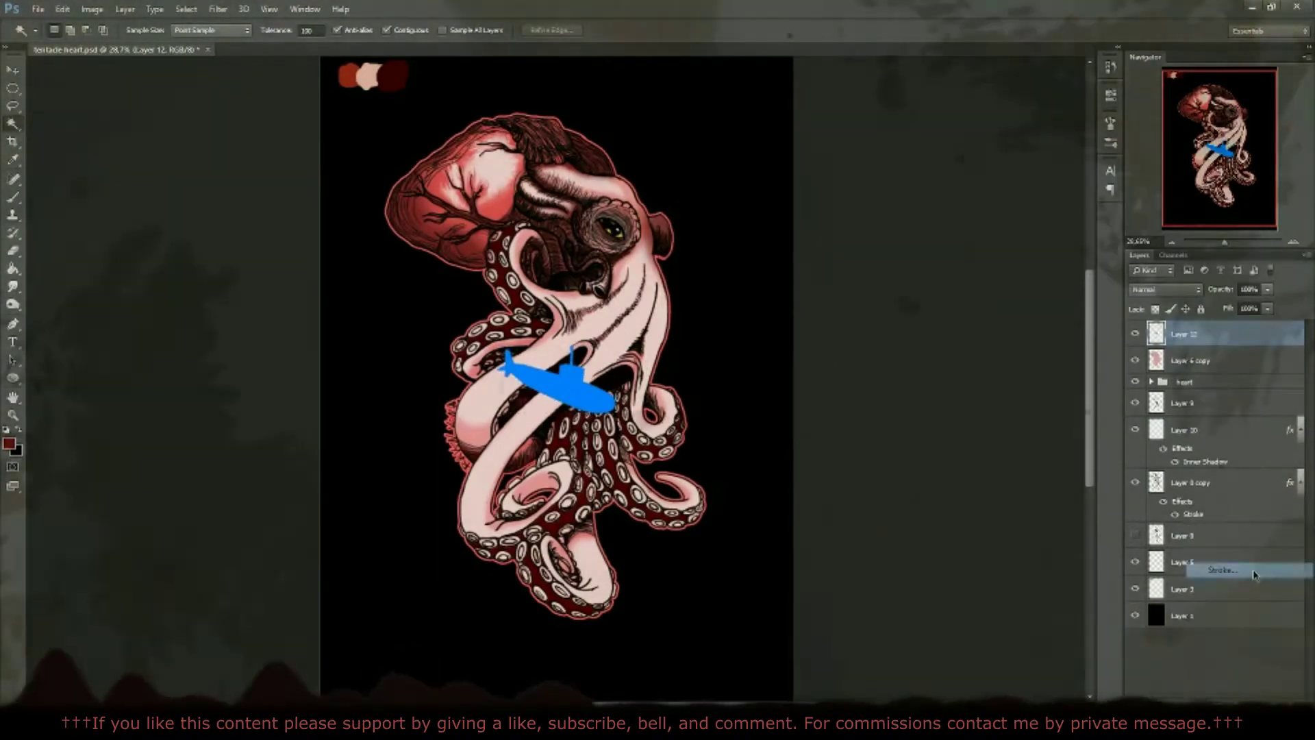
Step: Give Layer 12's submarine a salmon pink Color Overlay
click(1255, 574)
click(1202, 283)
click(346, 75)
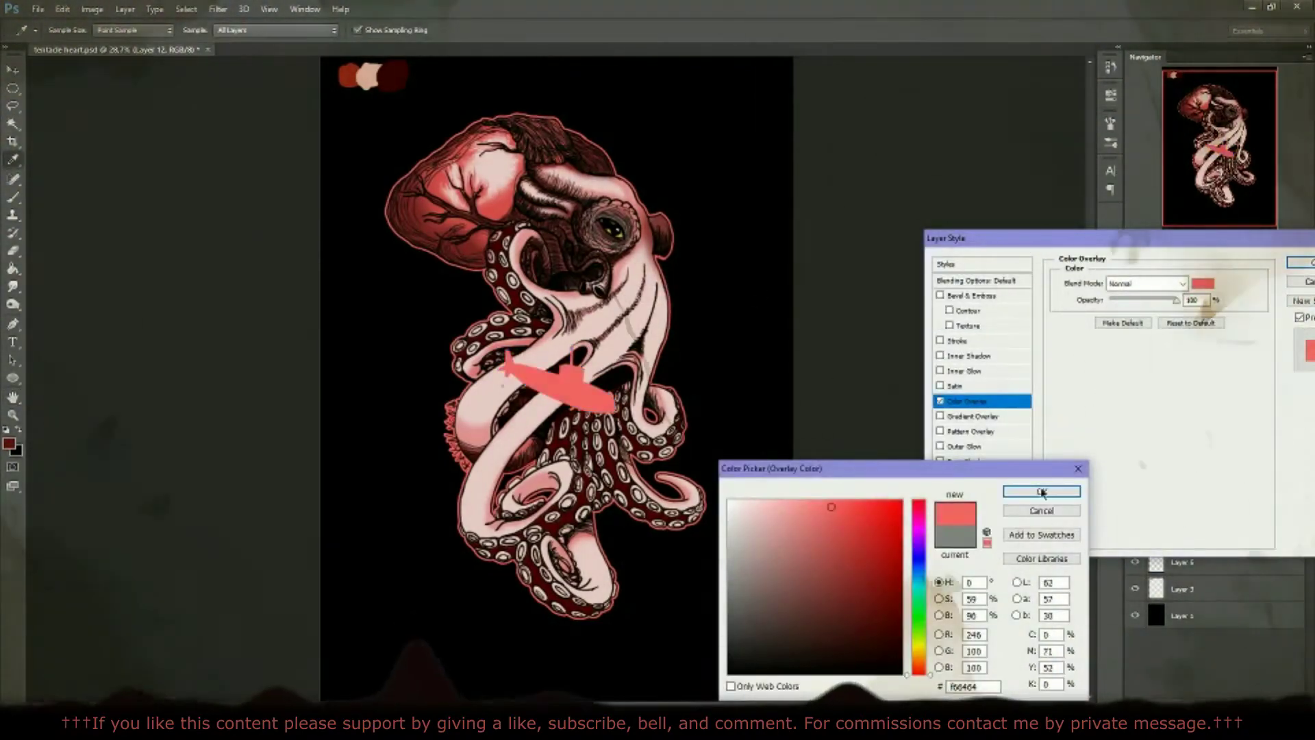
click(1022, 493)
click(1301, 262)
Step: Move the submarine so it rests on top of the heart
scroll(632, 389, up, 3)
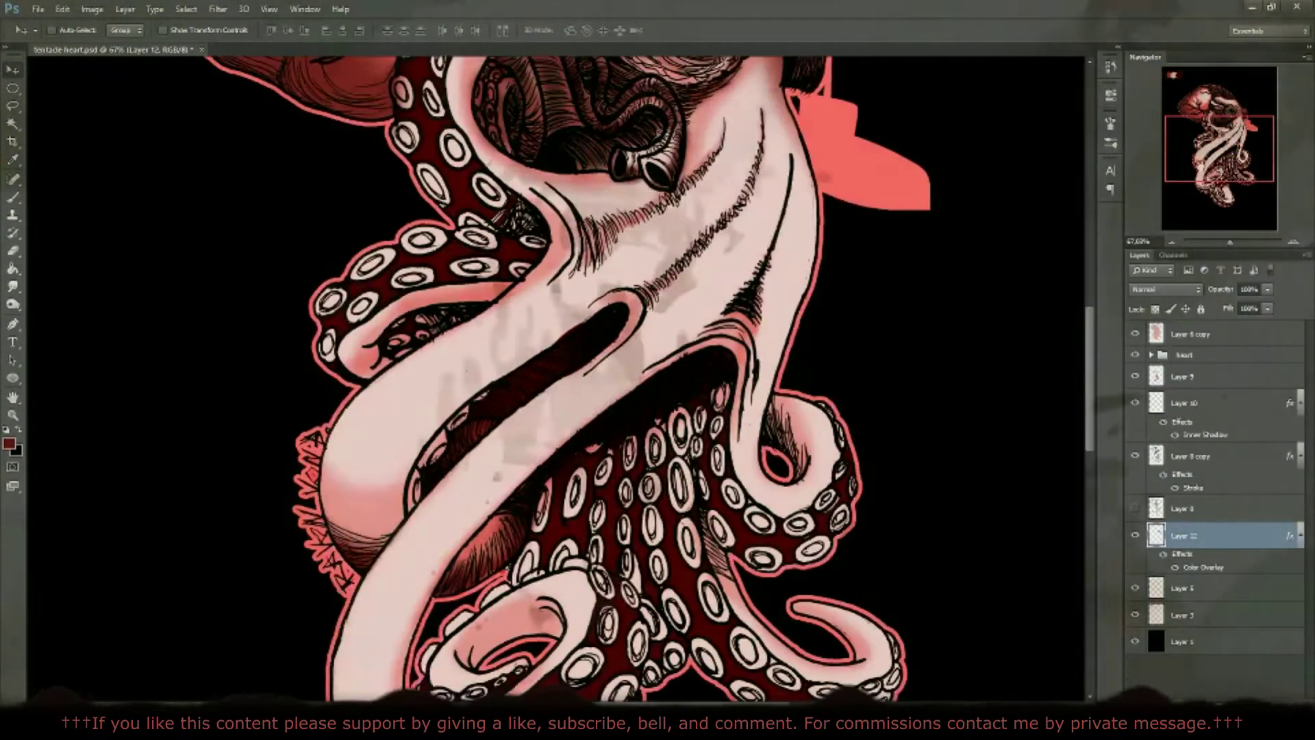
scroll(683, 300, down, 4)
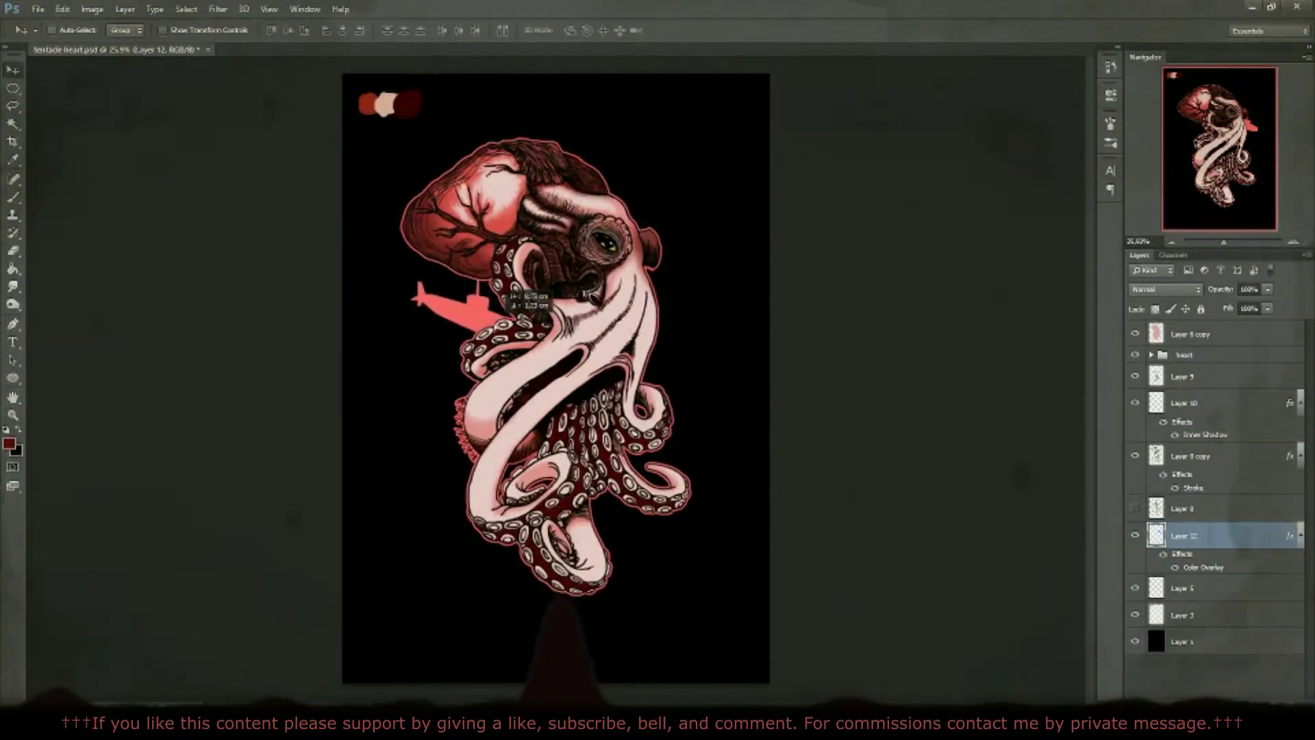
drag(598, 155, 673, 523)
drag(699, 370, 584, 159)
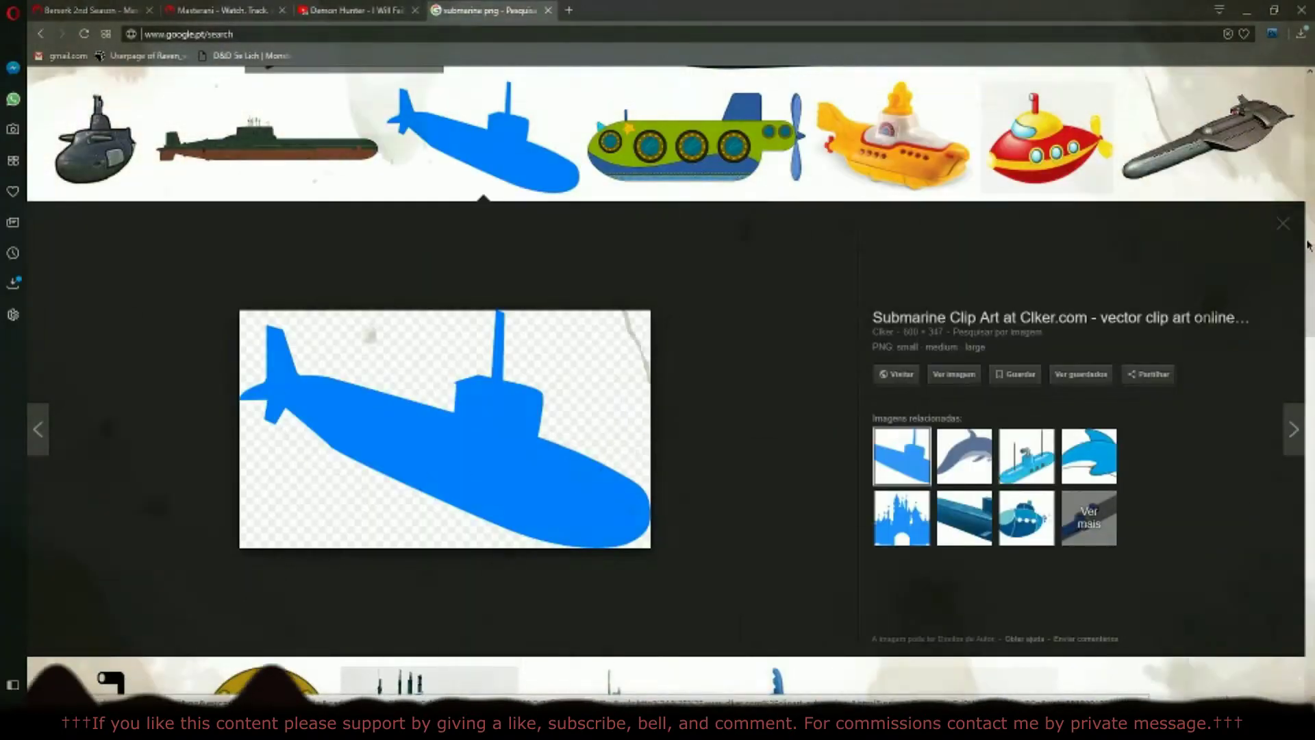
key(Escape)
scroll(658, 384, down, 2)
scroll(658, 383, down, 5)
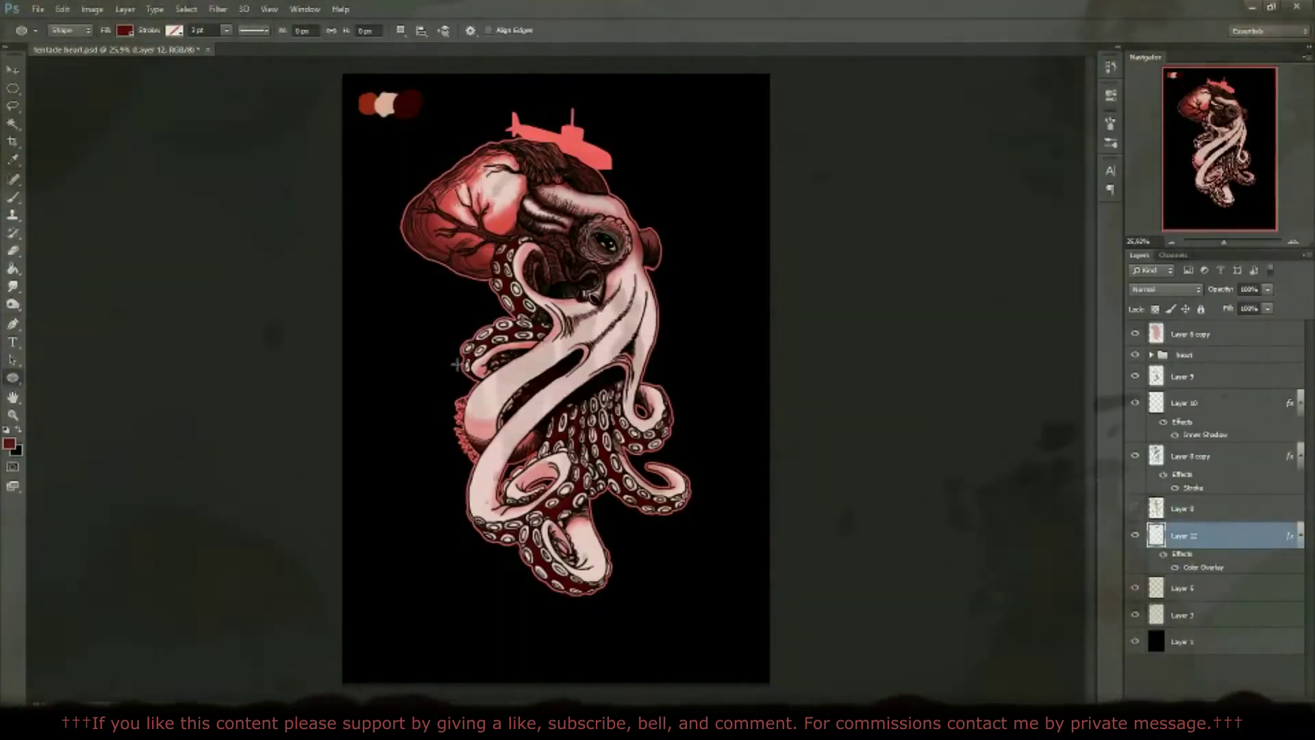
Step: Recolour the new circle coral and place it beside the heart's top right
double_click(1157, 535)
key(Return)
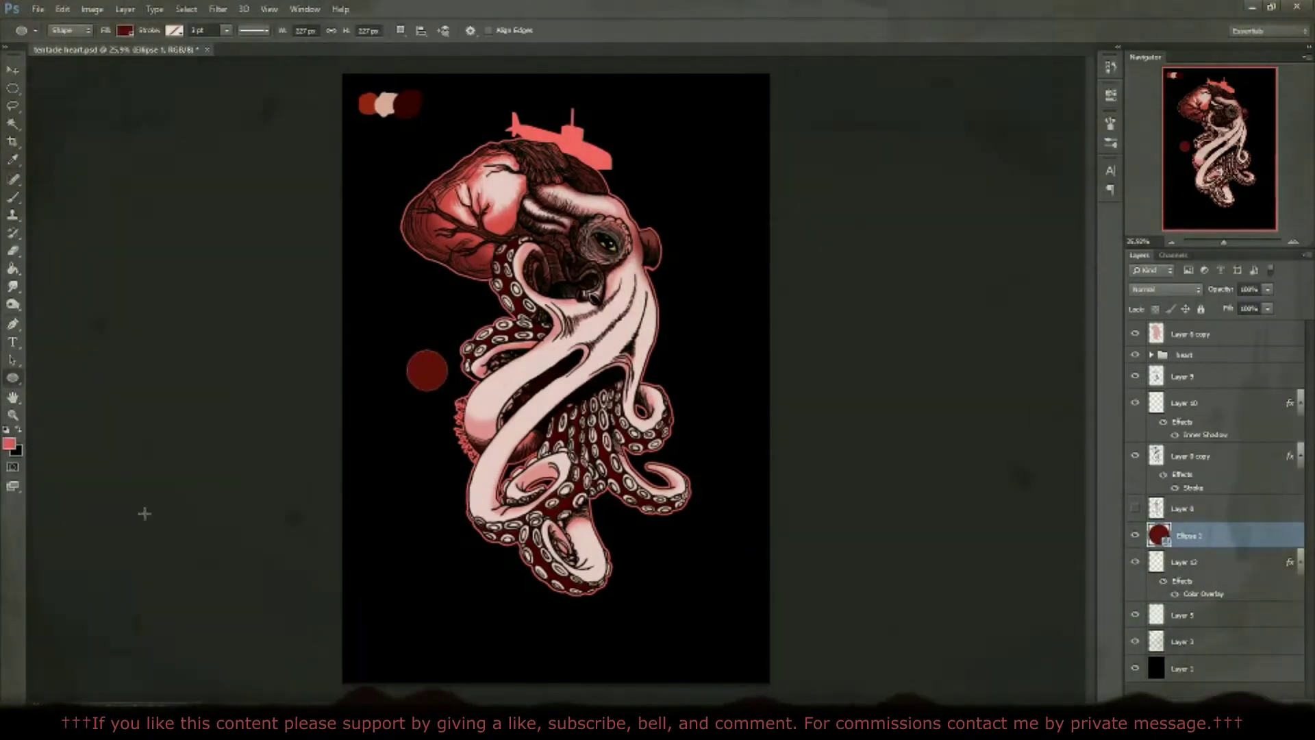
key(Delete)
key(ctrl+z)
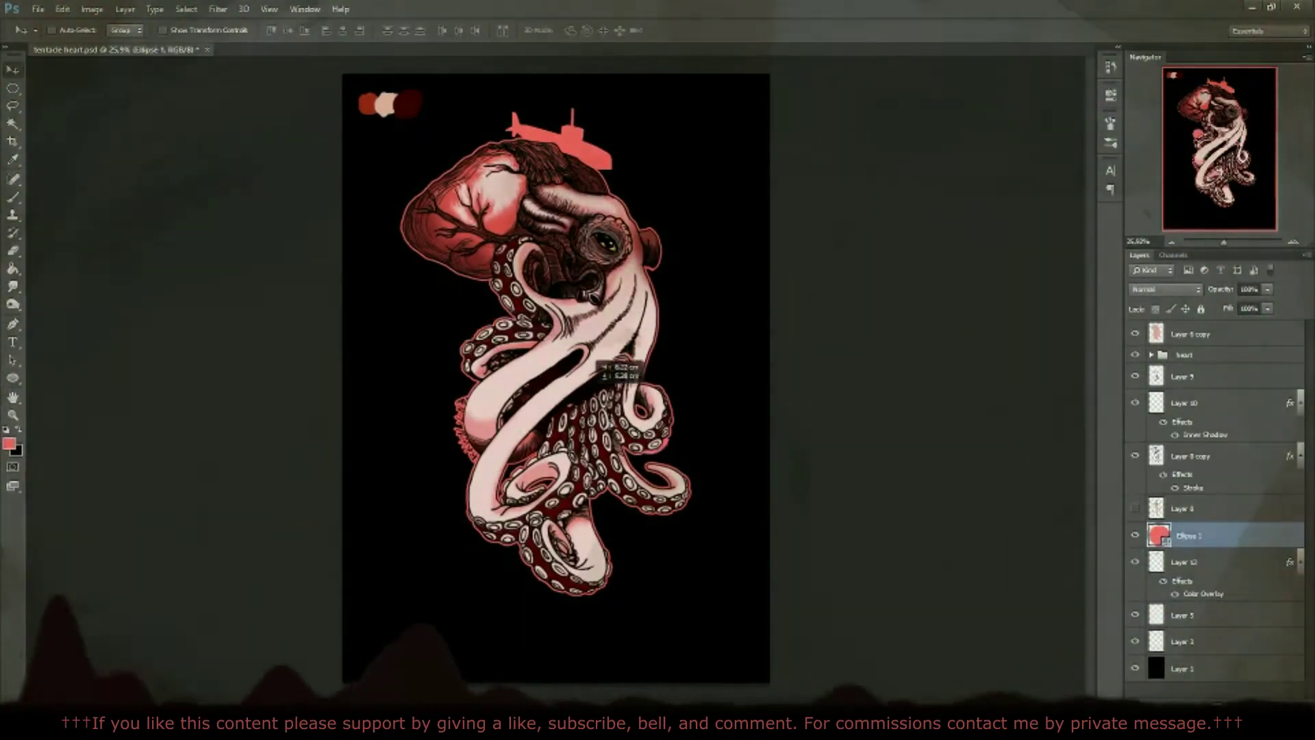
key(v)
mouse_move(528, 226)
mouse_down()
mouse_move(577, 181)
mouse_move(577, 199)
mouse_move(670, 213)
mouse_up()
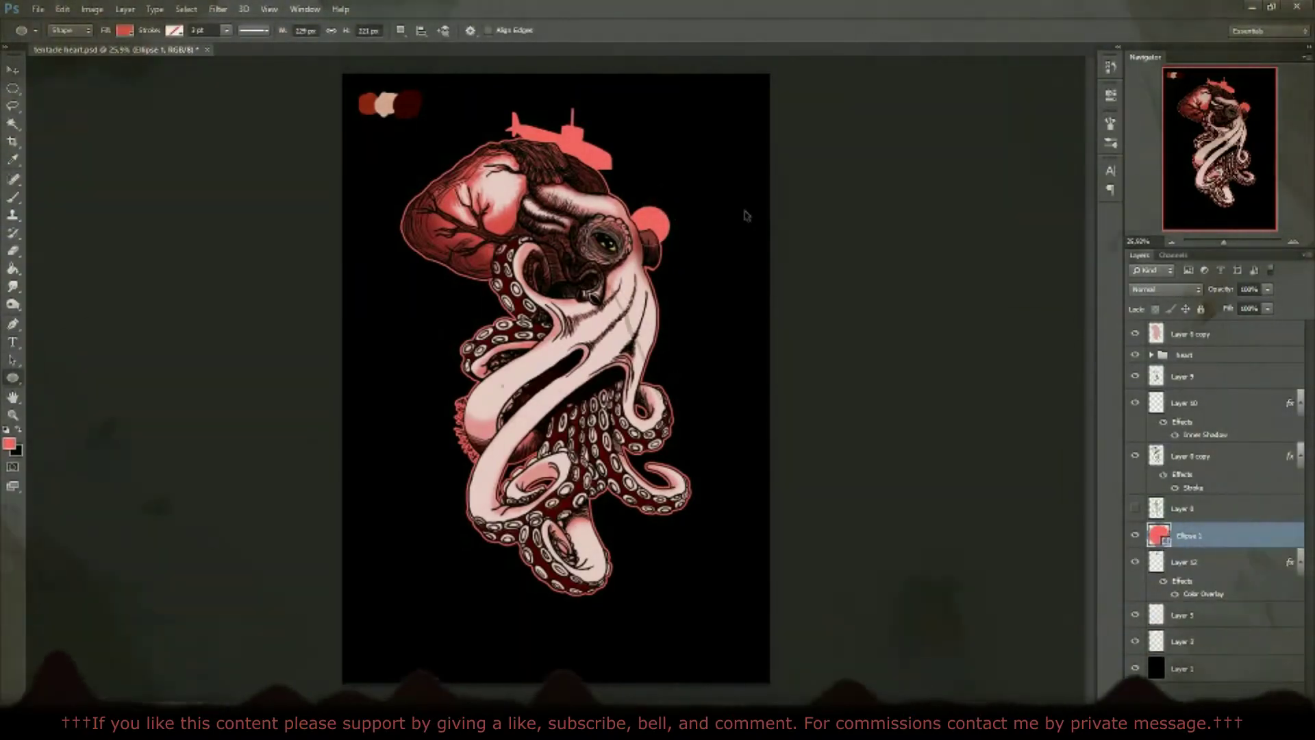
Step: Duplicate the coral circle, shrink the copy, and place small dots above the heart's right side
right_click(1192, 535)
click(1068, 220)
key(Return)
key(ctrl+shift+alt+n)
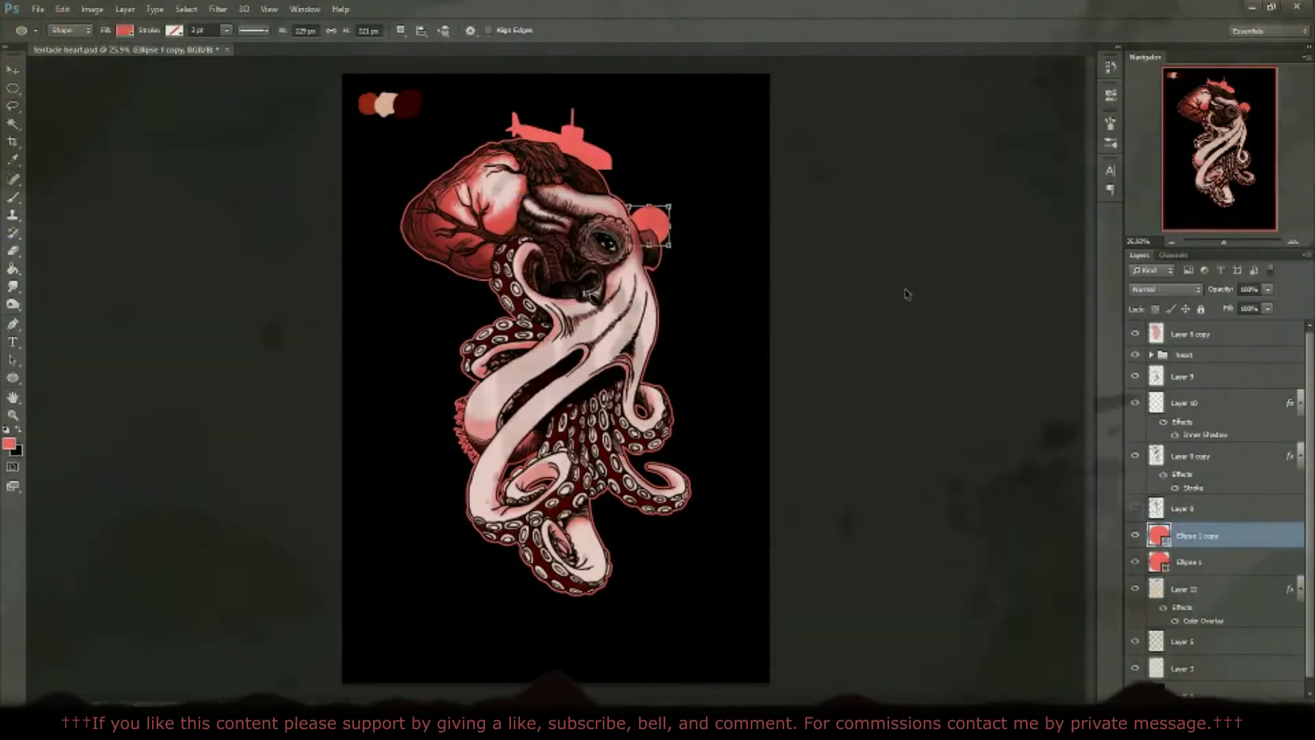
drag(644, 239, 660, 201)
key(Return)
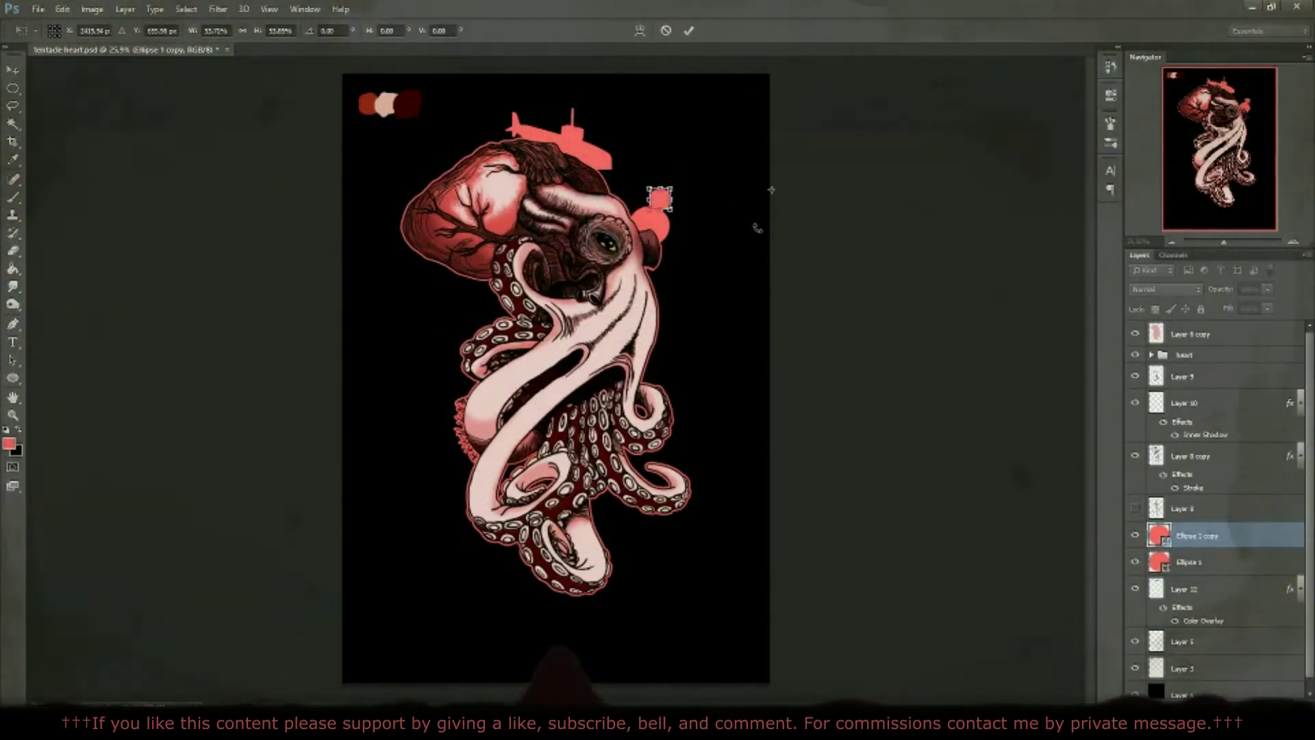
key(v)
drag(681, 190, 663, 178)
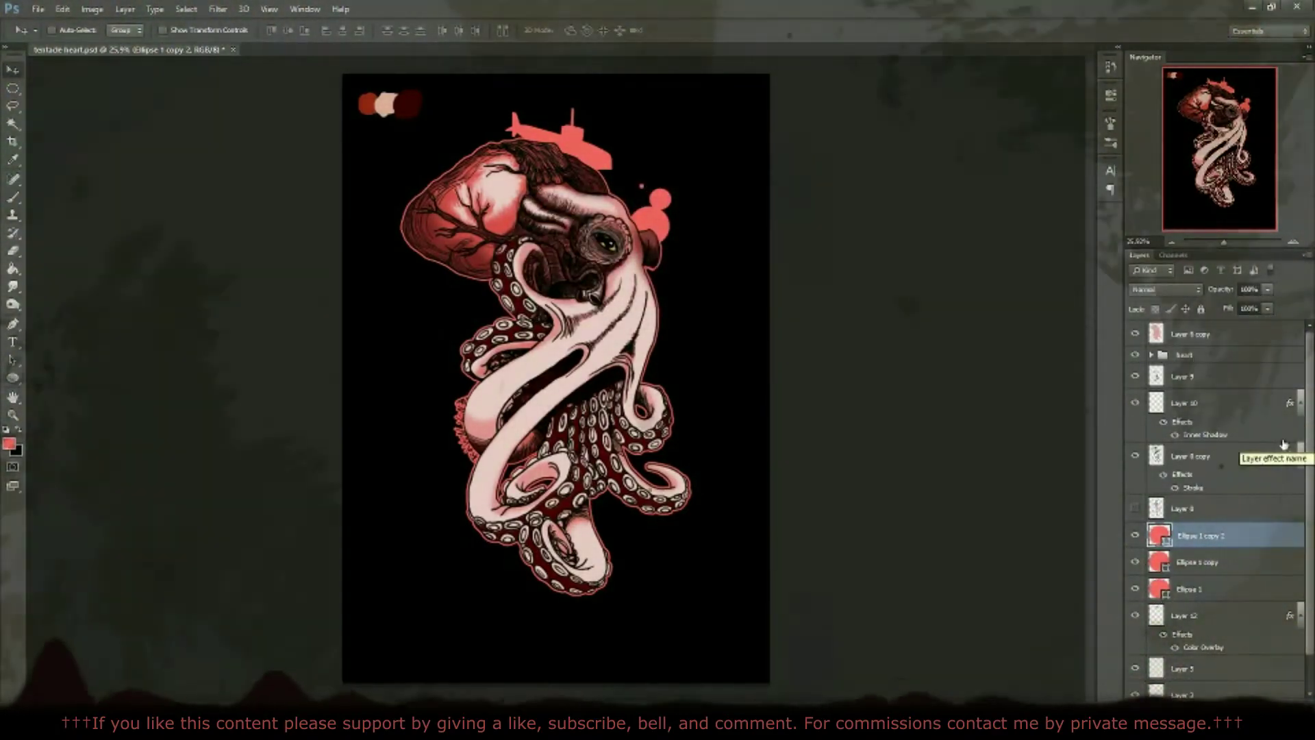
Step: Duplicate the selected circle layers and mirror the copies horizontally
shift+click(1189, 589)
right_click(1199, 562)
click(778, 224)
click(62, 8)
click(117, 258)
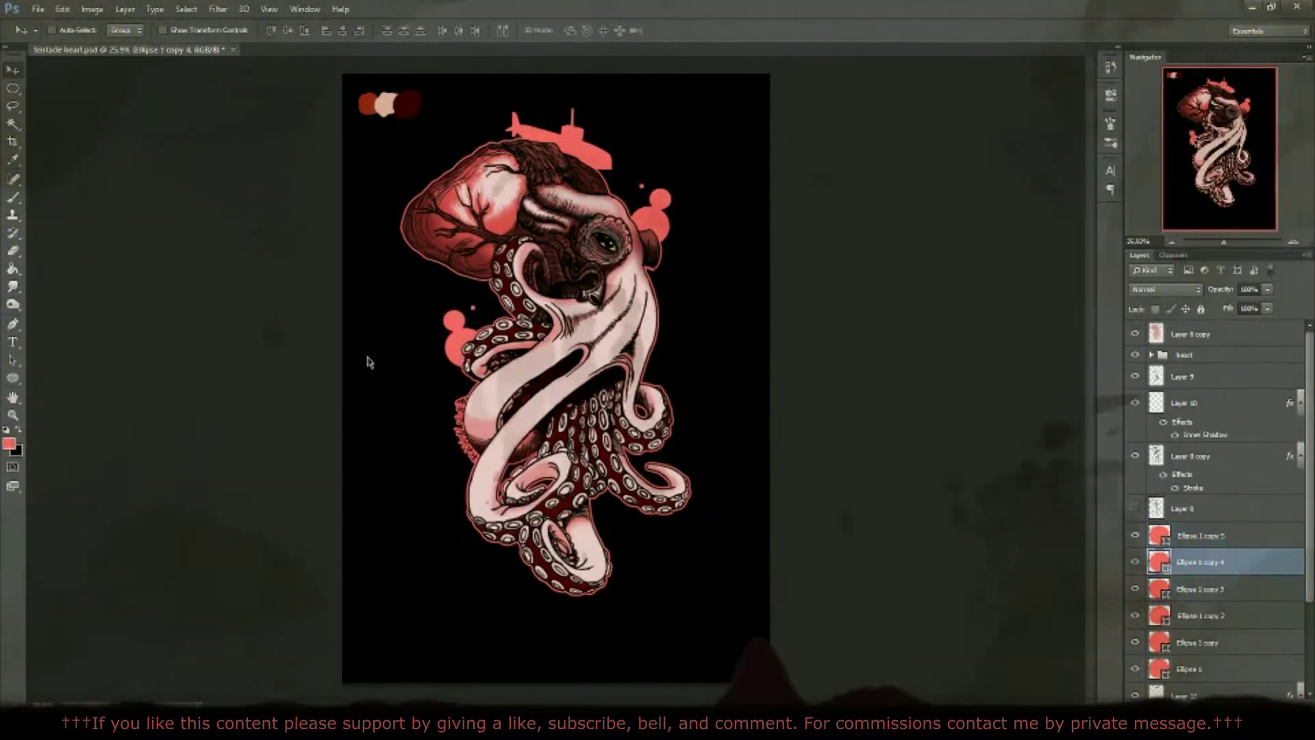
Step: Place small dots near the heart's top, beside the submarine, and by the lower tentacles
click(1198, 536)
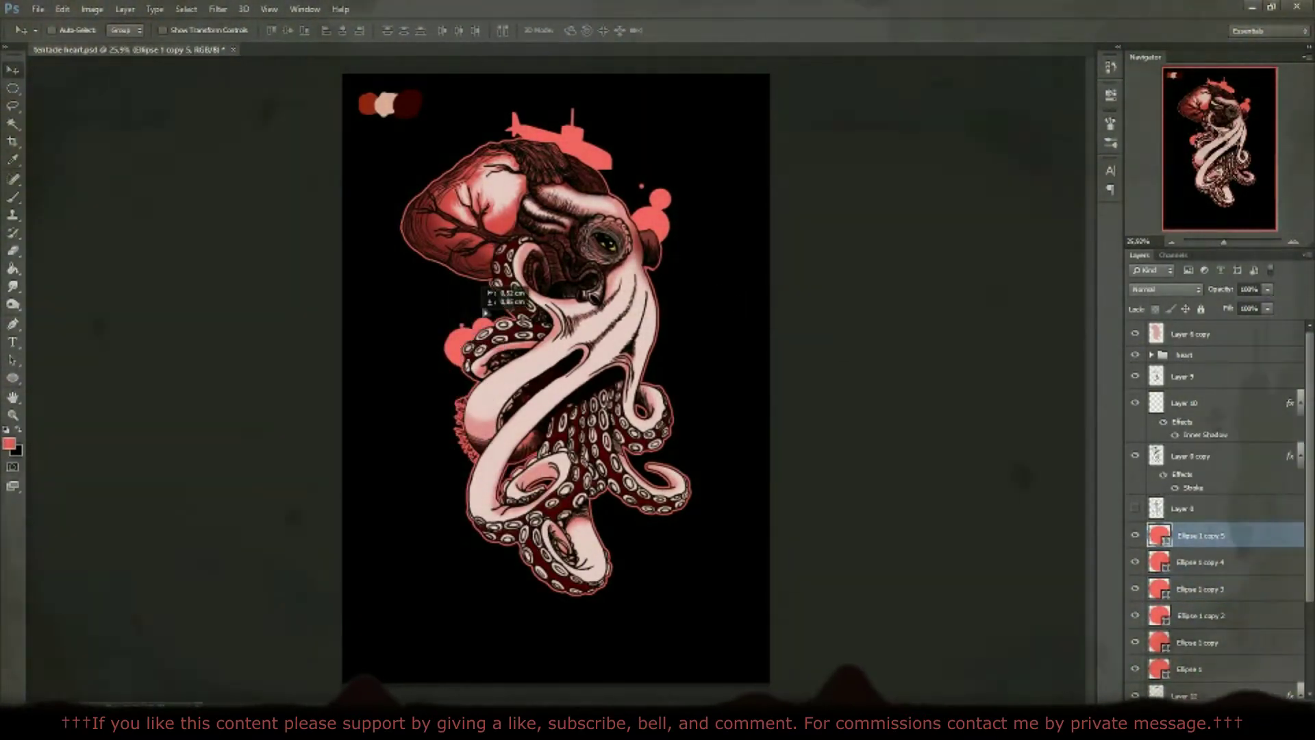
mouse_move(514, 295)
mouse_down()
mouse_move(661, 193)
mouse_move(679, 213)
mouse_up()
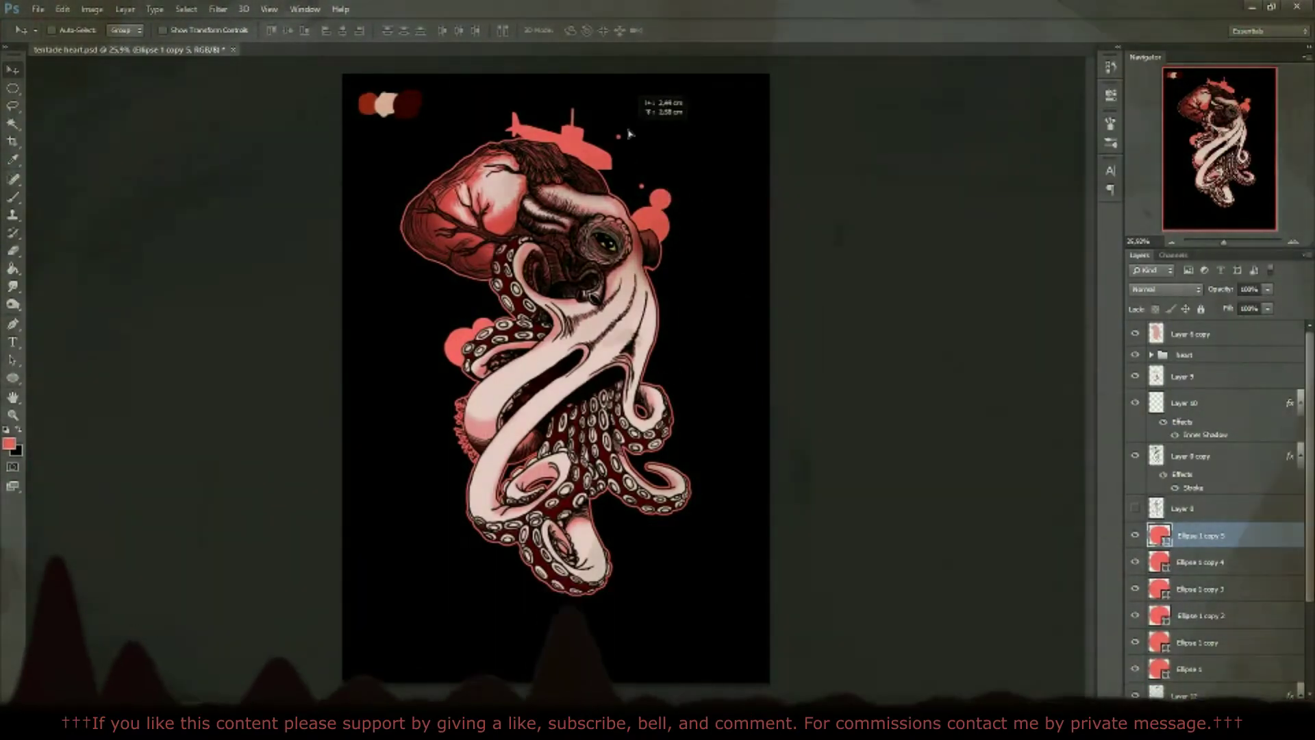
drag(690, 307, 569, 65)
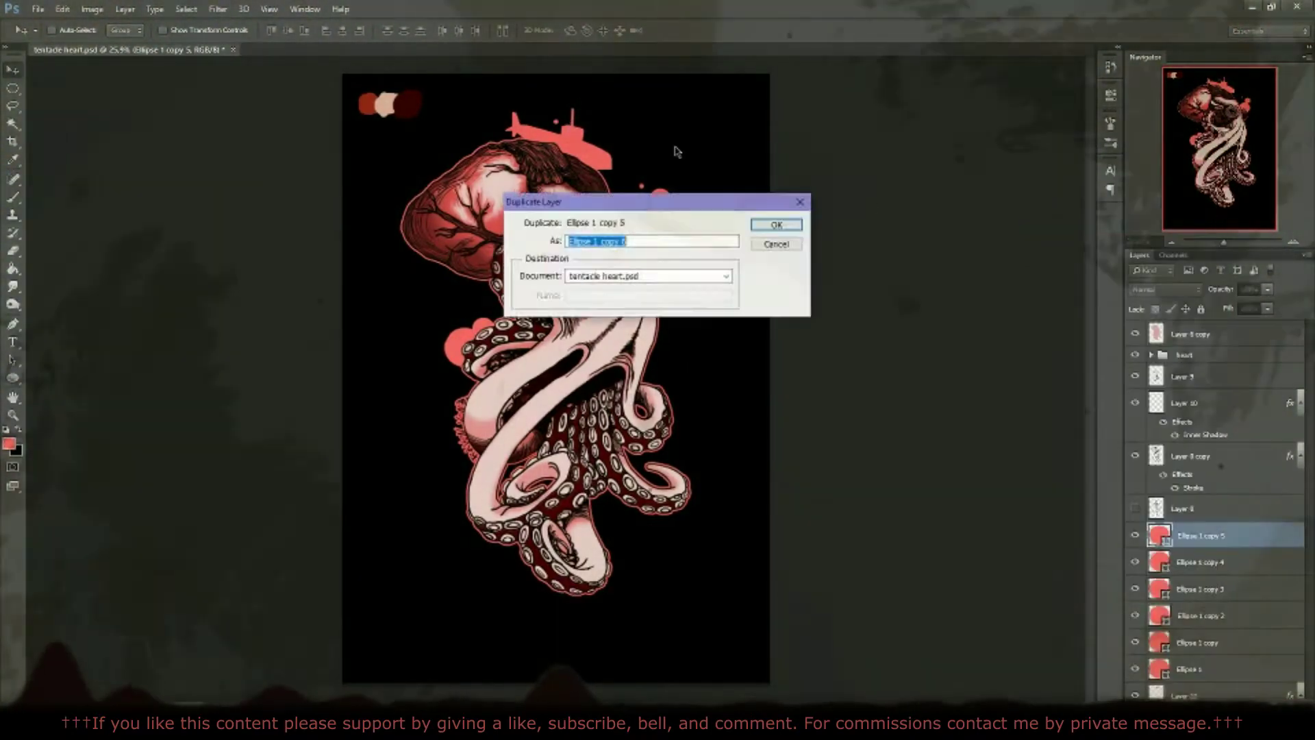
key(Return)
drag(589, 301, 596, 317)
key(Return)
drag(481, 294, 524, 290)
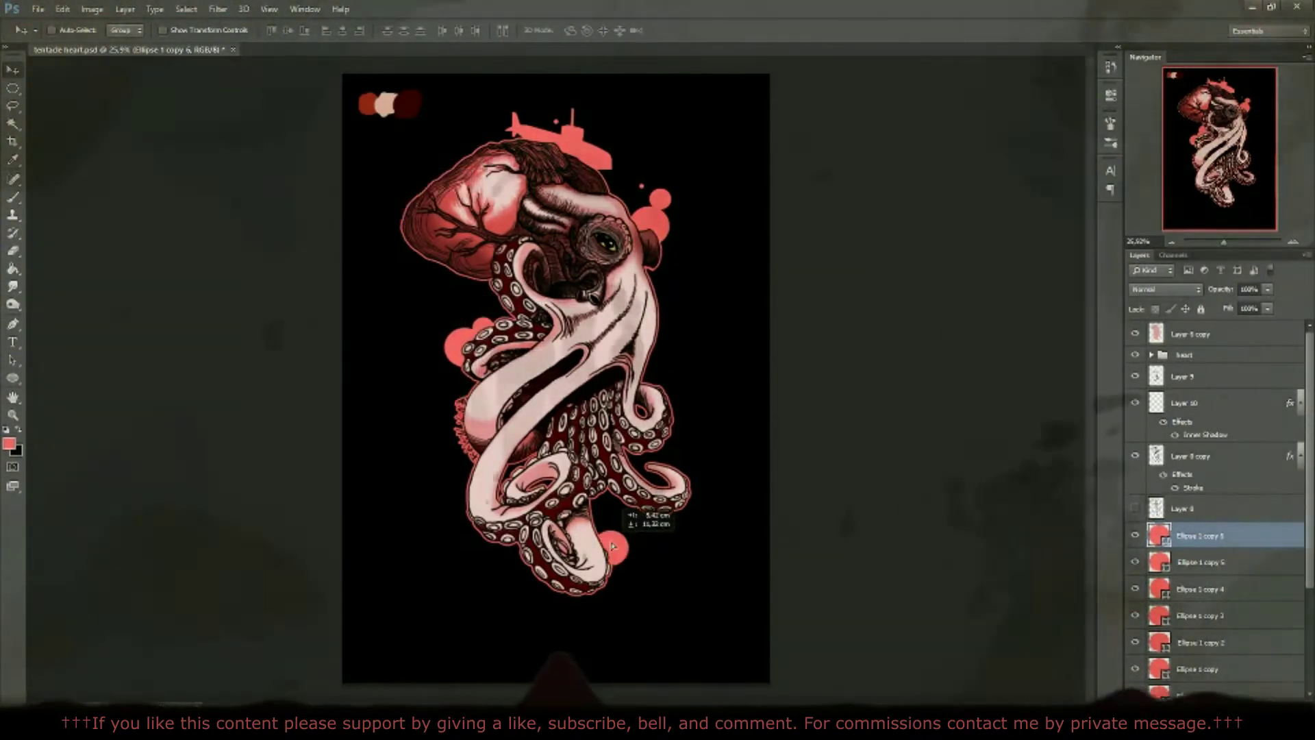
Step: Duplicate the pink circle and move the copy to the lower left for resizing
right_click(1202, 536)
click(1058, 220)
key(Return)
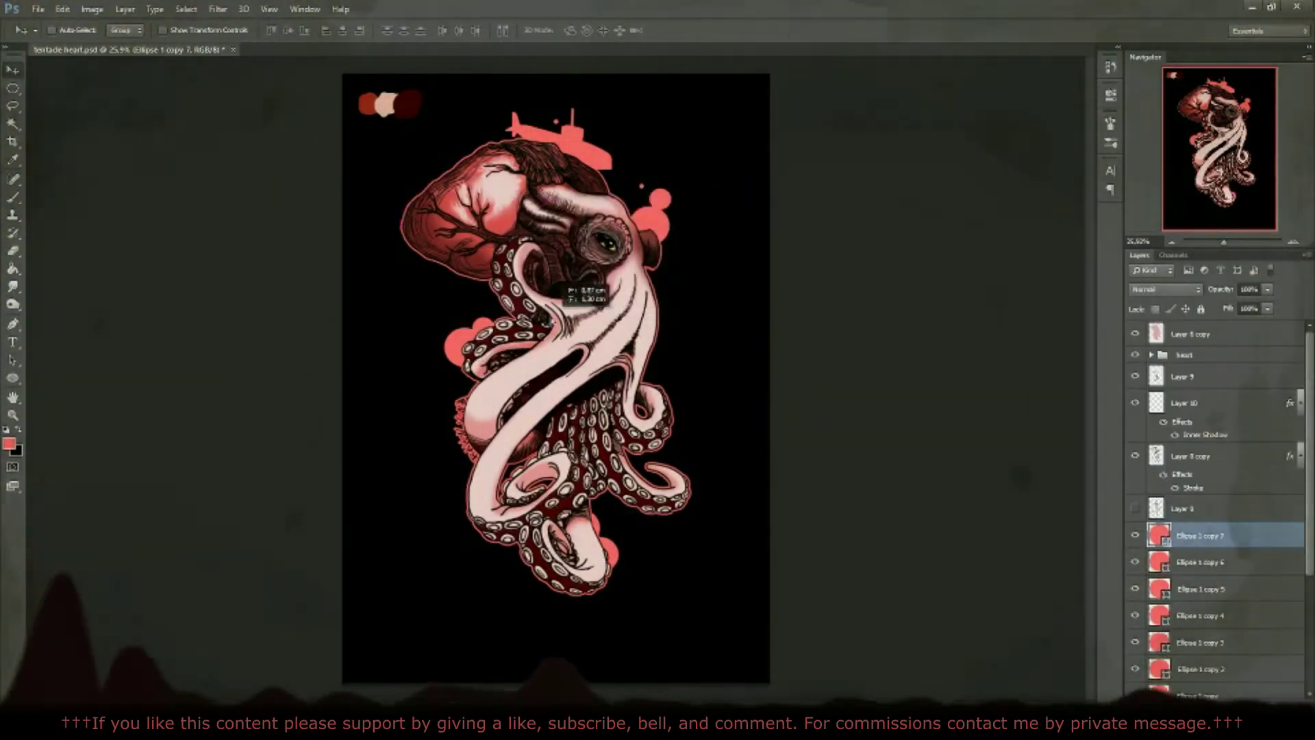
mouse_move(452, 346)
mouse_down()
mouse_move(409, 519)
mouse_move(472, 317)
mouse_move(647, 468)
mouse_up()
key(ctrl+t)
Step: Make two more circle copies and commit the resized circle
right_click(1202, 536)
click(1058, 220)
key(Return)
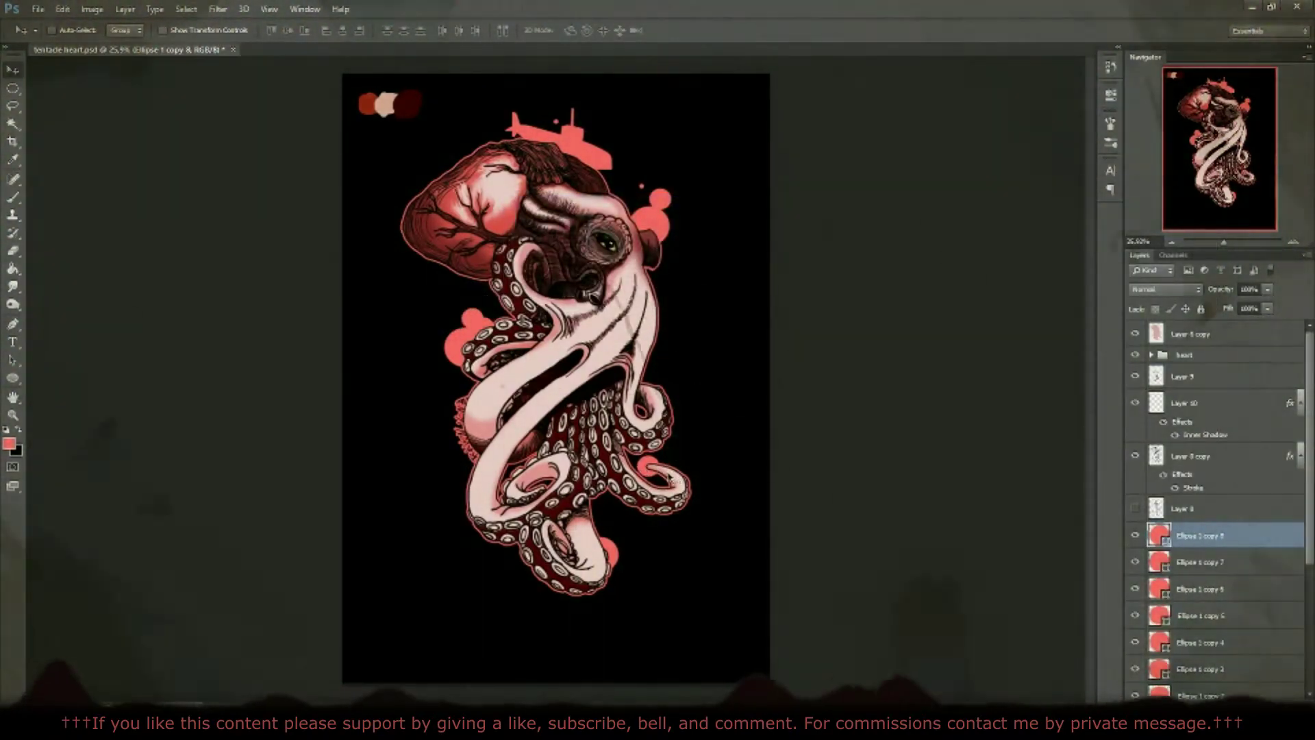
right_click(1202, 536)
click(1059, 205)
key(Return)
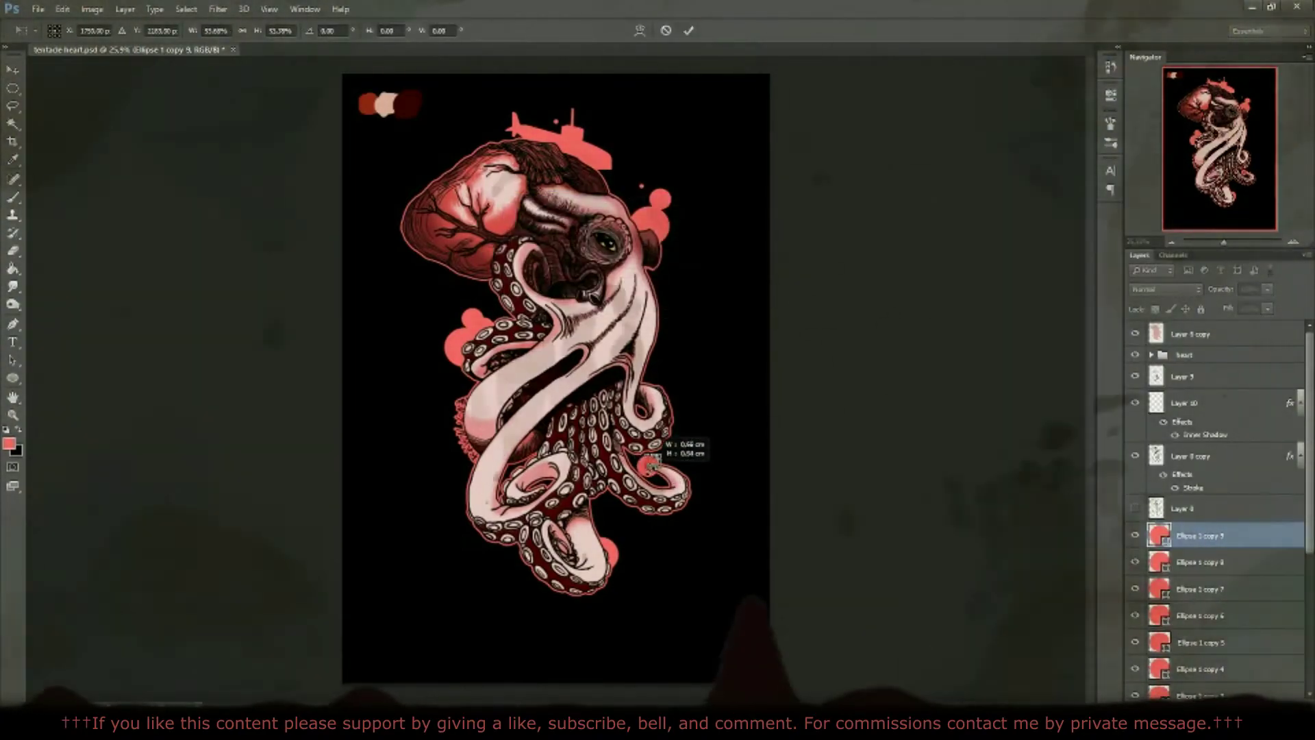
key(Return)
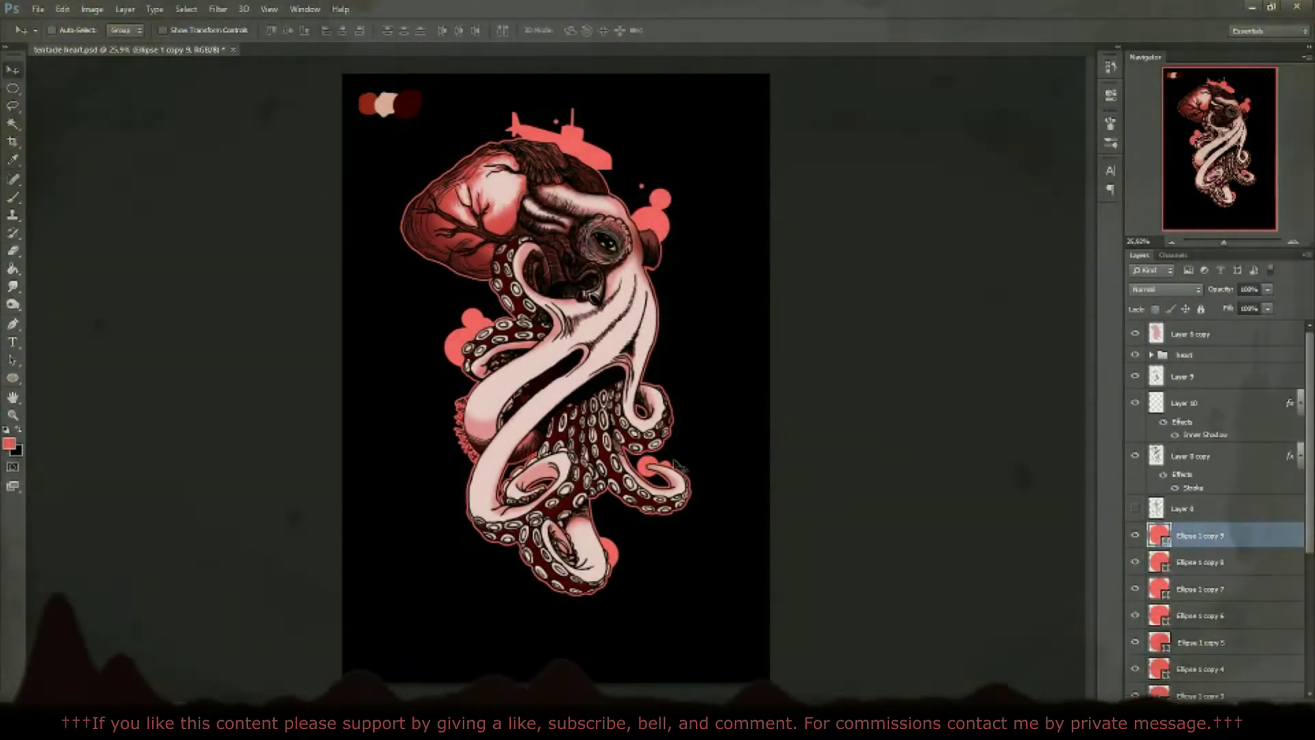
Step: Duplicate the circle twice more and place a small one beside the lower-left tentacle
right_click(1202, 536)
click(1068, 220)
key(Return)
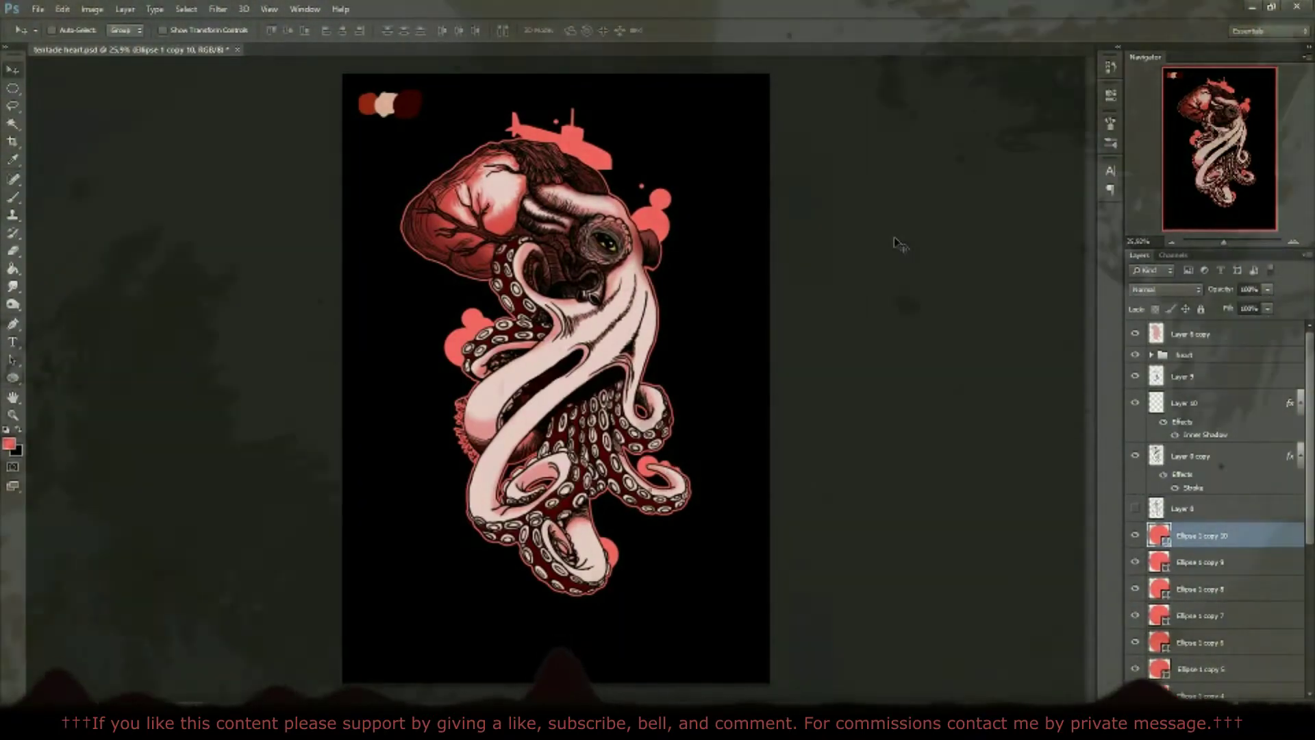
click(12, 198)
right_click(1202, 535)
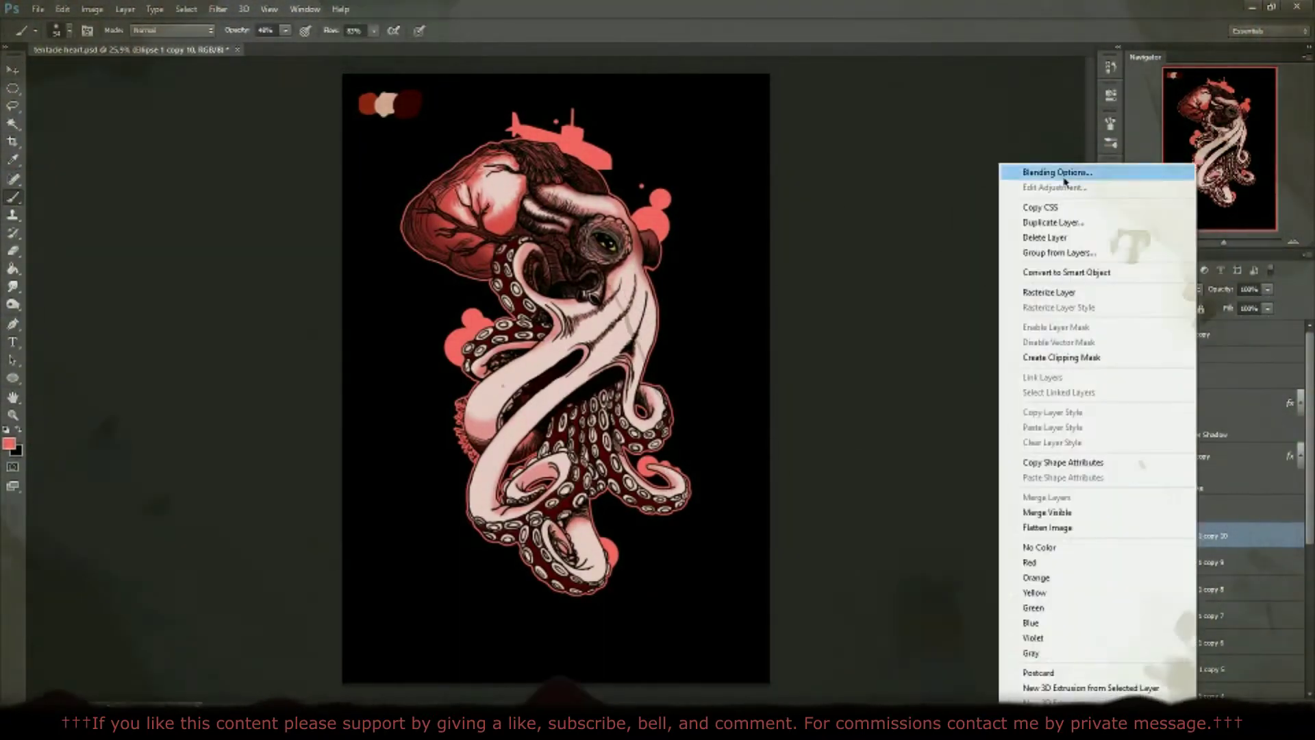
click(1069, 219)
click(795, 221)
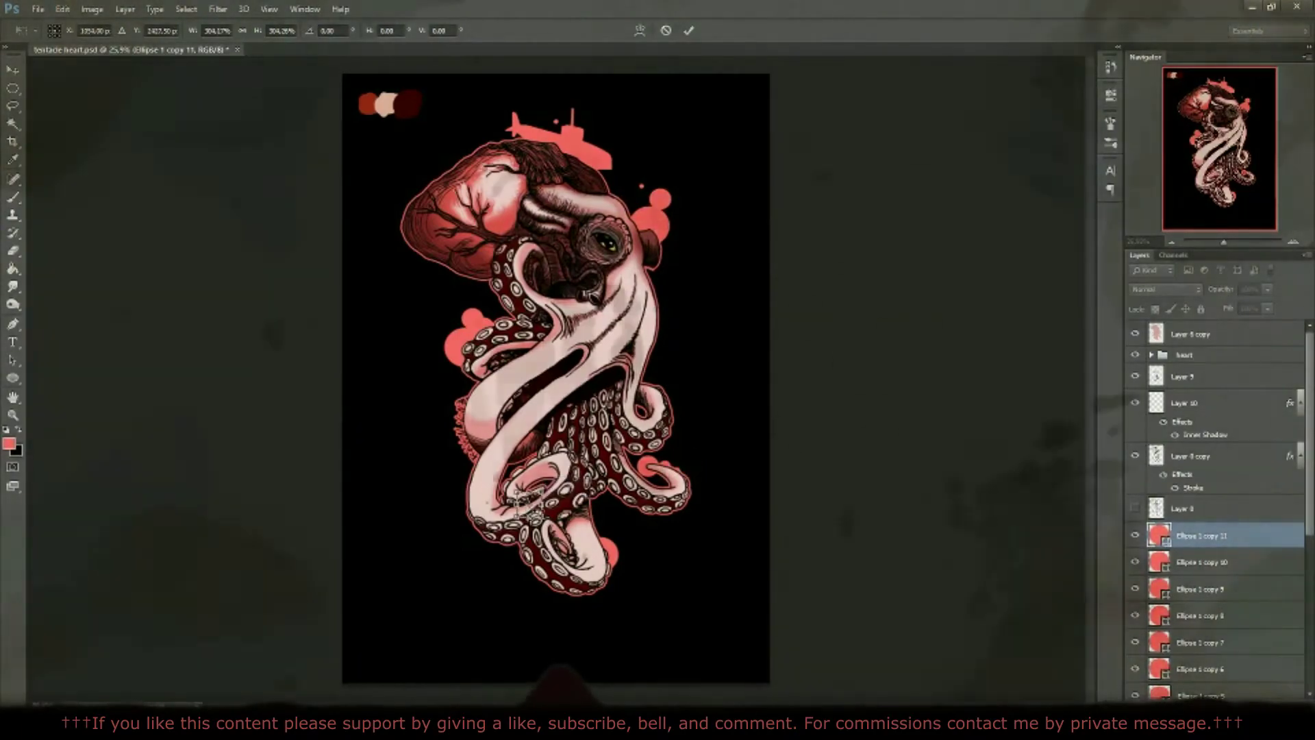
drag(474, 538, 469, 529)
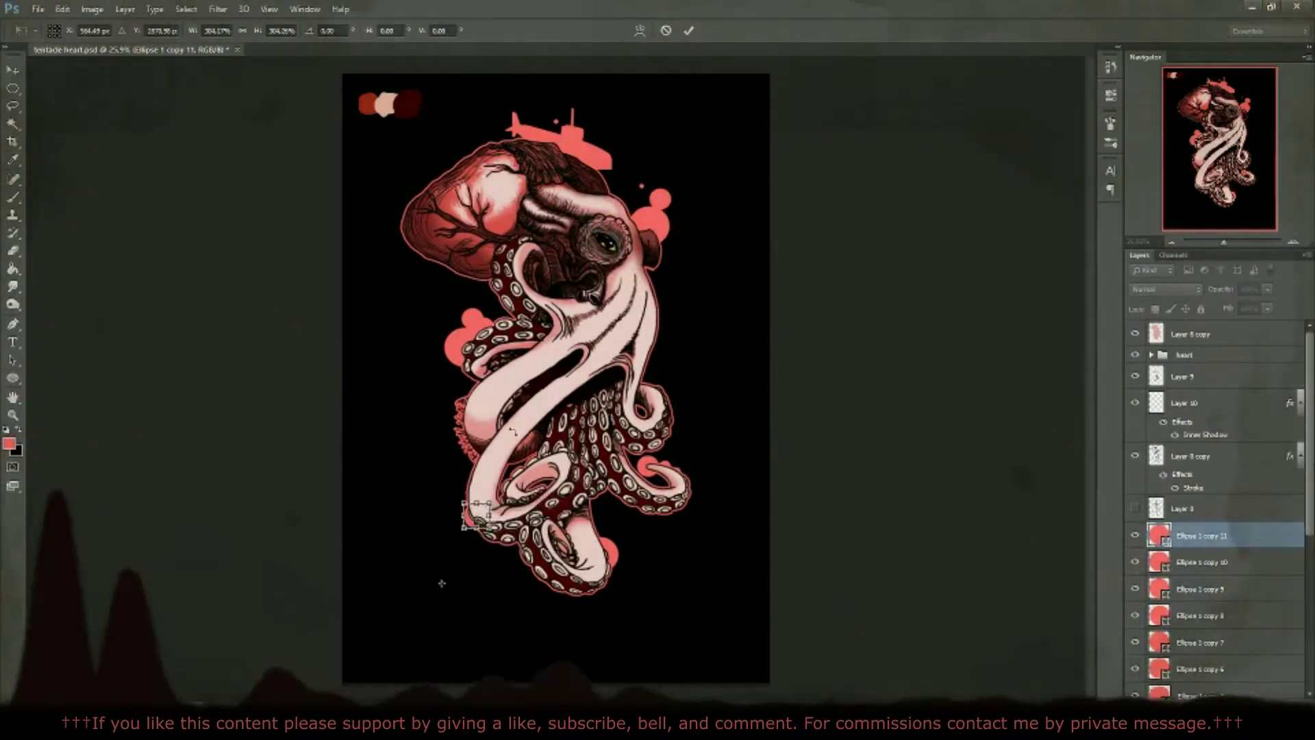
Step: Add another circle copy and save the document so far
right_click(1202, 535)
click(1068, 220)
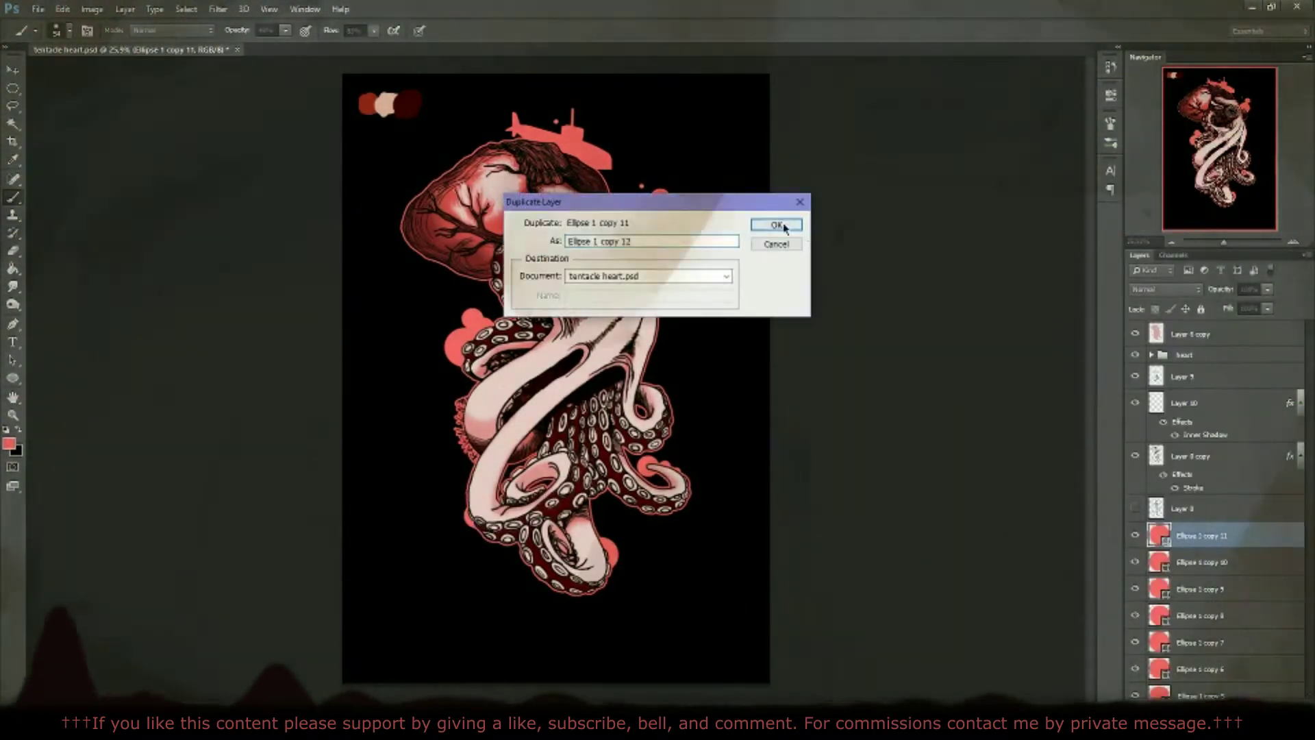
click(772, 222)
click(681, 273)
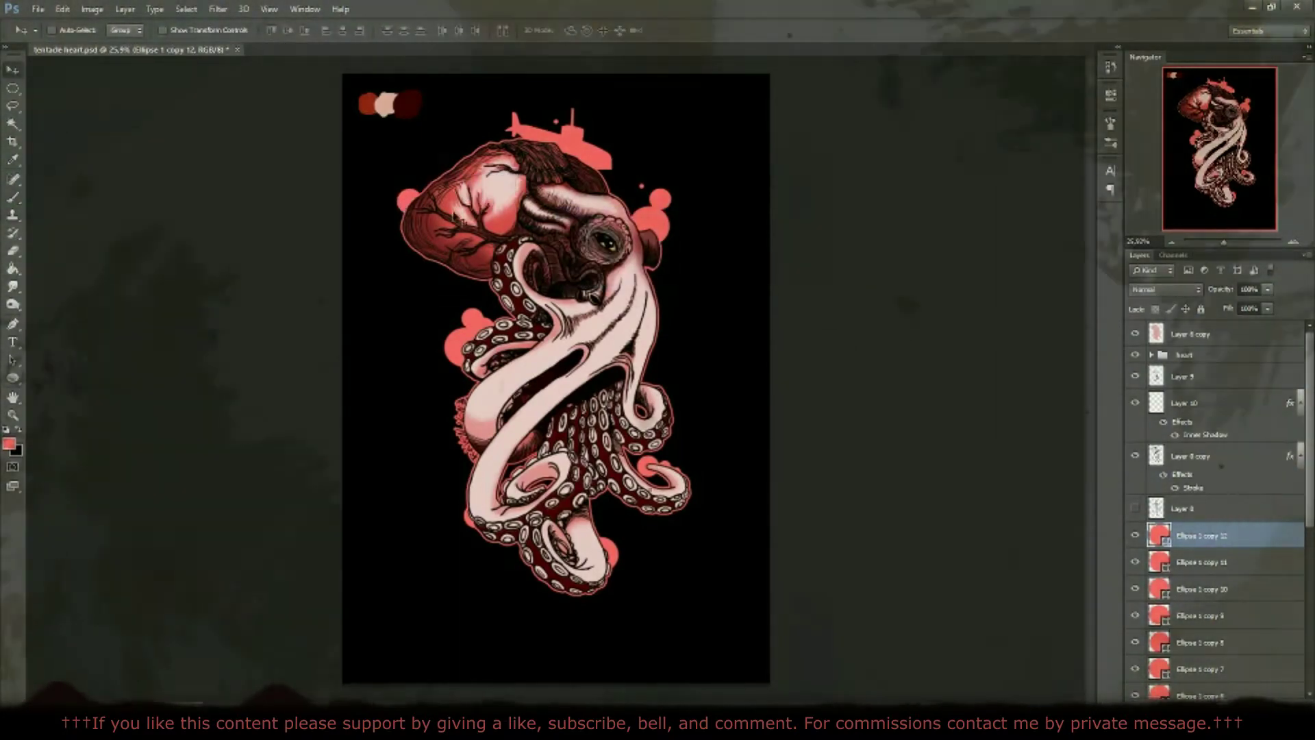
click(37, 9)
click(122, 159)
Step: Make two more circle copies, placing one by the heart's upper left
right_click(1206, 535)
click(1041, 206)
key(Return)
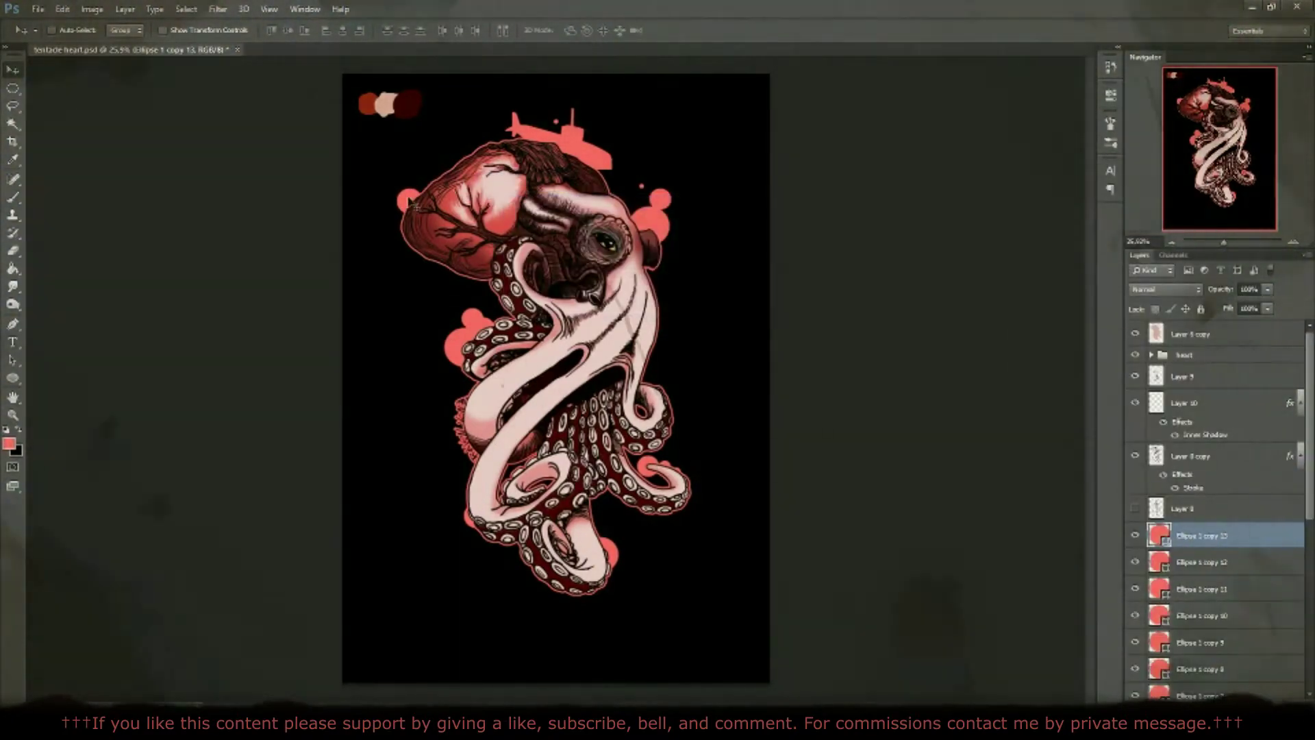
right_click(1202, 536)
click(1041, 206)
key(Return)
drag(458, 184, 449, 175)
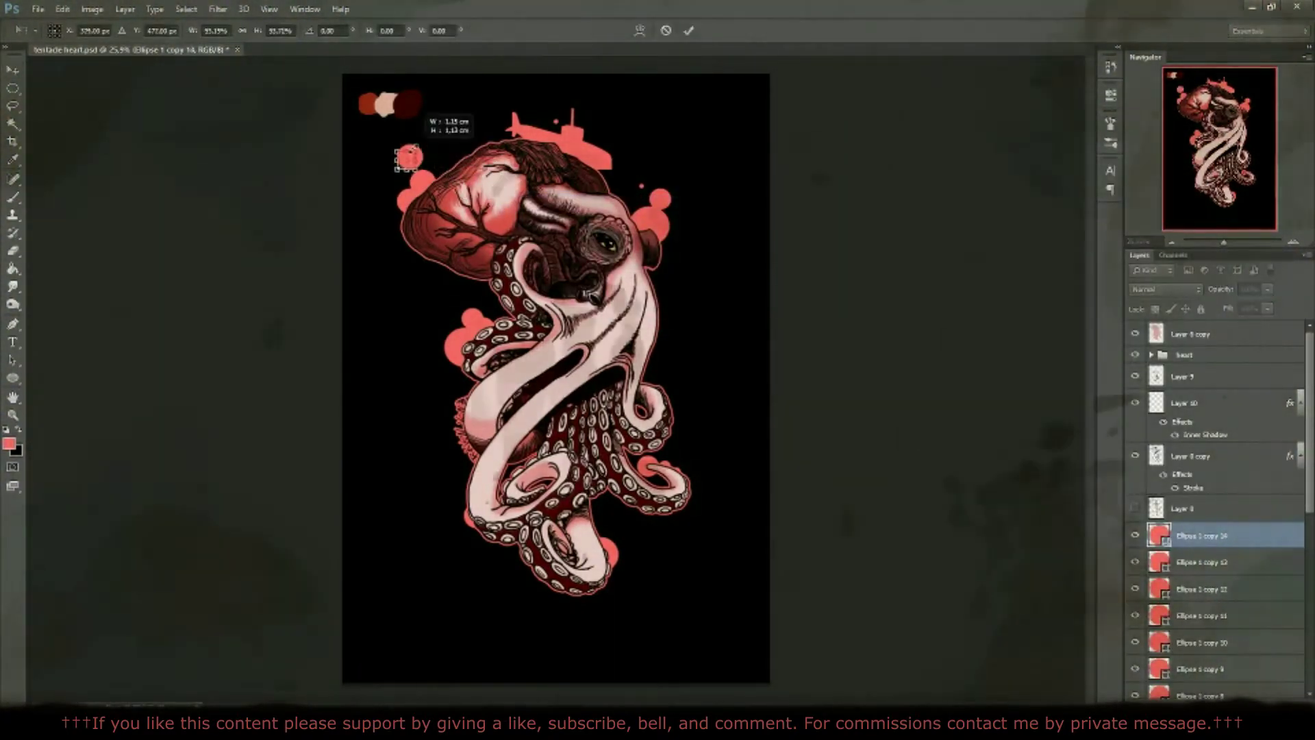
Step: Add a smaller circle above the heart's left side and another copy near the heart
right_click(1202, 535)
click(1041, 206)
key(Return)
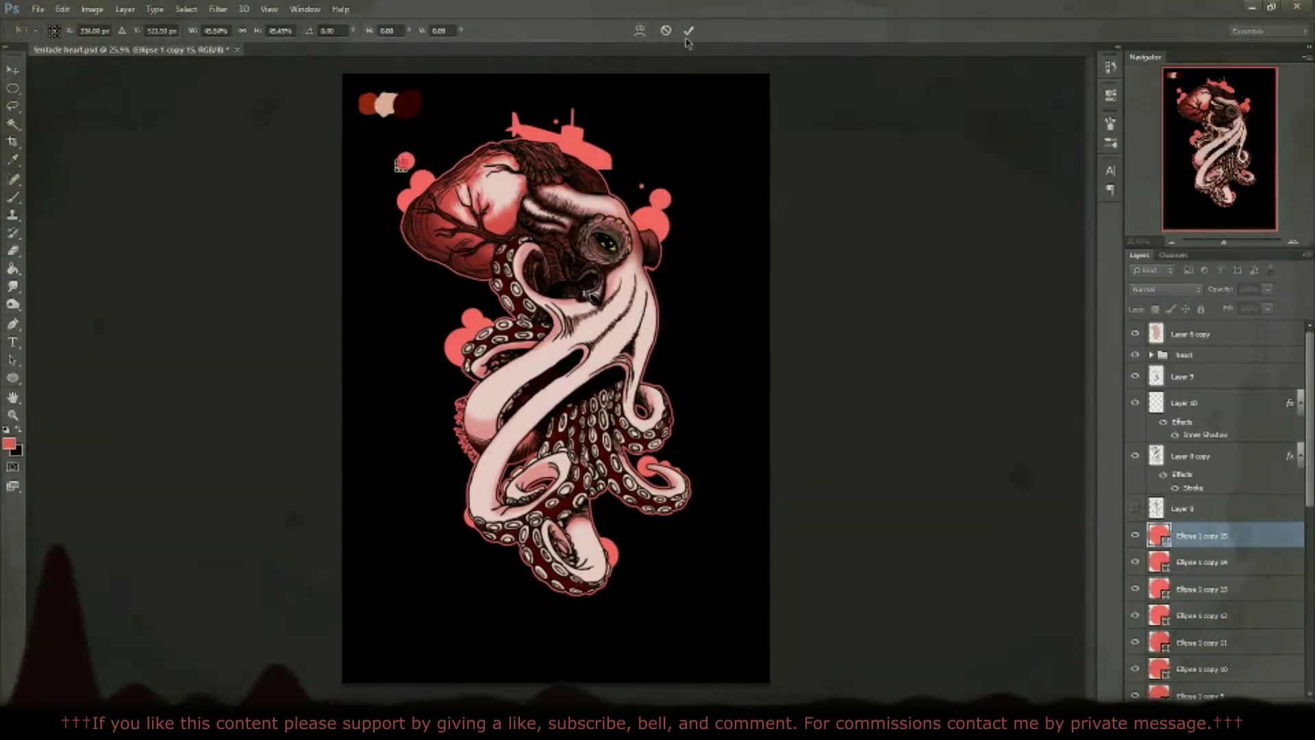
drag(397, 141, 404, 122)
key(ctrl+j)
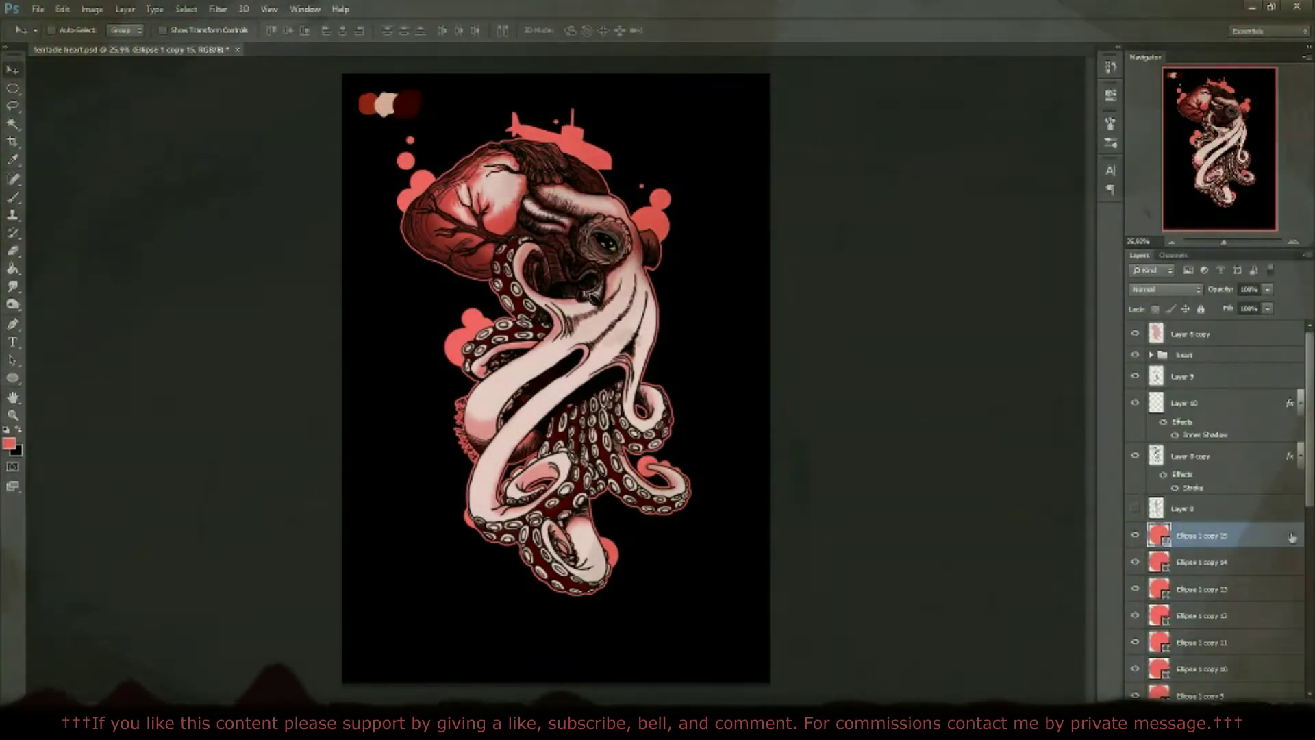
drag(702, 141, 704, 461)
Step: Create three more circle copies for the bubbles
right_click(1202, 536)
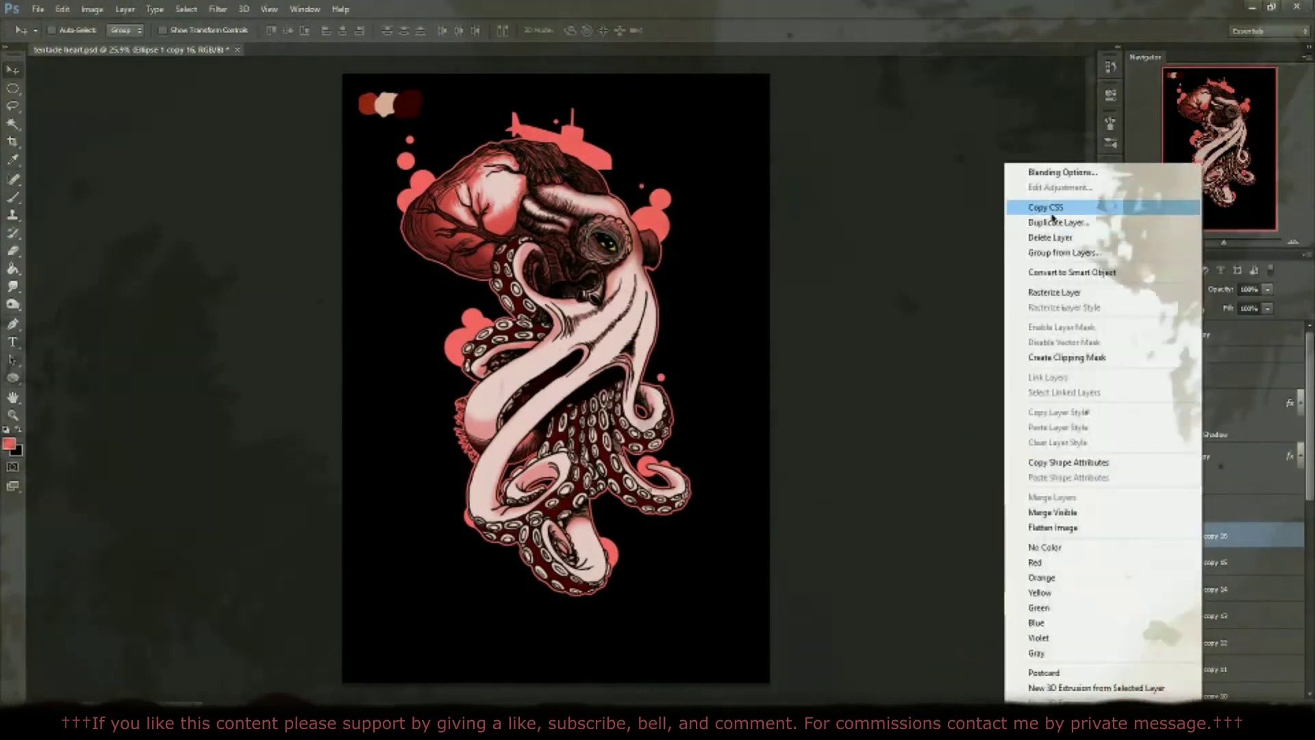
click(1041, 199)
key(Return)
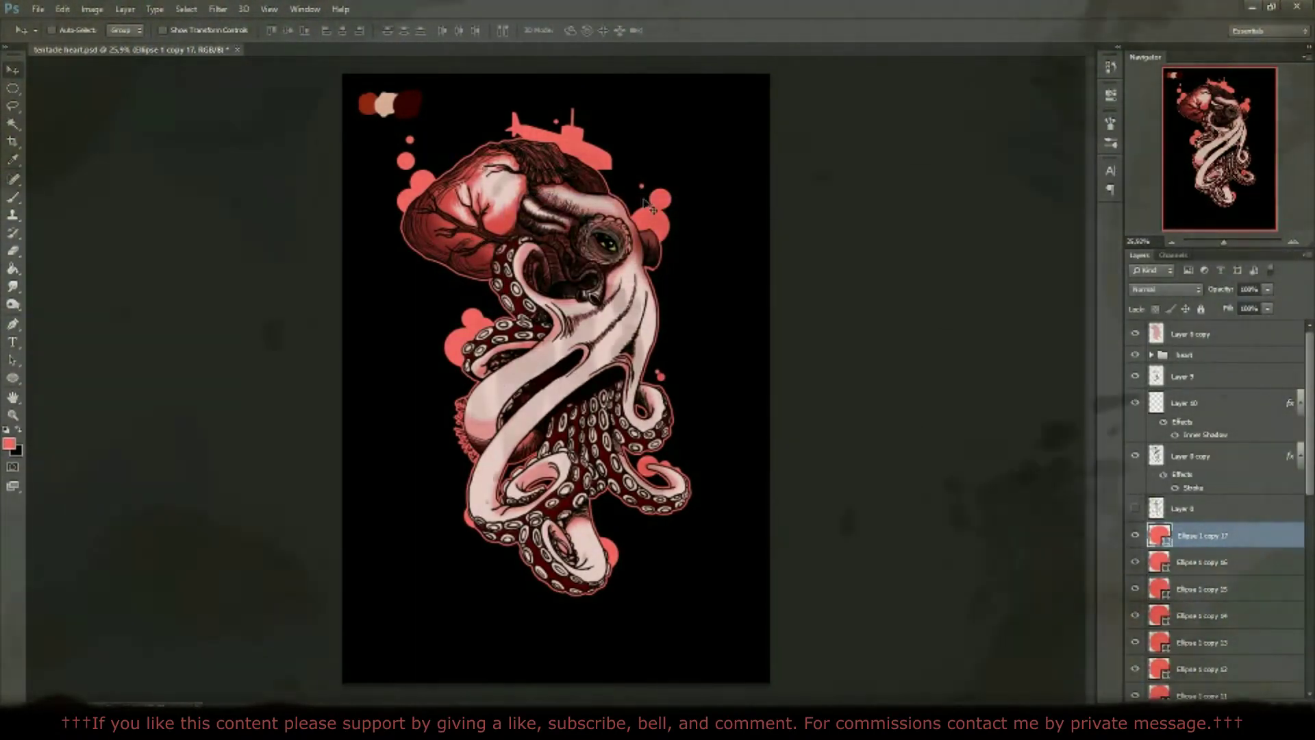
right_click(1202, 535)
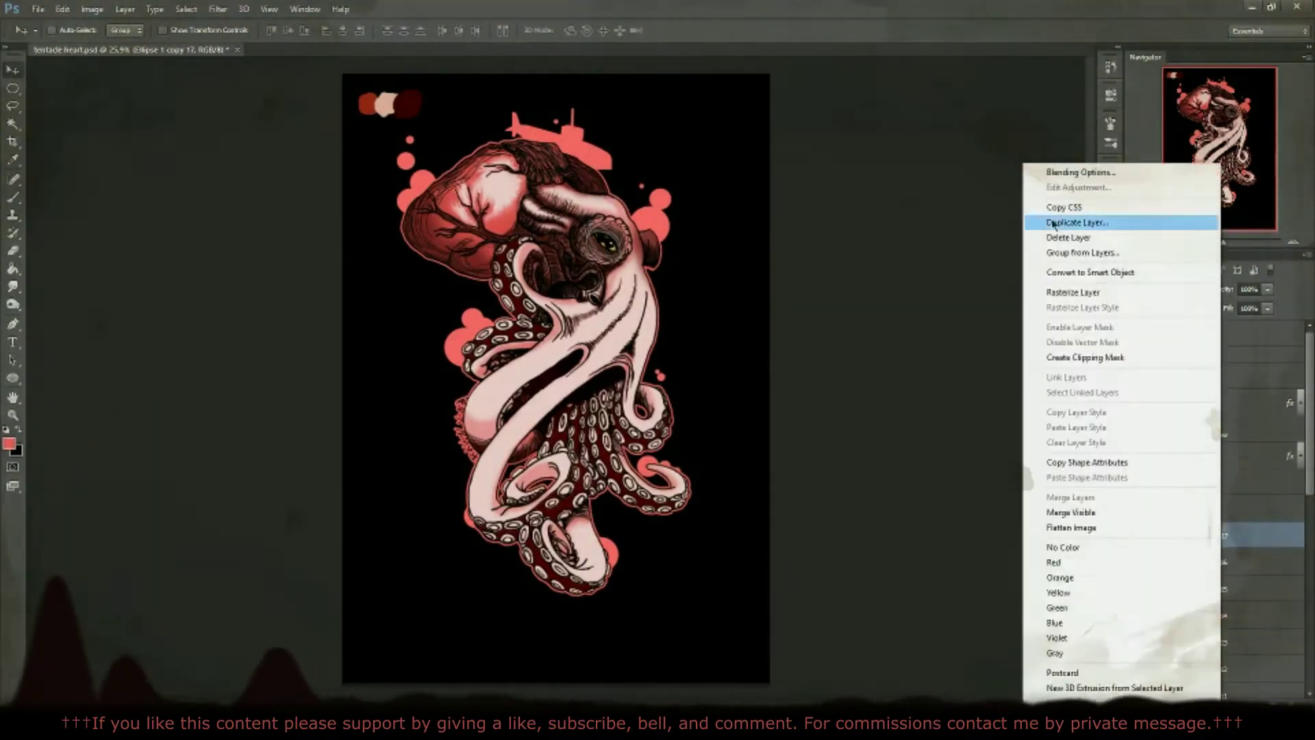
click(1082, 219)
key(Return)
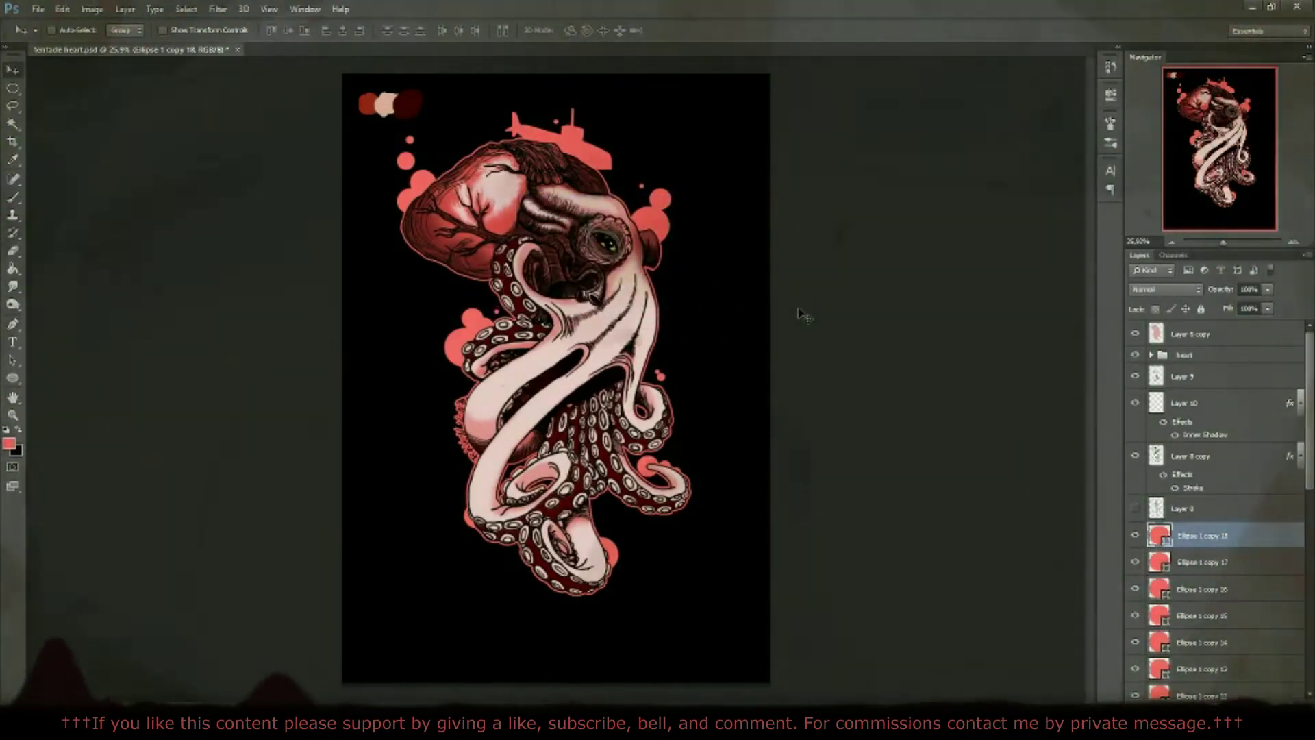
right_click(1202, 536)
click(1086, 217)
key(Return)
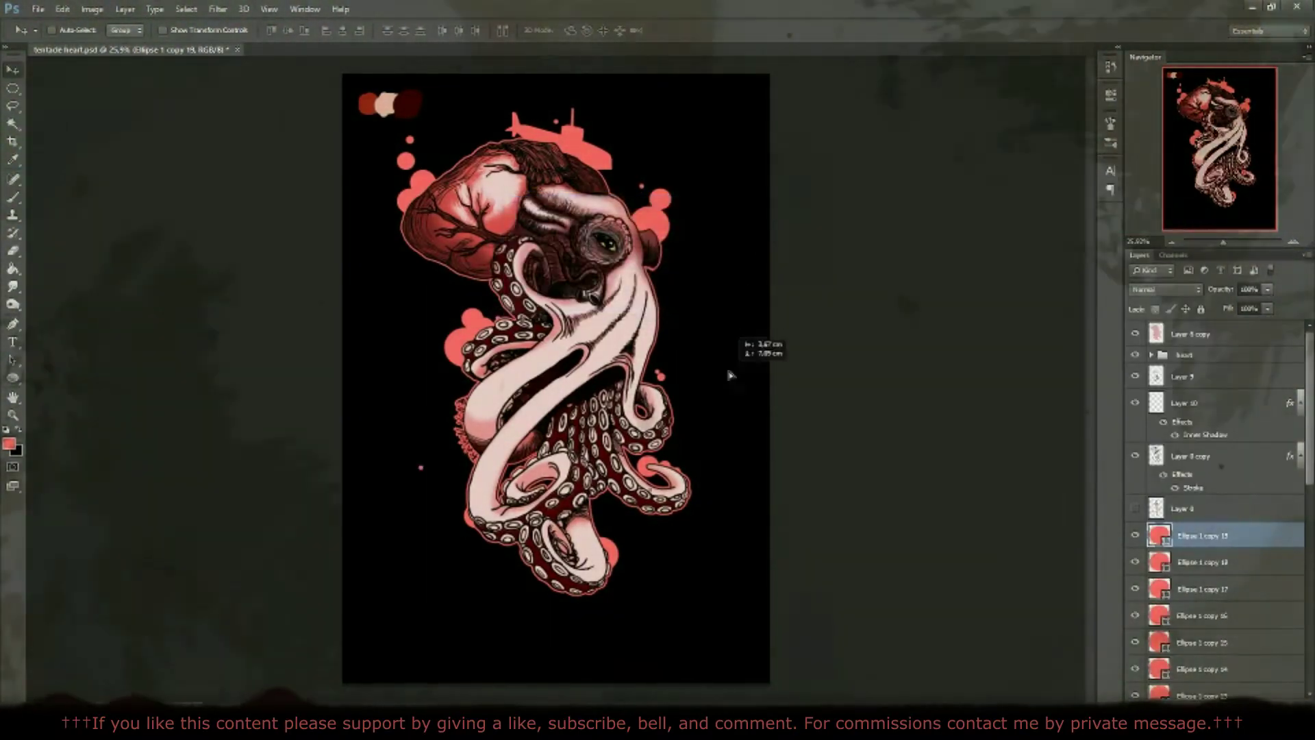
Step: Add two final circle copies and move the newest into place on the artwork
right_click(1202, 536)
click(1085, 222)
key(Return)
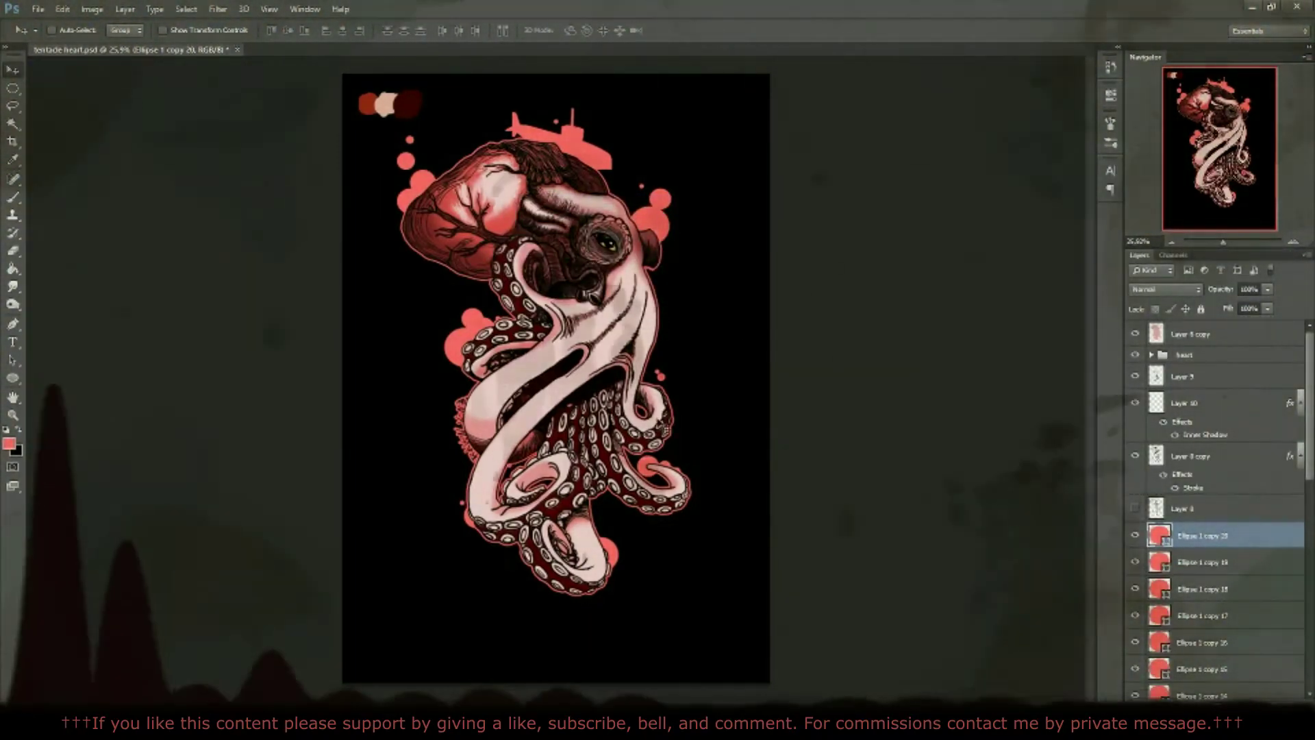
right_click(1202, 536)
click(1085, 218)
key(Return)
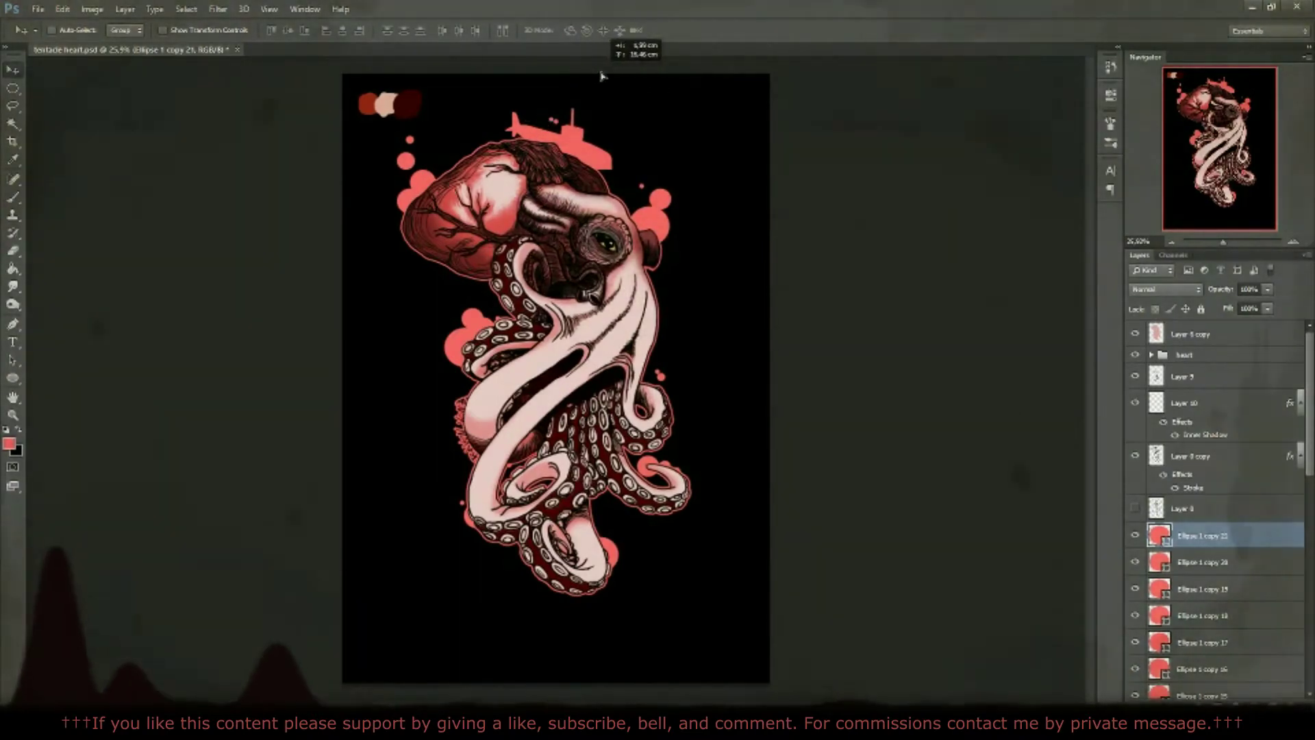
drag(554, 122, 626, 66)
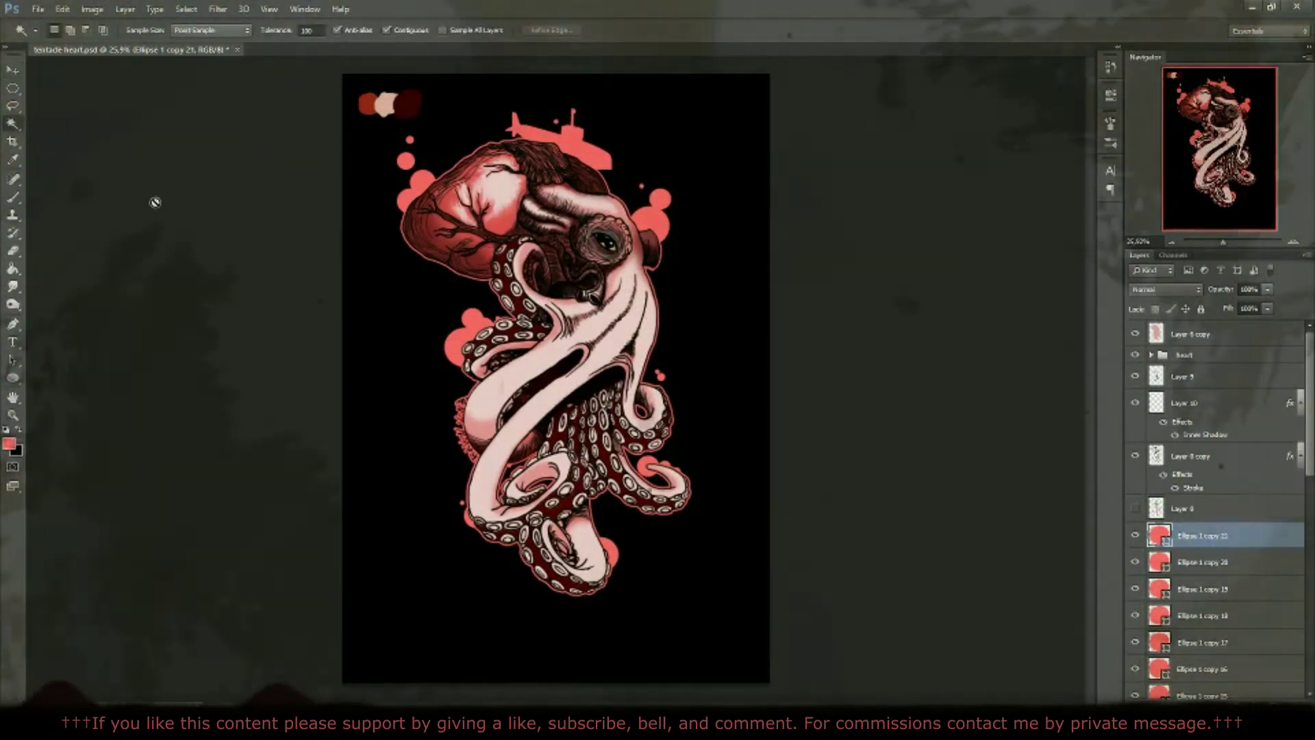
Step: Group the selected Ellipse circle layers and rename the group BUBBLES
scroll(1288, 499, down, 5)
scroll(1216, 506, down, 4)
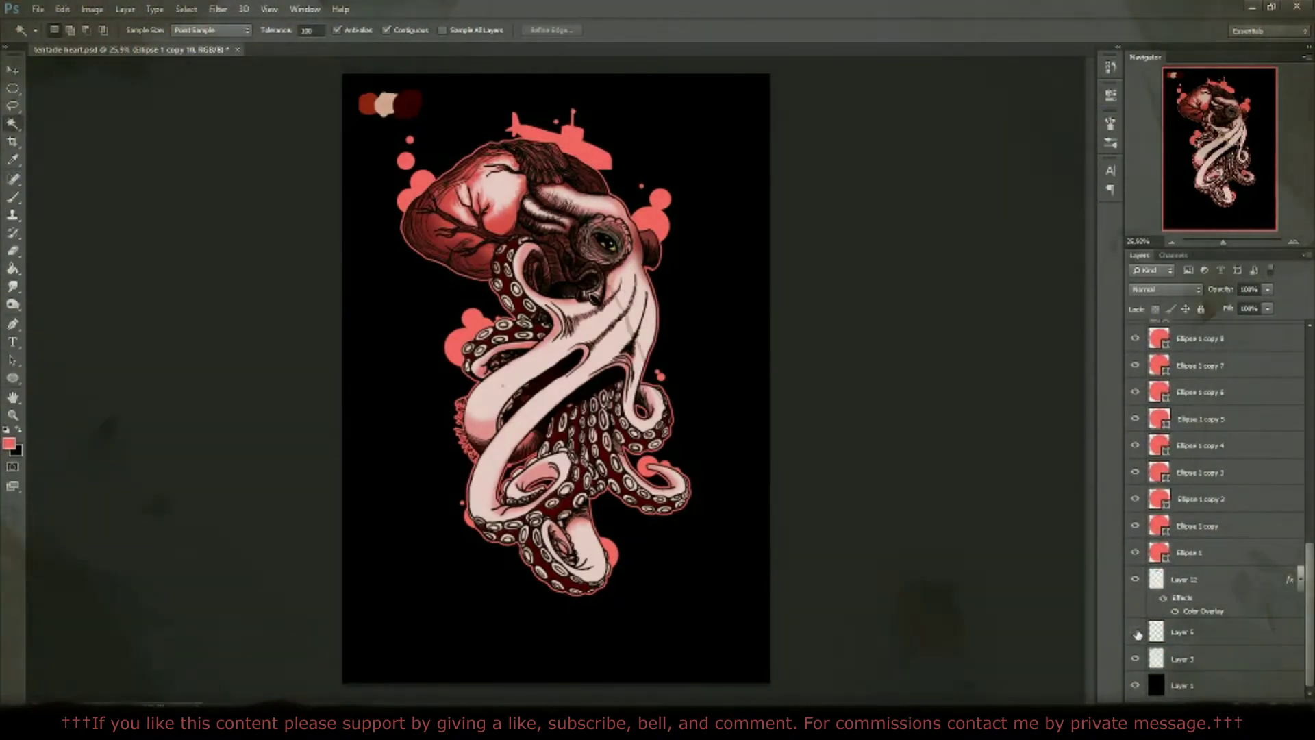
right_click(1207, 552)
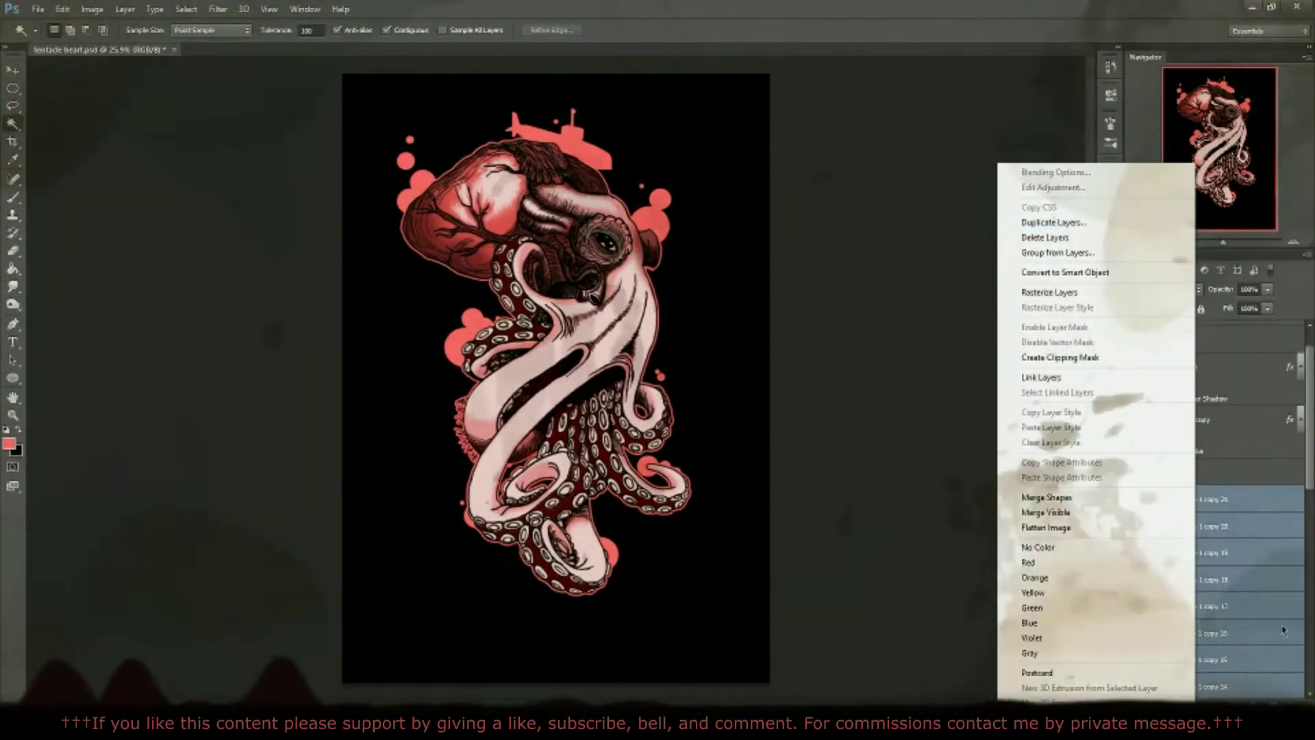
key(Escape)
scroll(1214, 566, down, 3)
key(ctrl+g)
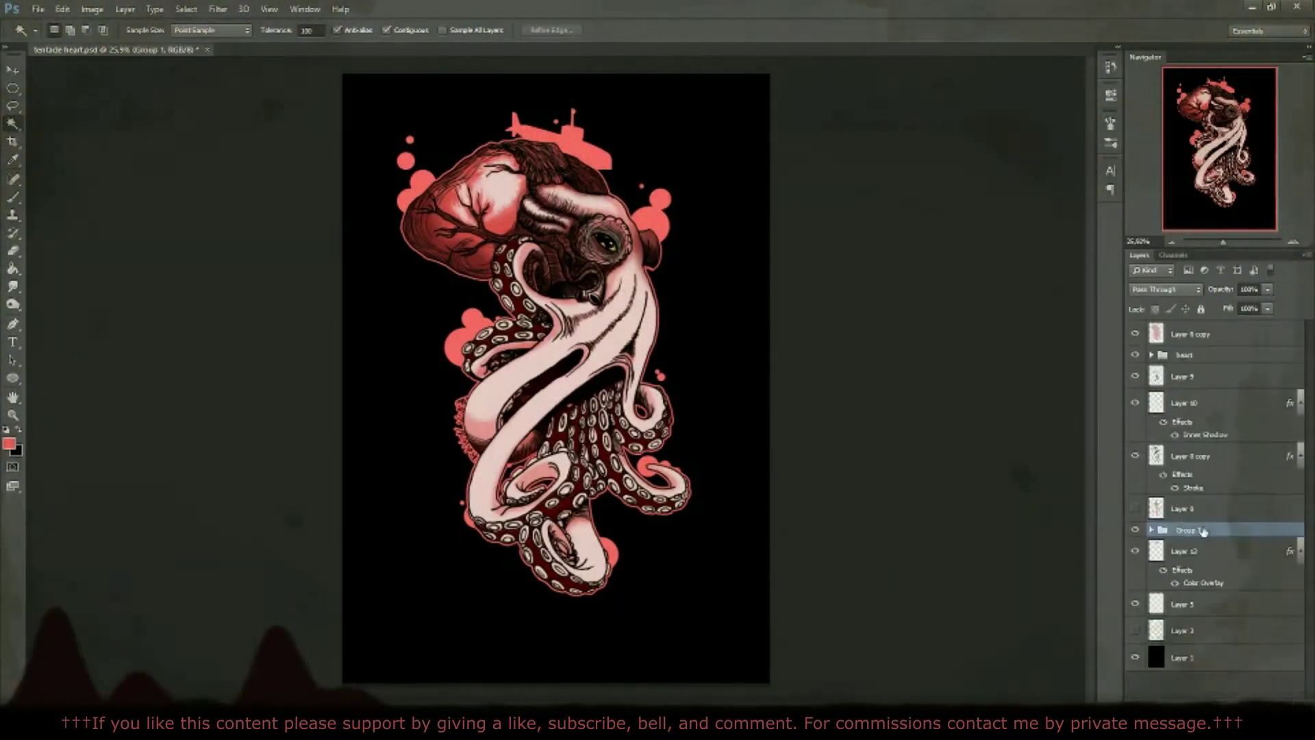
double_click(1185, 530)
text(BUBBLES)
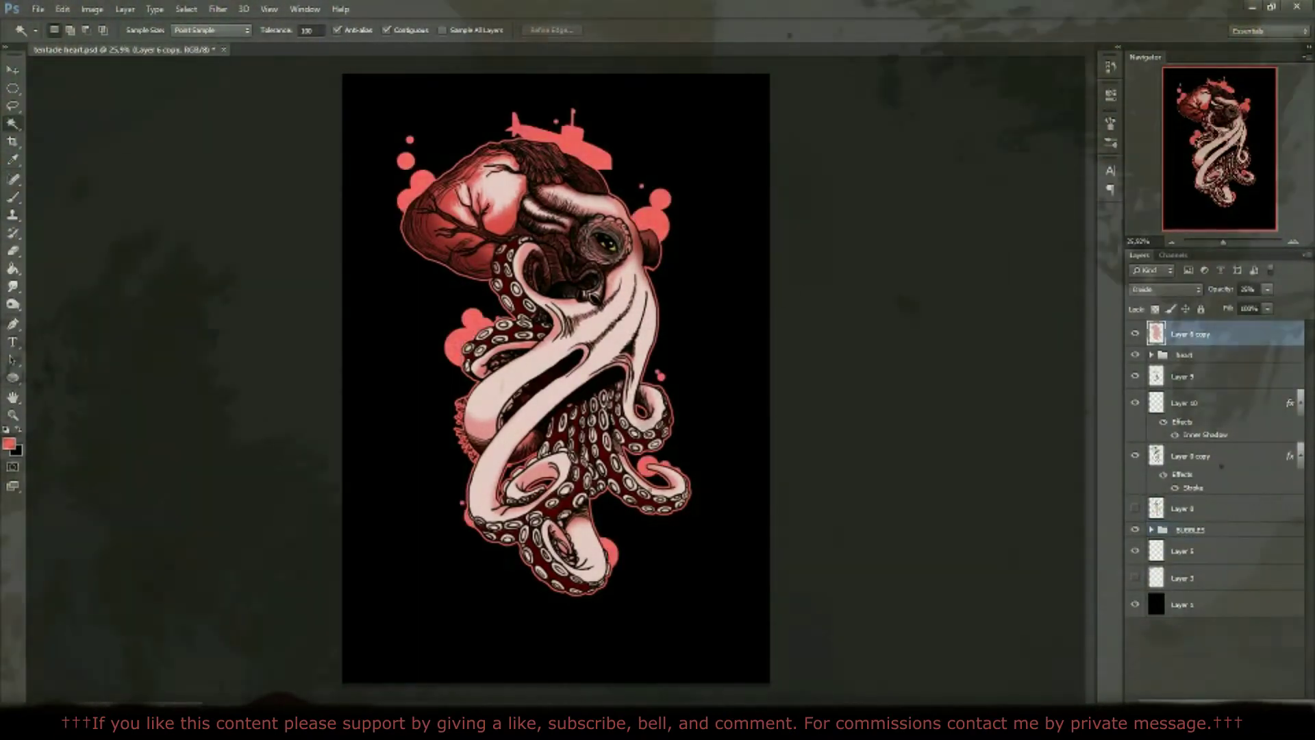
Step: Group the artwork layers into Group 1 with Layer 5, expand it, and release Layer 5's clipping
key(ctrl+g)
drag(1184, 620, 1183, 597)
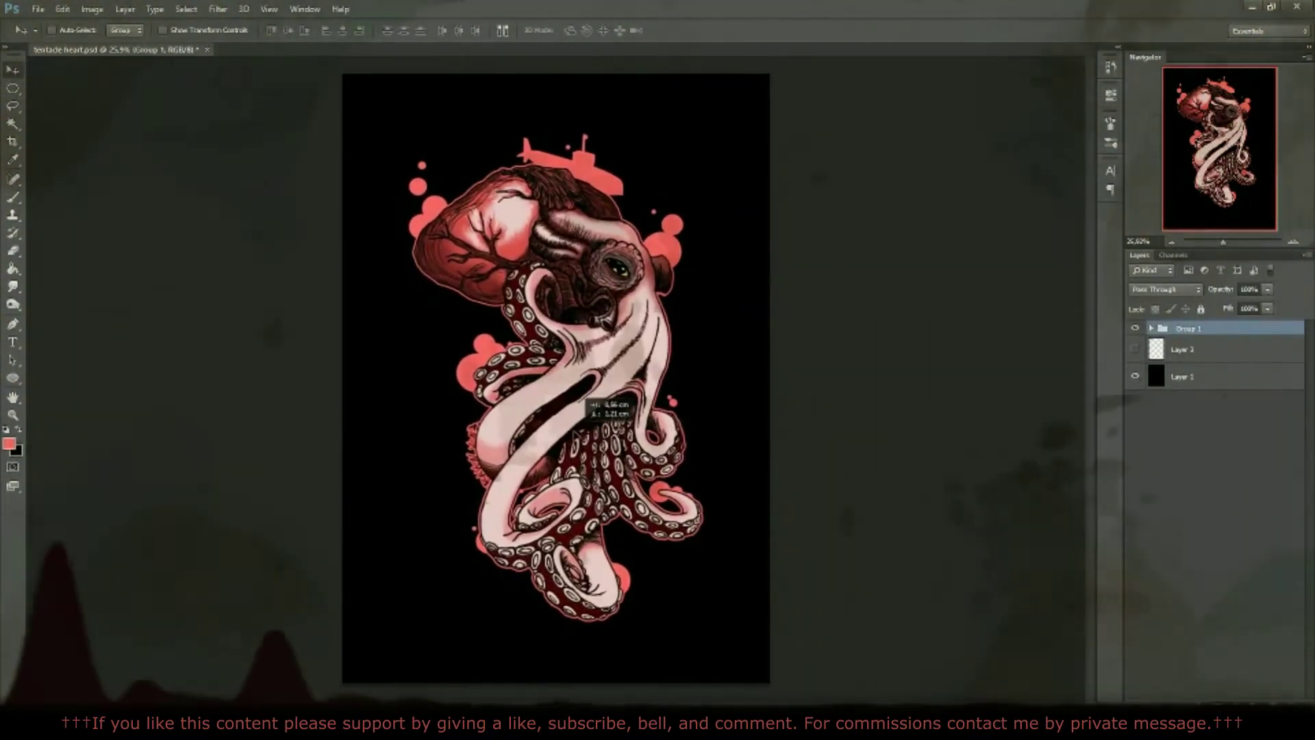
click(1152, 328)
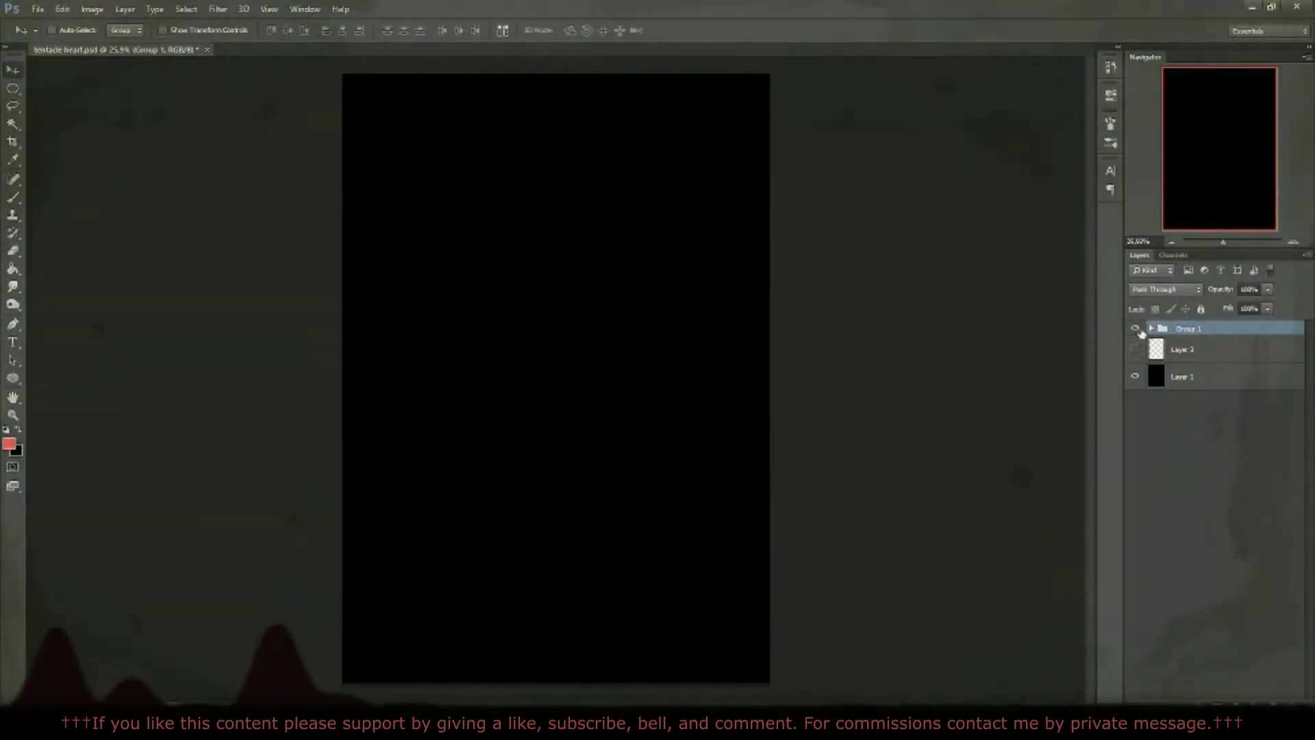
key(ctrl+alt+g)
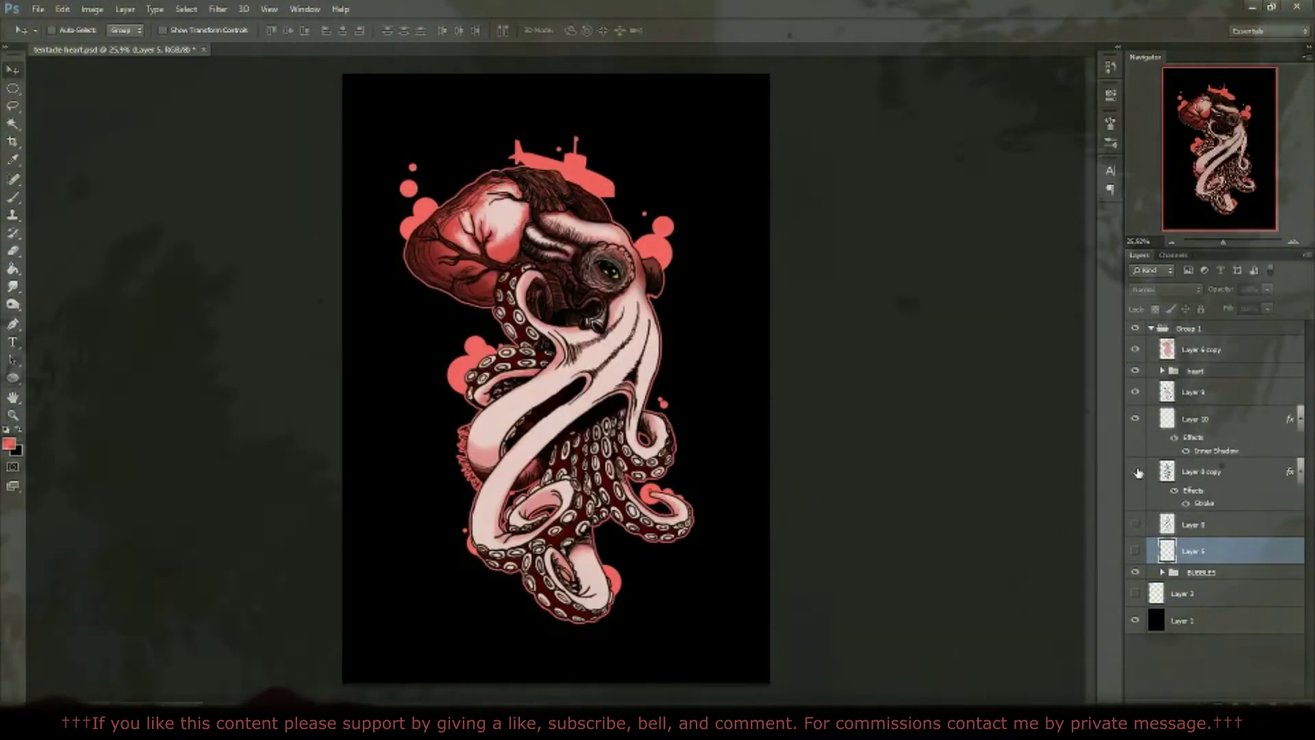
Step: Toggle the background and Layer 8 copy visibility, then select the layer for the new Layer 13
click(1135, 620)
click(1135, 472)
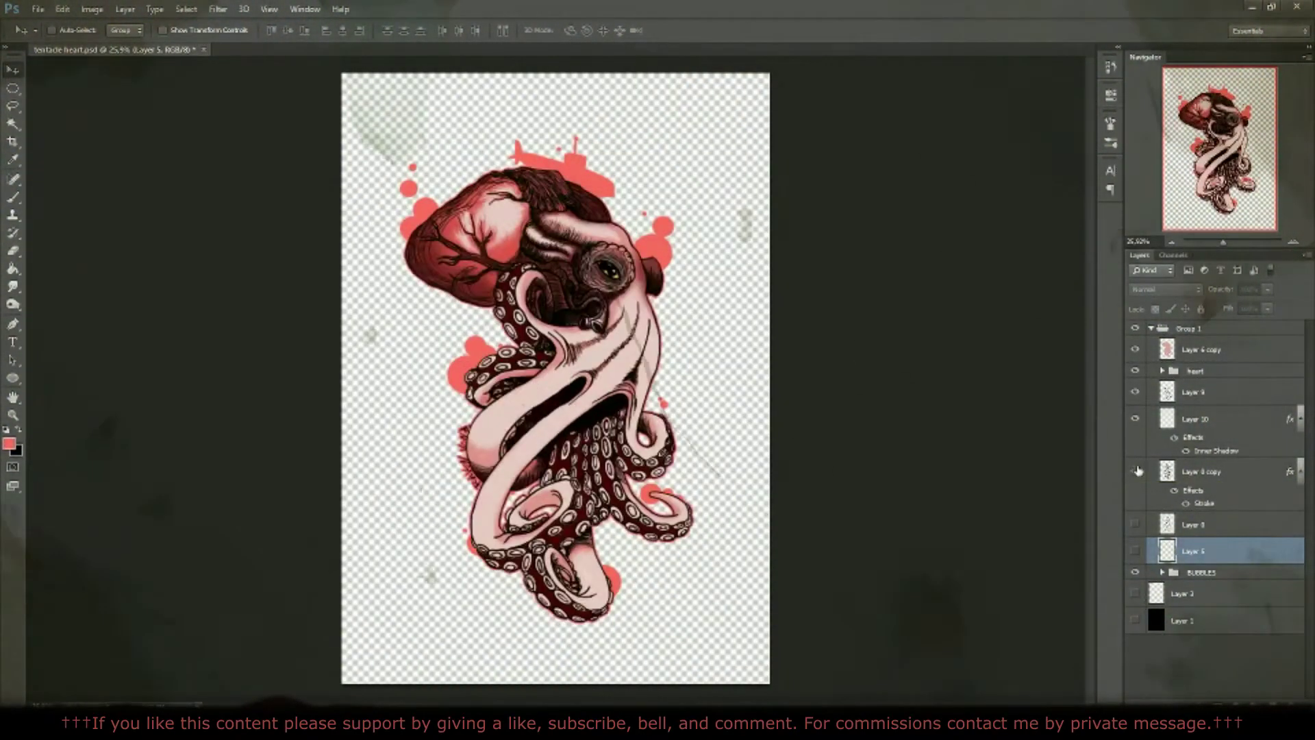
click(1135, 471)
click(1135, 593)
click(1135, 620)
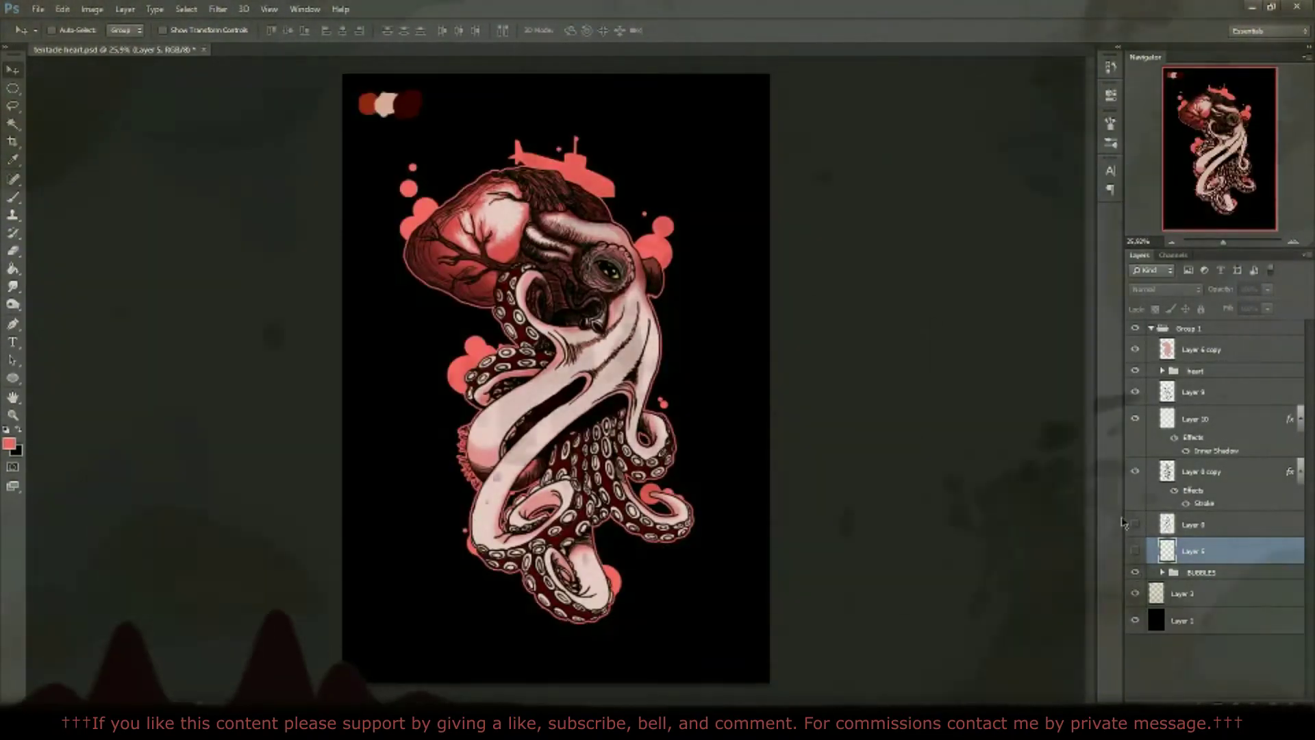
click(1134, 524)
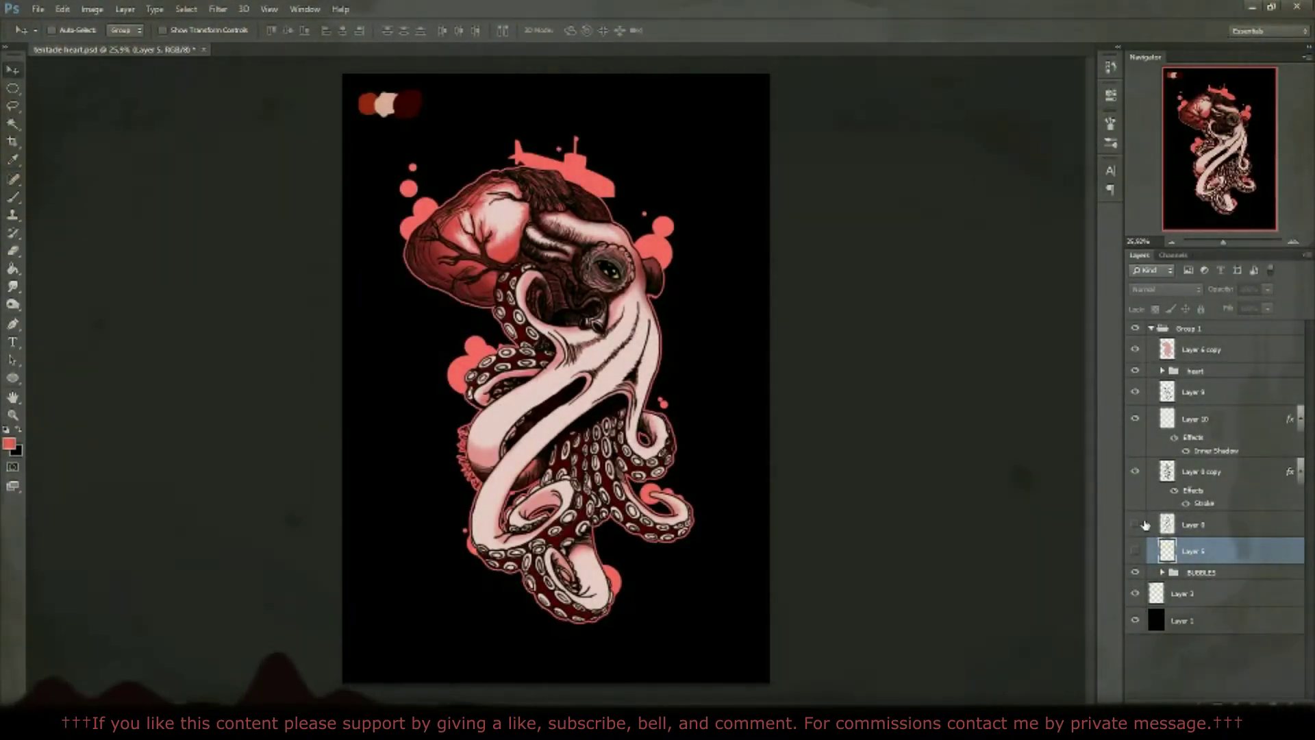
Step: Set foreground to dark red #862121, move Layer 13 to Group 1's top, Brush at 100% opacity and flow
key(ctrl+plus)
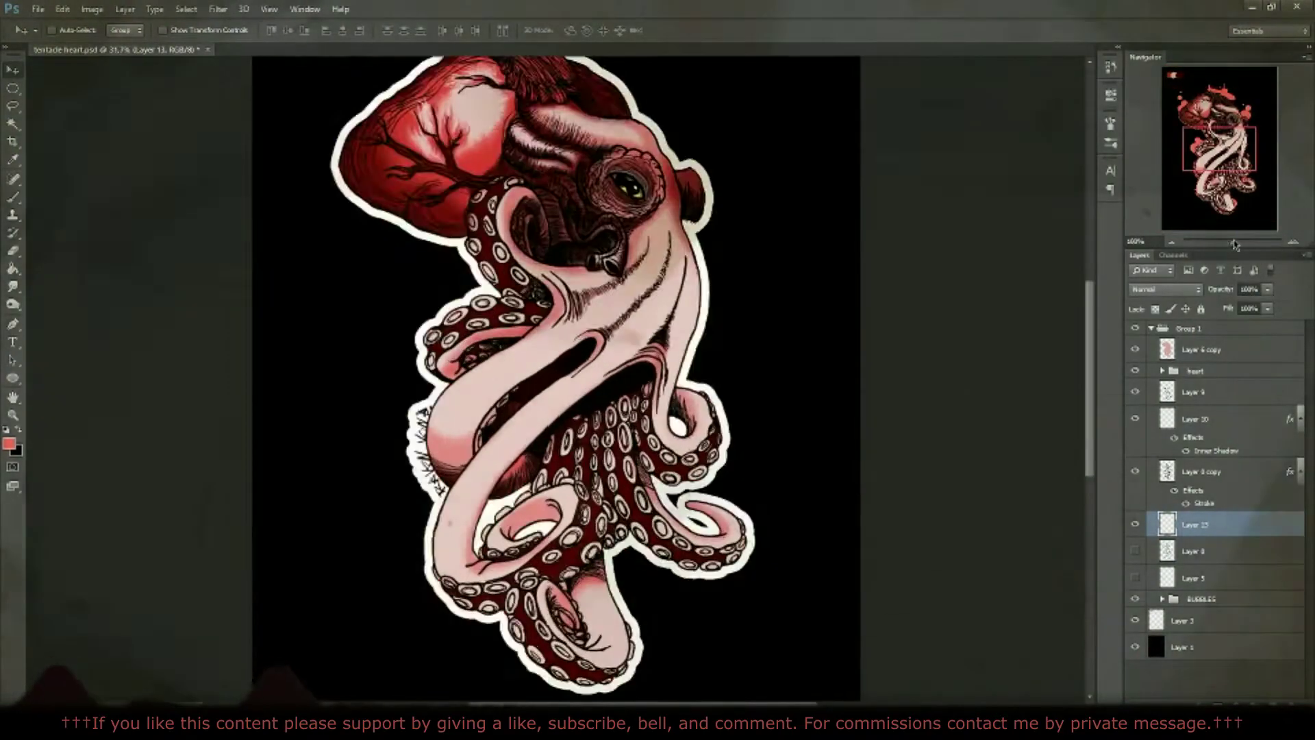
key(ctrl+plus)
click(9, 443)
click(859, 582)
click(1042, 491)
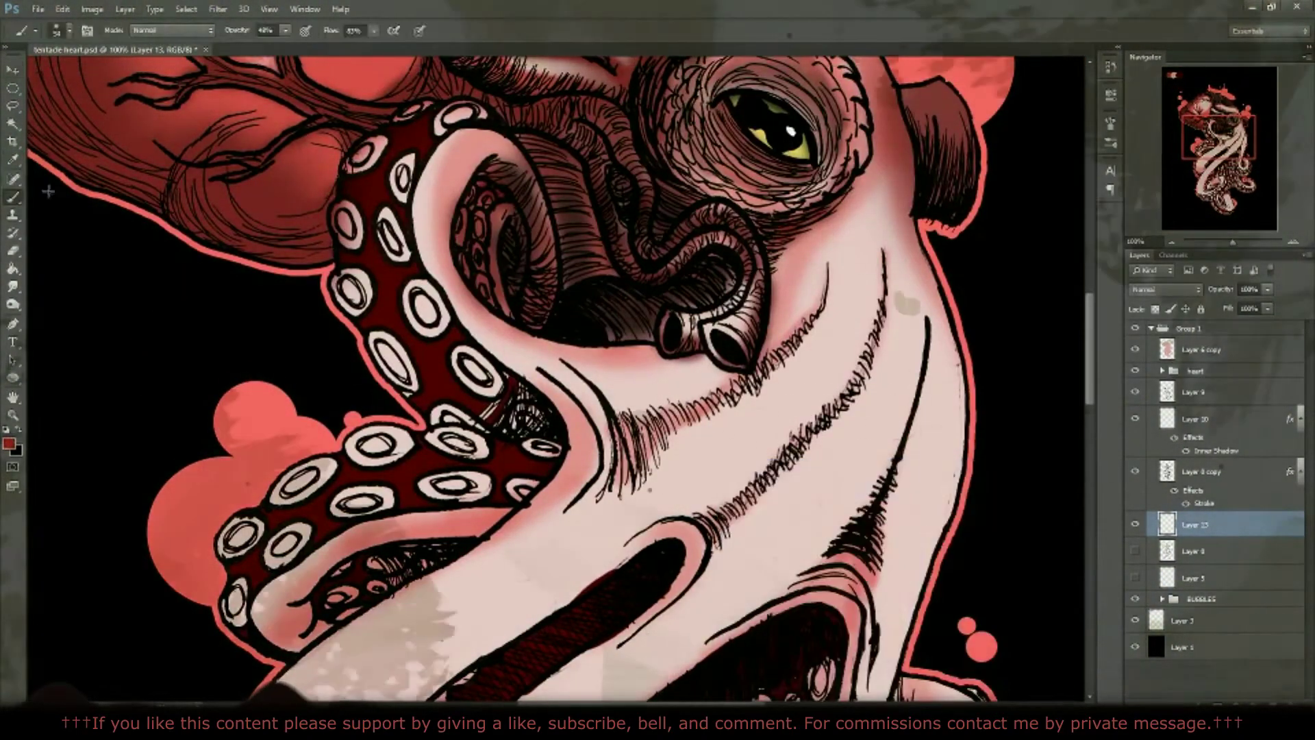
key(b)
click(61, 30)
key(Return)
key(ctrl+shift+bracketright)
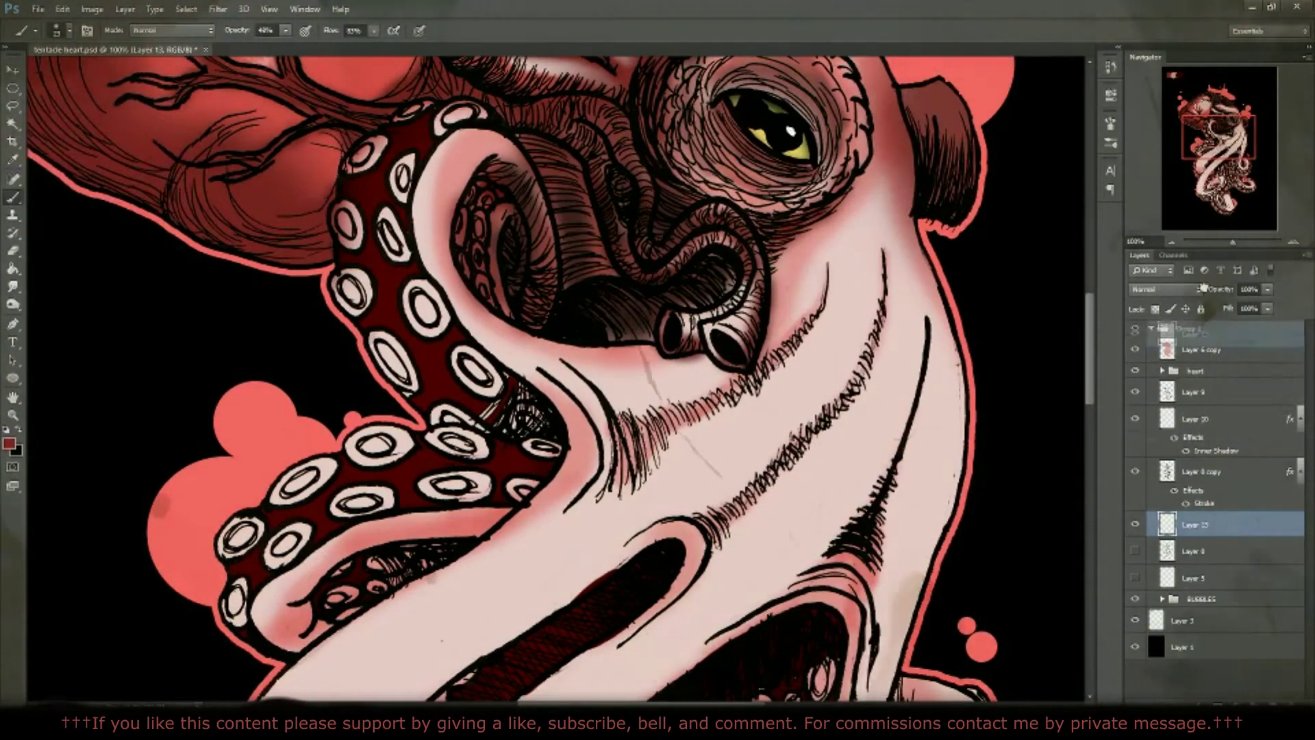
key(0)
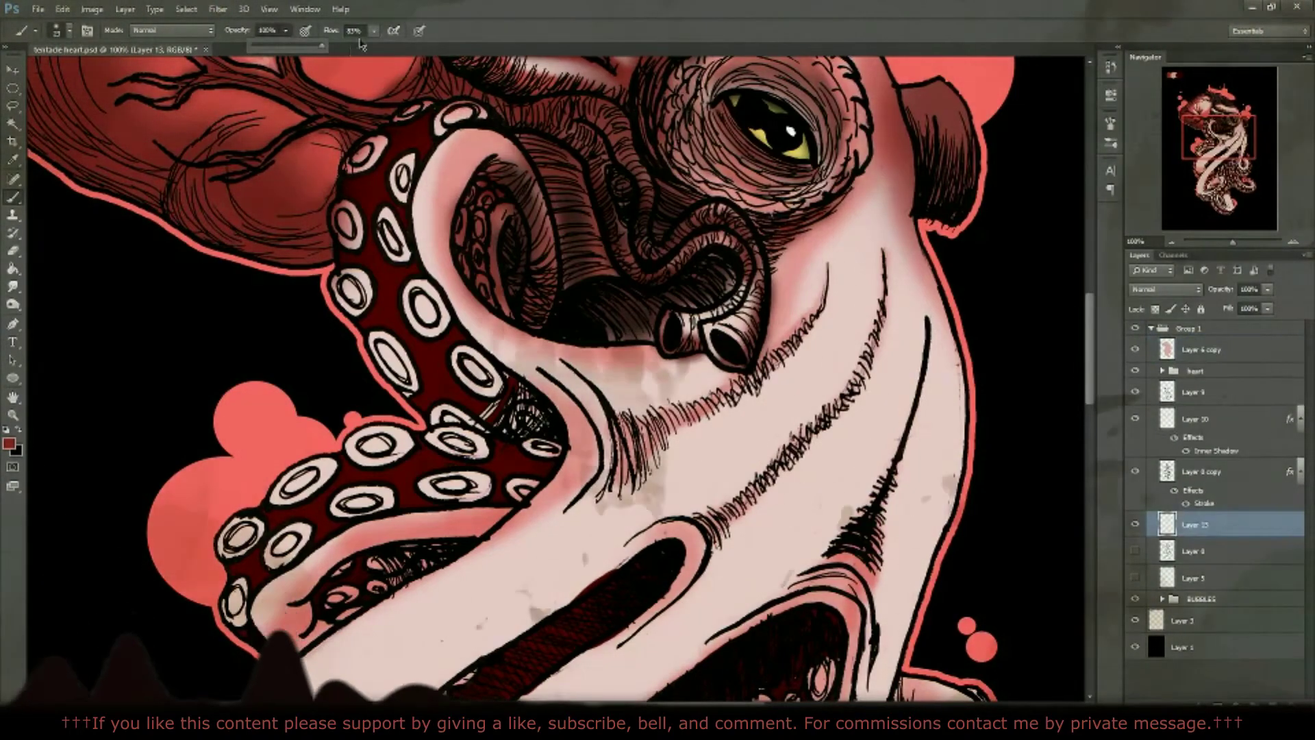
key(shift+0)
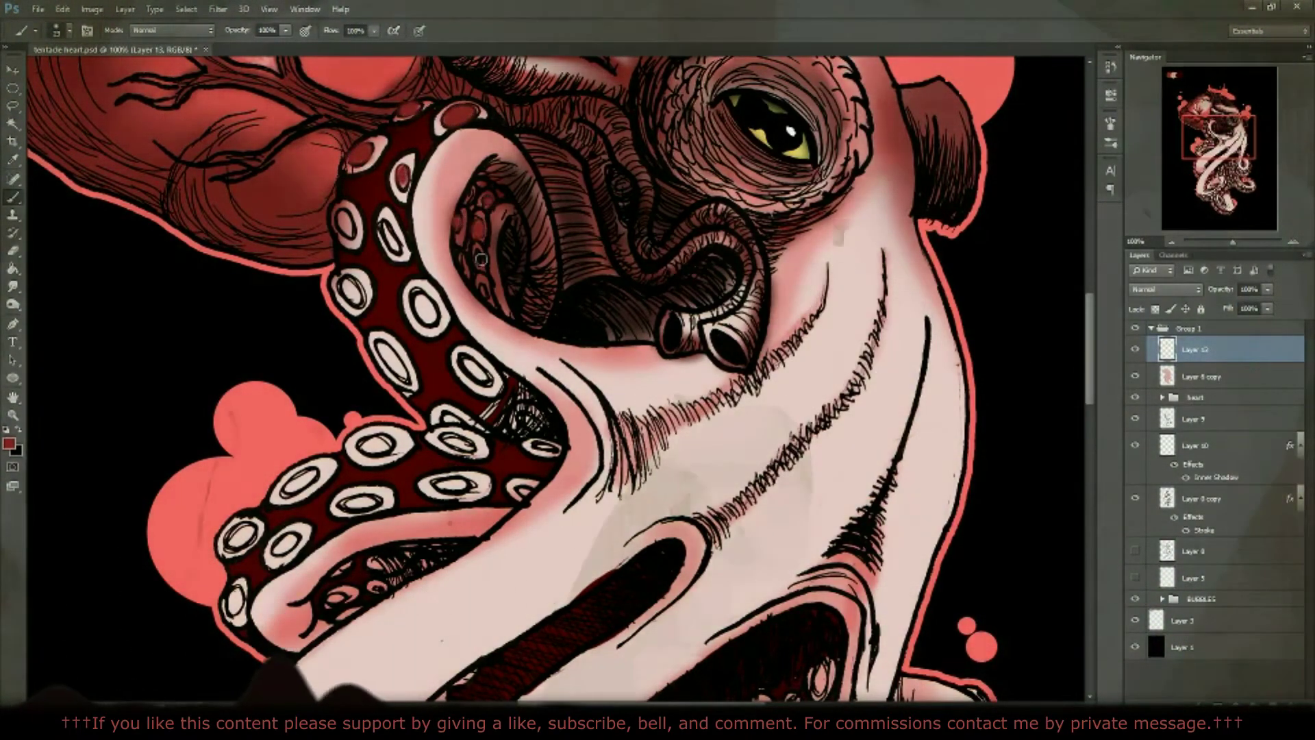
Step: Fill the suckers on the upper, lower and lower-left tentacles with dark red
click(421, 303)
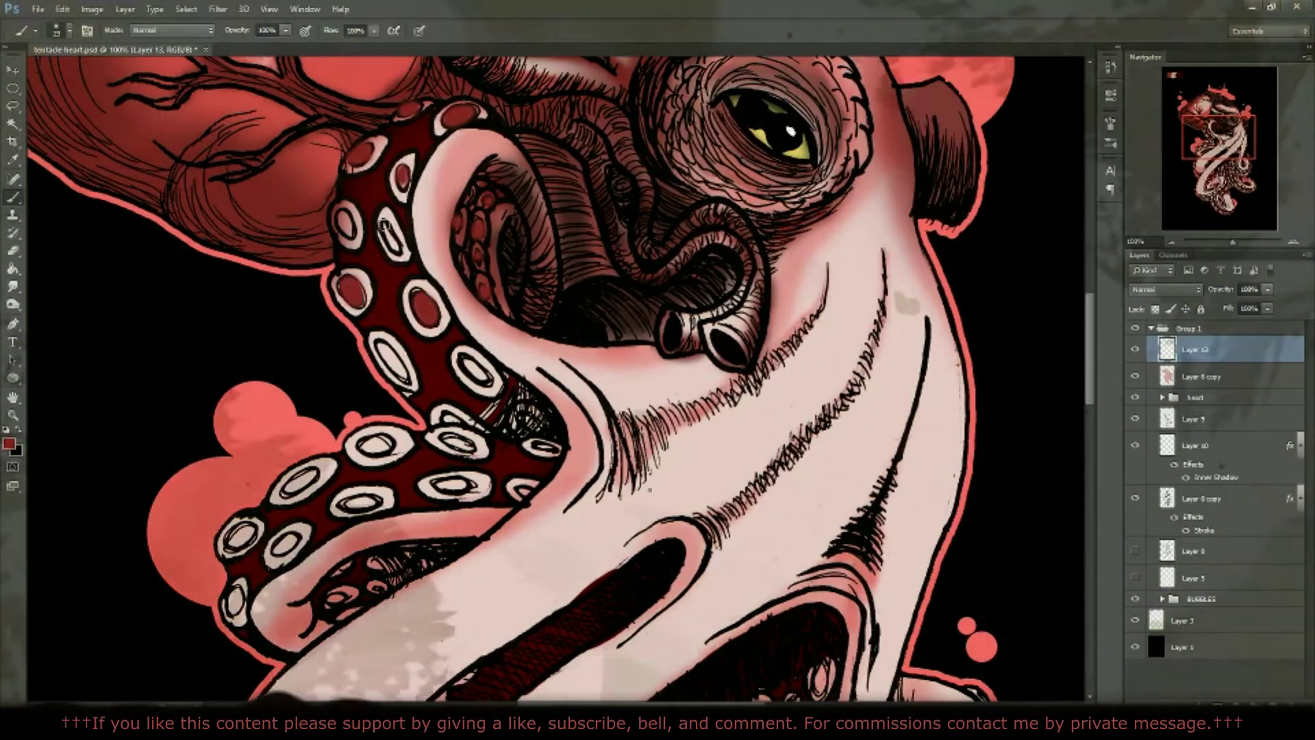
drag(510, 390, 531, 425)
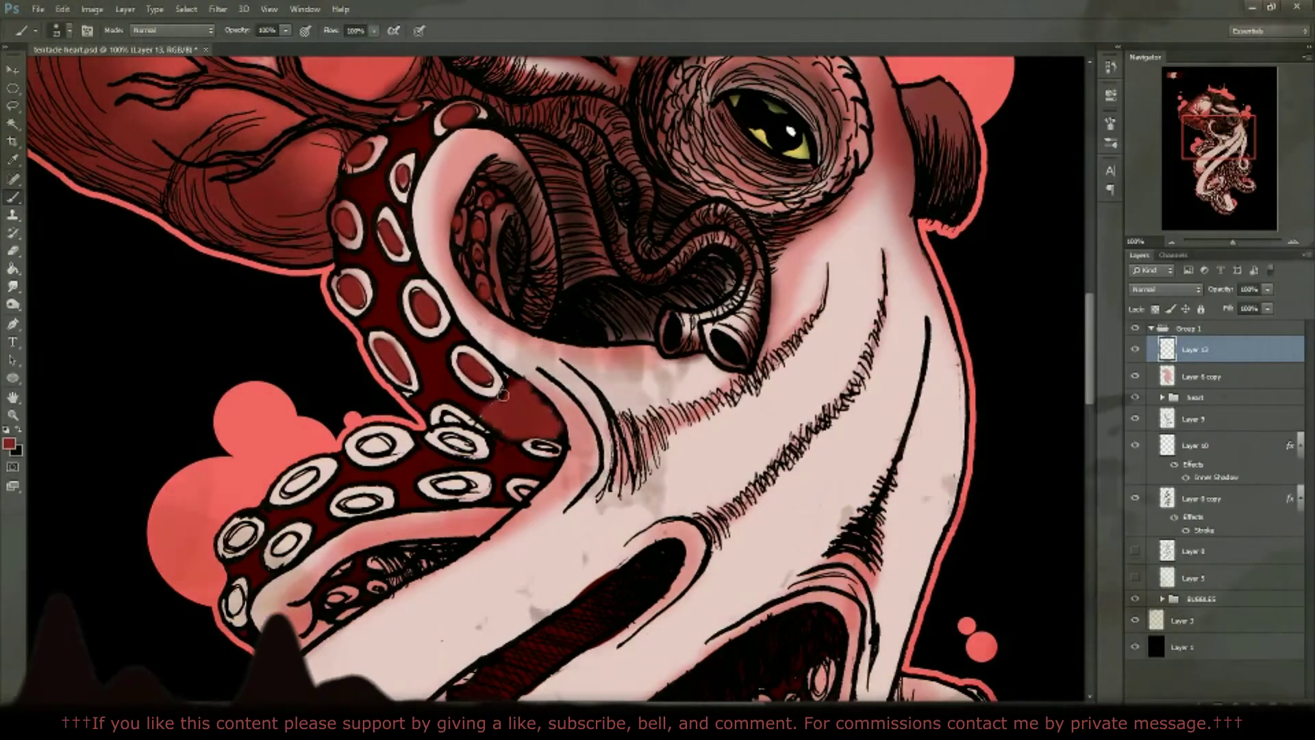
click(544, 446)
click(525, 490)
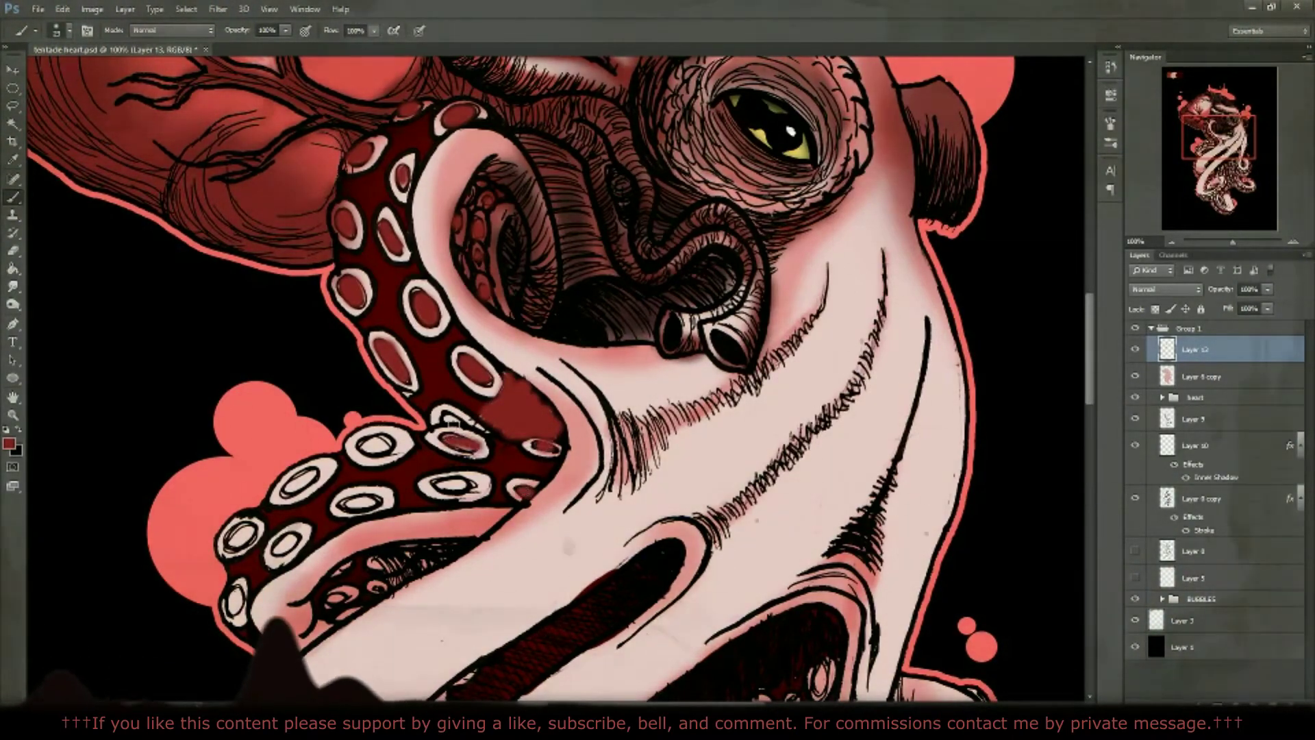
click(452, 485)
click(453, 442)
click(376, 445)
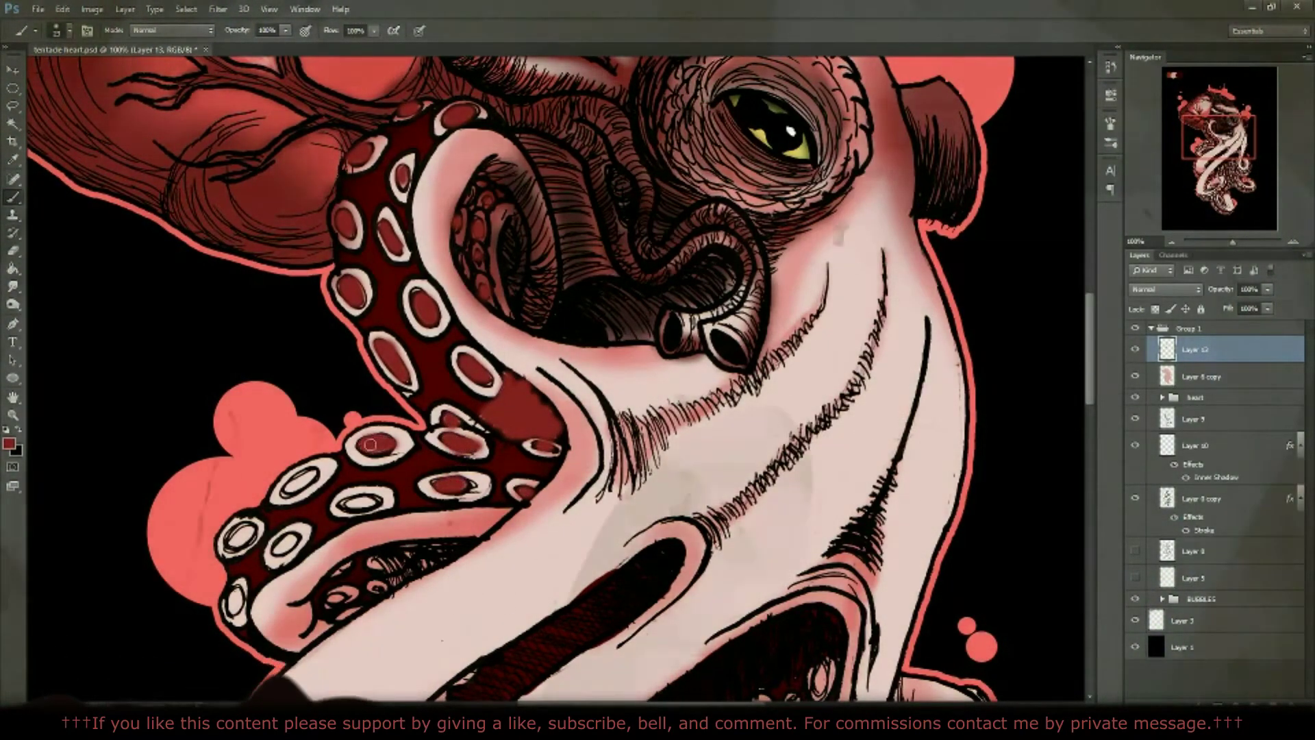
click(301, 476)
click(357, 502)
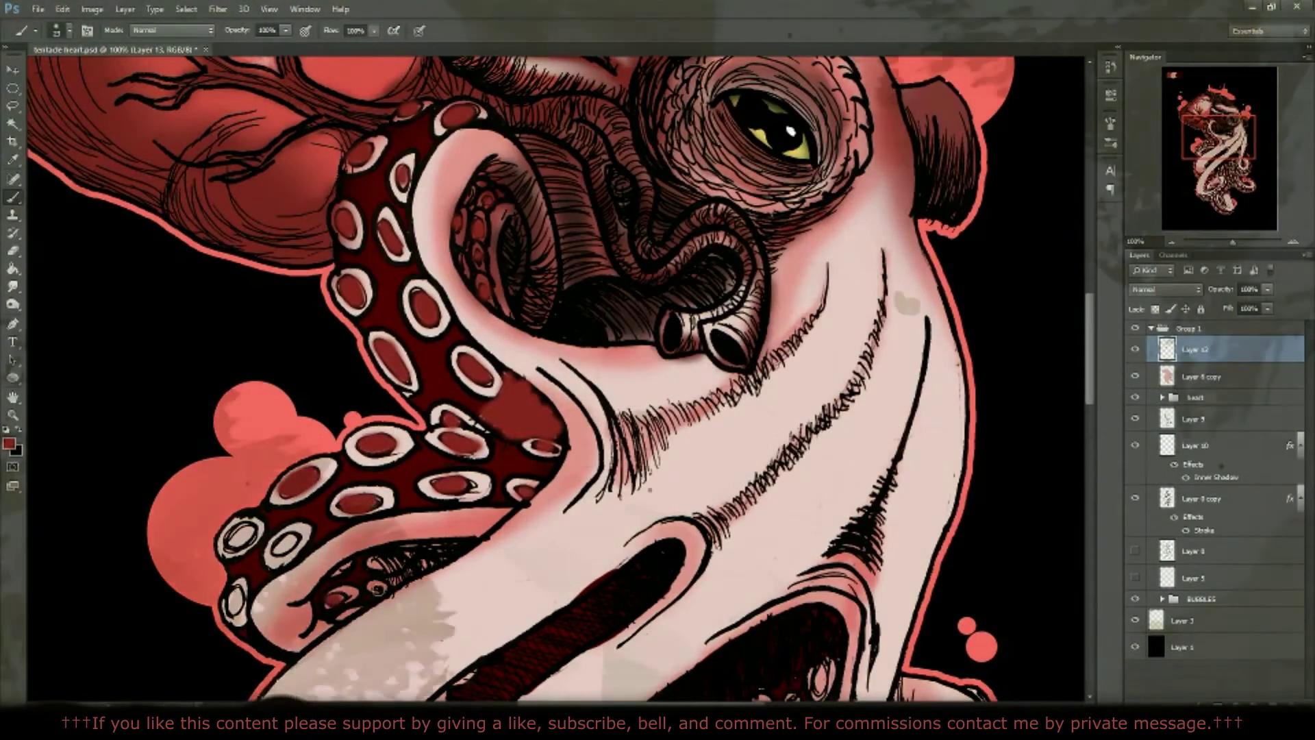
click(383, 563)
click(409, 571)
click(233, 601)
click(237, 536)
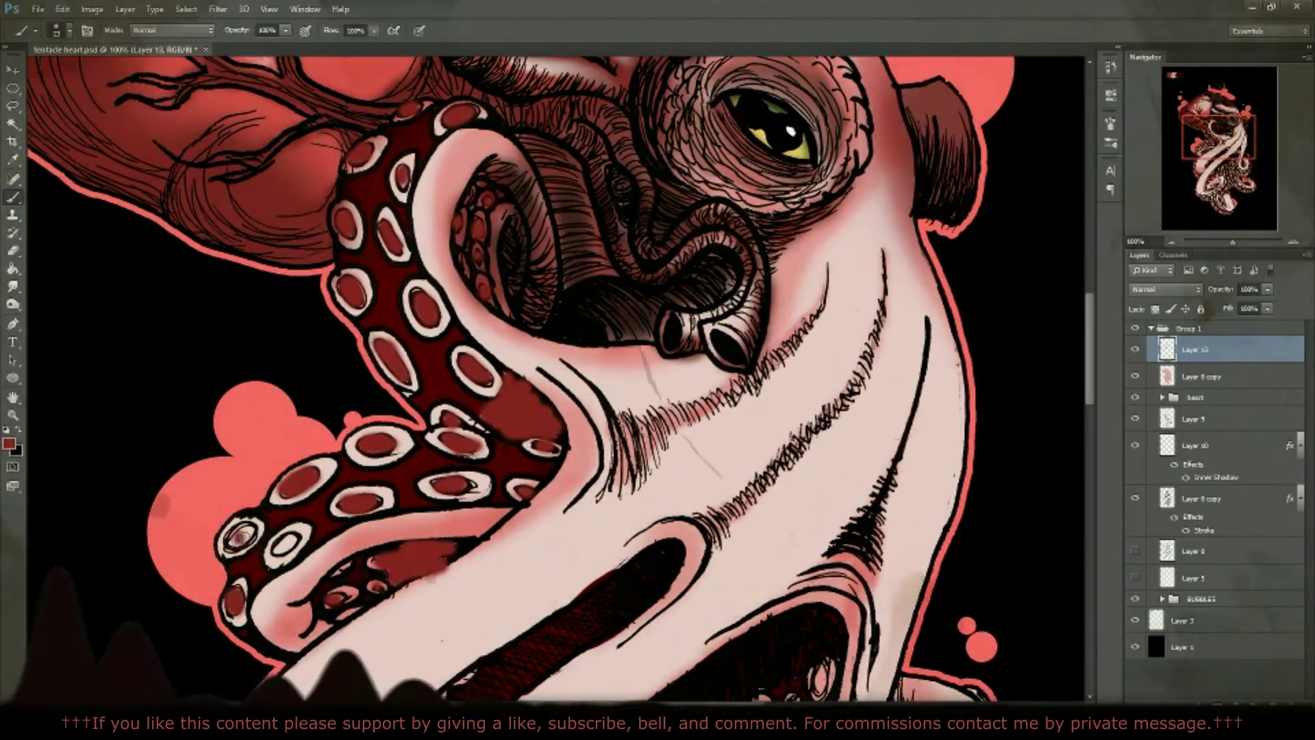
Step: Fill the right tentacle's suckers with dark red
scroll(327, 530, down, 5)
scroll(328, 530, down, 5)
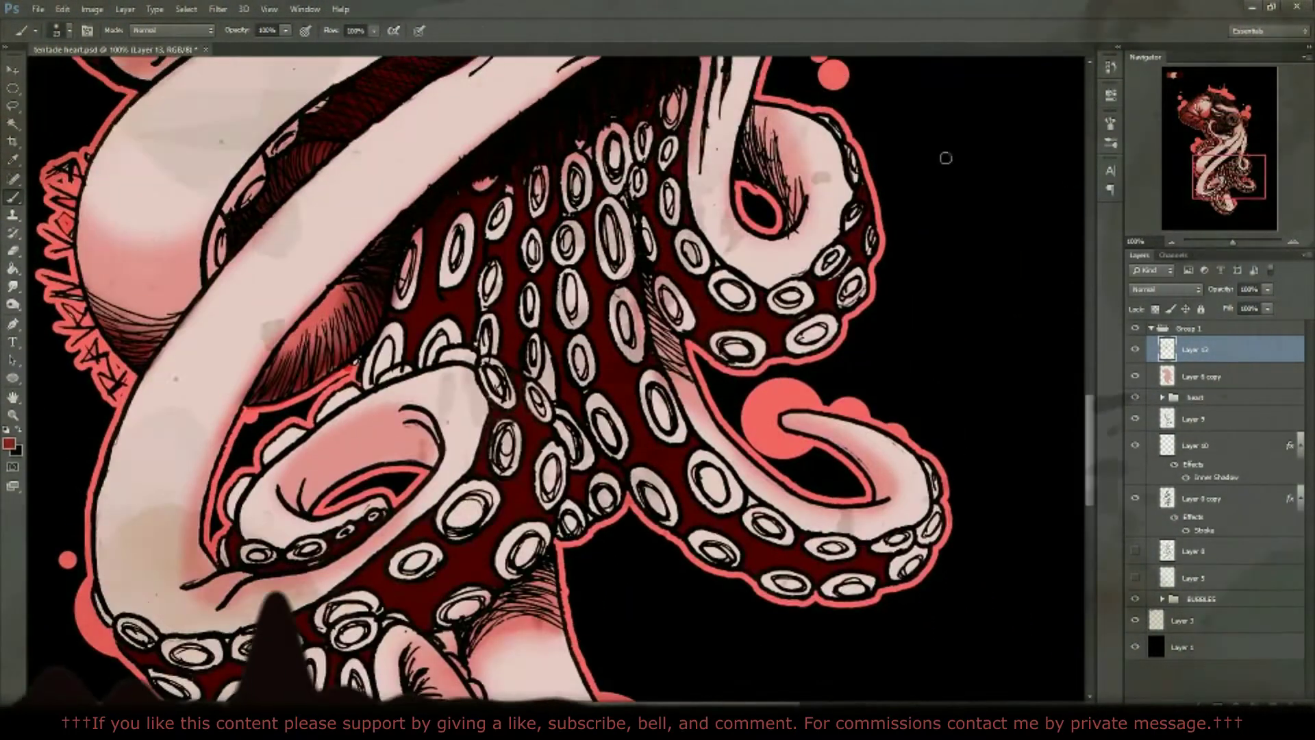
click(830, 260)
click(853, 281)
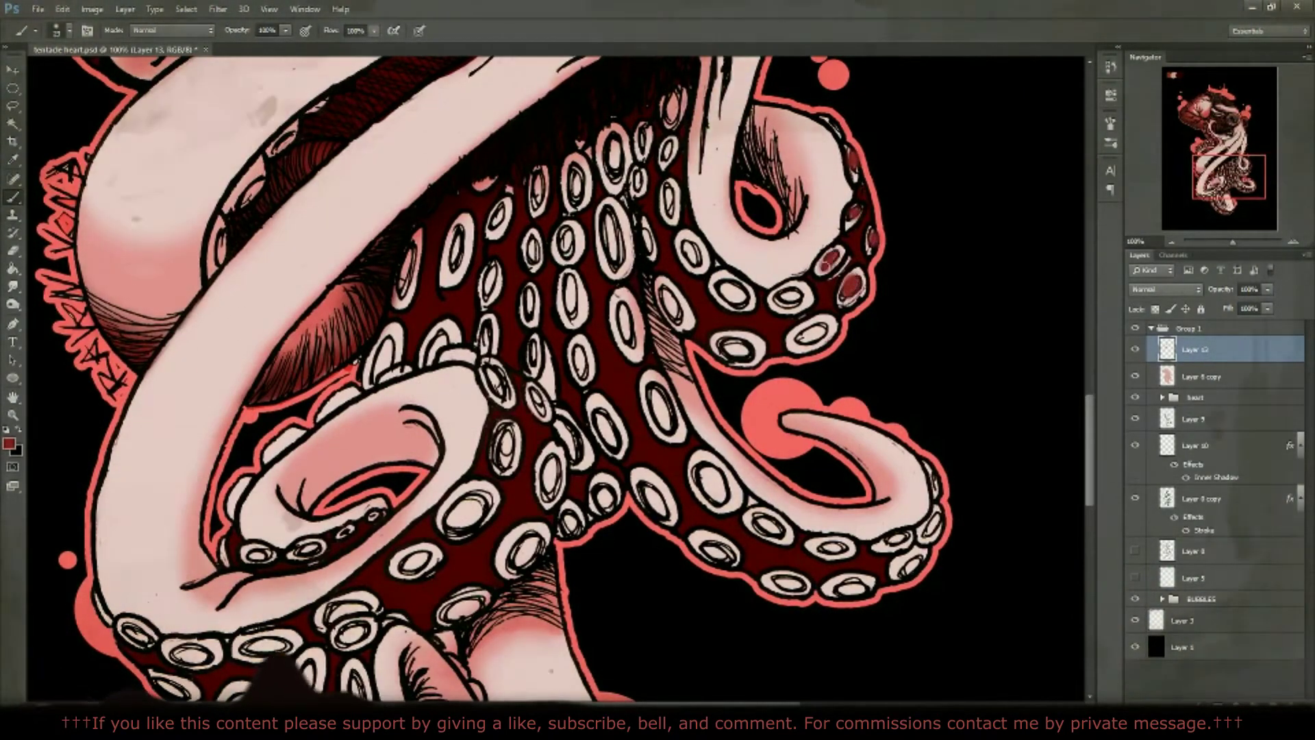
click(788, 296)
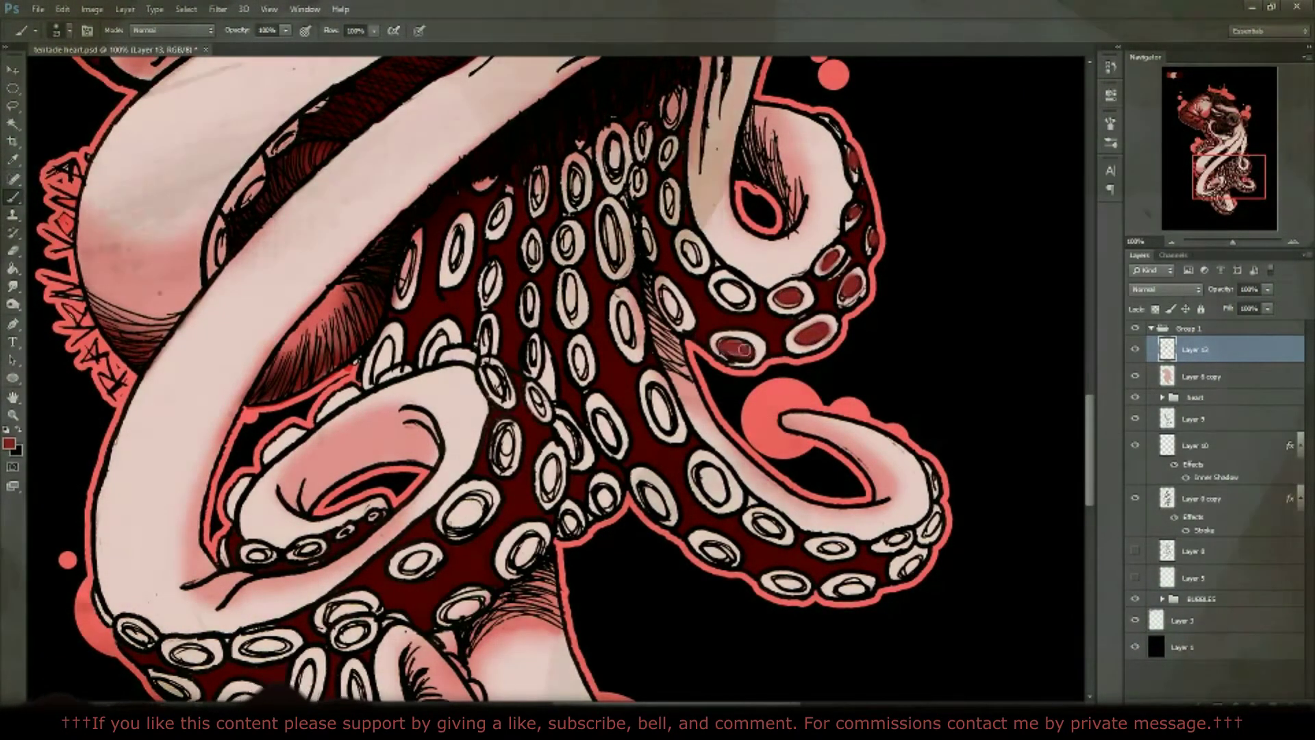
click(729, 291)
click(729, 346)
click(694, 252)
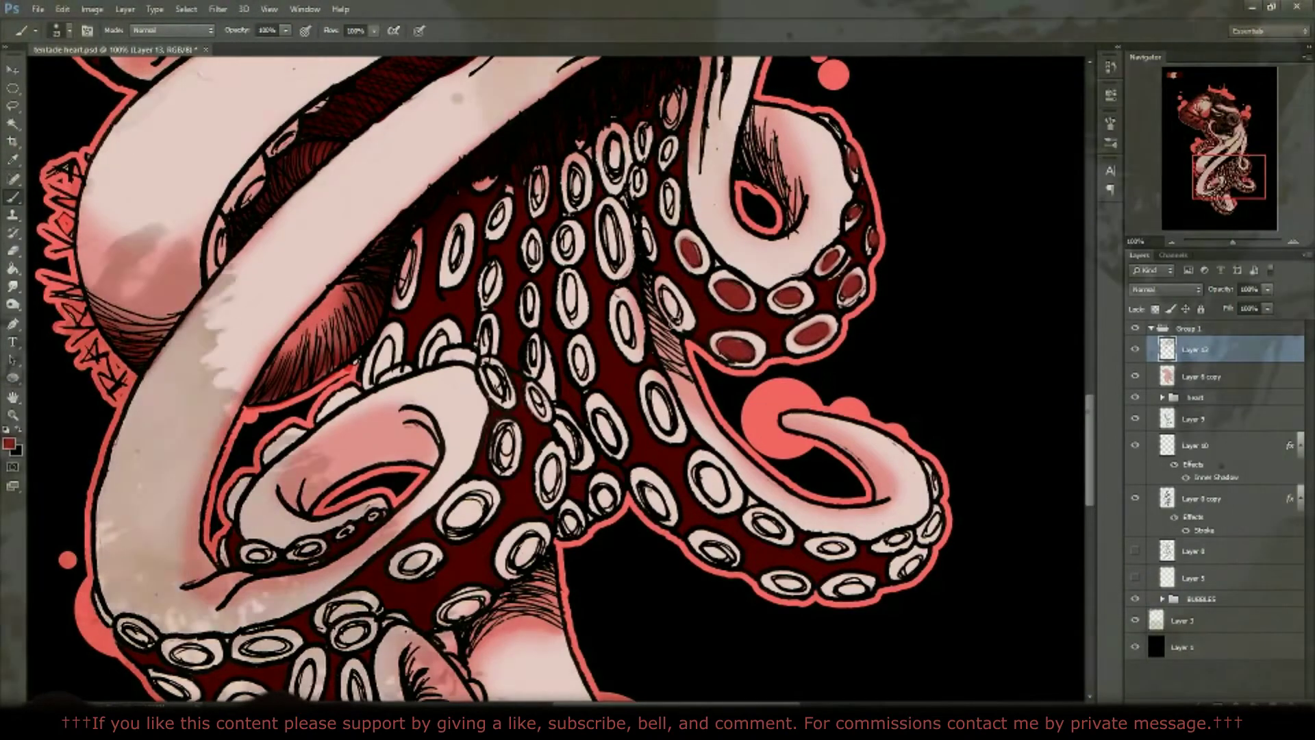
click(675, 301)
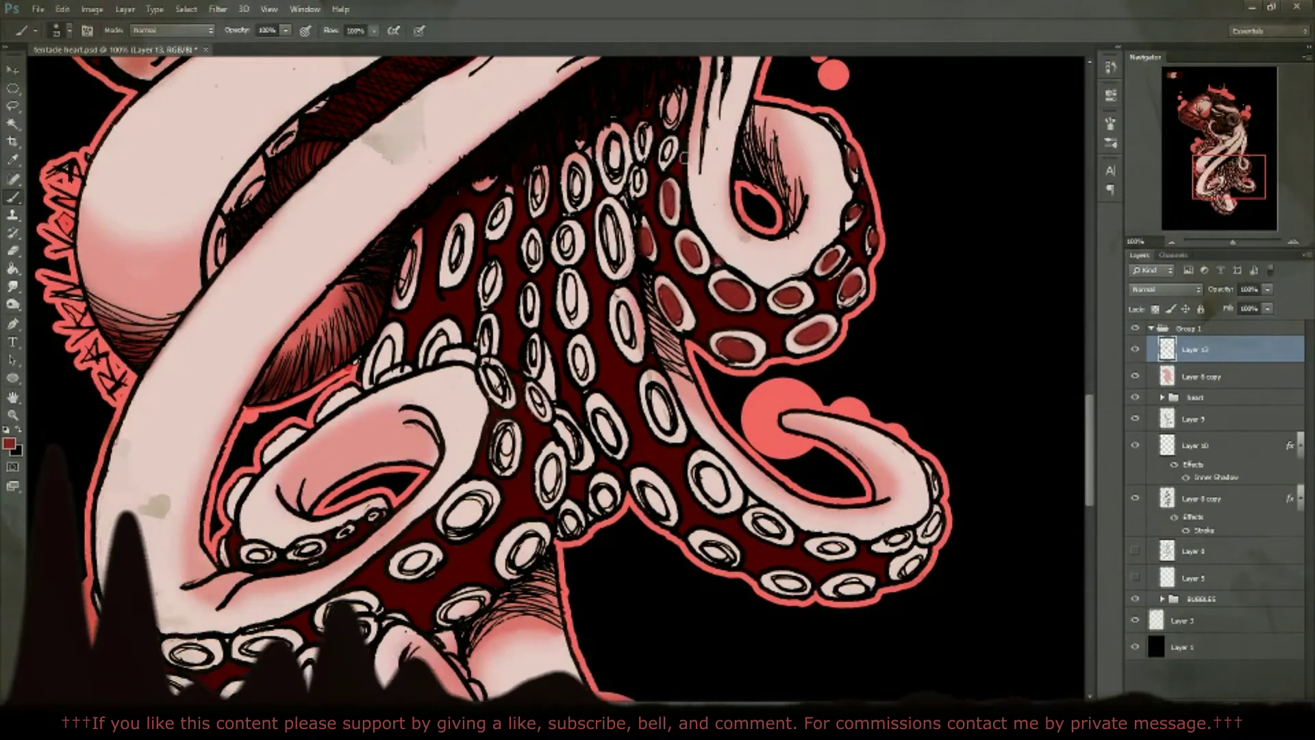
Step: Fill the upper-centre and left-centre suckers with dark red
scroll(548, 377, up, 2)
click(640, 205)
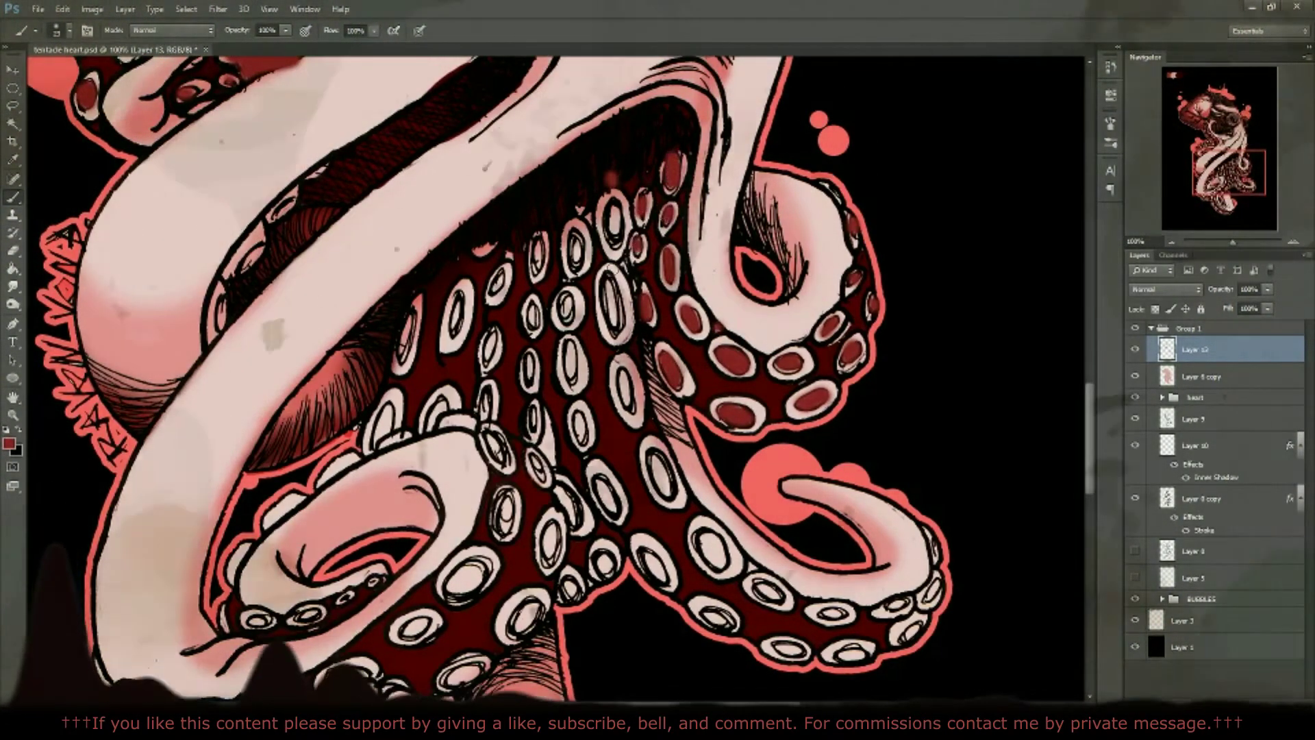
click(611, 223)
click(579, 245)
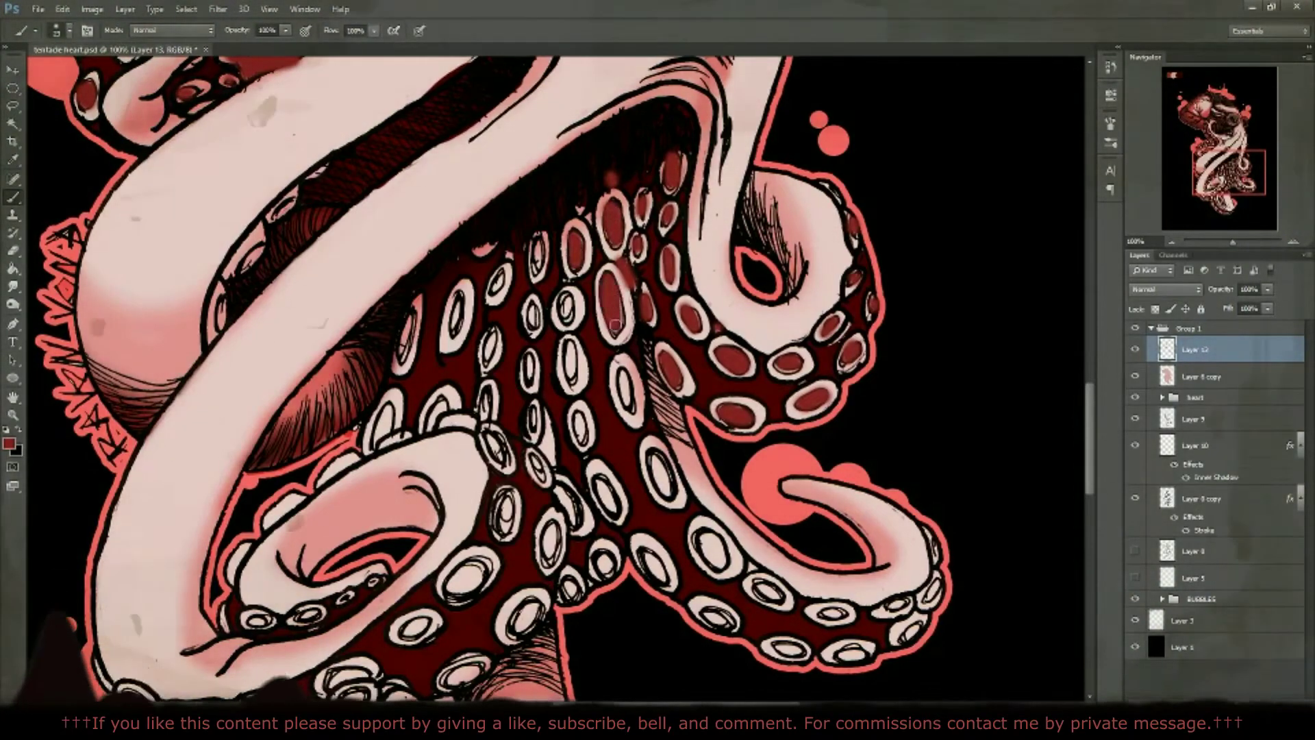
click(539, 246)
click(567, 304)
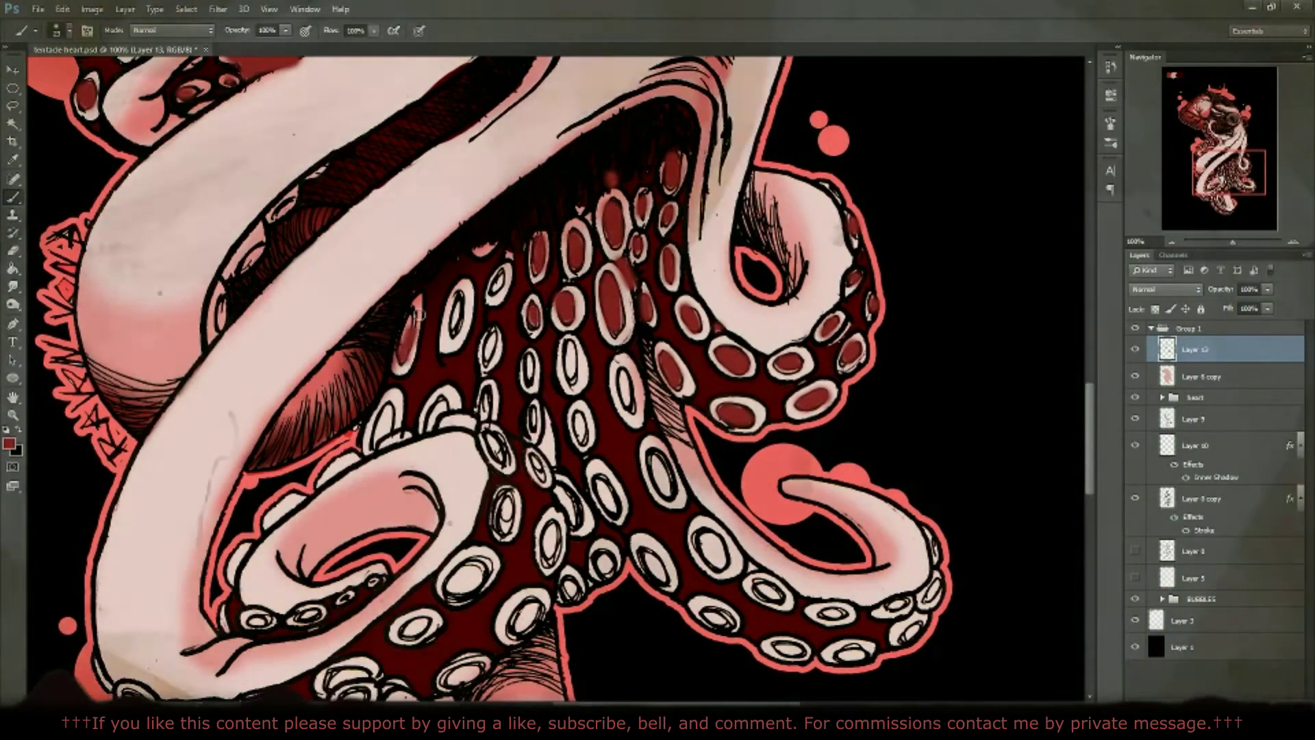
click(410, 322)
click(383, 418)
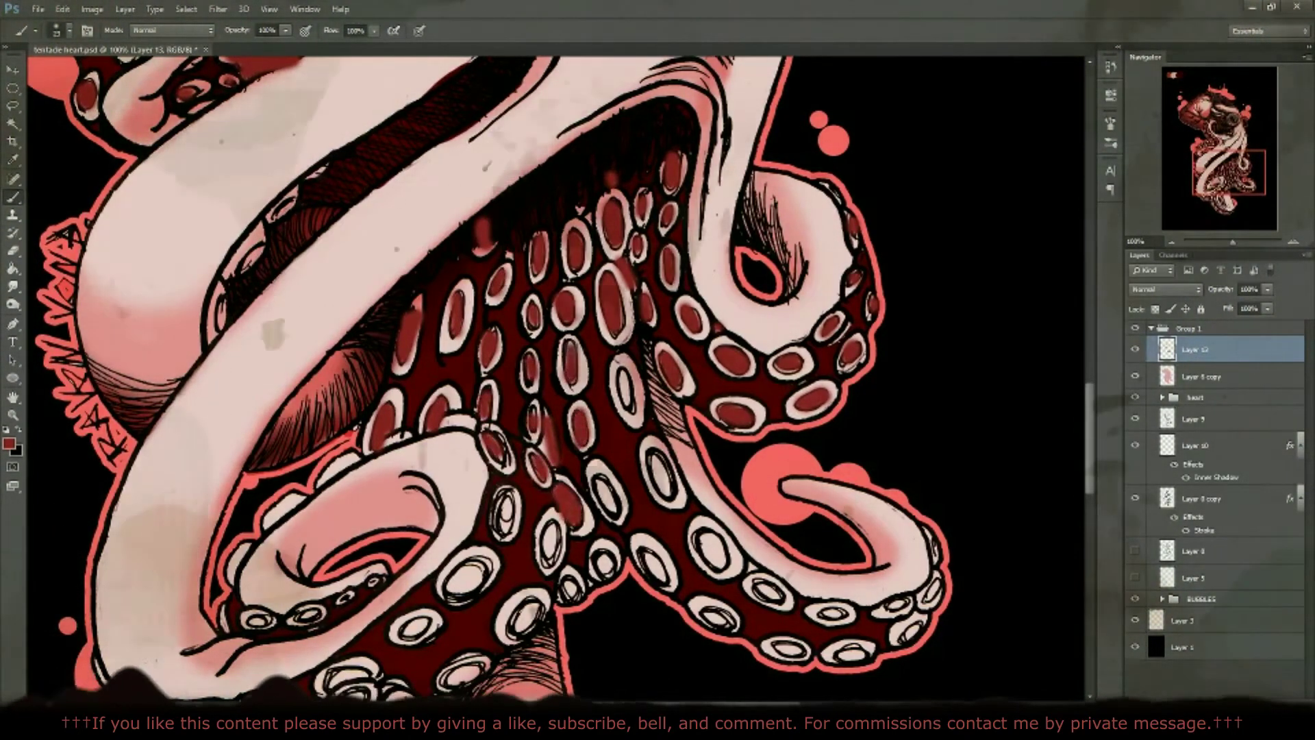
Step: Touch up red in the centre suckers, lower tentacle suckers and curled tentacle tip
drag(600, 483, 634, 508)
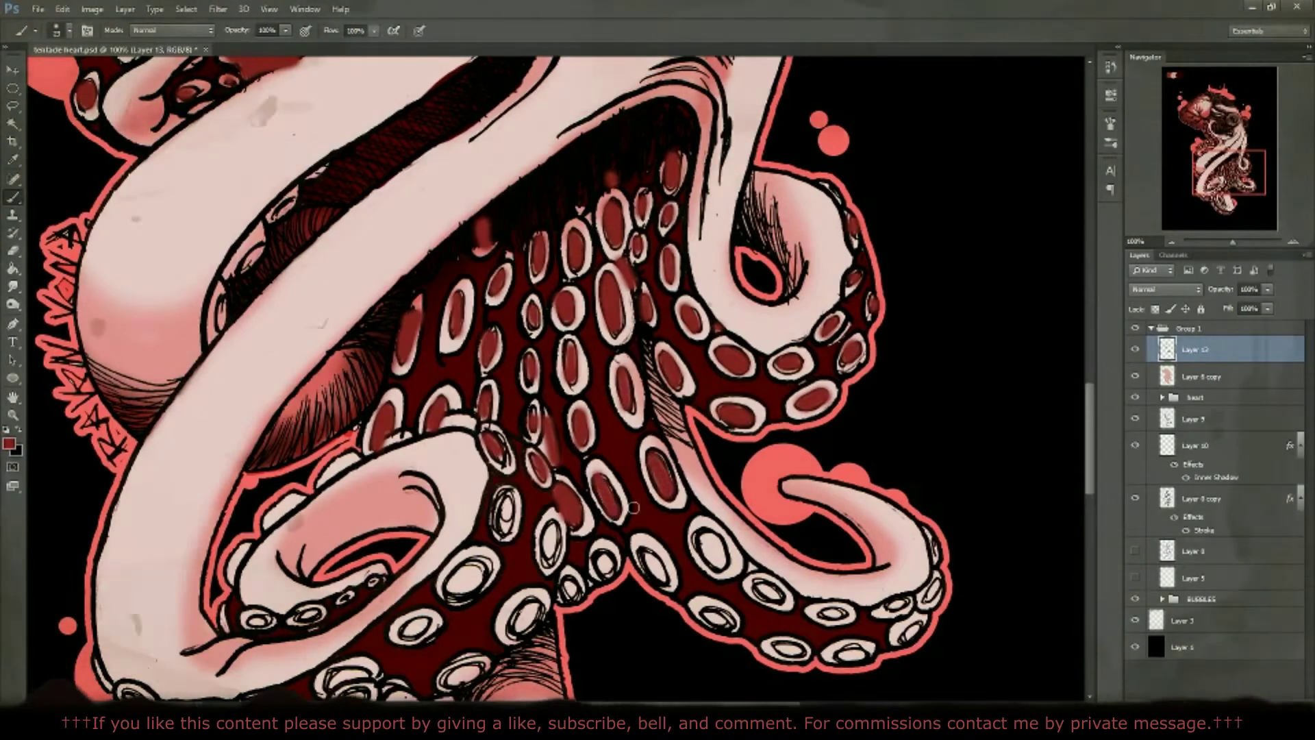
scroll(633, 507, down, 5)
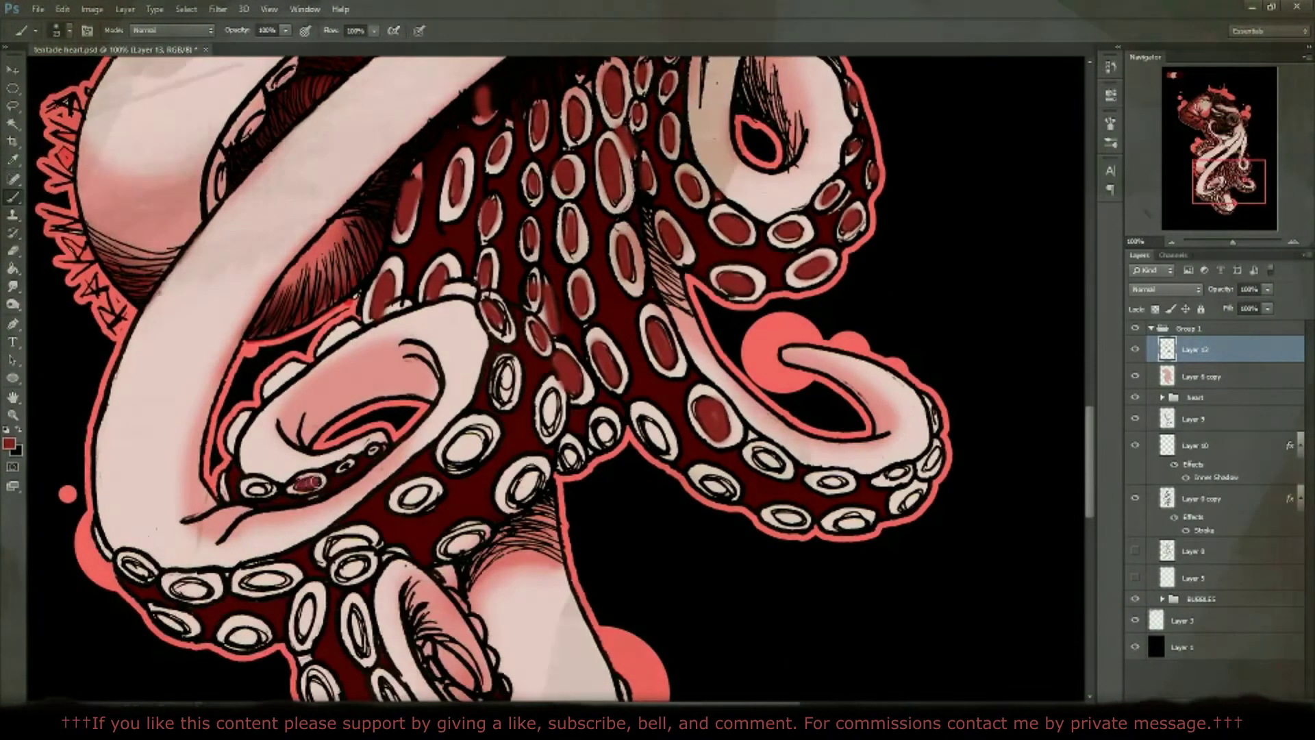
drag(252, 488, 263, 489)
mouse_move(356, 563)
mouse_down()
mouse_move(344, 577)
mouse_move(339, 544)
mouse_up()
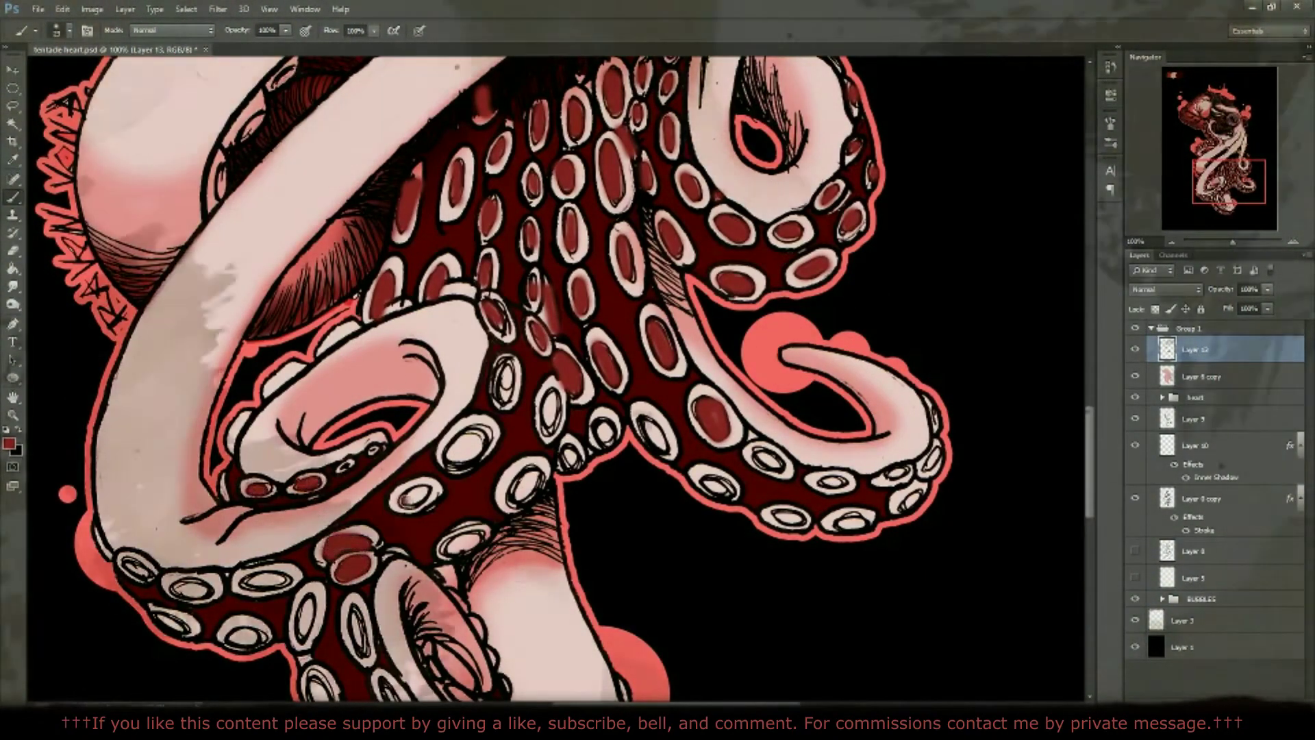
drag(452, 451, 457, 447)
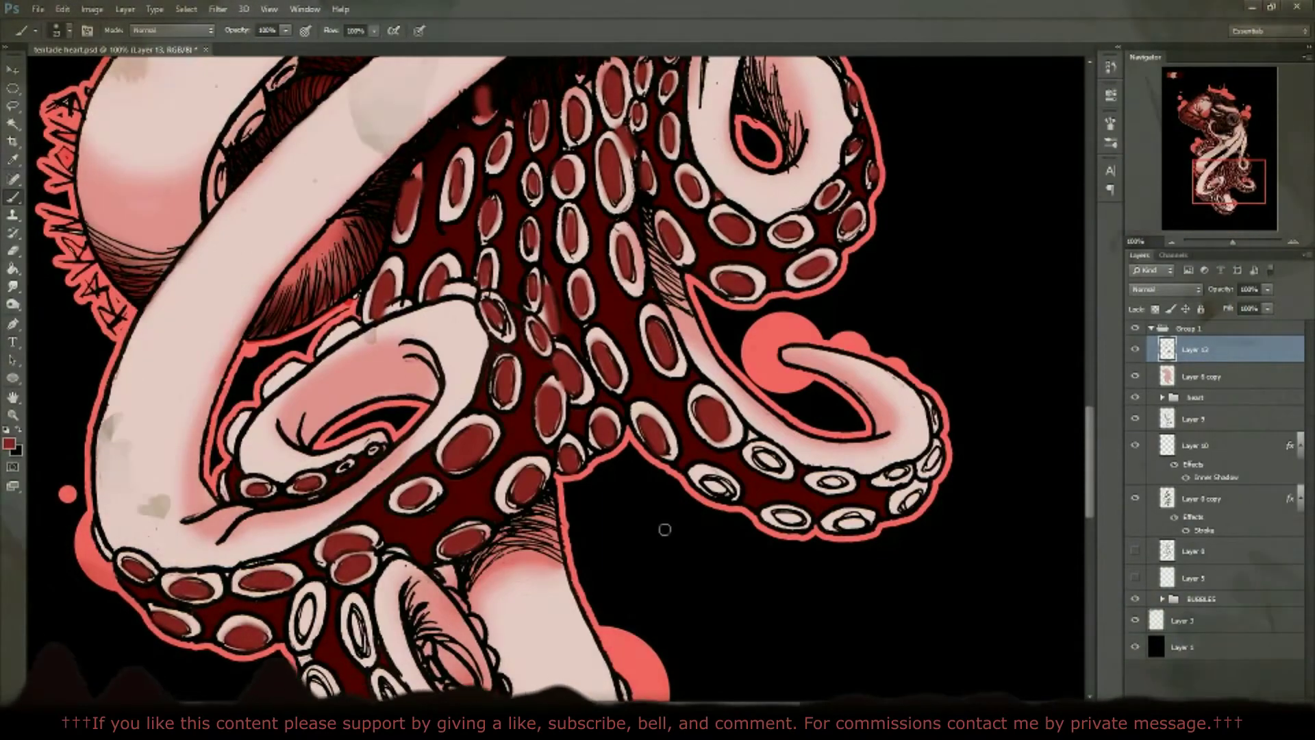
scroll(663, 528, down, 5)
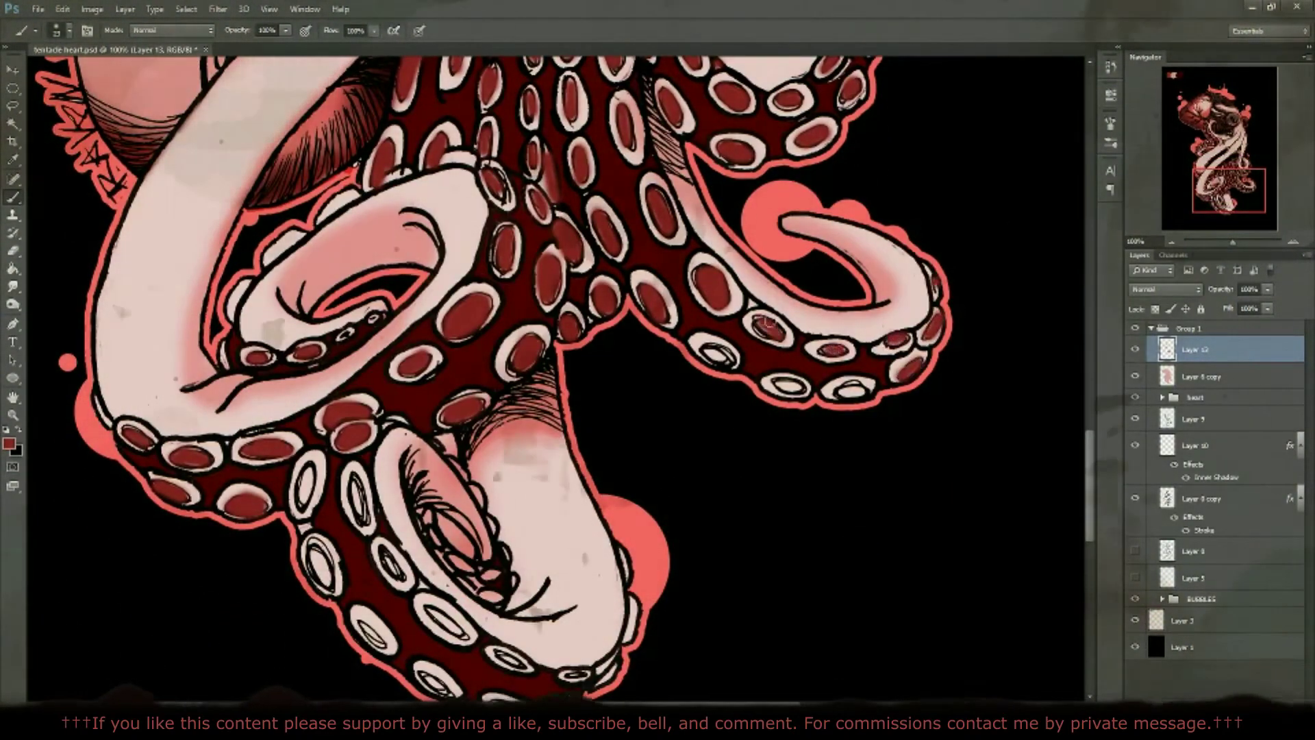
scroll(623, 436, down, 5)
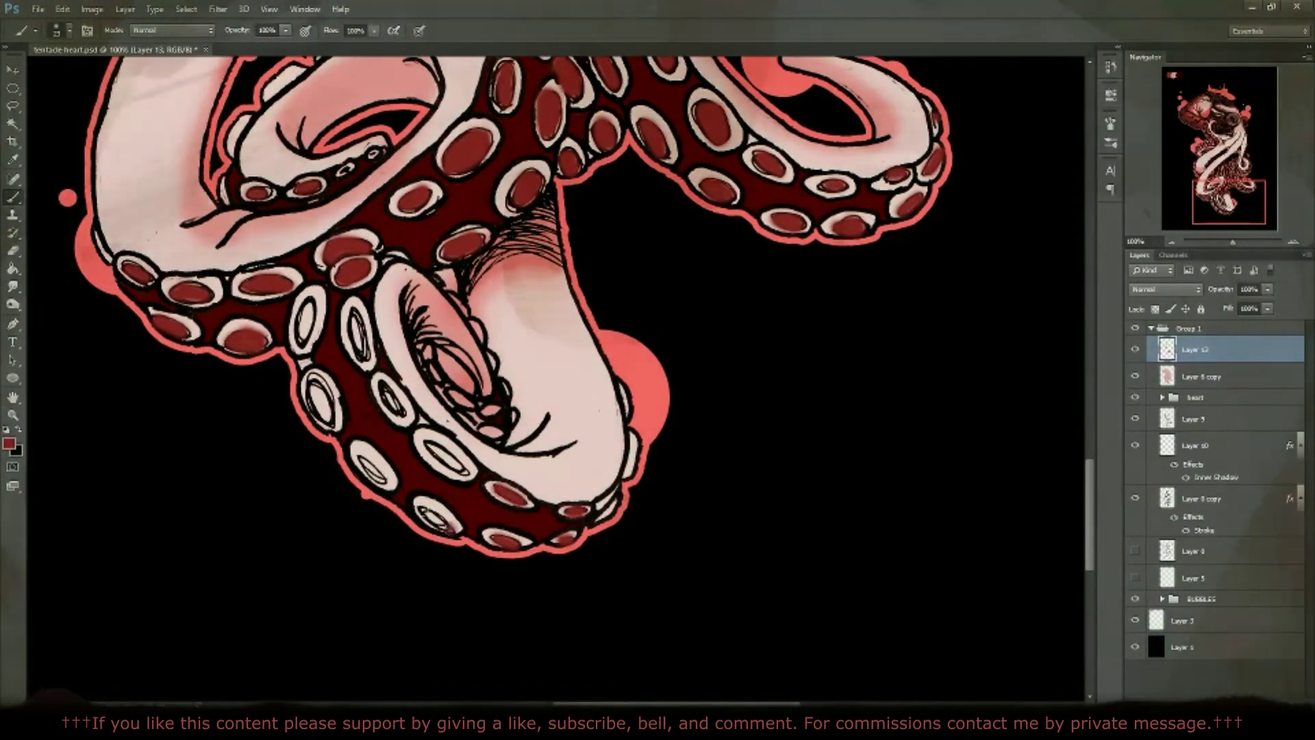
drag(466, 401, 490, 425)
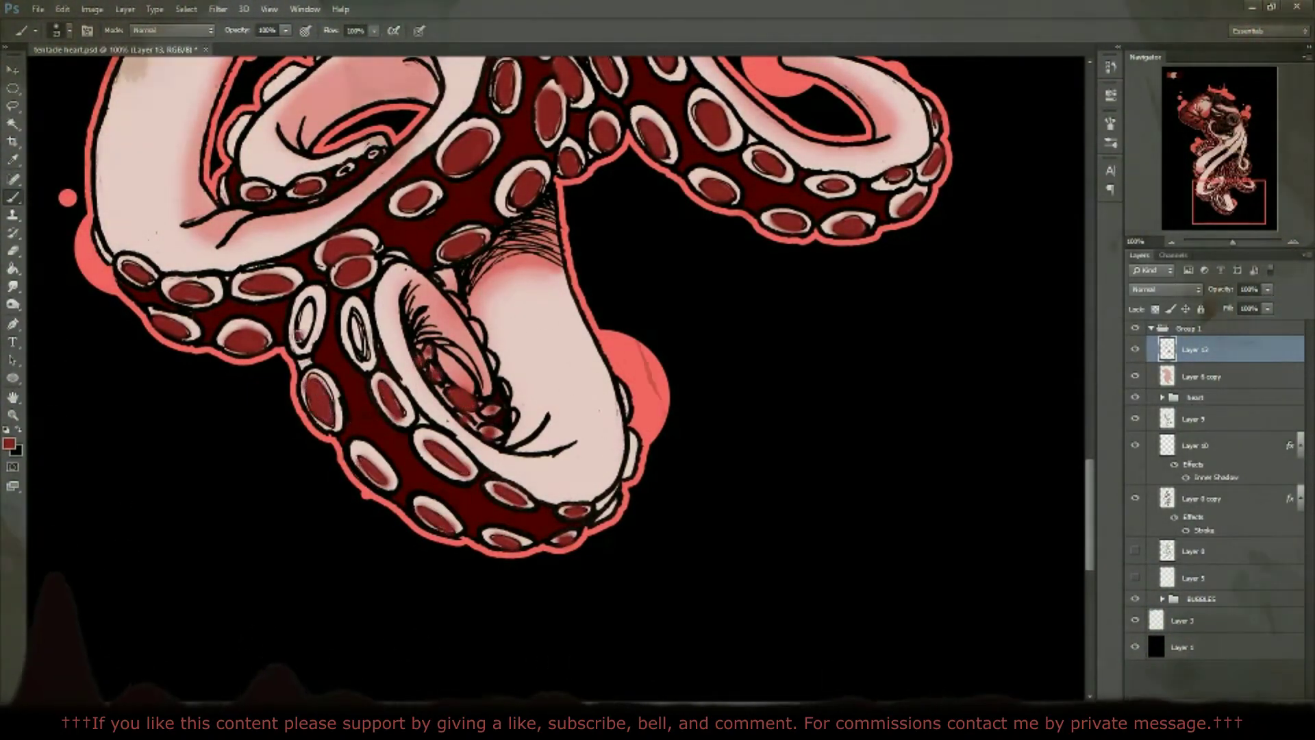
scroll(872, 337, up, 1)
scroll(872, 337, up, 1)
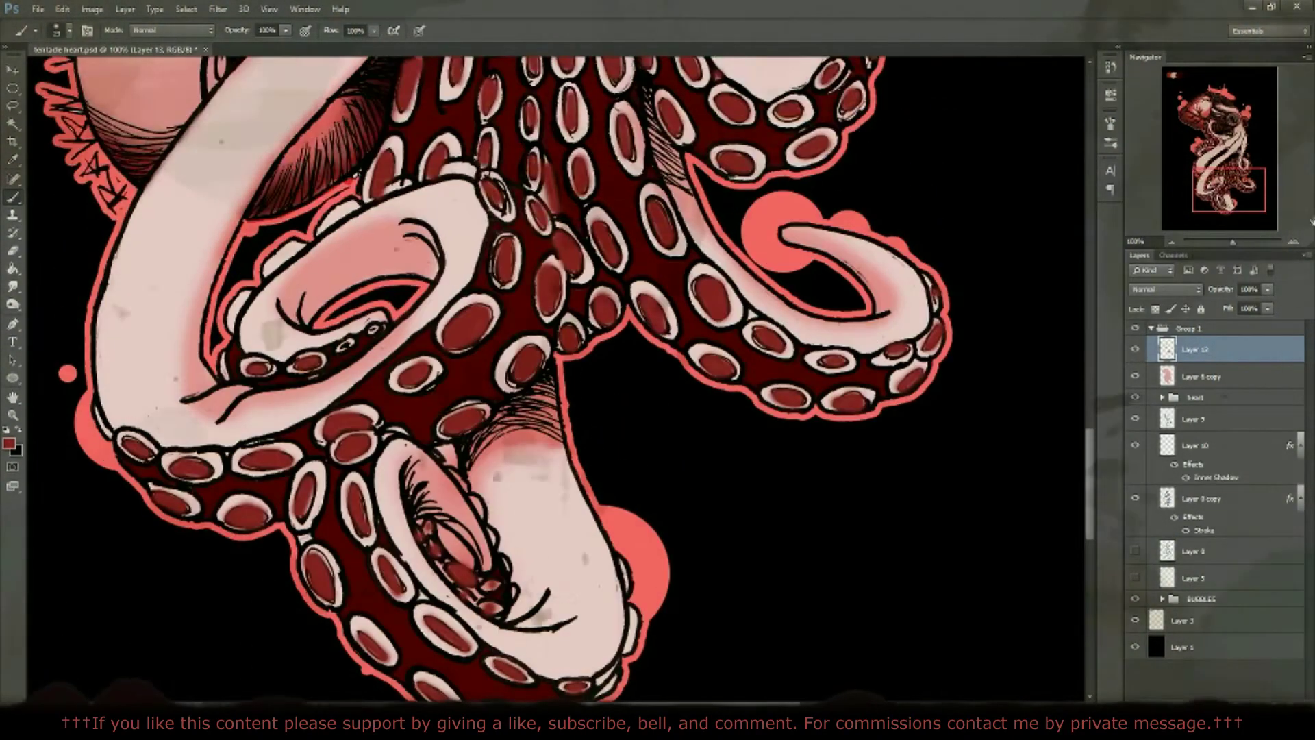
scroll(872, 337, down, 3)
Step: Set Layer 13 to Color Burn blending, briefly trying Linear Light
click(1164, 289)
click(1174, 338)
key(ctrl+0)
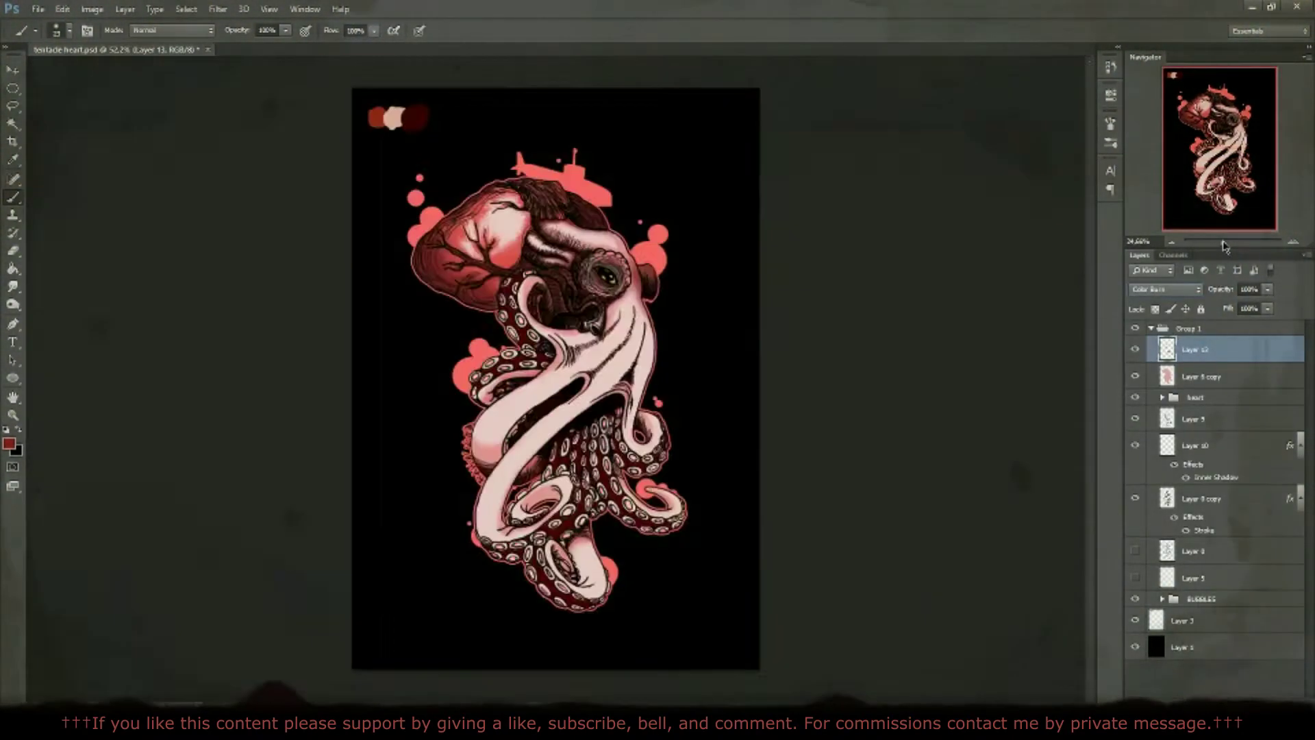
click(1164, 289)
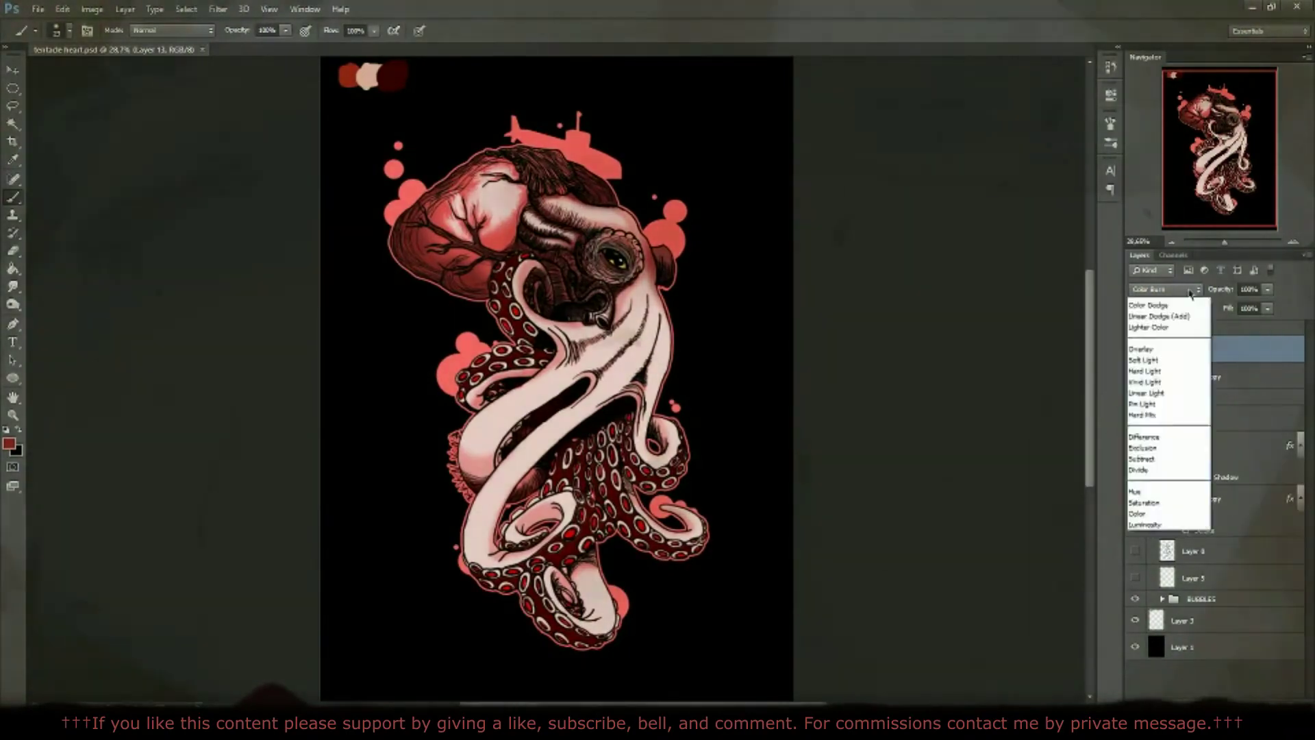
click(1164, 438)
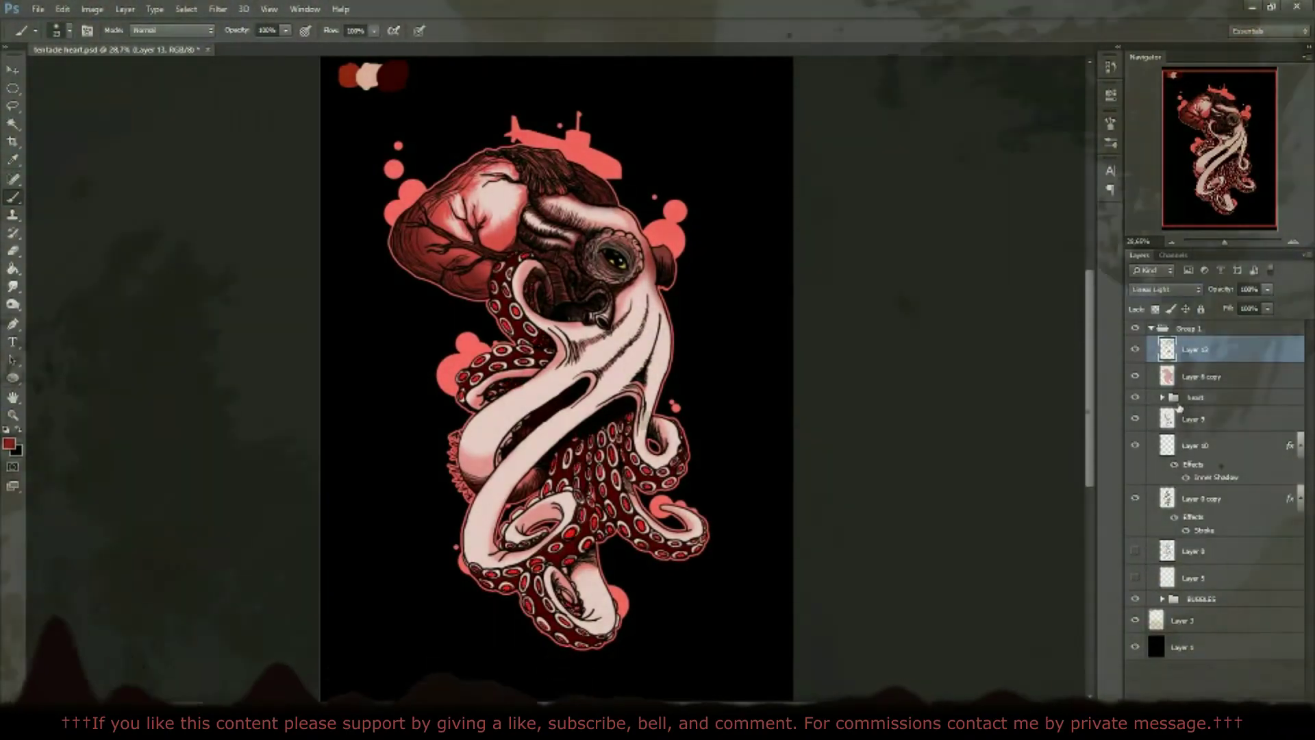
Step: Open Layer 13's Layer Style and add a purple Color Overlay
right_click(1192, 529)
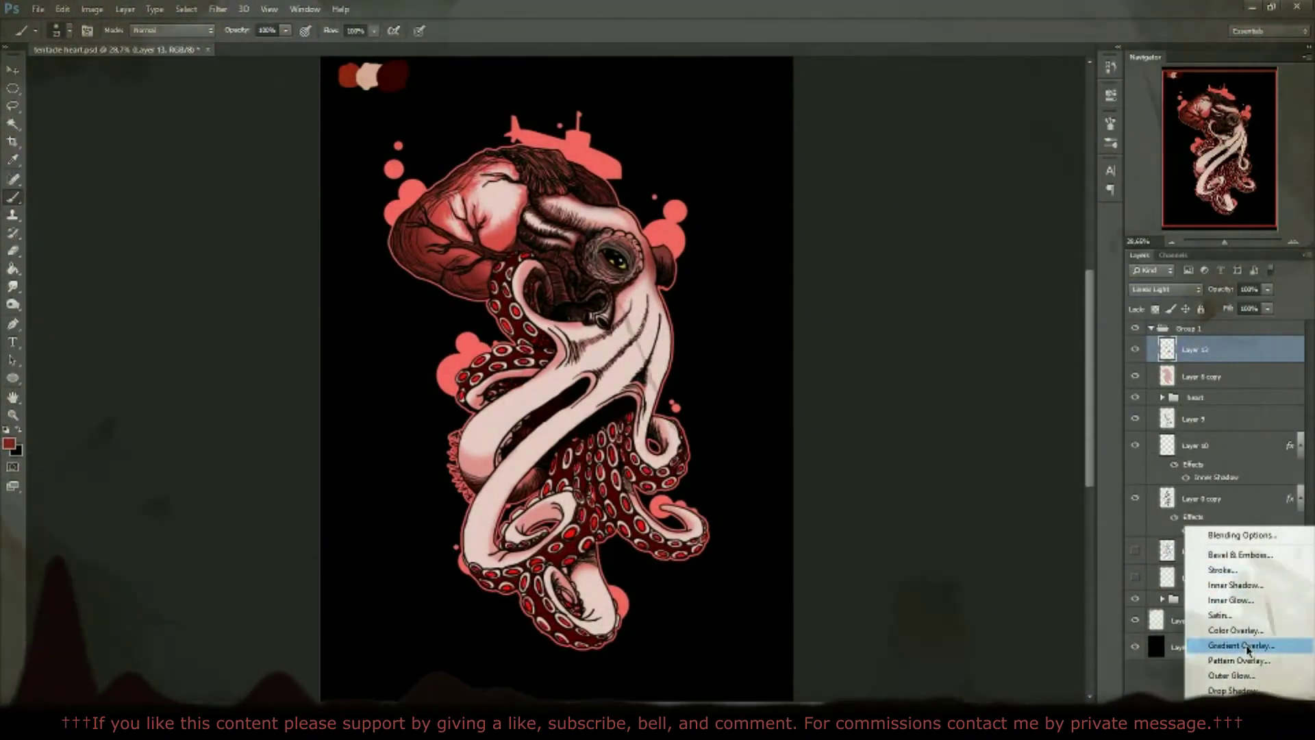
click(1238, 660)
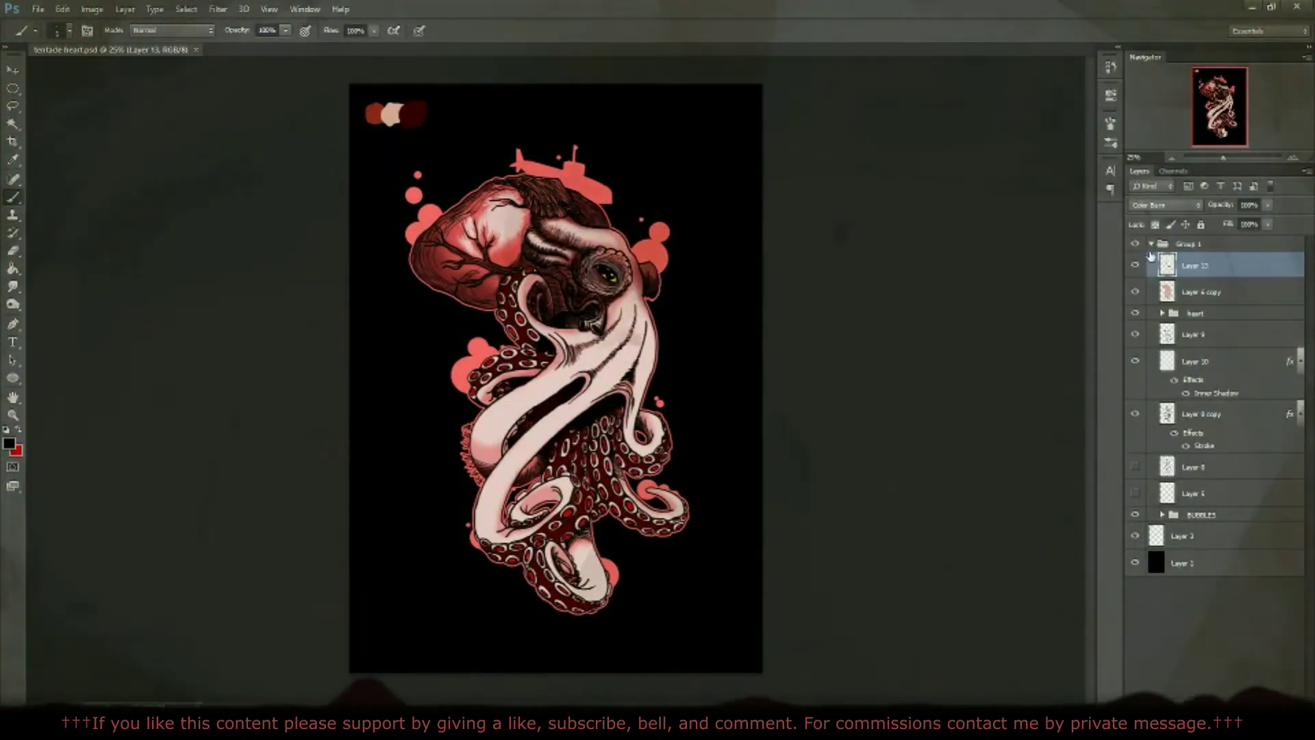
click(1233, 632)
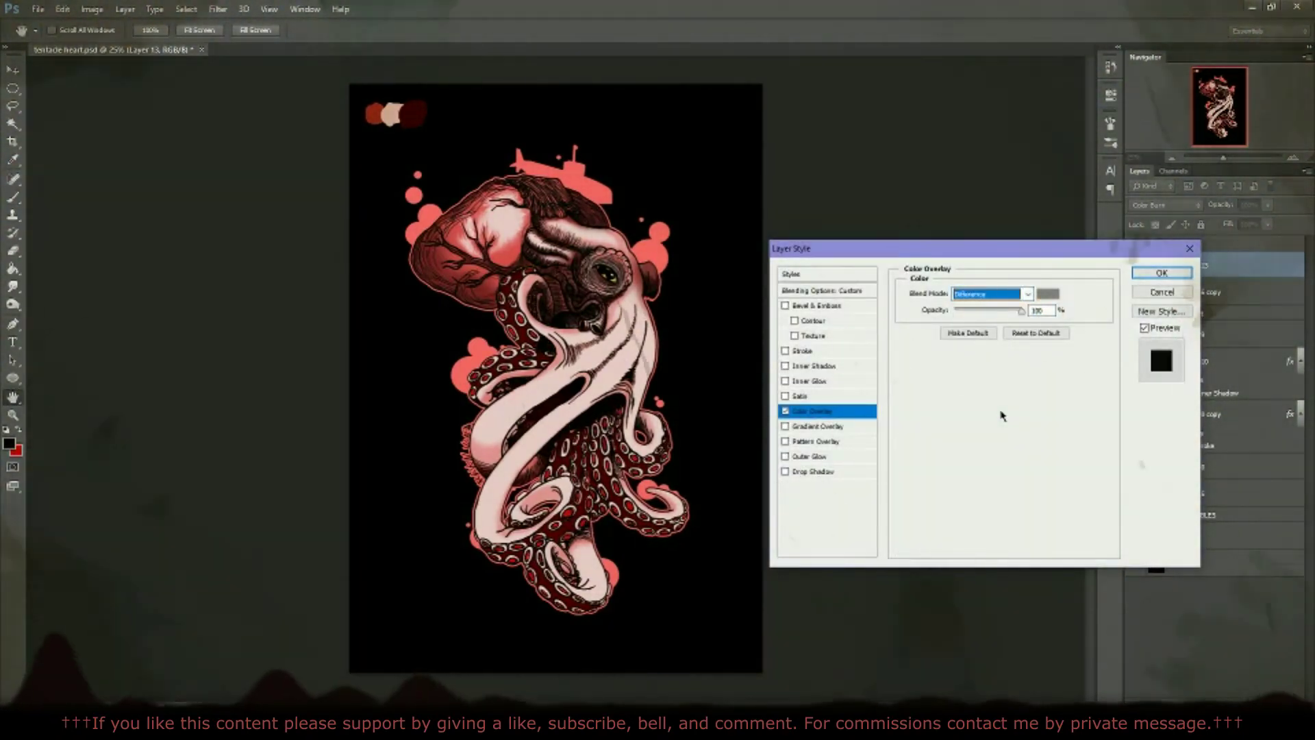
scroll(990, 293, down, 12)
click(1048, 293)
click(918, 560)
drag(919, 560, 918, 544)
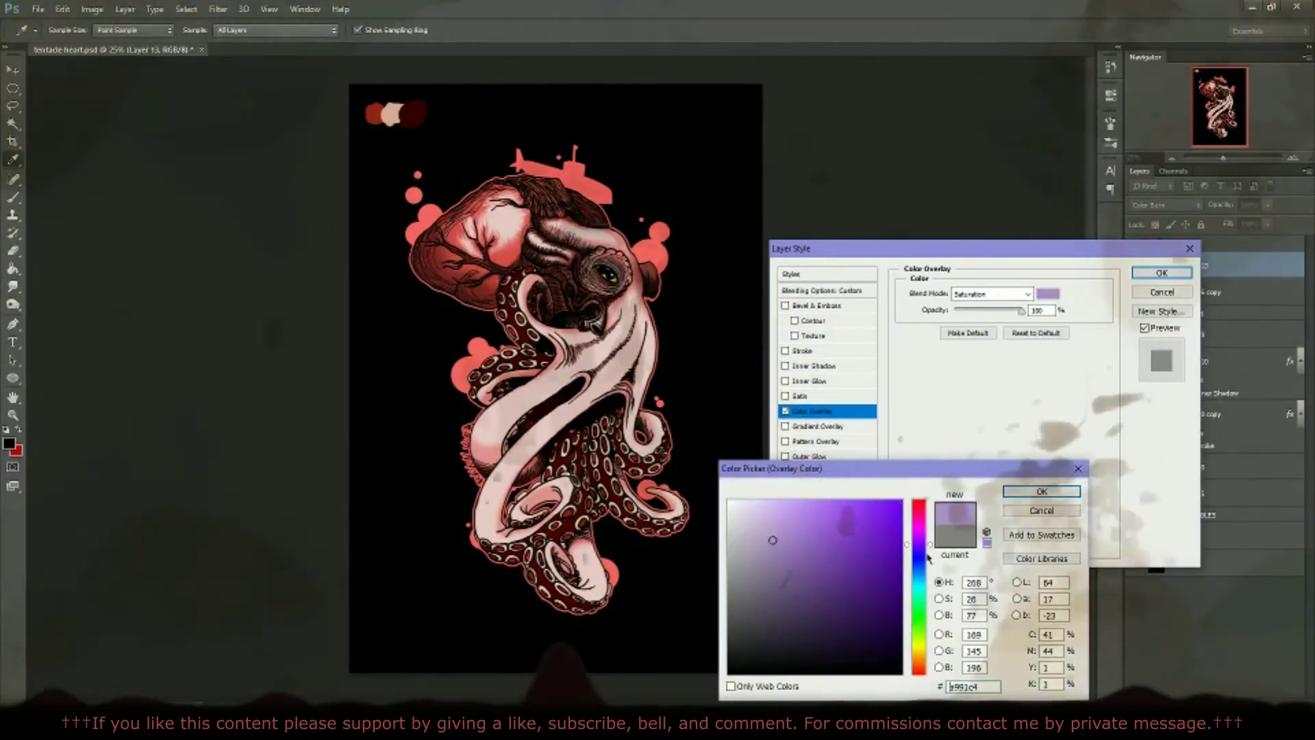
click(1041, 491)
Step: Set the Color Overlay to Color Dodge blending with lower opacity, keeping purple
click(991, 293)
click(986, 419)
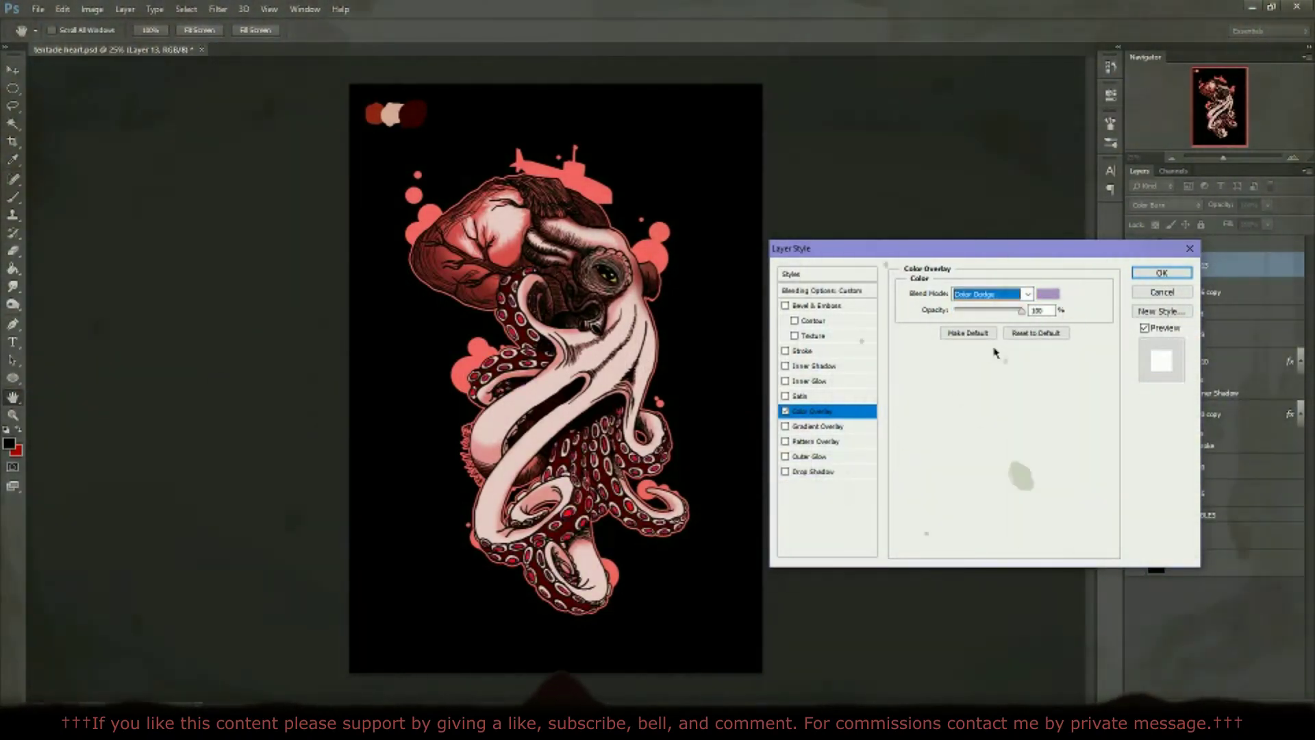
scroll(1000, 342, down, 5)
drag(1022, 310, 1002, 310)
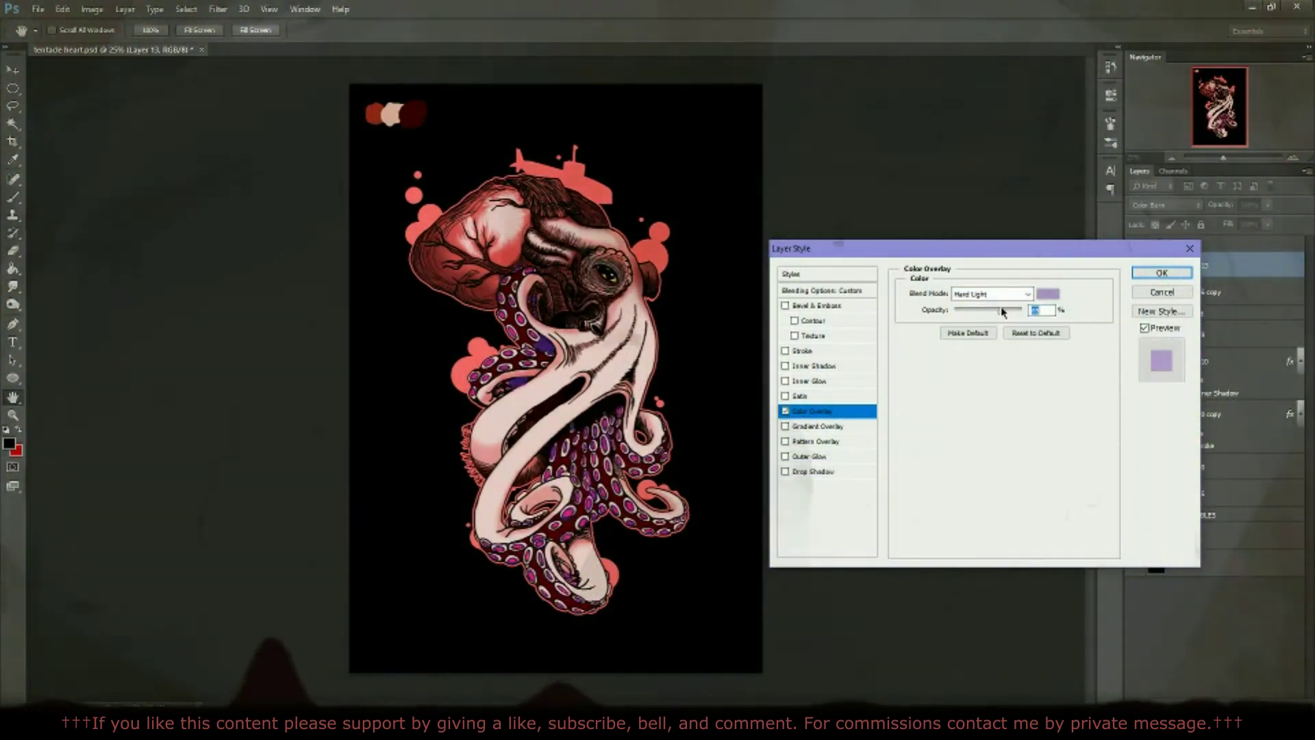
click(1048, 293)
click(915, 617)
click(1032, 517)
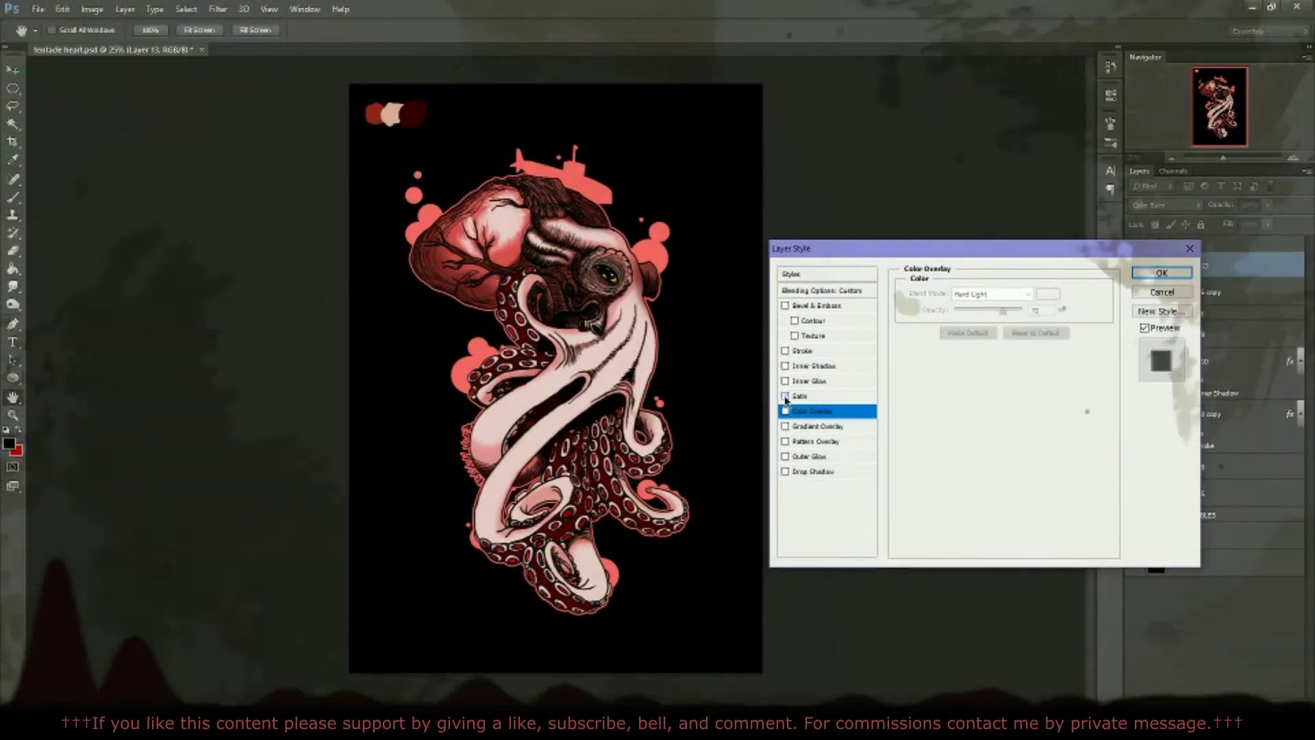
Step: Remove the Color Overlay and apply a Drop Shadow at 100% opacity with larger size
click(785, 411)
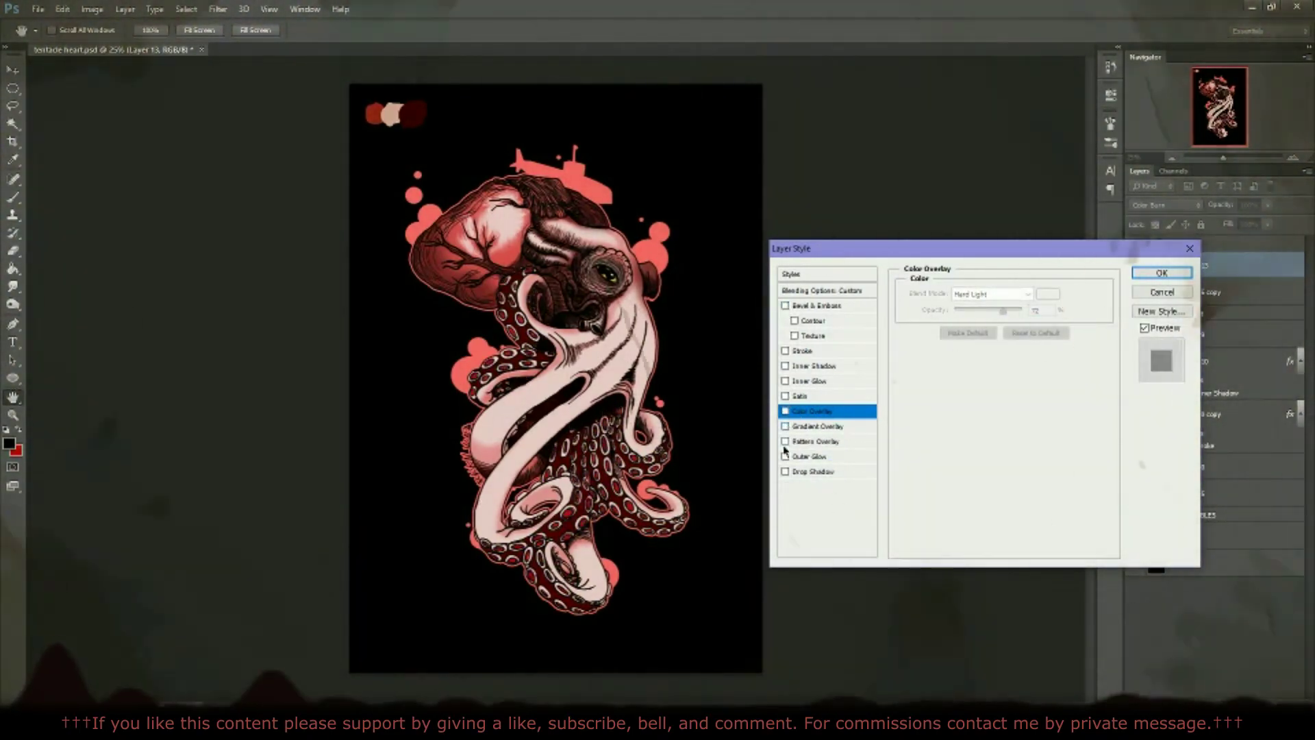
click(785, 471)
drag(1005, 311, 1024, 310)
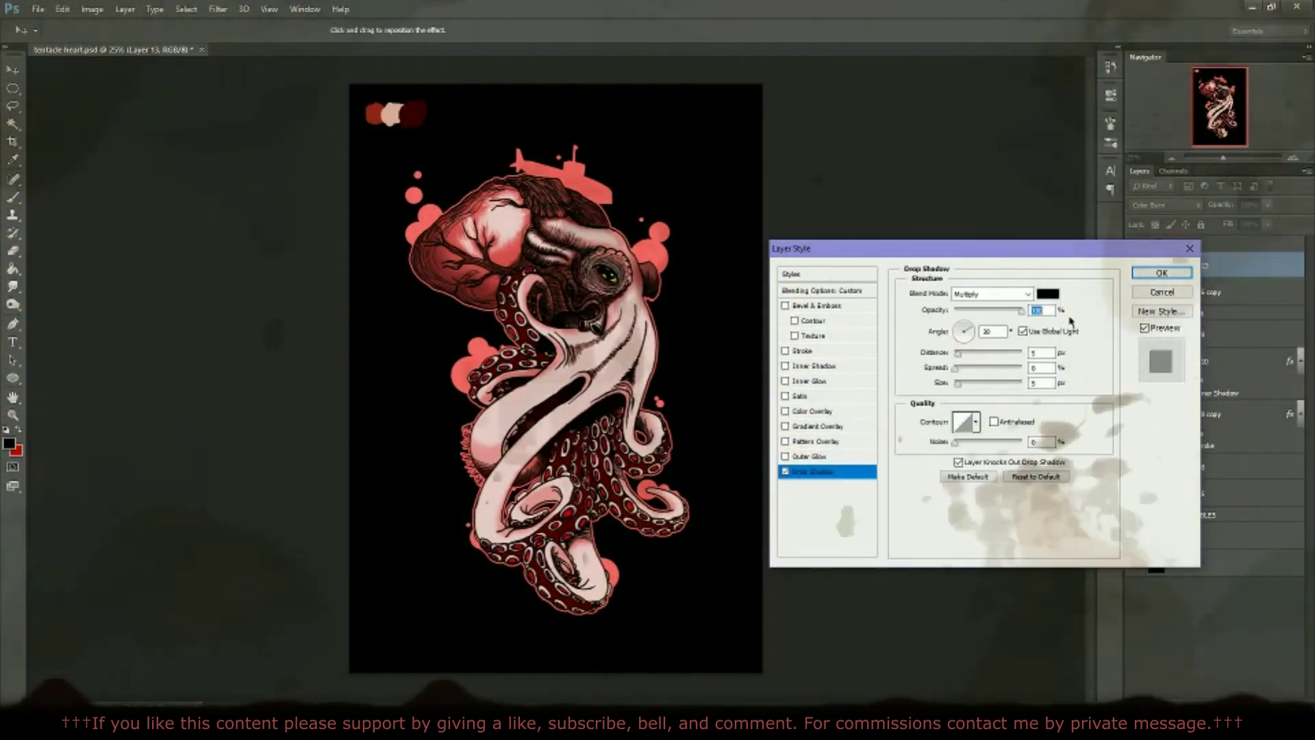
mouse_move(957, 384)
mouse_down()
mouse_move(954, 354)
mouse_move(957, 384)
mouse_up()
click(961, 369)
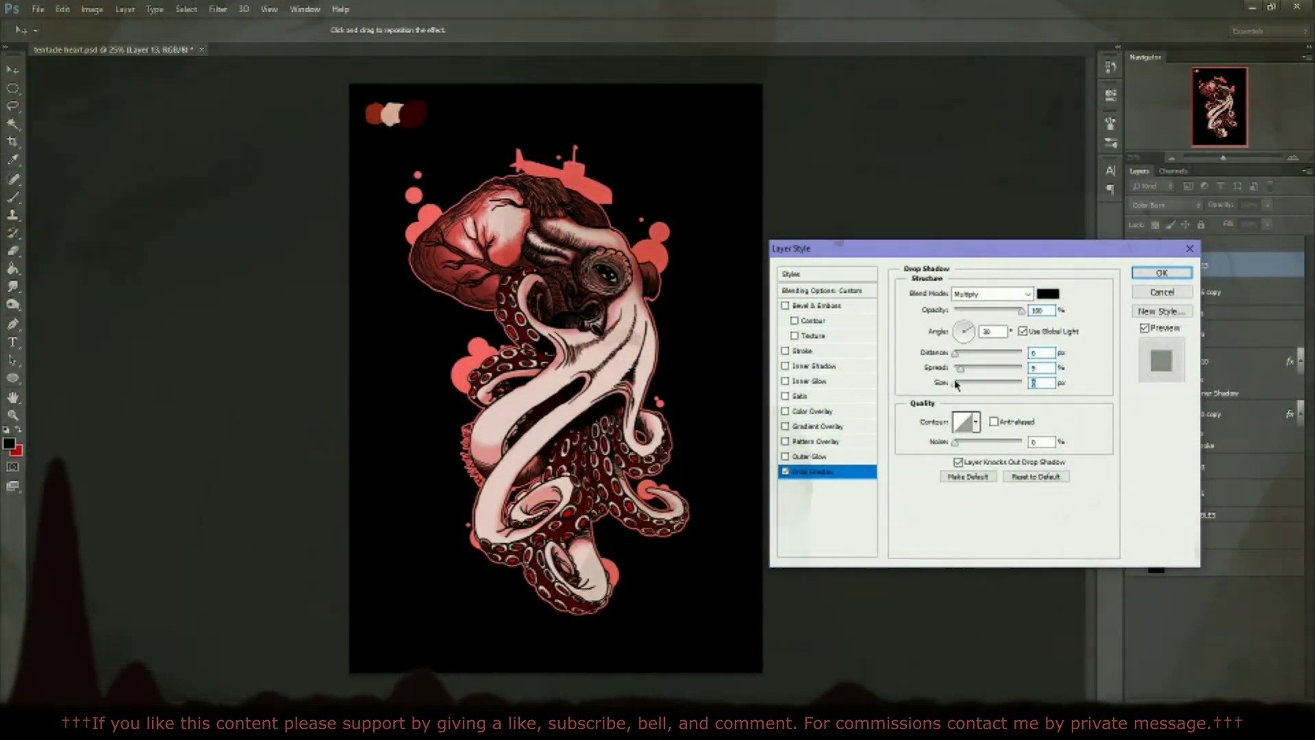
key(Return)
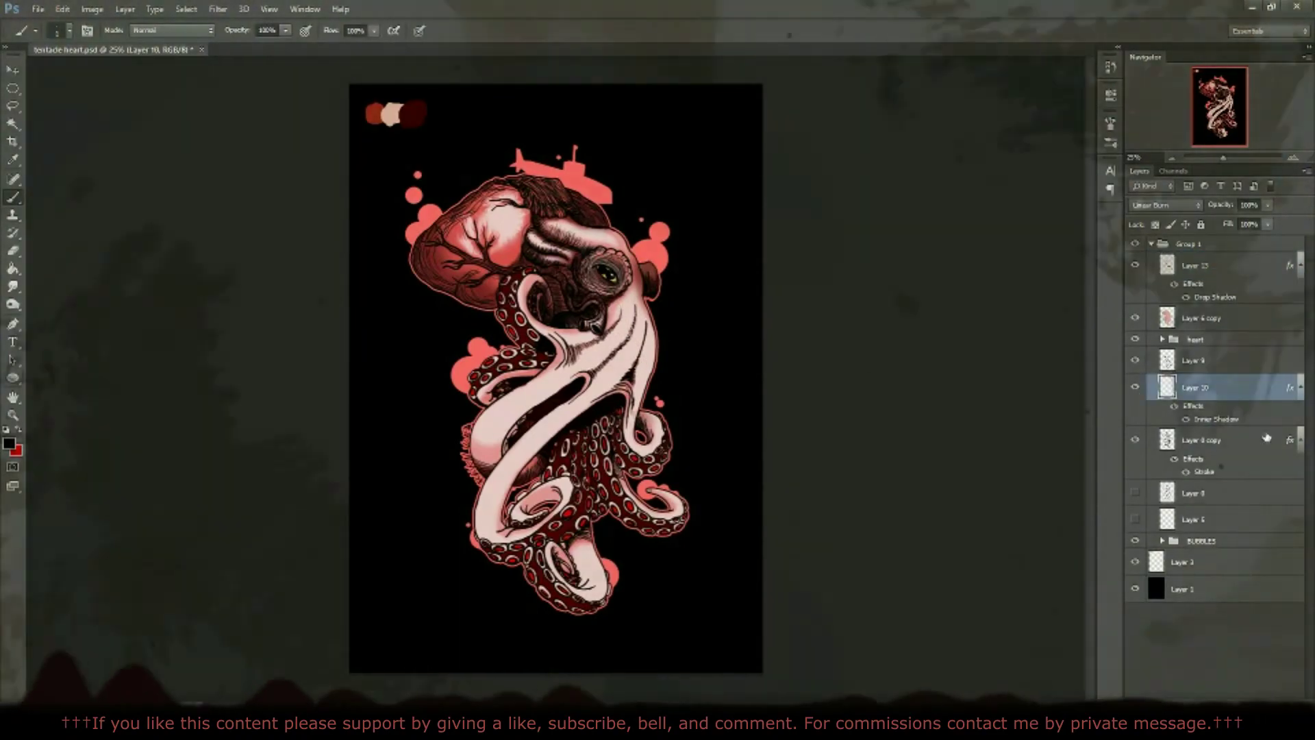
Step: Give Layer 10 a Bevel & Emboss with Depth 1000, Size 250 and Shadow Opacity 0
double_click(1226, 387)
click(815, 305)
mouse_move(933, 326)
mouse_down()
mouse_move(1013, 327)
mouse_move(1026, 356)
mouse_up()
mouse_move(1011, 490)
mouse_down()
mouse_move(984, 491)
mouse_move(961, 523)
mouse_up()
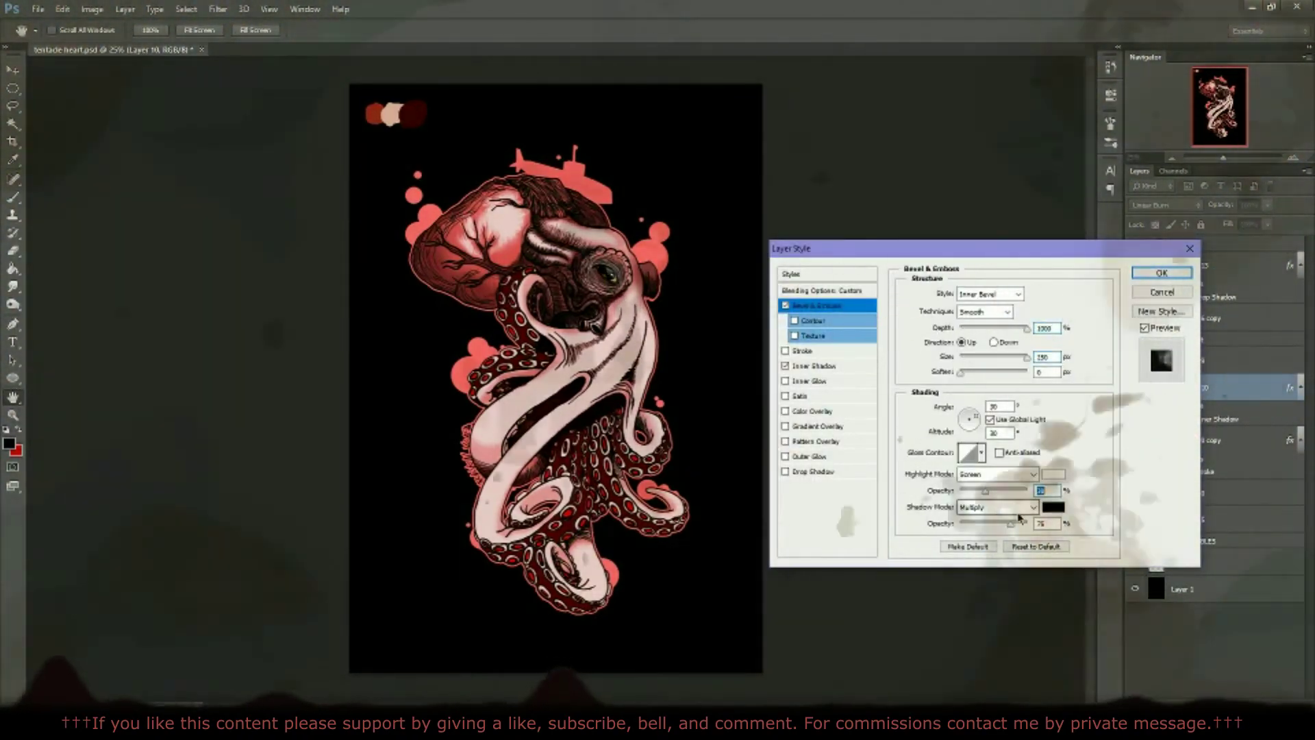
drag(1005, 357, 1027, 357)
click(1138, 277)
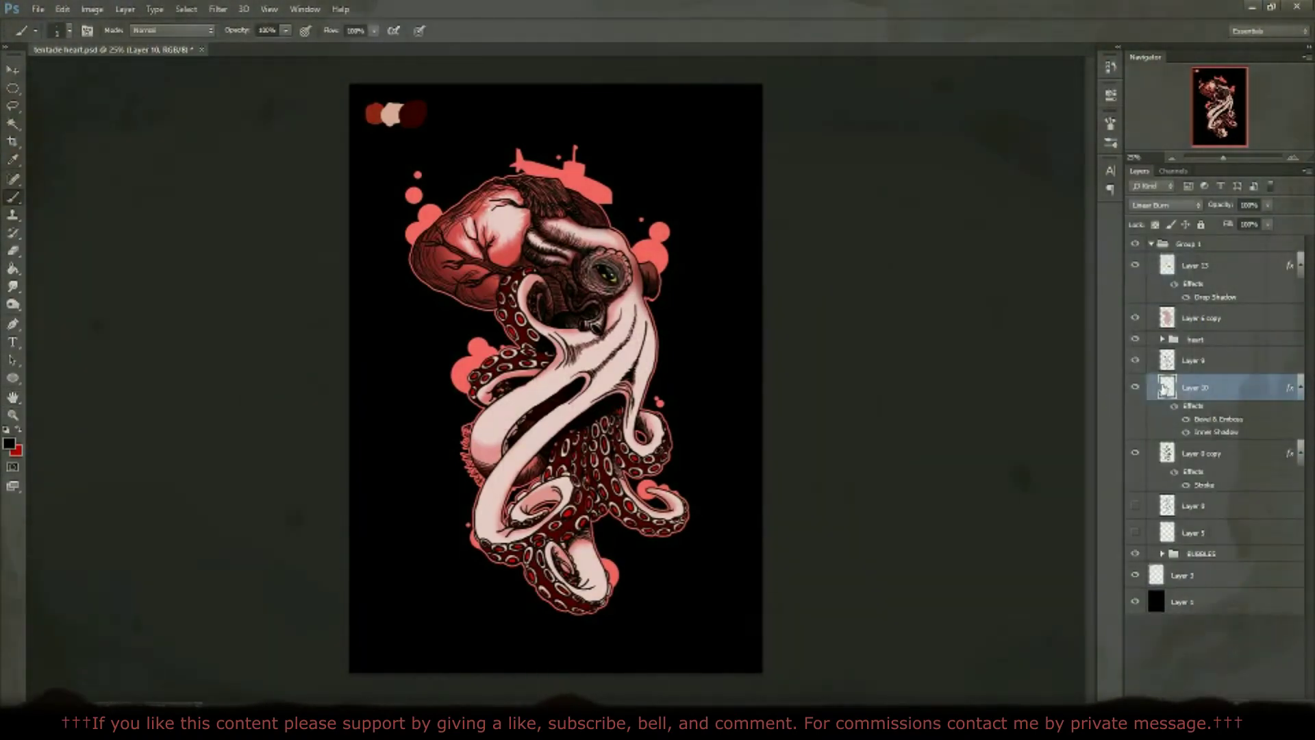
Step: Select Layer 8 copy with the Burn tool, then drag Layer 13 higher in the stack
key(b)
click(1179, 448)
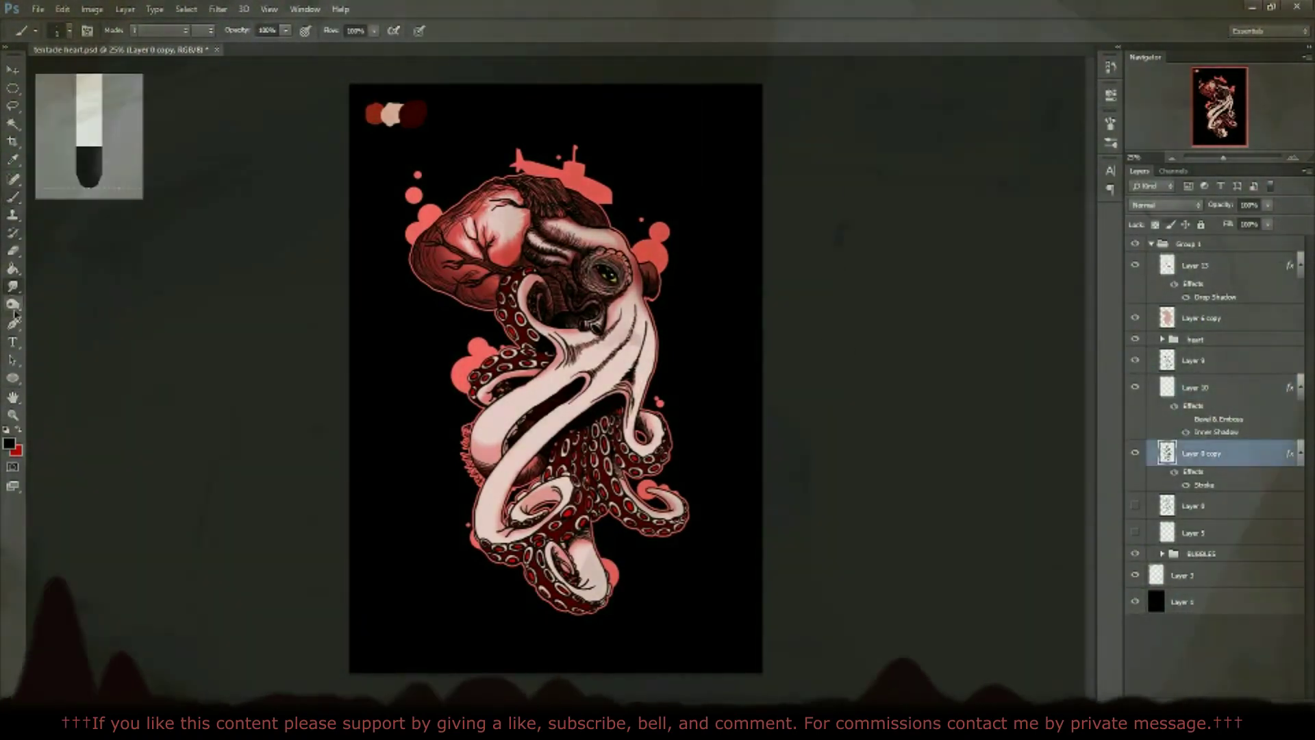
key(o)
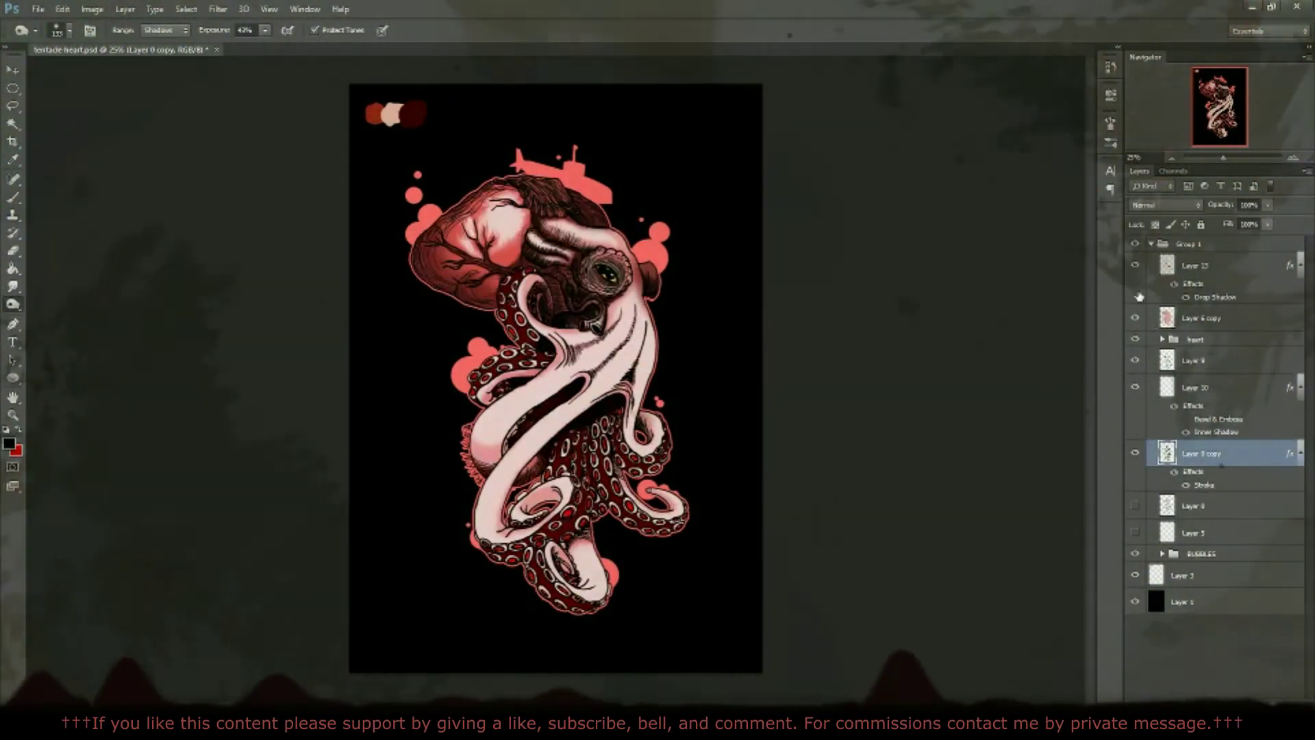
click(1196, 265)
drag(1195, 291, 1186, 246)
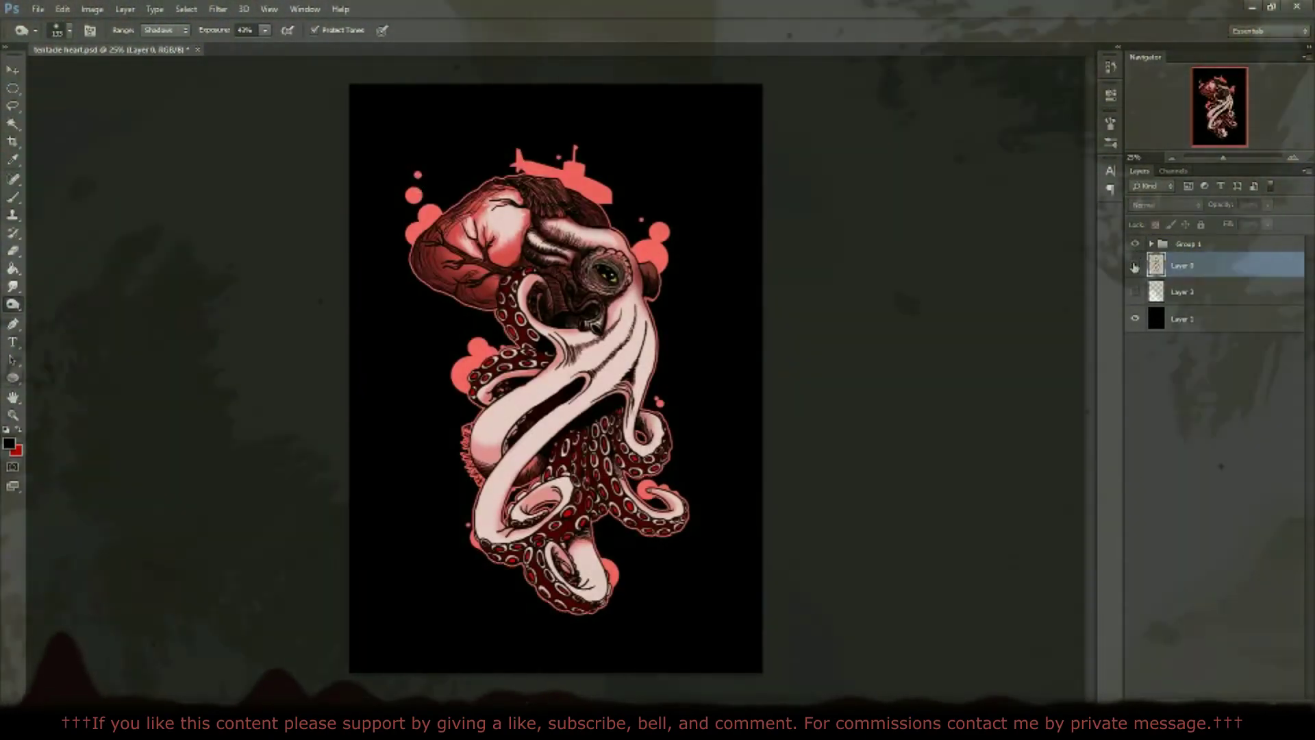
Step: Save a JPEG copy named tentacle heart.jpg, accepting the JPEG Options
click(38, 9)
click(55, 170)
click(798, 372)
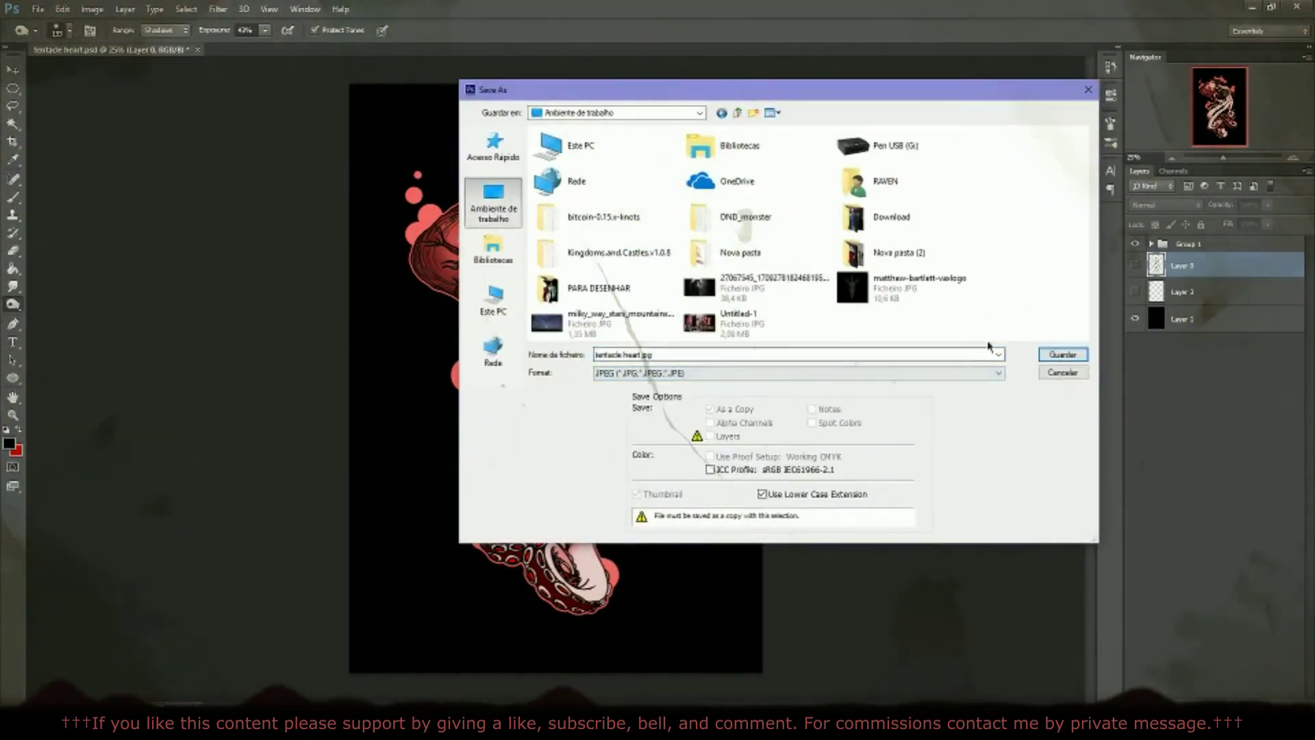
click(1063, 354)
click(742, 196)
Step: Check the Image Size settings and close them
click(62, 9)
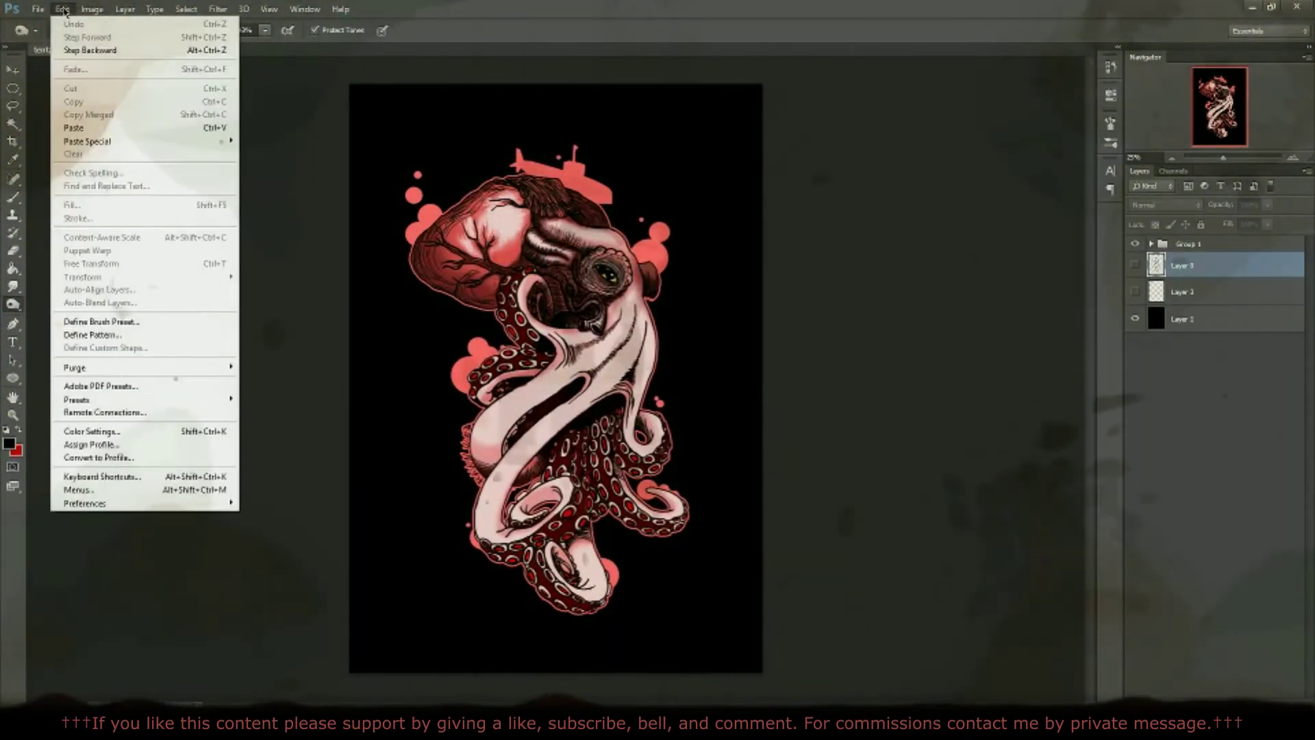
click(92, 9)
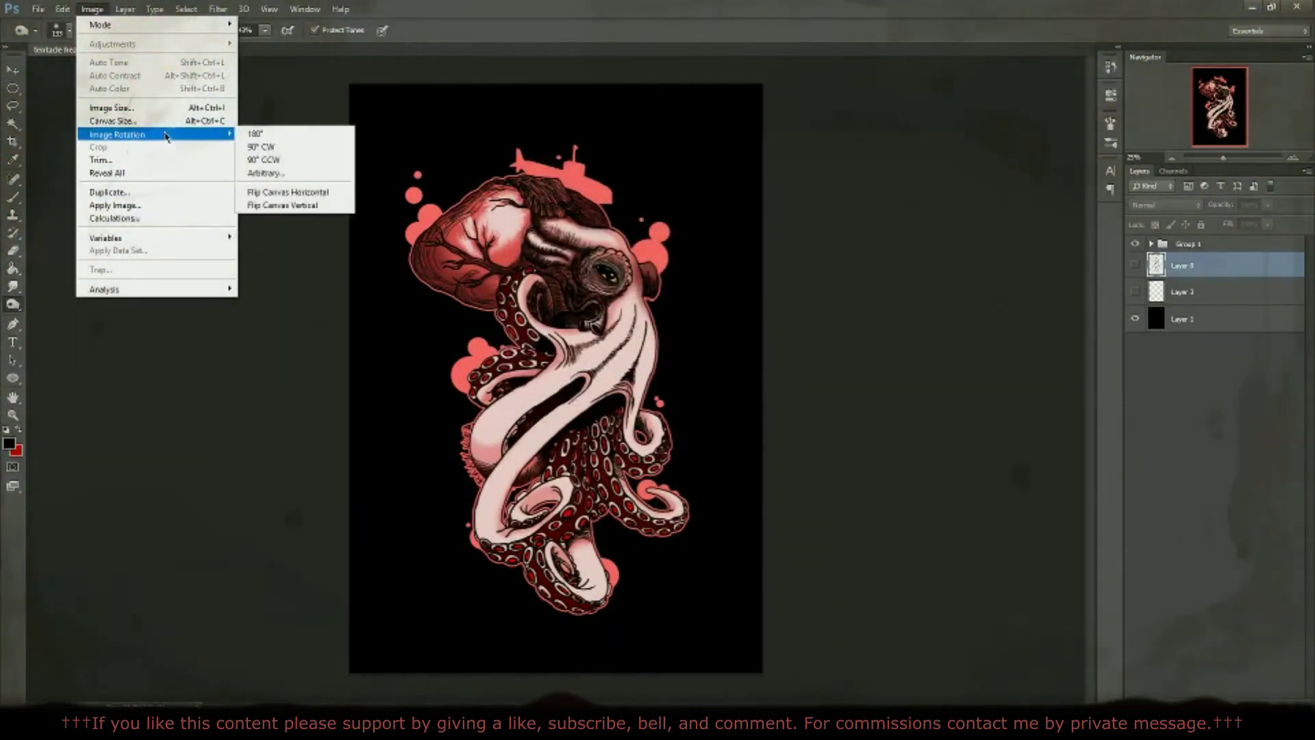
click(111, 108)
click(769, 195)
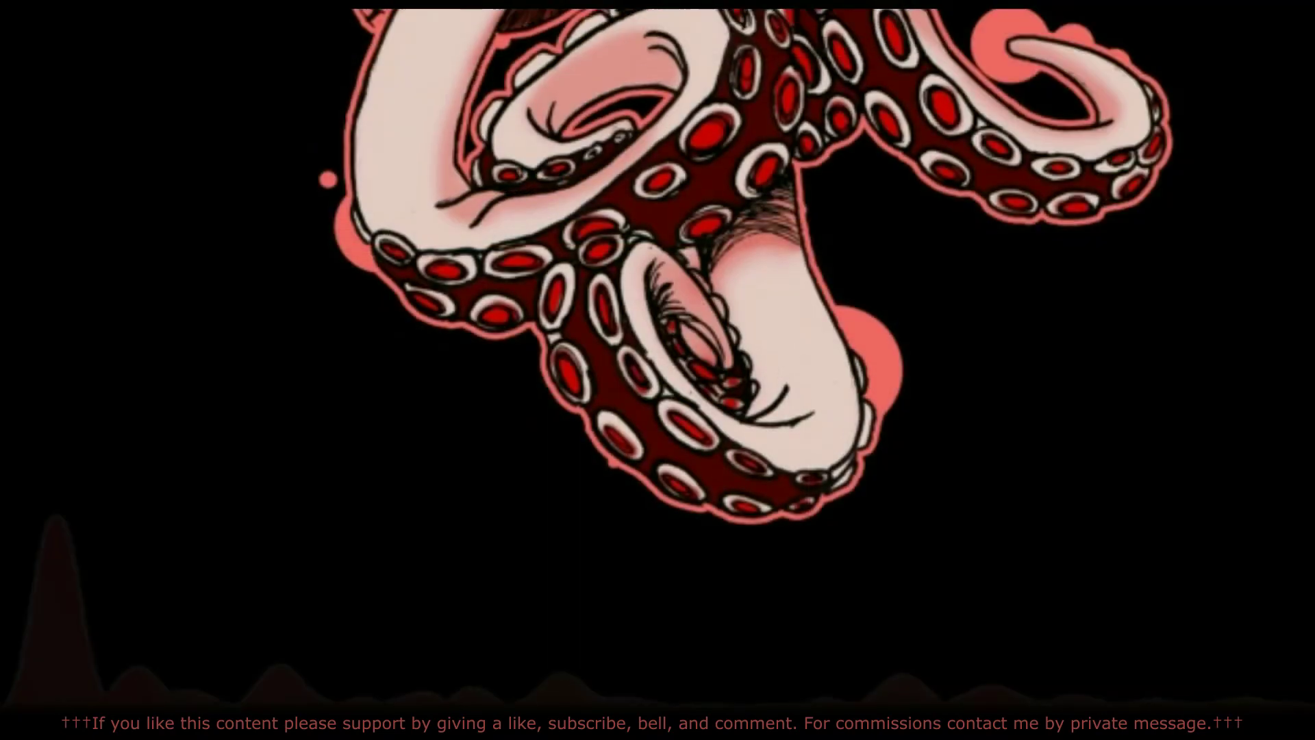